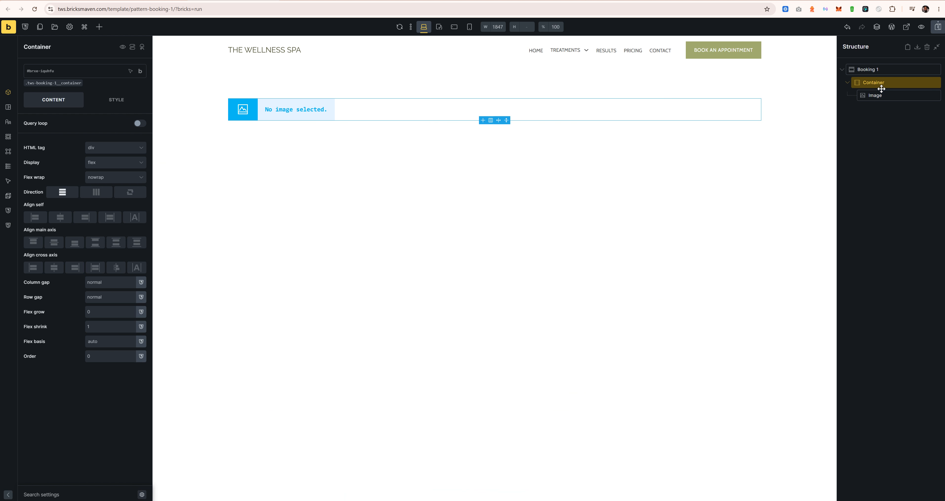
Step: Add two Block elements inside the Container of the Booking 1 section
click(99, 27)
text(block)
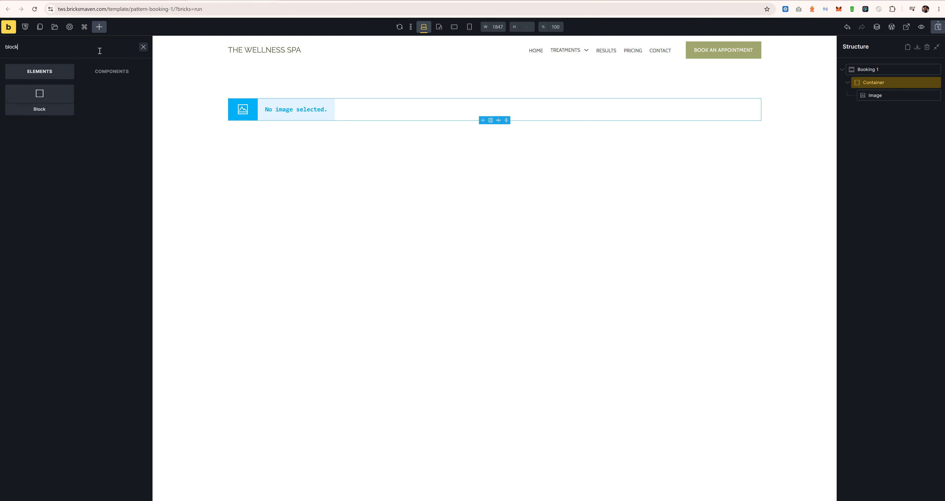
click(46, 96)
click(46, 96)
Step: Rename the first block in the Container to Content and the second block to Footer
click(875, 107)
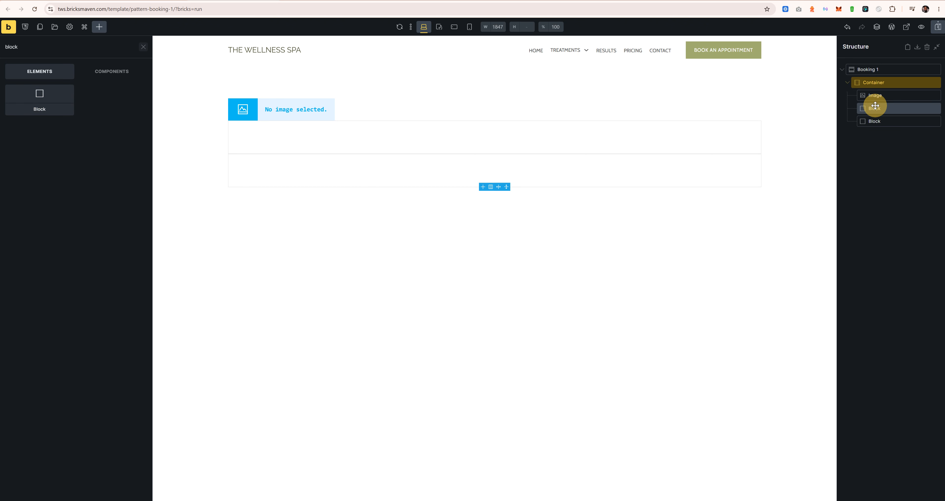
double_click(874, 108)
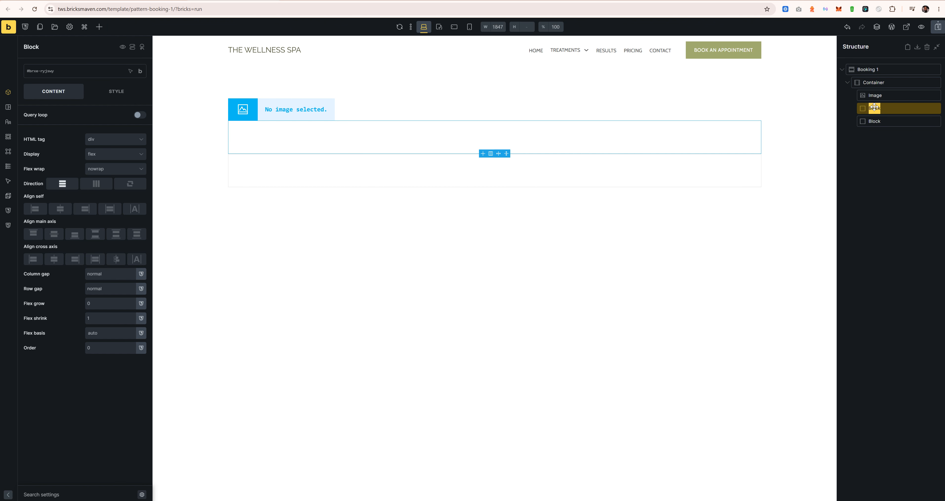
text(Content)
double_click(886, 120)
text(Footer)
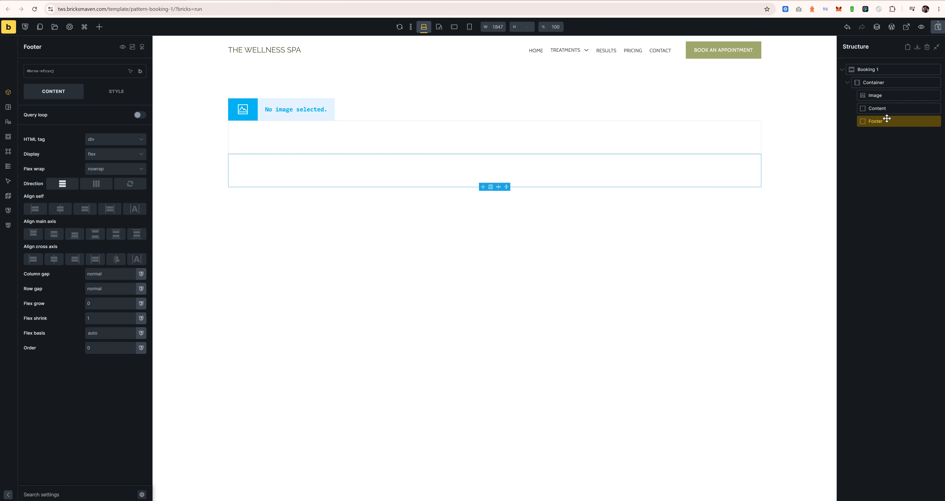
Step: Add a Basic Text element and a Button element inside the Footer block
click(99, 26)
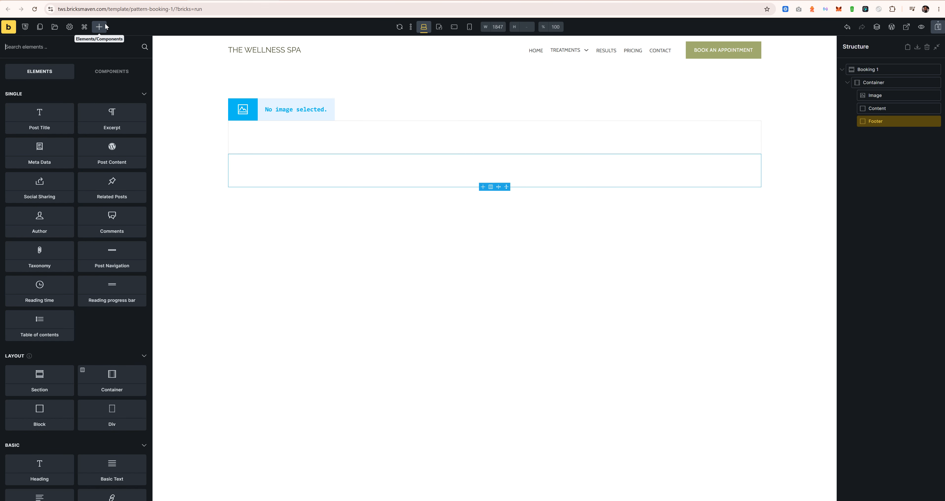
text(text)
click(58, 113)
drag(15, 48, 1, 48)
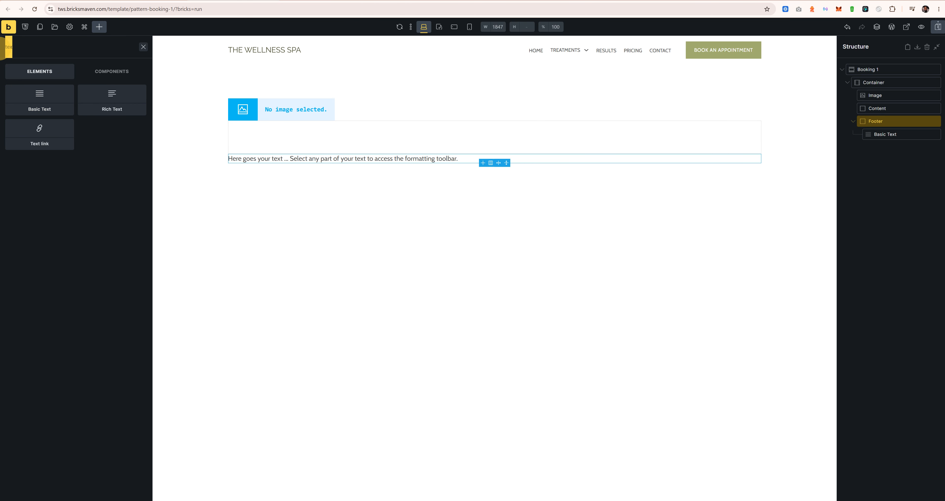
text(butt)
click(39, 99)
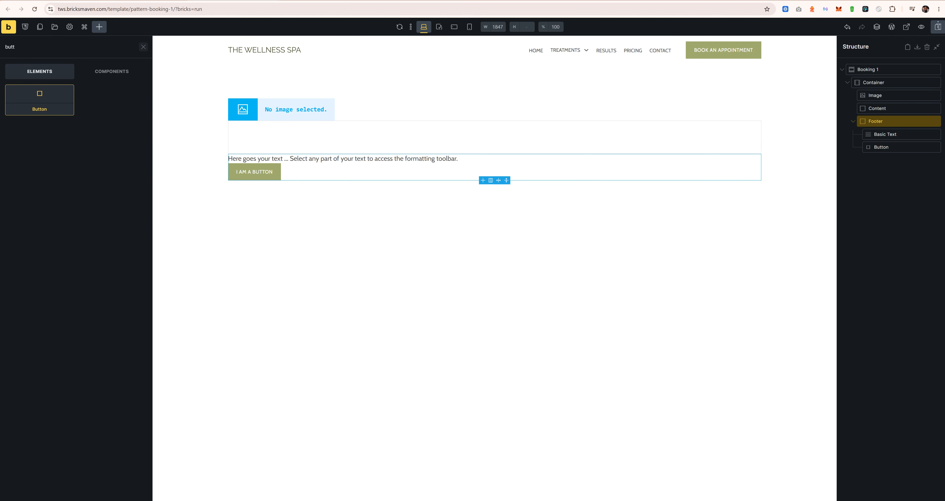
Step: Add a Heading element inside the Content block
click(889, 111)
click(100, 27)
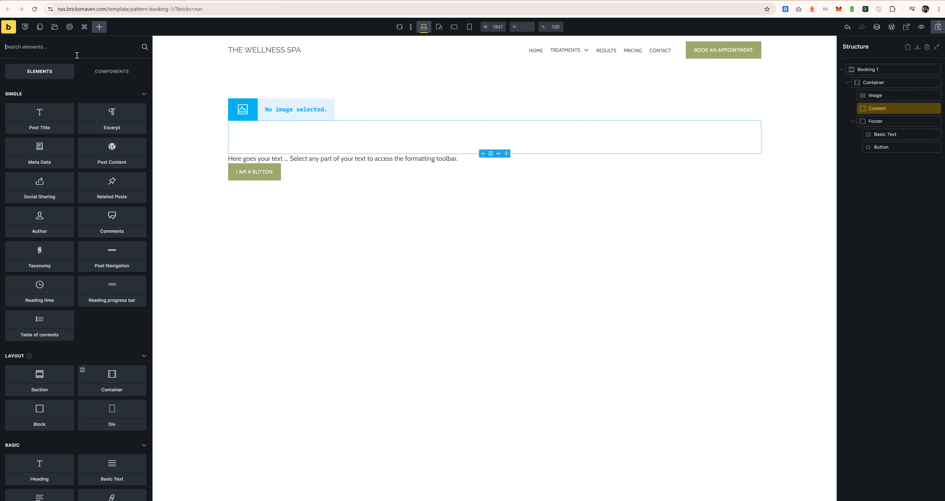
text(head)
click(59, 97)
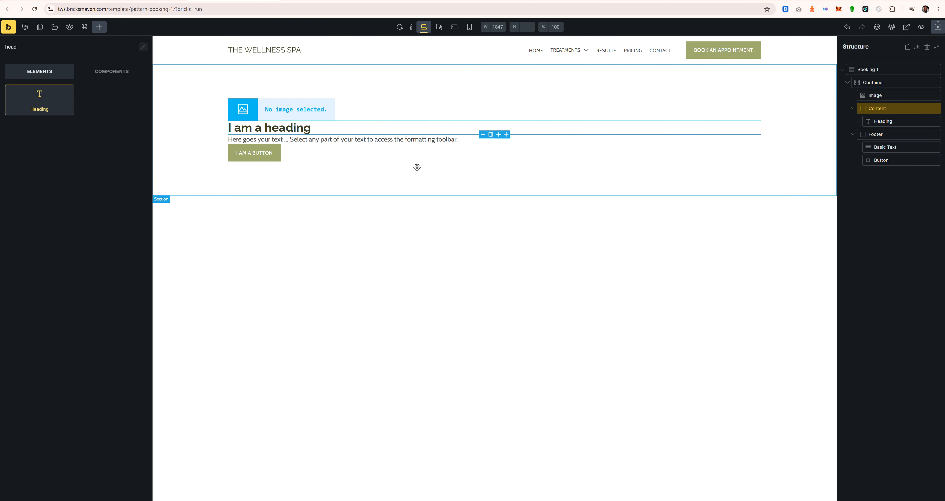
Step: Switch to the Figma design, copy the large headline over the eye photo, and return to the Bricks builder
key(alt+Tab)
click(389, 251)
ctrl+double_click(366, 282)
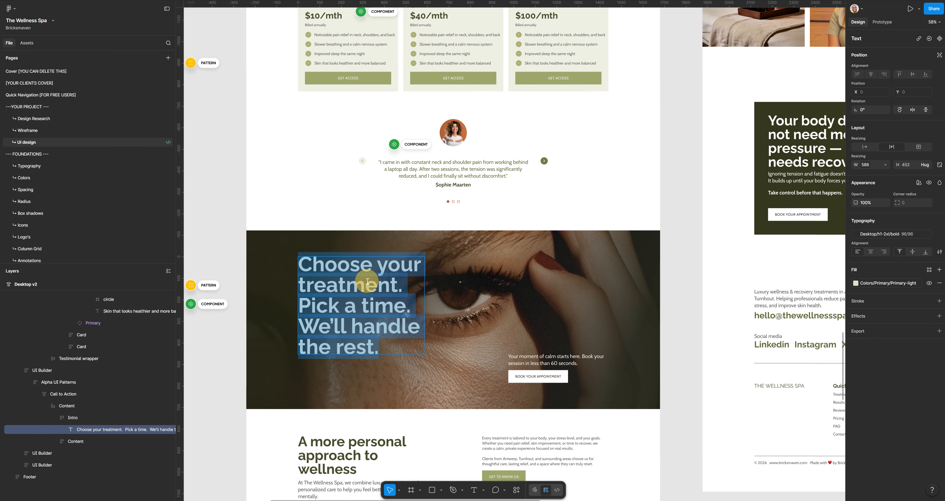
key(alt+Tab)
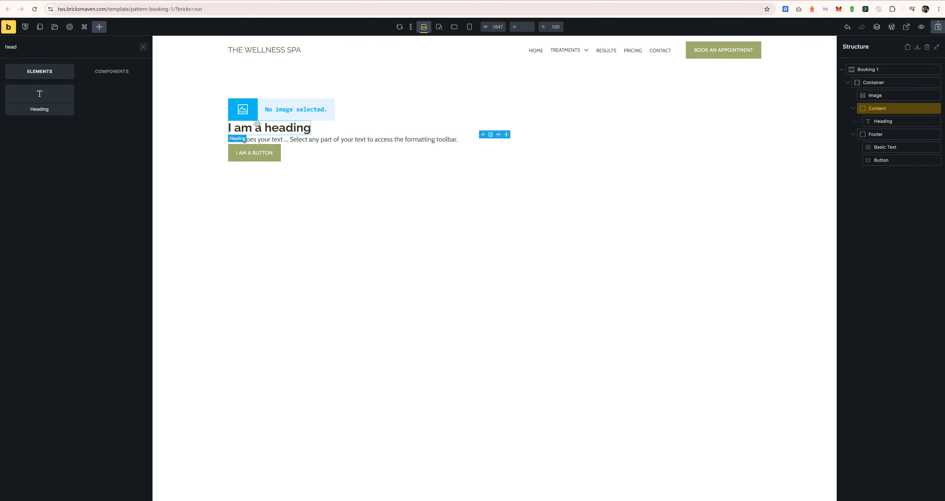
Step: Set the heading text to "Choose your treatment. Pick a time. We’ll handle the rest." and its HTML tag to h2
click(257, 126)
triple_click(91, 117)
text(Choose your treatment.  Pick a time.  We’ll handle the rest.)
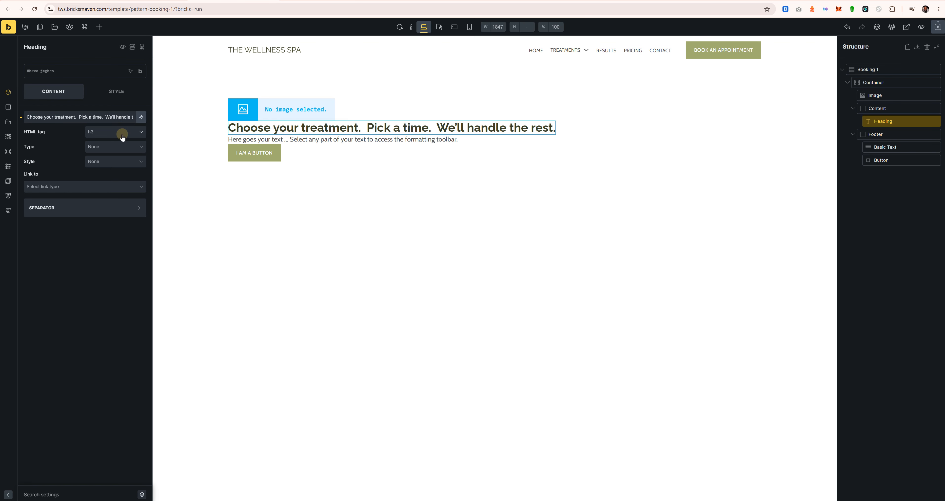
click(120, 132)
click(110, 159)
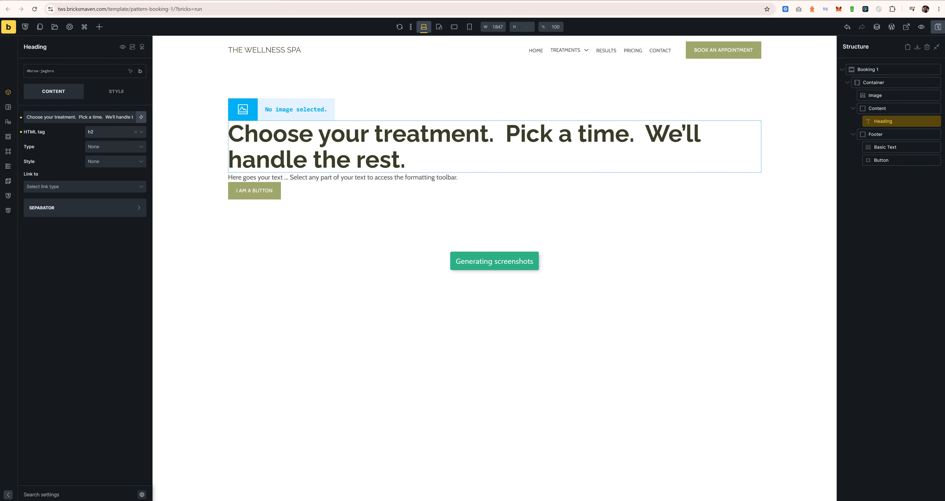
Step: Copy "Your moment of calm starts here. Book your session in less than 60 seconds." from Figma into the Footer's Basic Text in Bricks
click(380, 500)
double_click(547, 364)
key(ctrl+c)
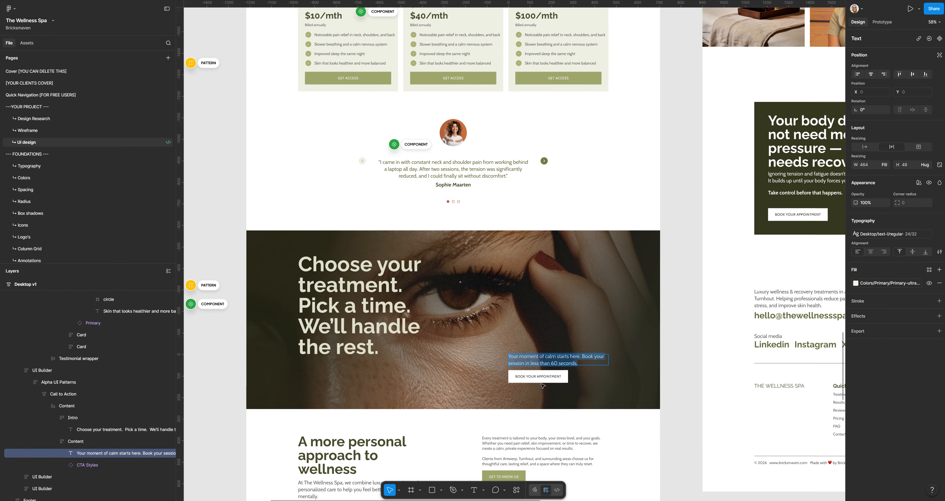
click(380, 500)
click(881, 147)
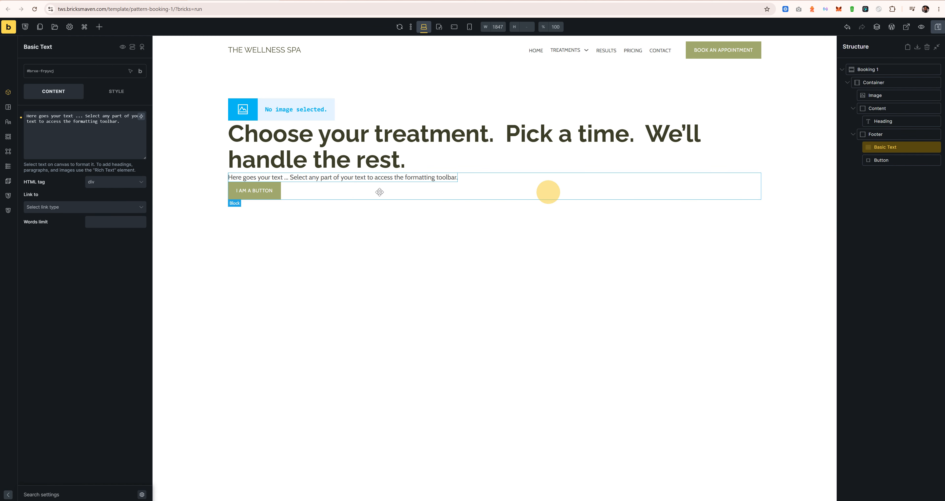
click(65, 129)
key(ctrl+a)
key(ctrl+v)
Step: Rename the Footer's Basic Text element to Subheading and save the template
double_click(884, 147)
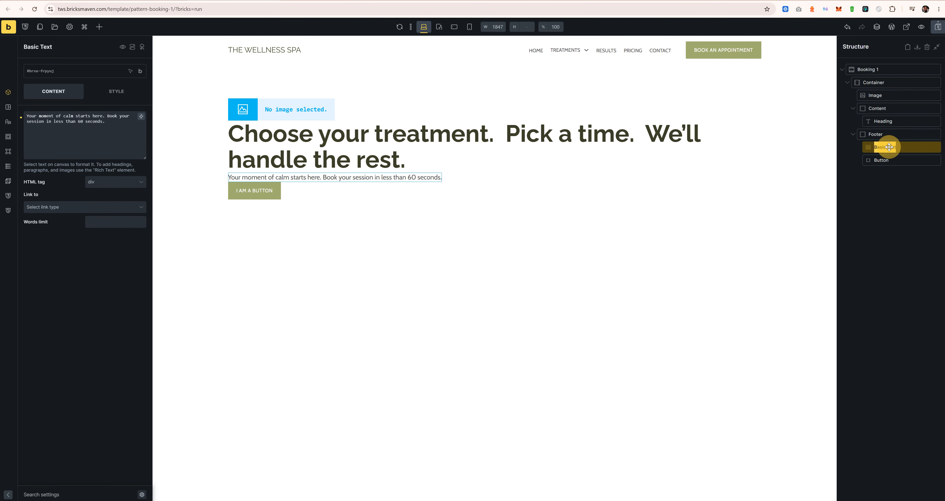
text(Subheading)
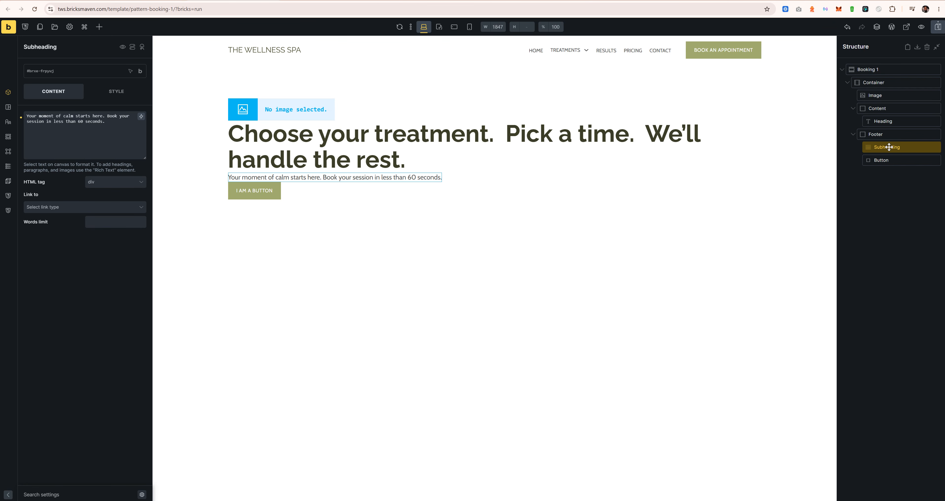
click(937, 27)
Step: Set the HTML tag of the Subheading element to p
click(117, 150)
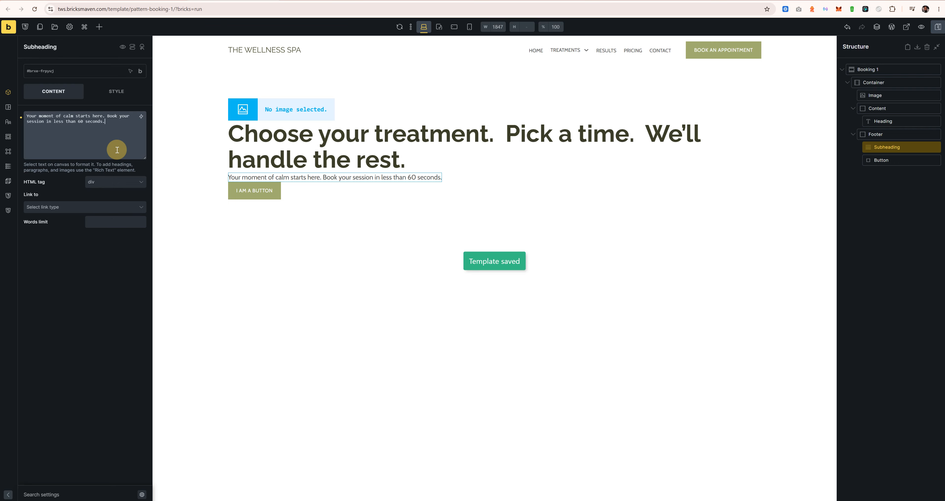
click(103, 183)
click(98, 213)
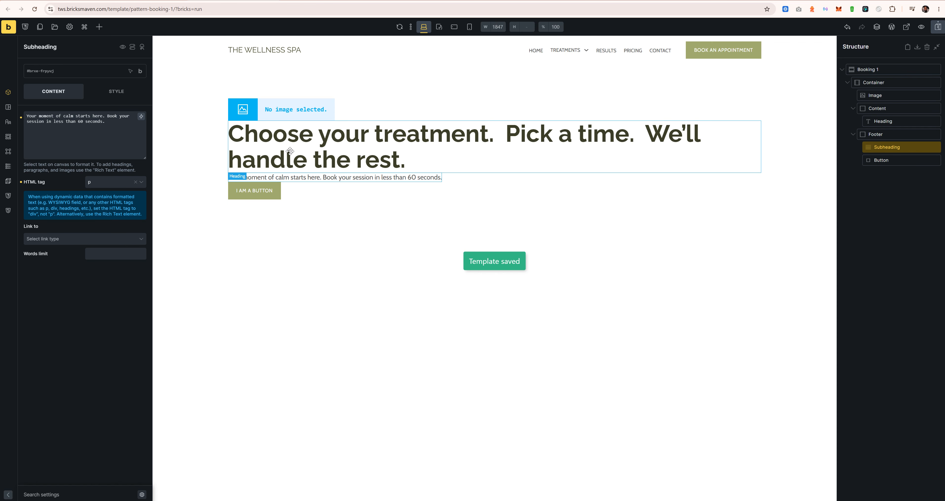
Step: Set the label of the Footer's Button to "Book your appointment"
click(933, 159)
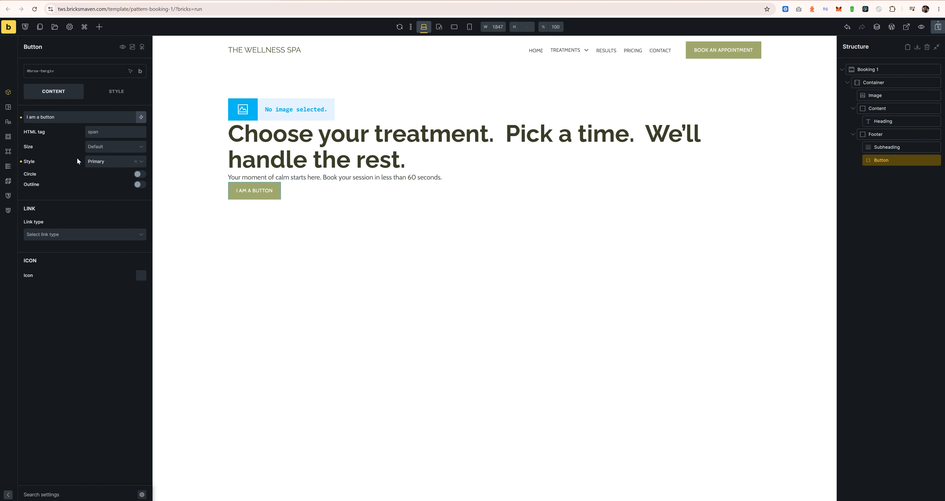
click(42, 117)
text(Boo)
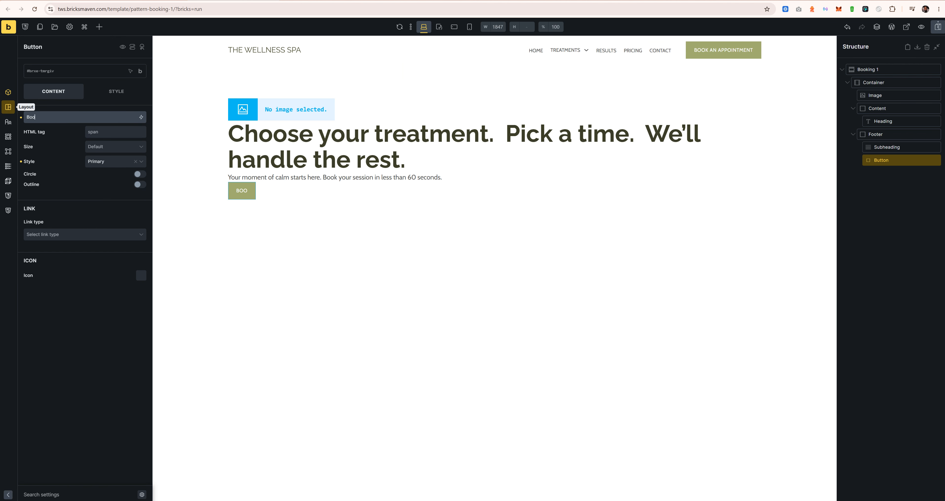
text(k your appoint)
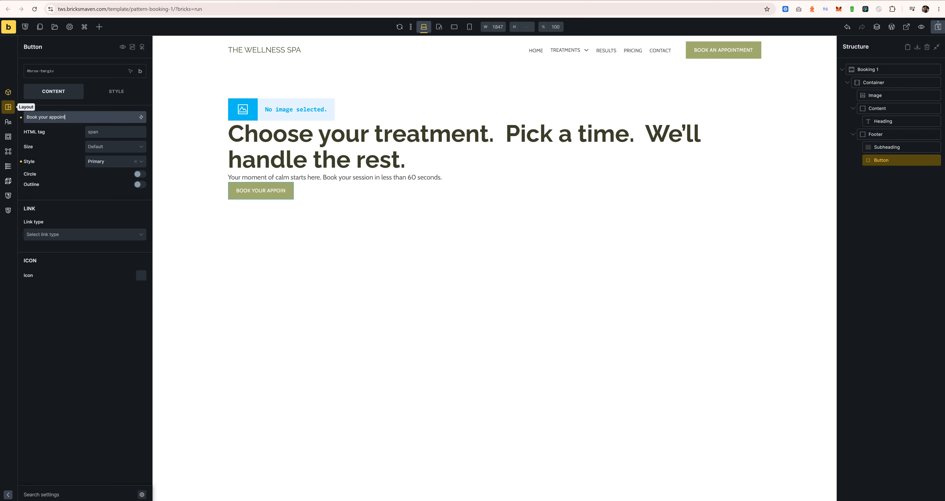
text(ment)
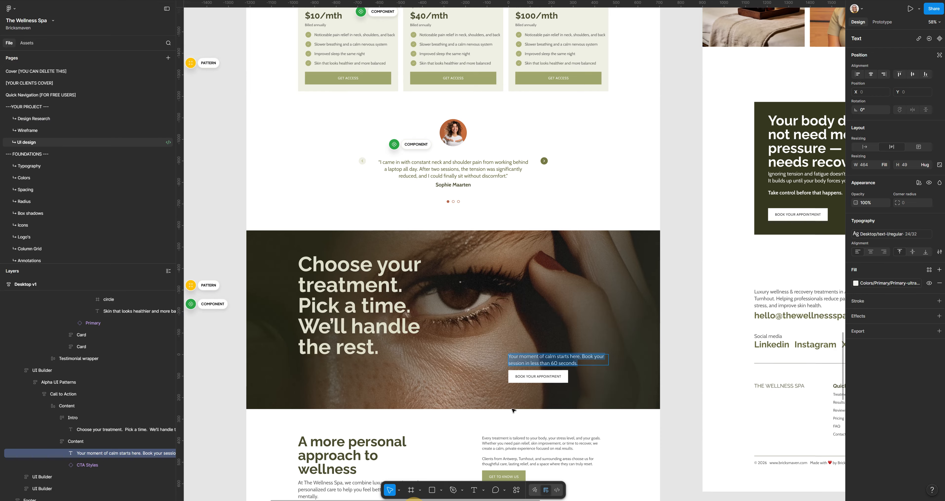
Step: Check the call-to-action button in the Figma design, and set the Bricks button's size to Large and style to Light
scroll(493, 445, up, 5)
scroll(517, 365, down, 5)
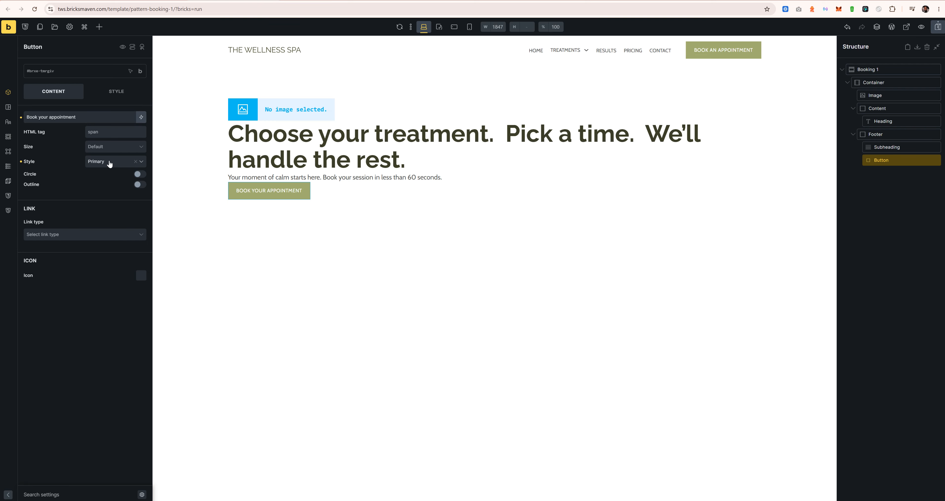
click(114, 147)
click(102, 179)
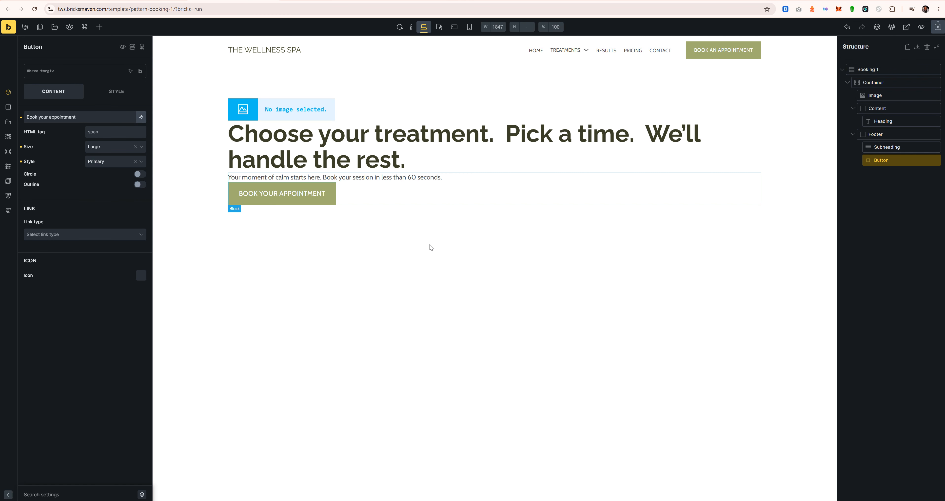
click(97, 167)
click(97, 196)
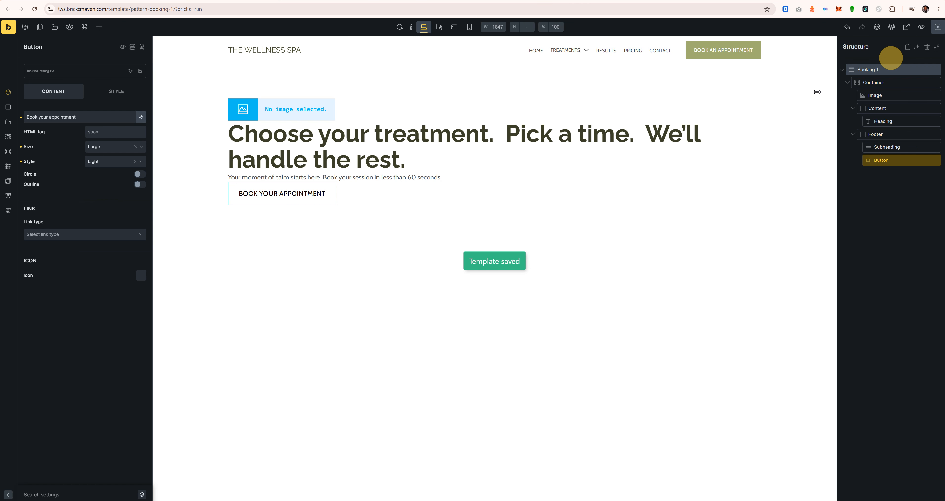
Step: Try the Medium size on the button, reset its size to Default, and save the template
click(101, 147)
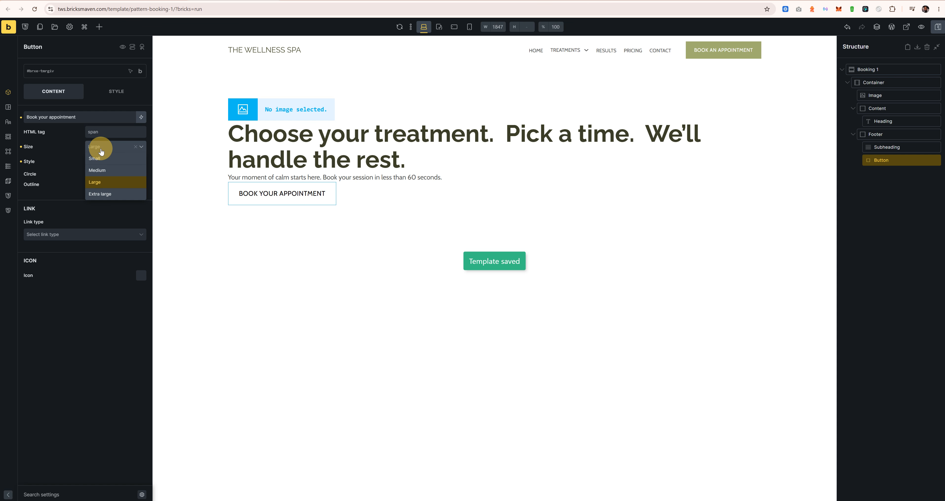
click(111, 171)
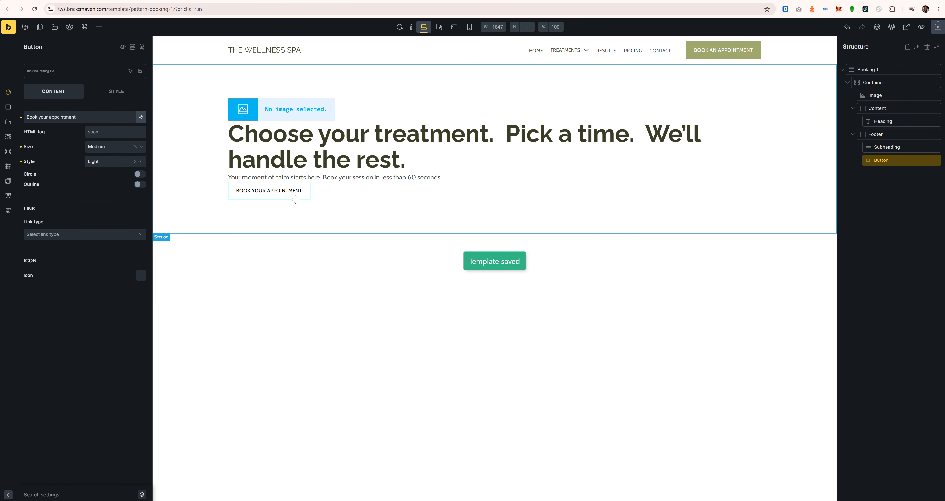
click(21, 147)
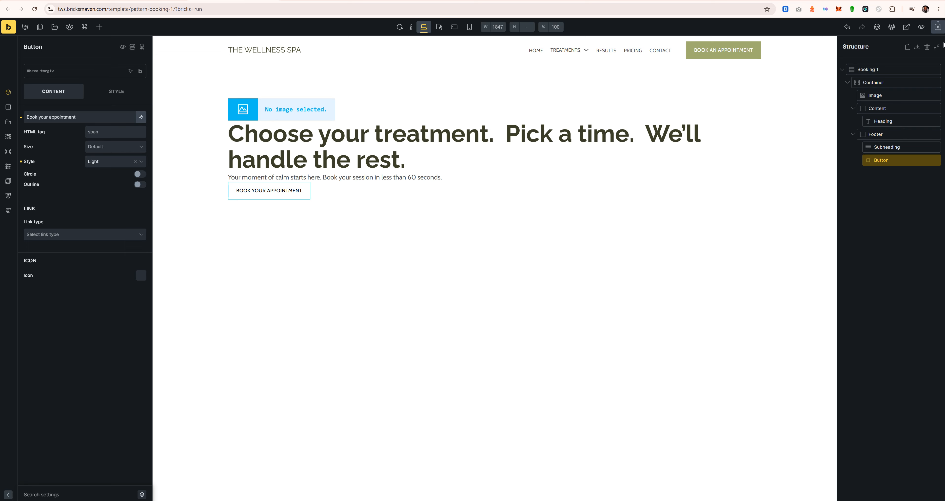
key(ctrl+s)
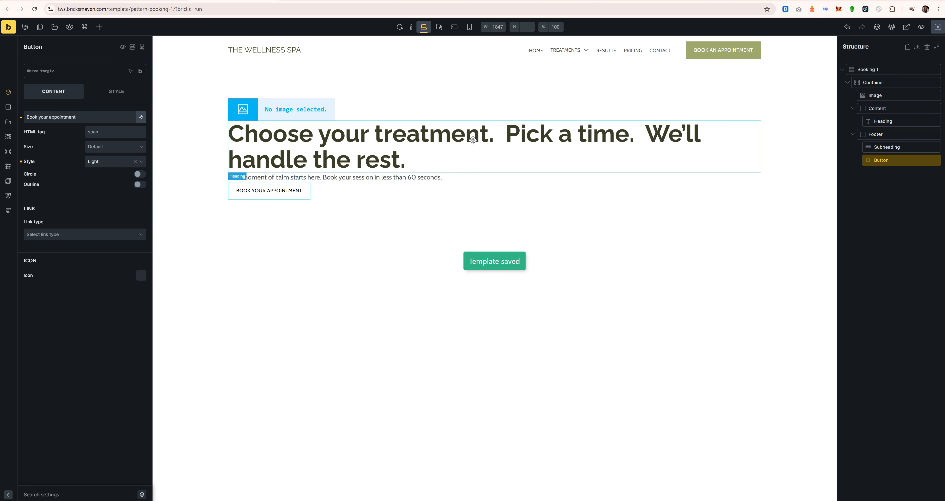
click(359, 142)
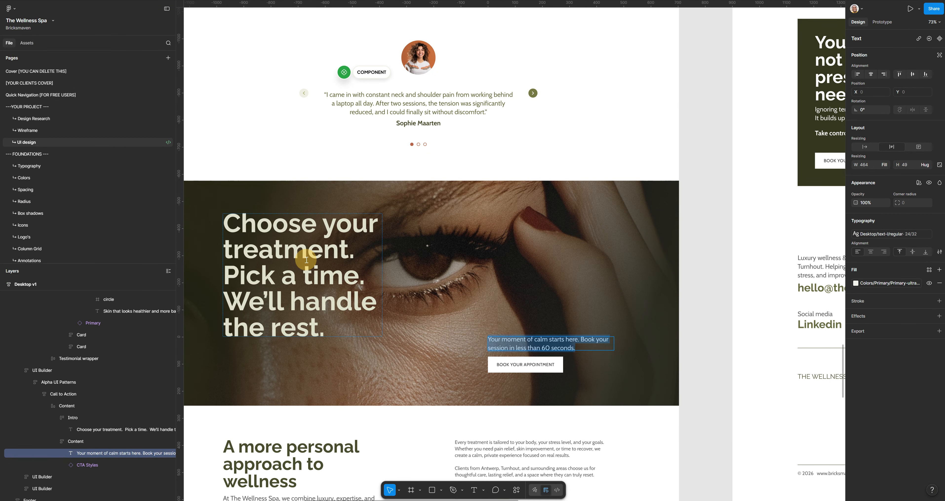
click(307, 260)
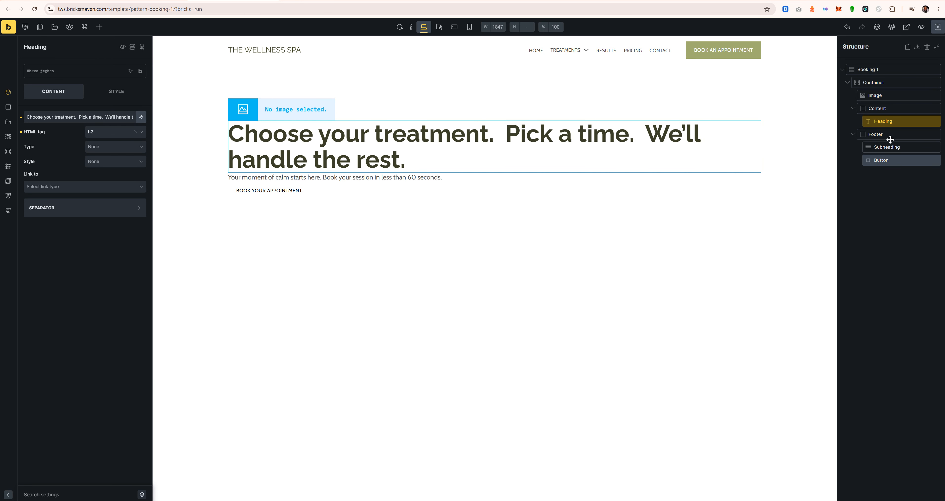
Step: Insert the close-up eye photo from the media library's Booking folder into the Image element, copying its title into the alt text
click(880, 95)
click(57, 126)
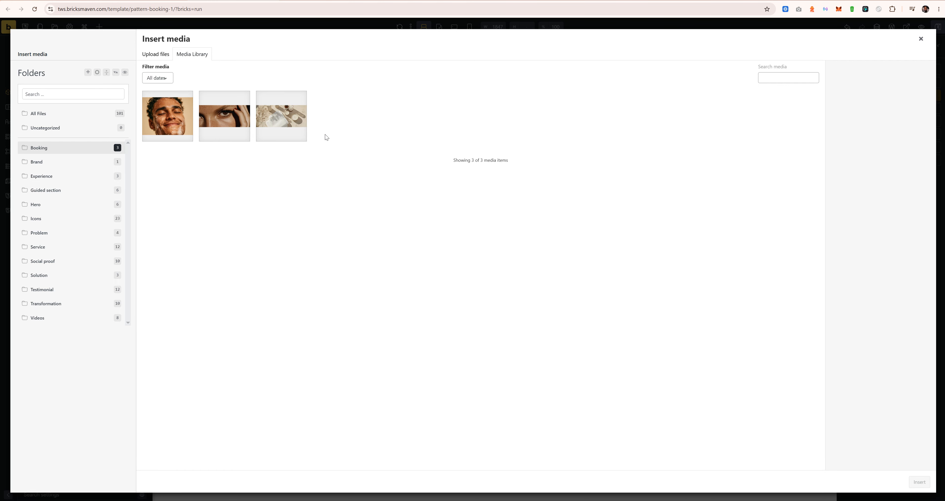
click(225, 131)
triple_click(908, 227)
key(ctrl+c)
click(885, 165)
key(ctrl+v)
click(920, 482)
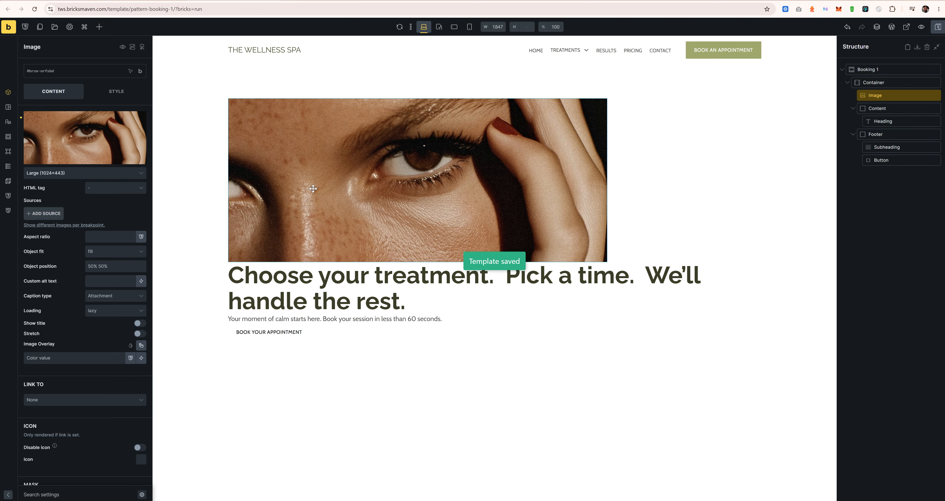
Step: Set the Image element's size to Full (1920×830) and its HTML tag to figure
click(64, 173)
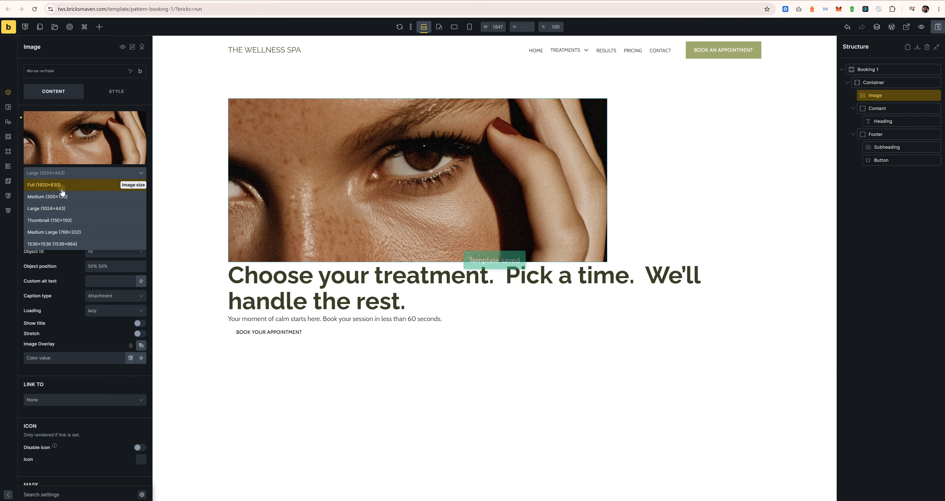
click(62, 181)
click(96, 188)
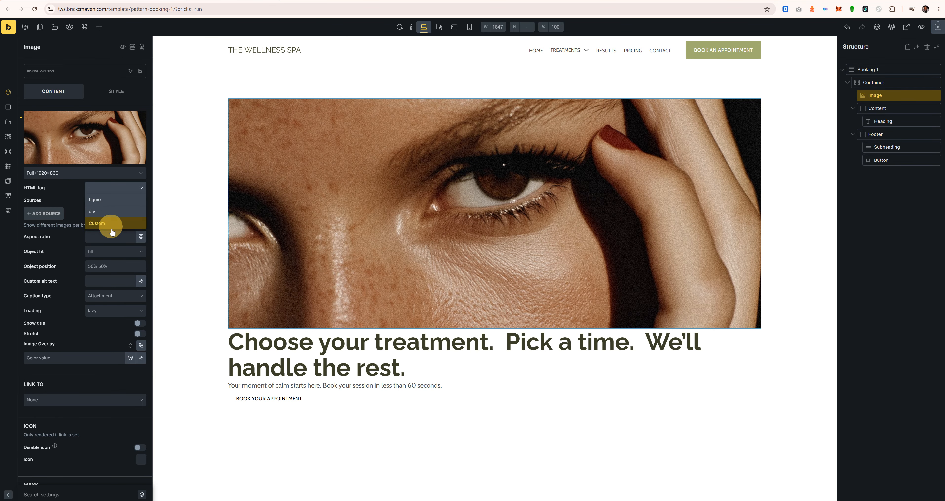
click(99, 207)
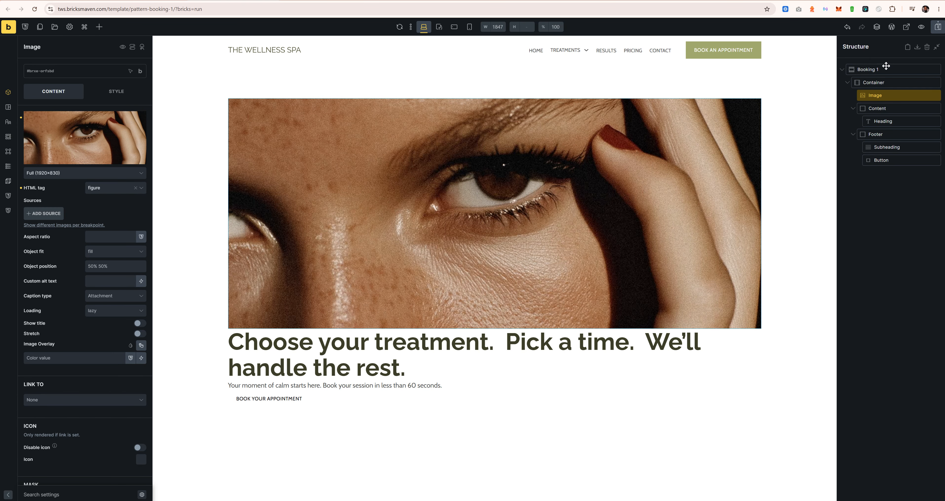
Step: Activate the tws-booking-1 class on the Booking 1 section and copy its name
click(875, 70)
click(58, 86)
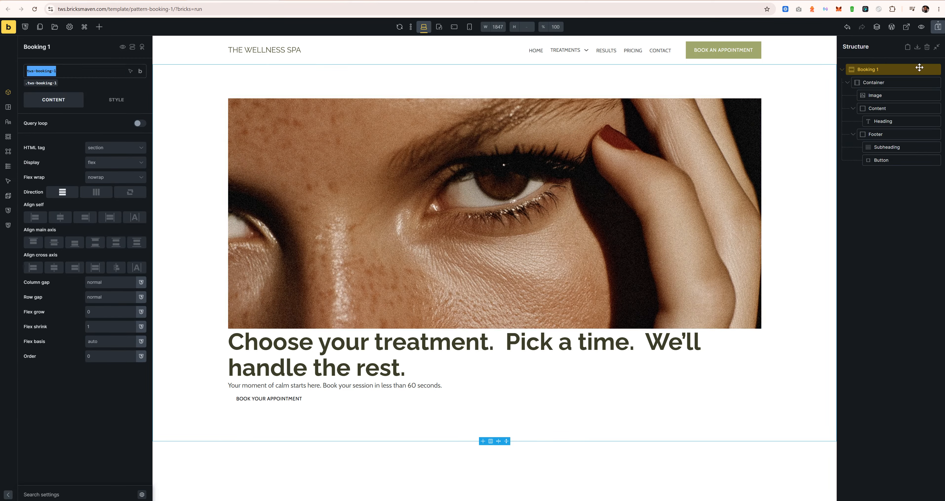
click(880, 95)
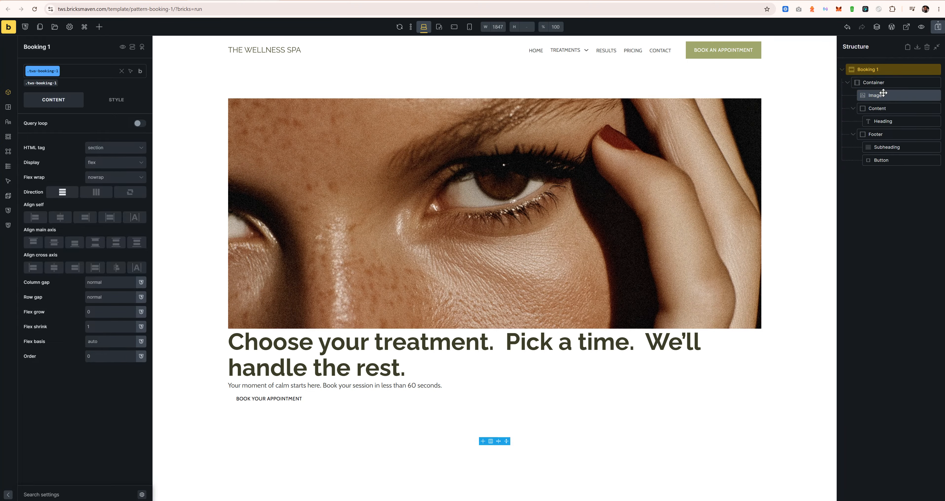
Step: Collapse the Content and Footer blocks and move the Image out of the Container to the end of the Booking 1 section
click(853, 108)
click(853, 122)
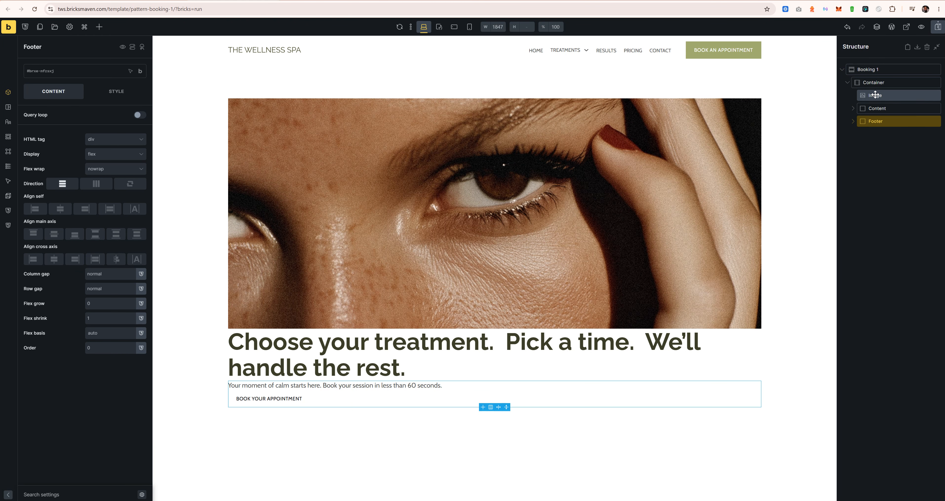
click(864, 96)
drag(866, 91, 854, 121)
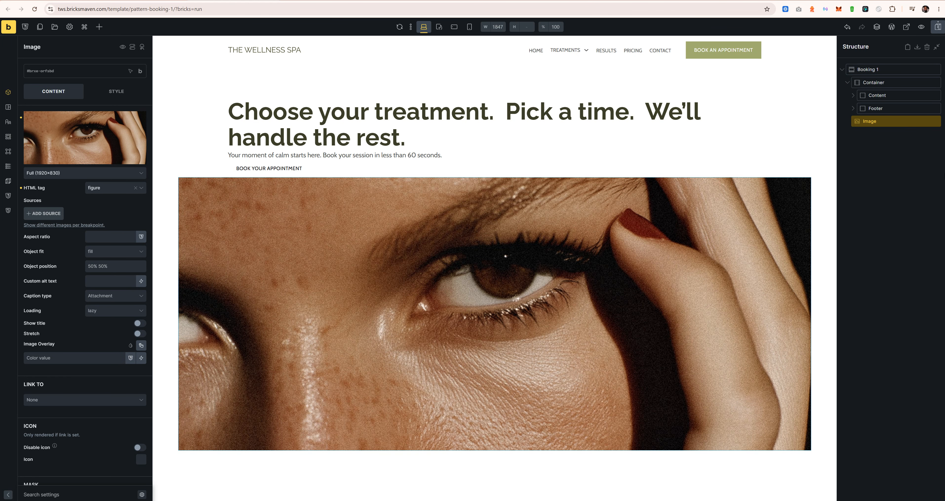
Step: Rename the Image to "Background Image", give it the class tws-booking-1__background-image, and save the template
double_click(877, 125)
text(Background)
click(48, 73)
key(ctrl+v)
text(__back)
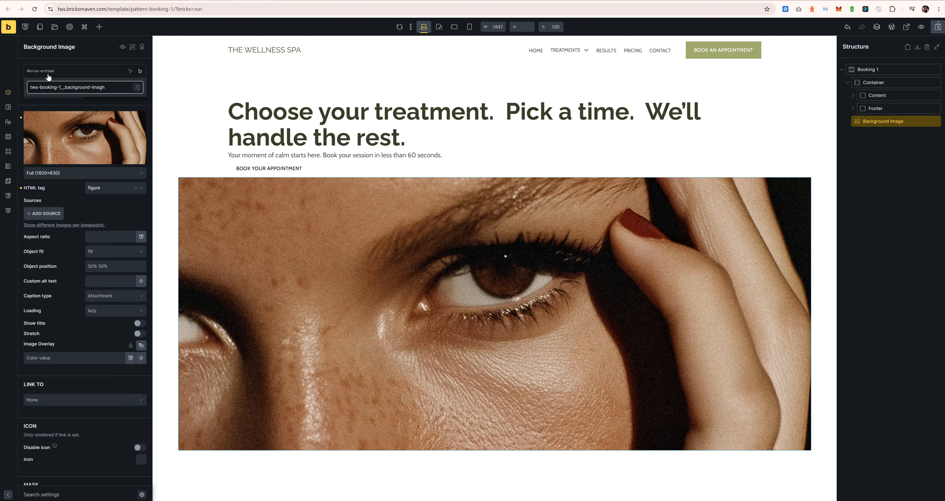
key(Return)
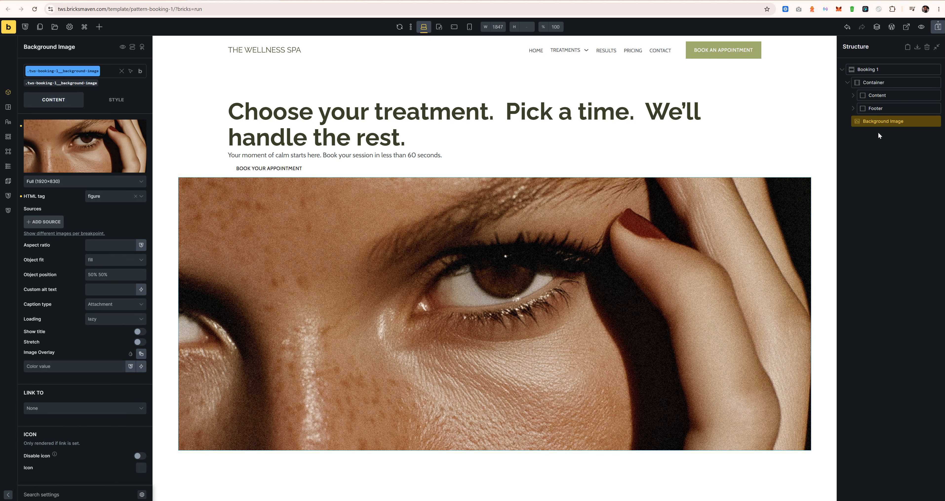
click(936, 28)
click(937, 30)
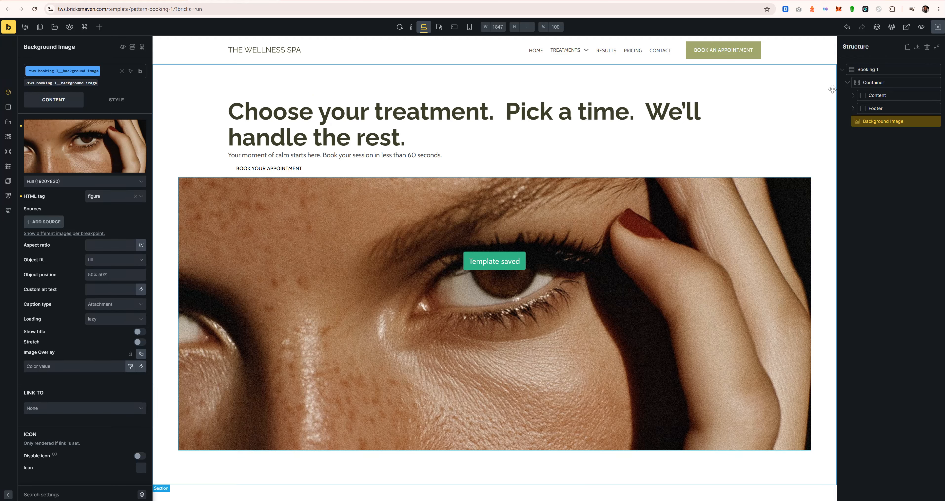
Step: Set the Booking 1 section's isolation to isolate in its layout styles
click(874, 71)
click(116, 99)
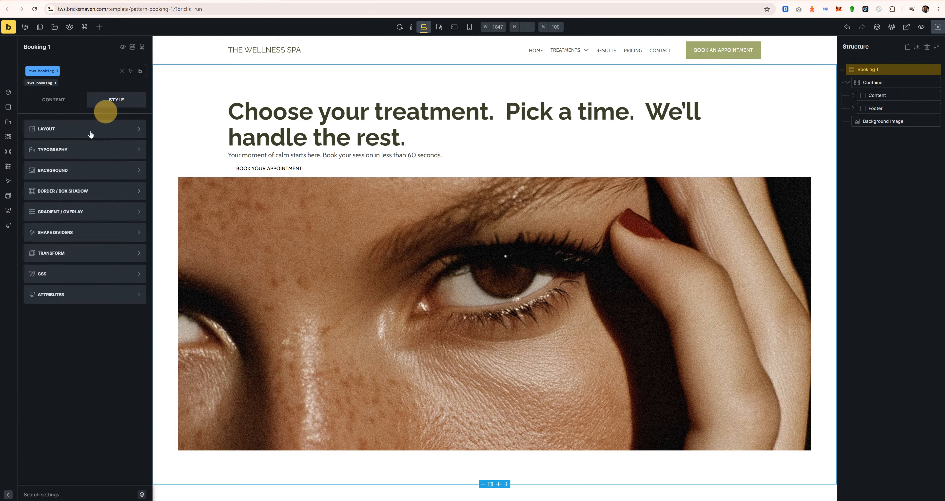
click(66, 129)
scroll(85, 286, down, 10)
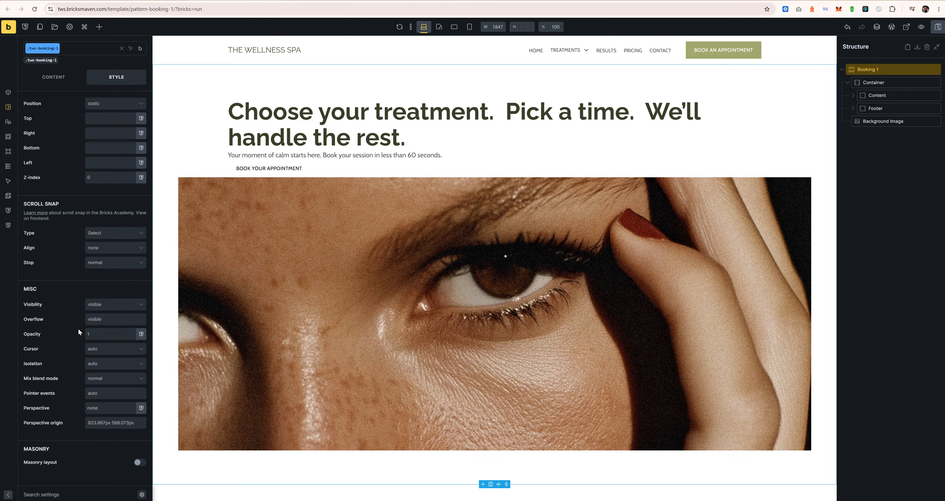
click(103, 364)
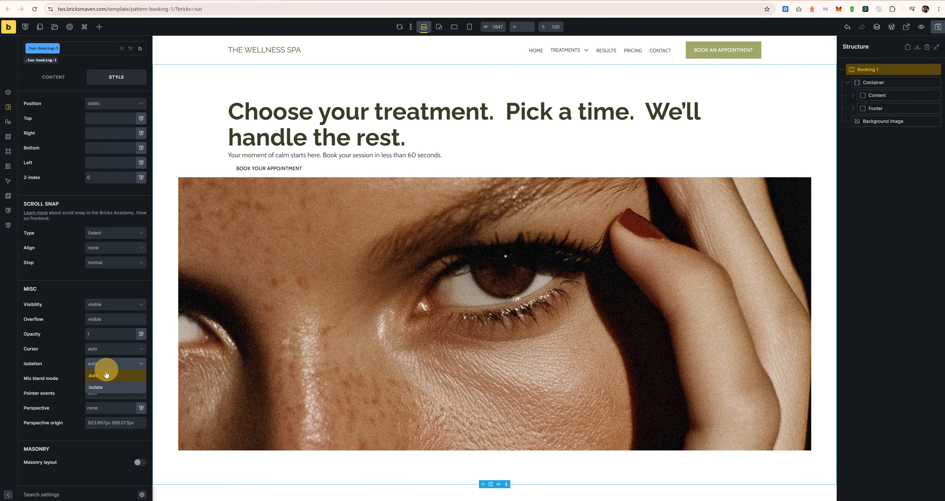
click(98, 386)
scroll(91, 361, up, 2)
click(101, 394)
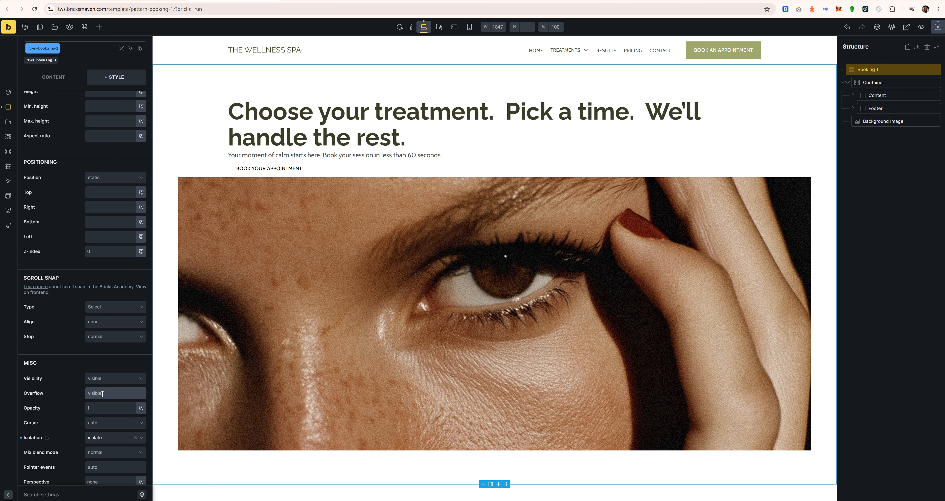
scroll(105, 366, up, 8)
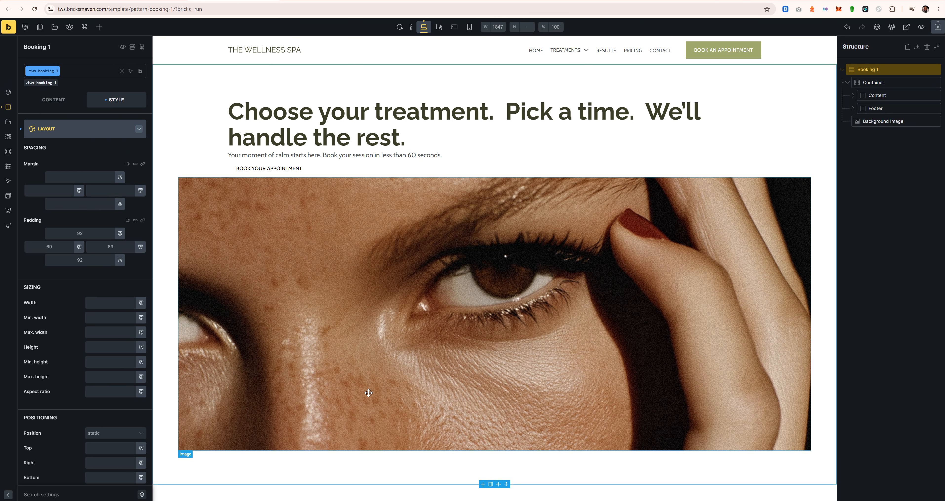
Step: Check the call-to-action in the Figma design, and set the Booking 1 section's minimum height to 830px and position to relative
click(383, 500)
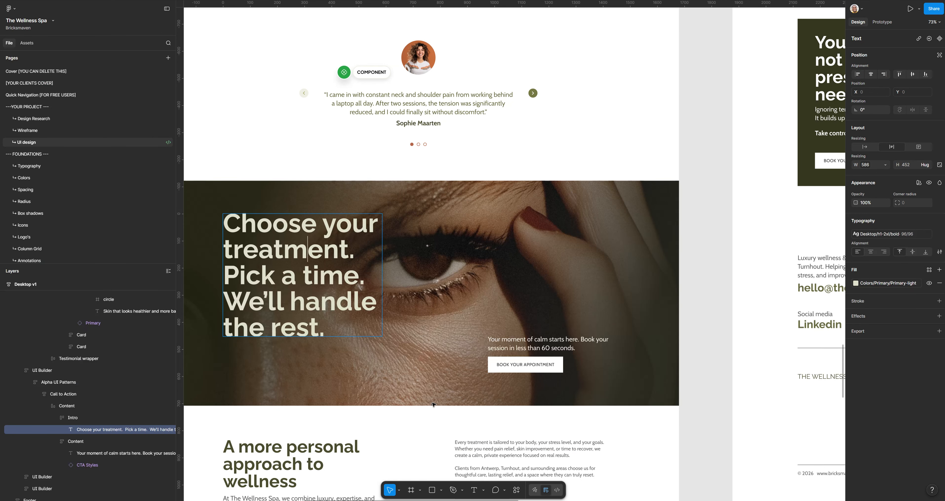
click(656, 206)
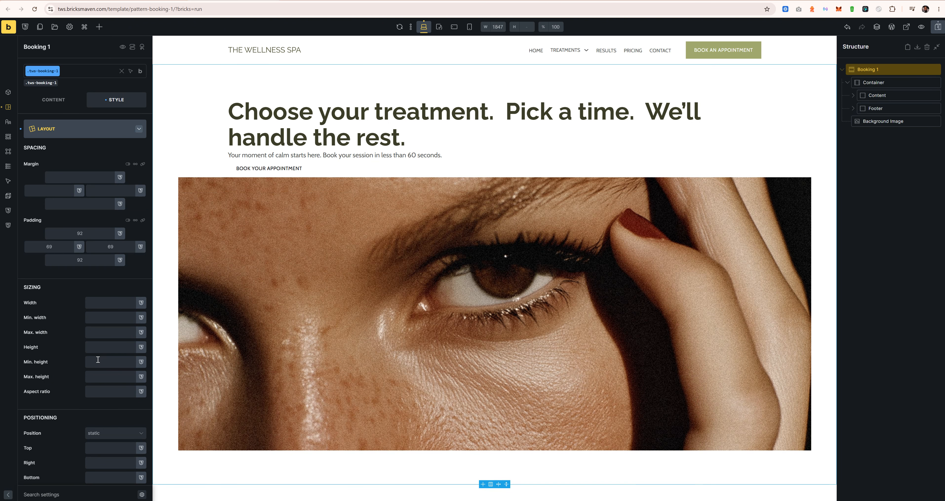
click(98, 359)
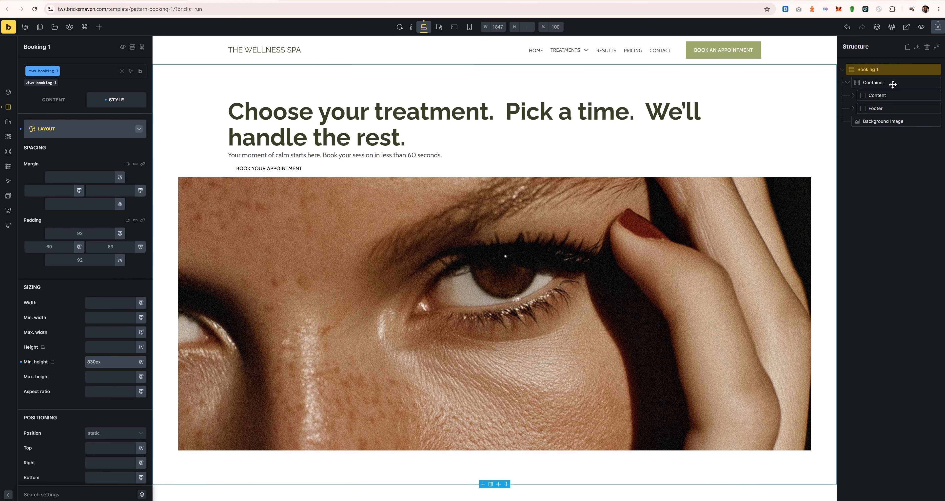
click(115, 433)
click(99, 453)
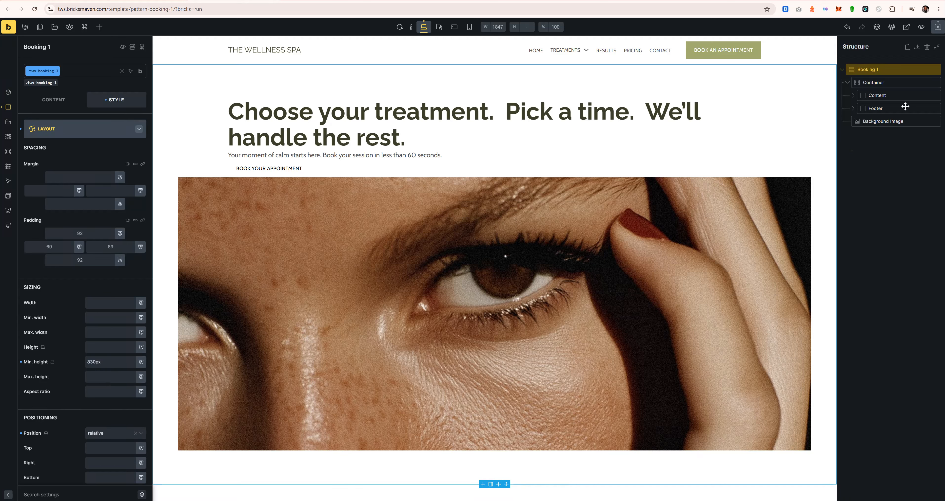
Step: Position the Background Image absolutely, with its top, right, bottom and left offsets at 0
click(893, 126)
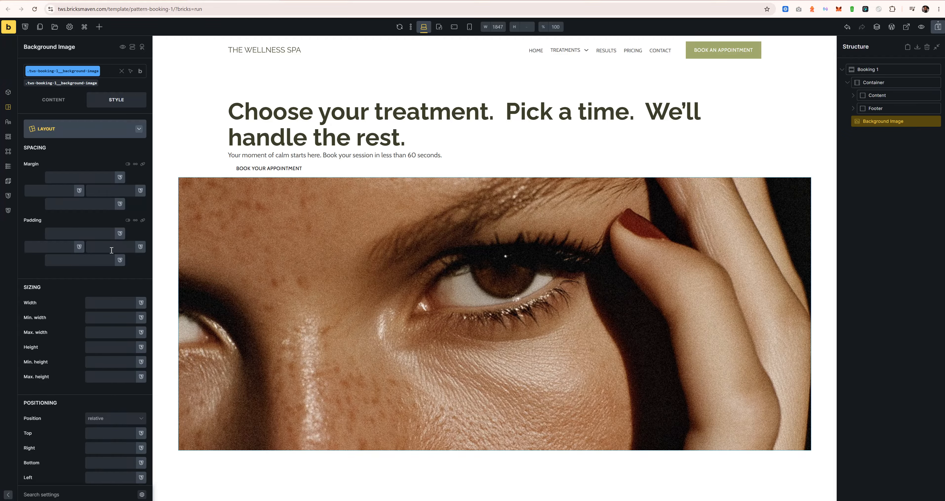
click(102, 422)
click(96, 456)
scroll(97, 403, down, 2)
click(92, 361)
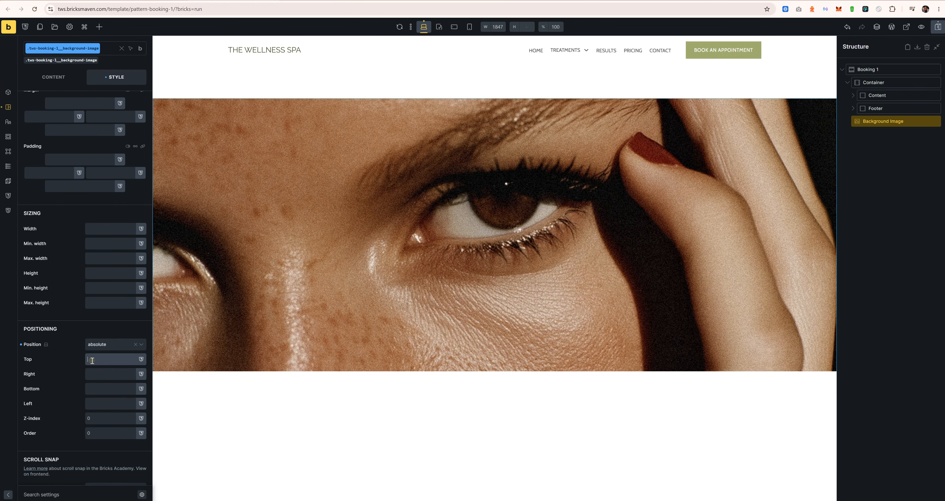
text(0)
click(96, 374)
text(0)
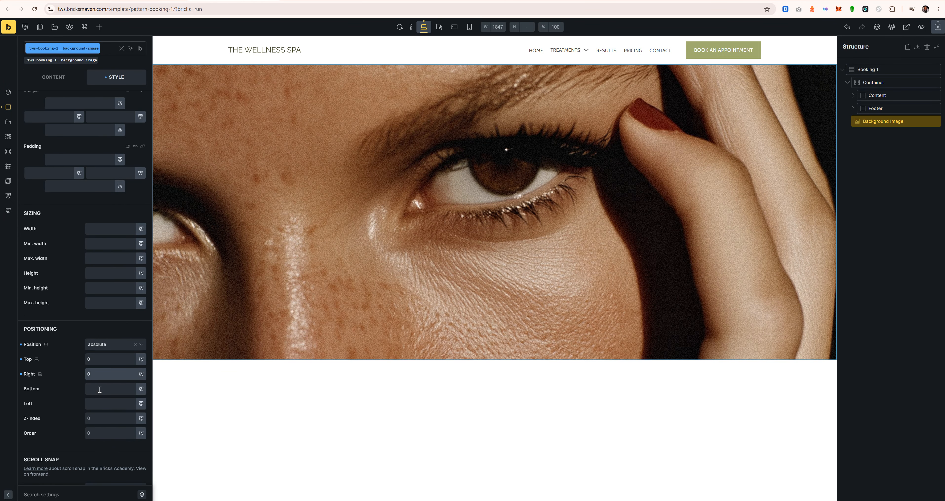
click(97, 390)
text(0)
click(99, 402)
text(0)
Step: Set the Background Image's z-index to -1 and save the template
click(104, 417)
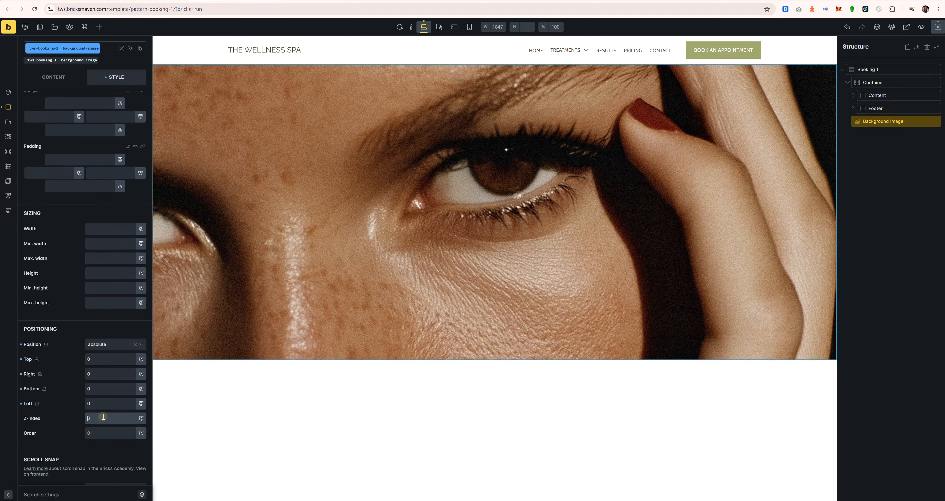
text(-1)
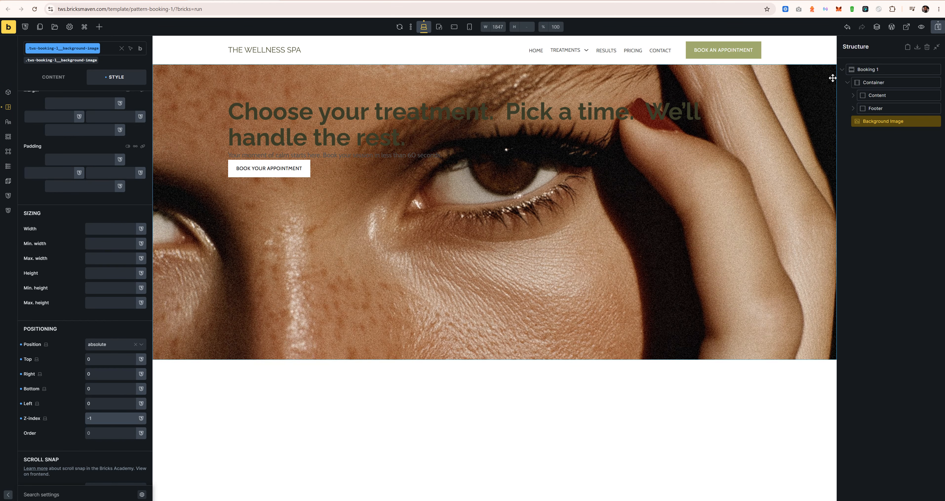
key(ctrl+s)
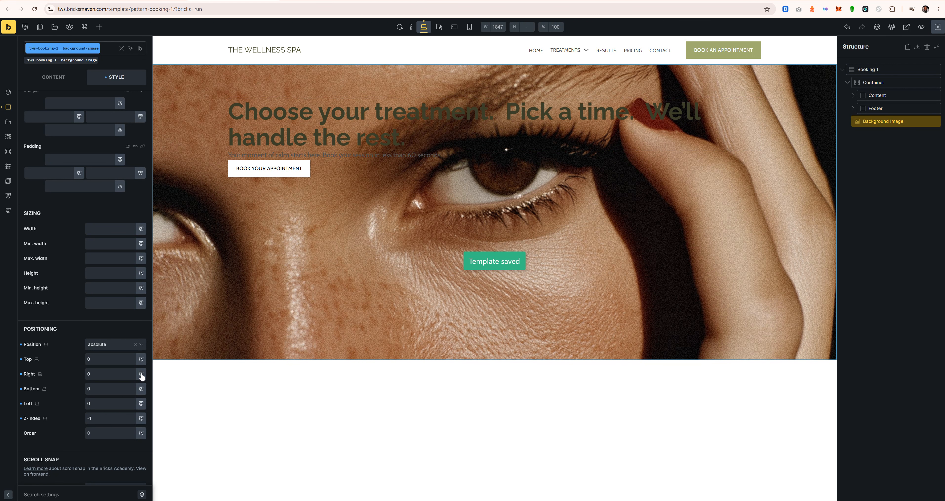
Step: Set the Background Image's height and width to 100%
click(95, 278)
text(100%)
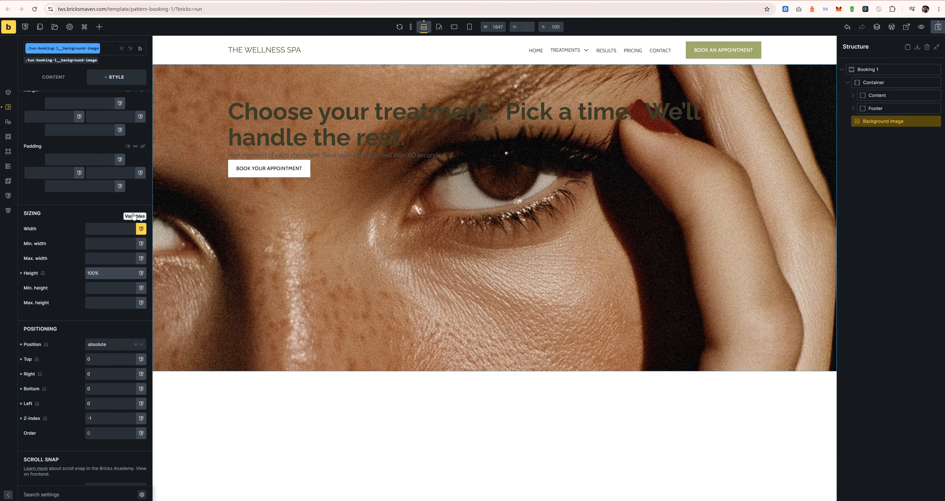
click(95, 228)
text(100%)
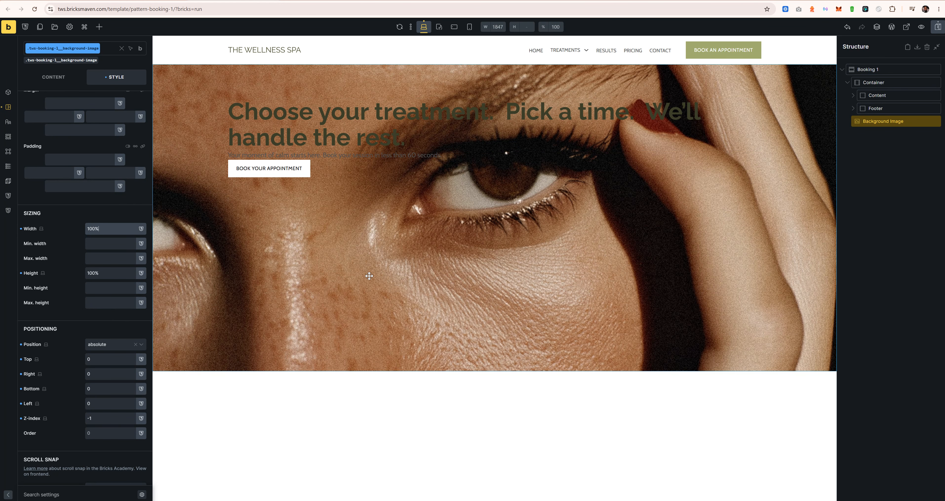
scroll(110, 176, up, 3)
click(83, 135)
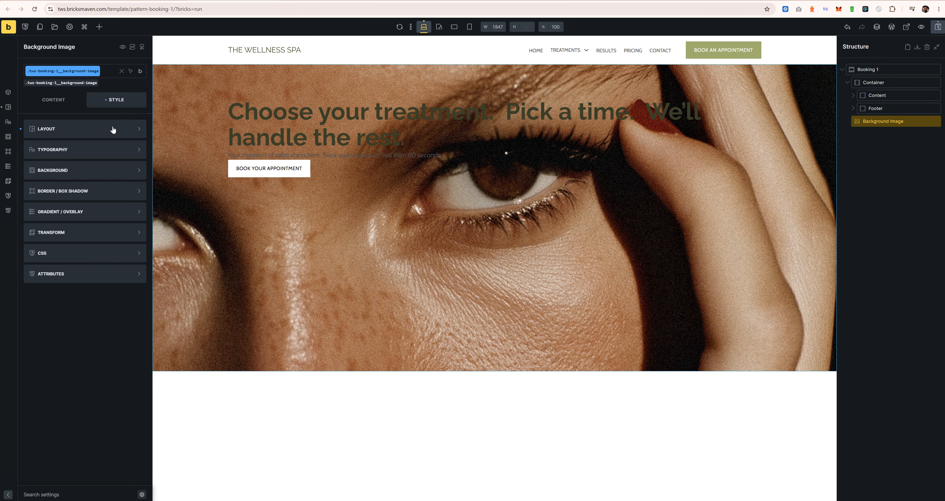
Step: Activate the tws-booking-1__container class on the Container and set its height to 100%
click(887, 84)
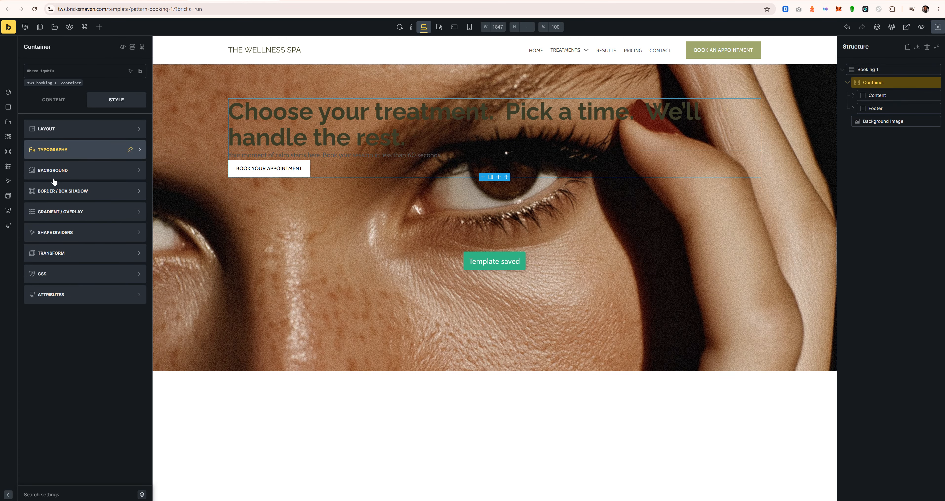
click(62, 84)
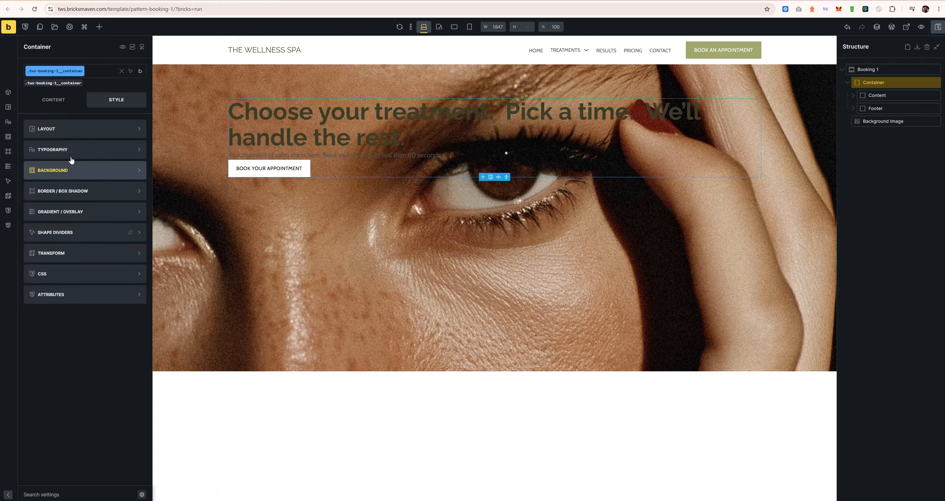
click(73, 129)
click(100, 348)
text(1)
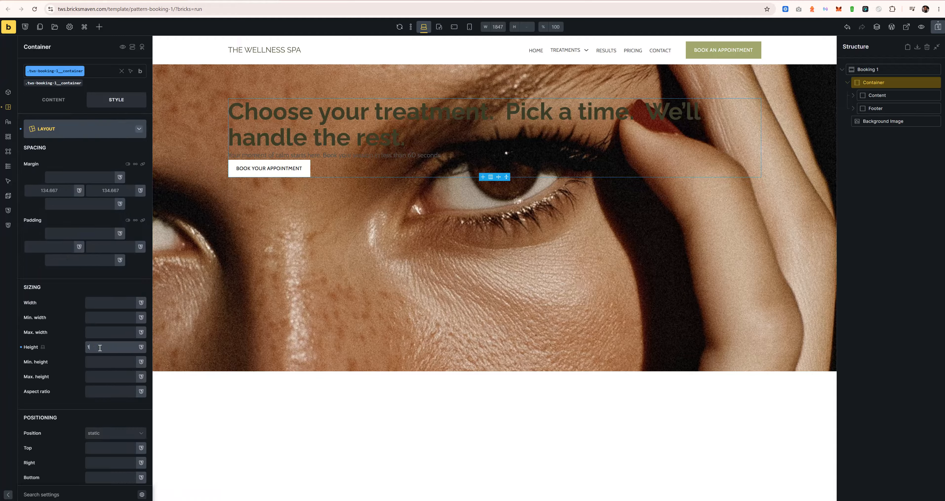
text(00%)
Step: View the Container's content settings, and expand the Content and Footer blocks in the structure to show their child elements
click(55, 104)
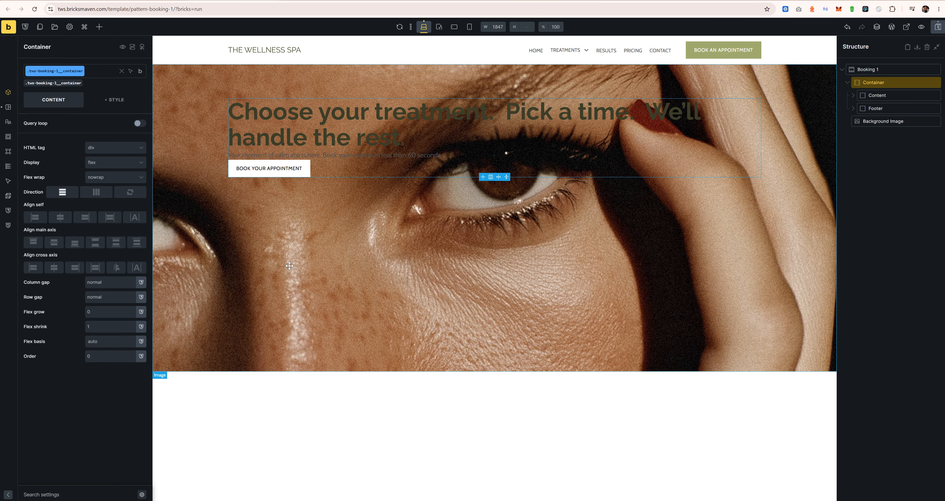
click(899, 97)
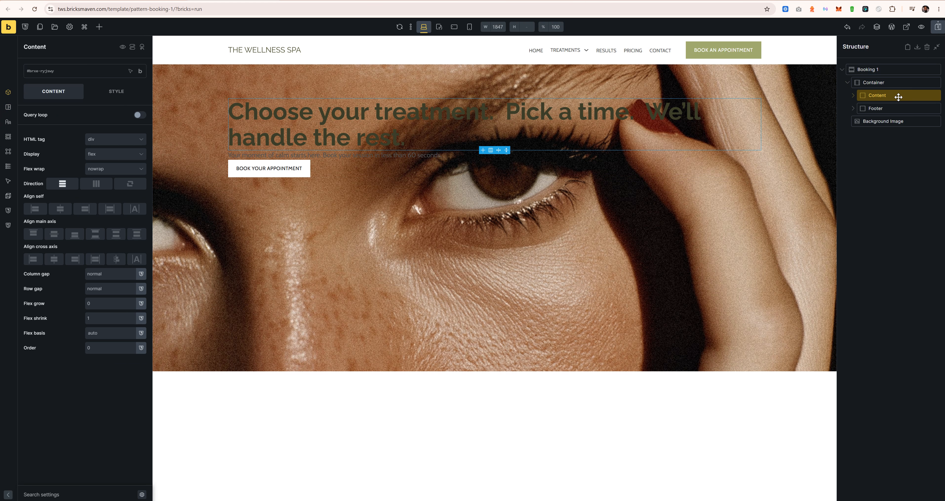
click(889, 107)
click(880, 96)
click(876, 109)
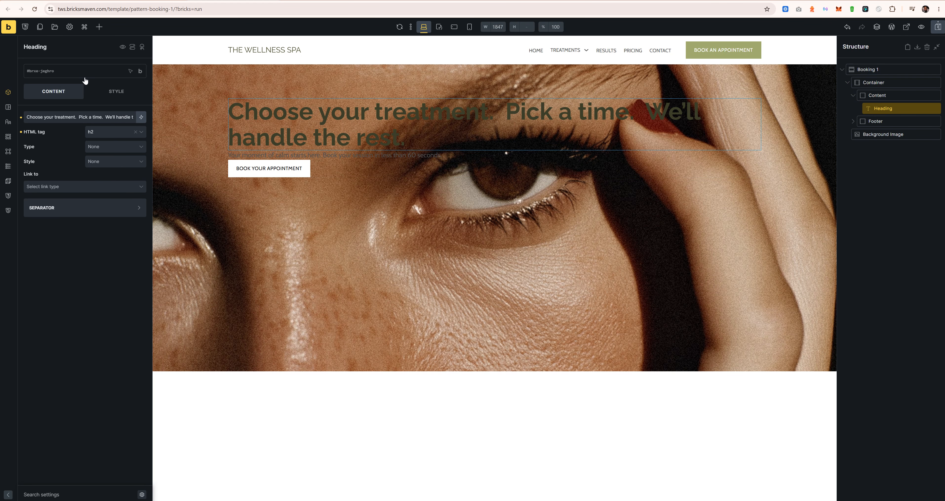
click(858, 121)
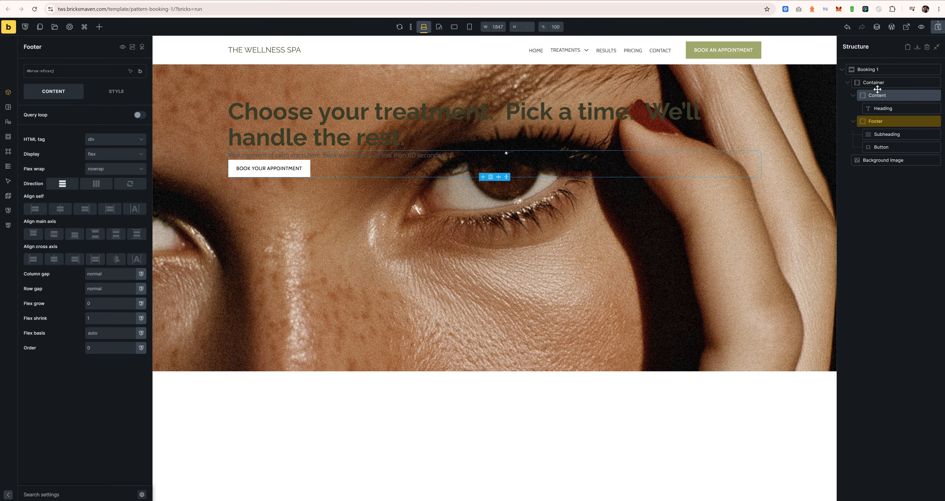
Step: Create the class tws-booking-1__content on the Content block, reusing the section's tws-booking-1 name as the prefix
click(877, 84)
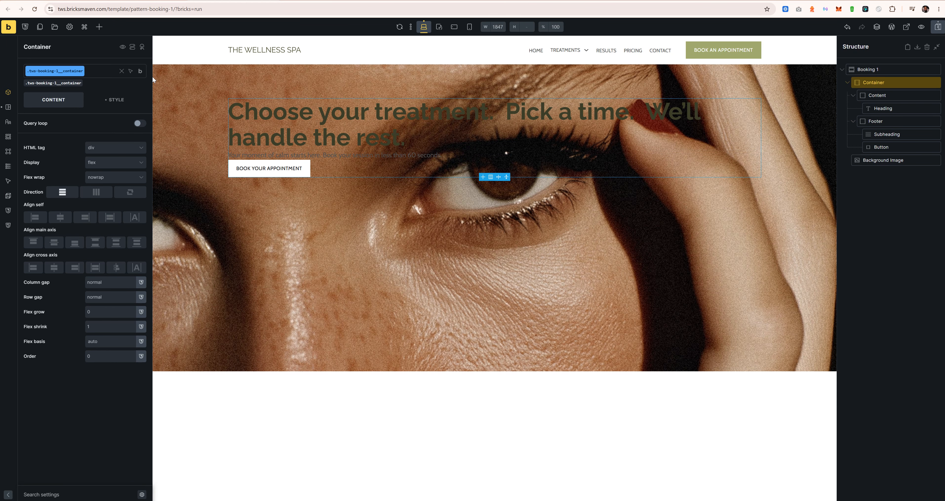
click(909, 69)
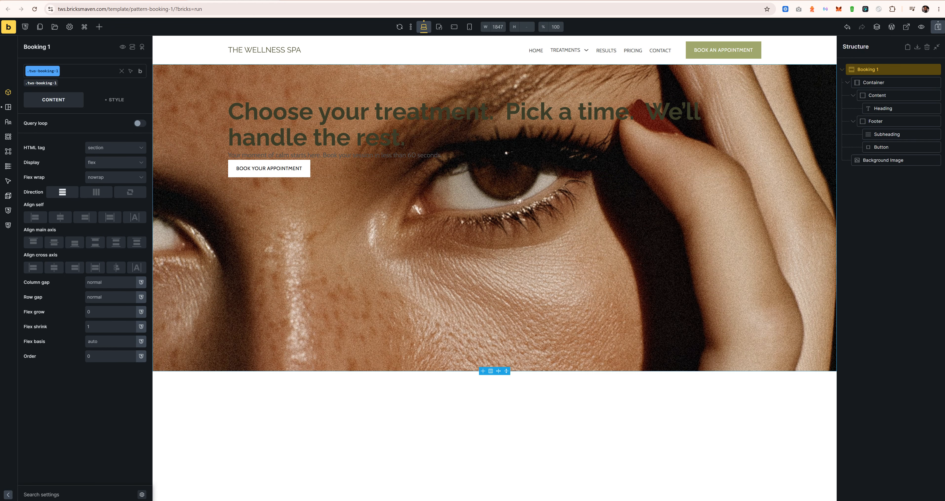
mouse_move(140, 72)
click(139, 118)
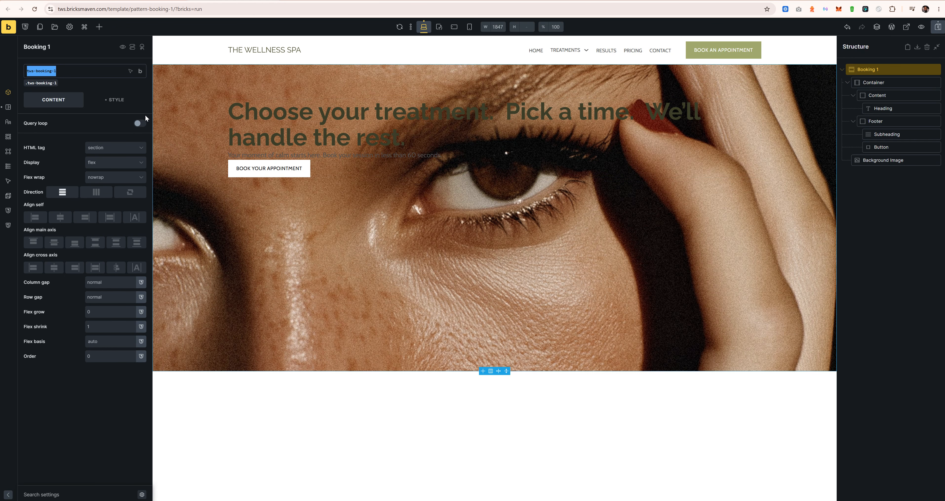
click(895, 160)
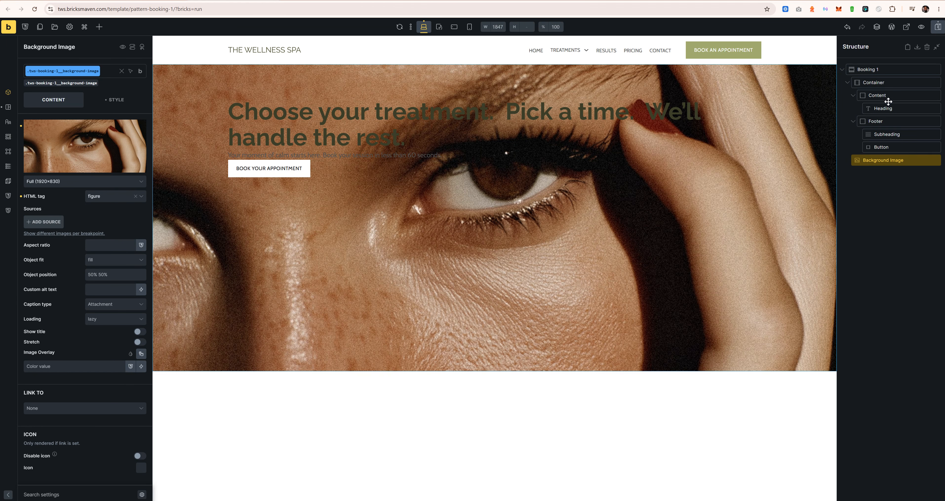
click(882, 96)
click(65, 72)
text(tws-booking-1)
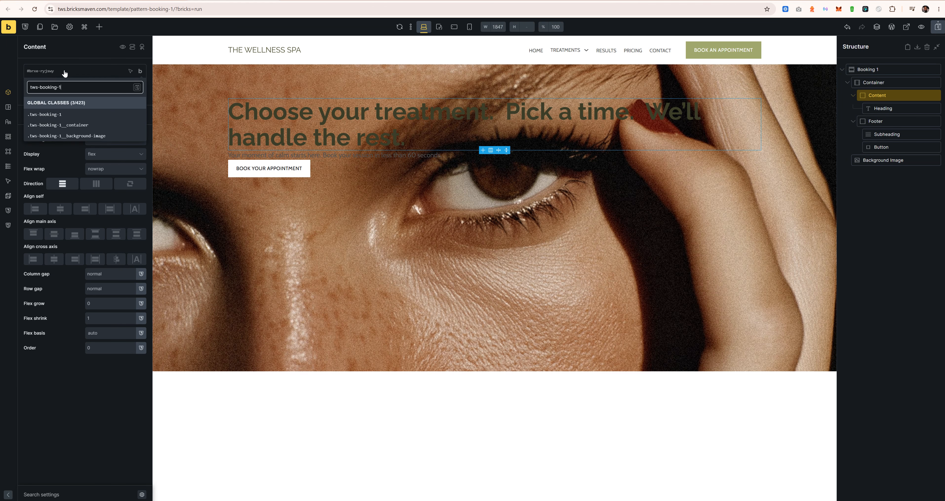
text(__content)
key(Return)
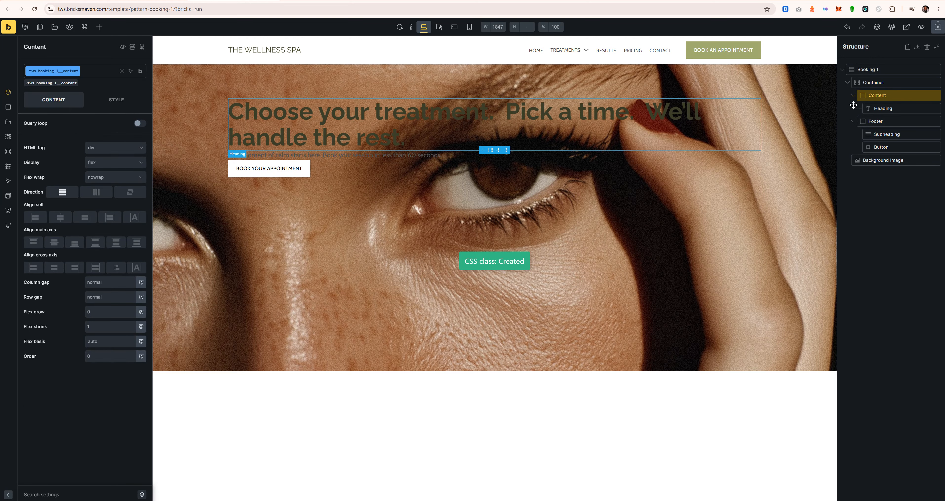
Step: Create the class tws-booking-1__heading on the Heading inside the Content block
click(880, 107)
click(94, 77)
text(tws-booking-1)
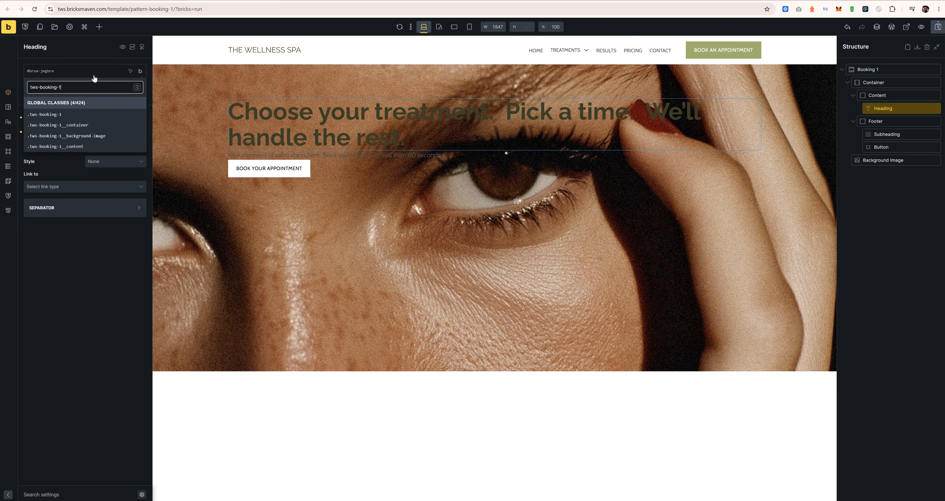
text(__heading)
key(Return)
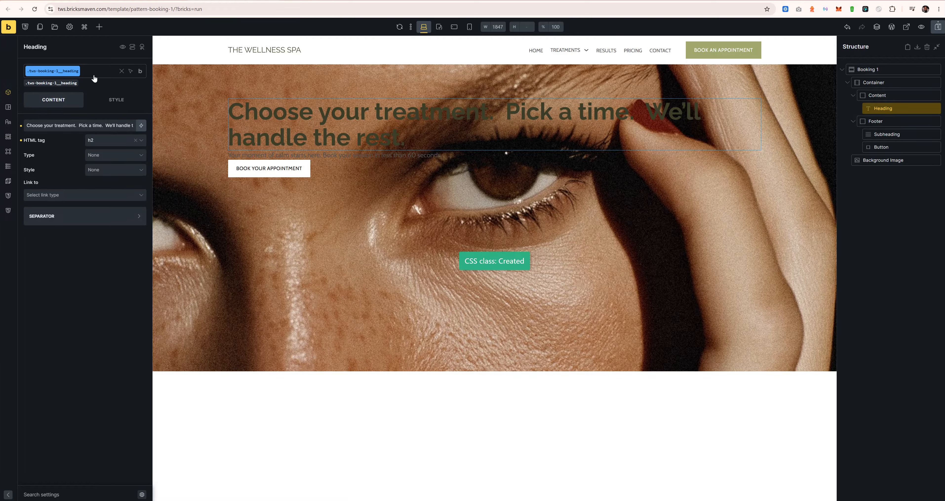
Step: Create the class tws-booking-1__footer on the Footer block
click(880, 121)
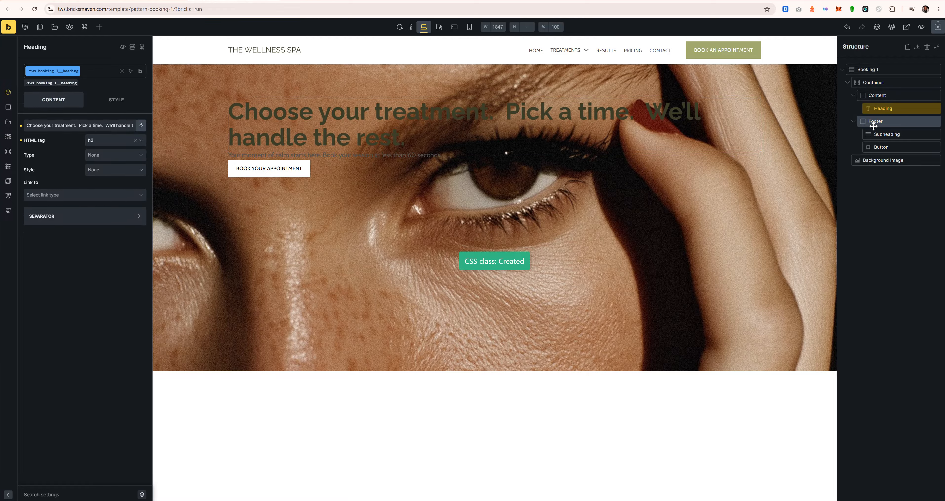
click(81, 74)
text(tws-booking-1__foote)
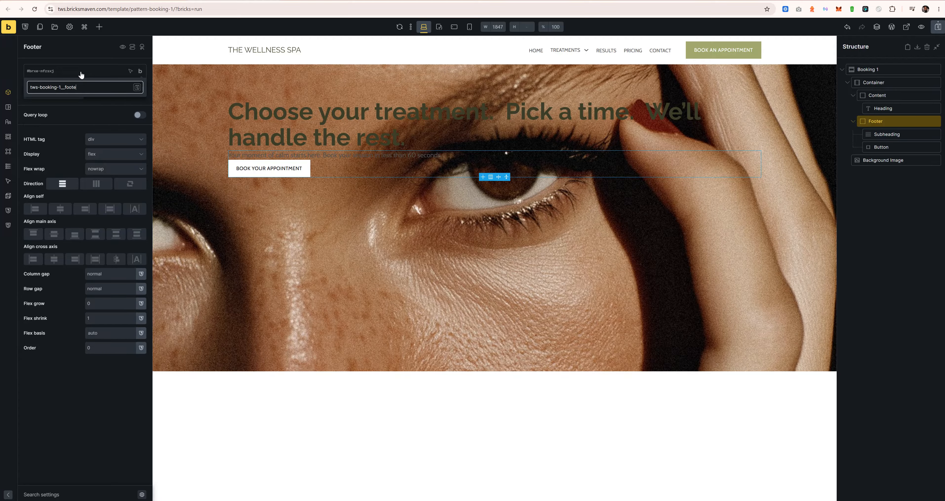
text(r)
key(Return)
Step: Create the class tws-booking-1__subheading on the Subheading, and save the template
click(838, 136)
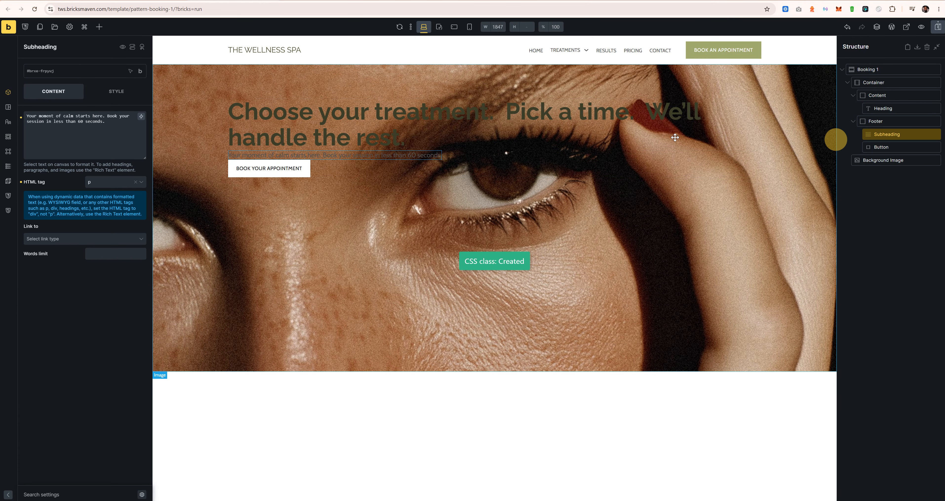
click(82, 76)
text(tws-booking-1__)
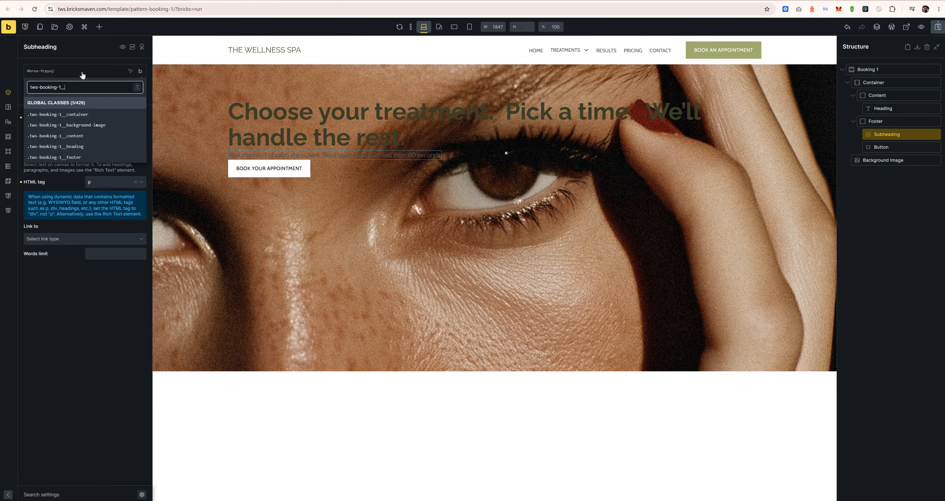
text(subheading)
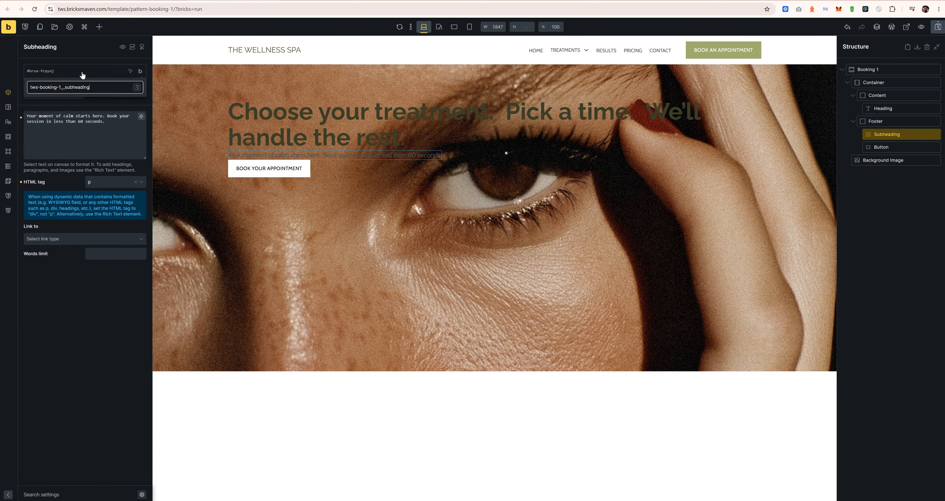
key(Return)
click(882, 148)
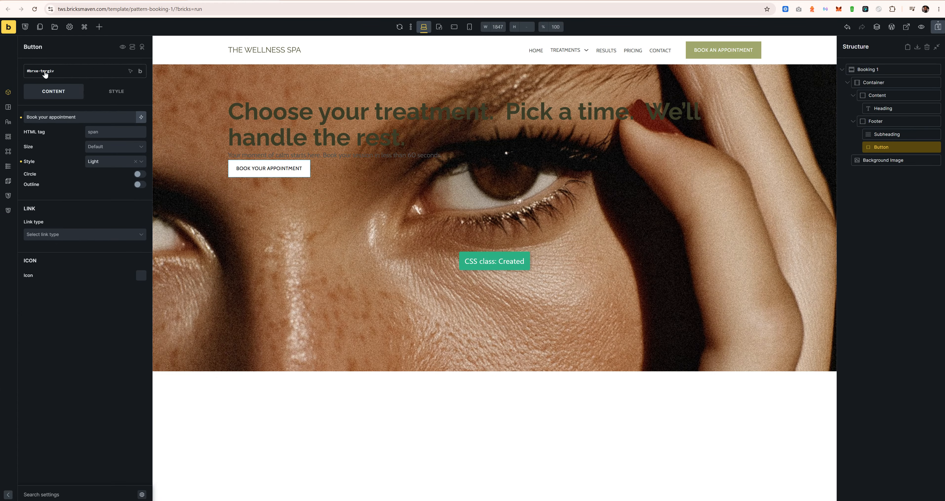
click(938, 27)
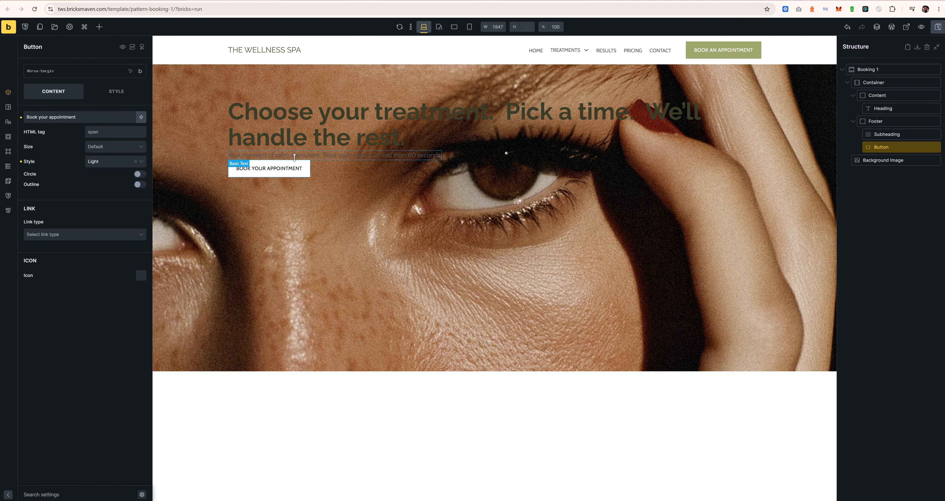
Step: Set the typography color of the tws-booking-1__subheading class to the body-text-white variable
click(294, 155)
click(58, 84)
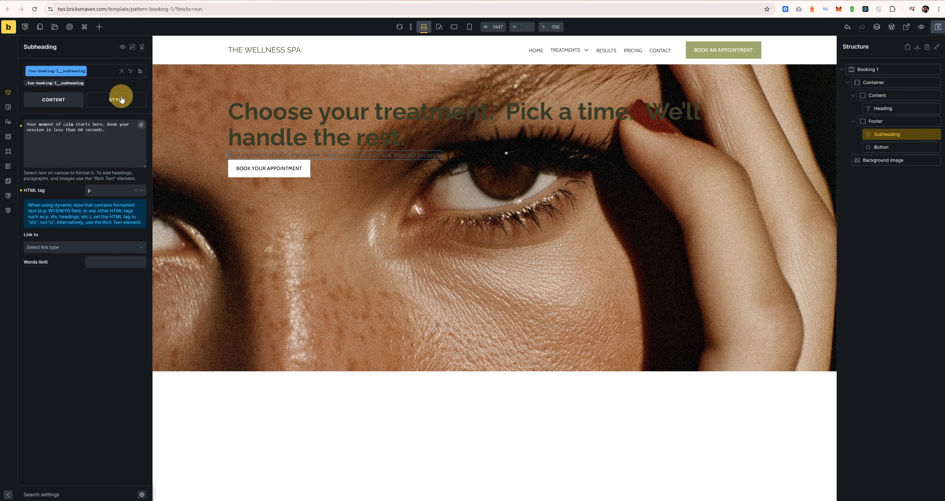
click(116, 99)
click(74, 138)
click(73, 152)
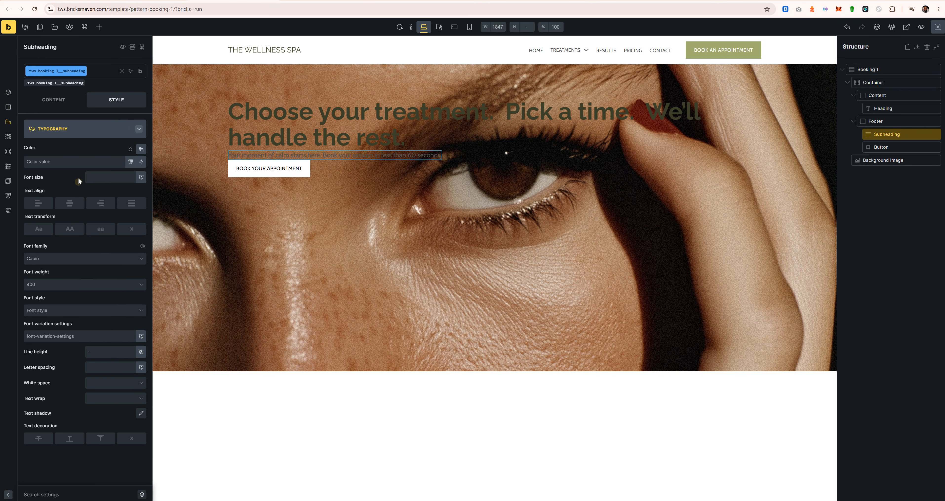
click(77, 162)
text(body)
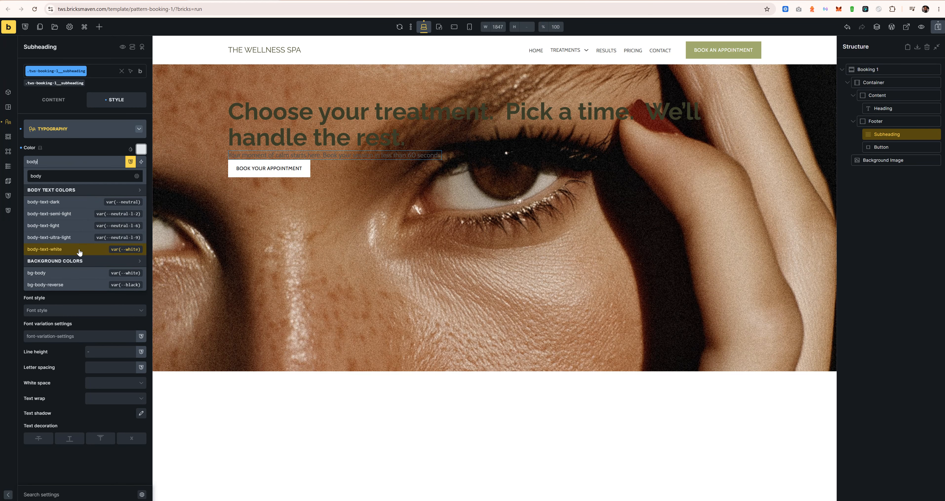
click(79, 251)
Step: Set the typography color of the tws-booking-1__heading class to var(--primary-l-8), and save the template
click(370, 137)
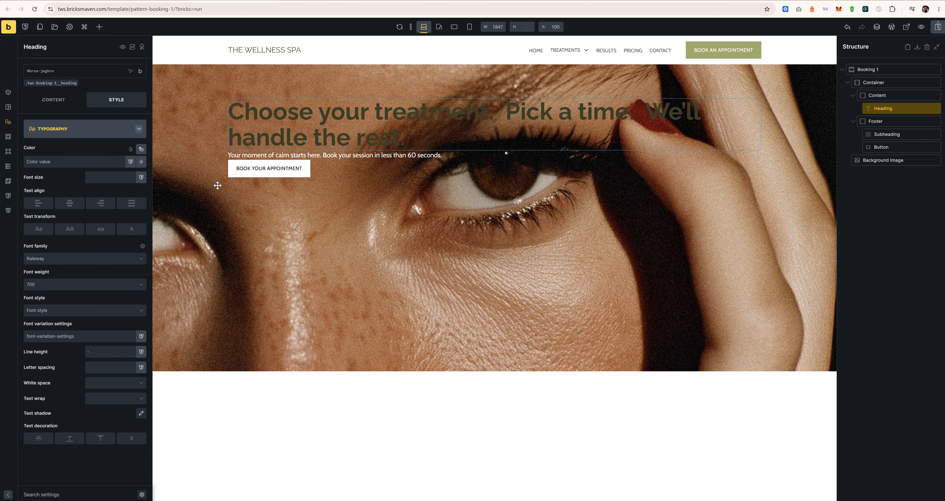
click(53, 83)
click(141, 149)
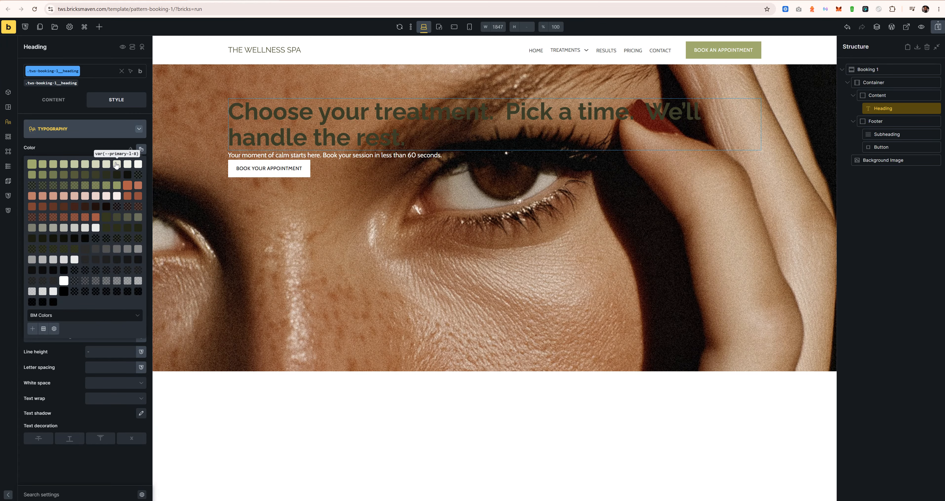
click(116, 164)
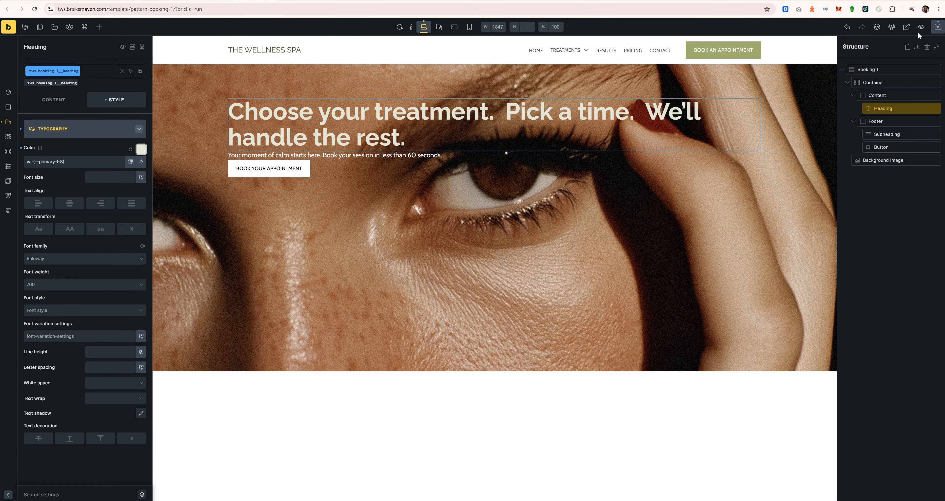
click(938, 27)
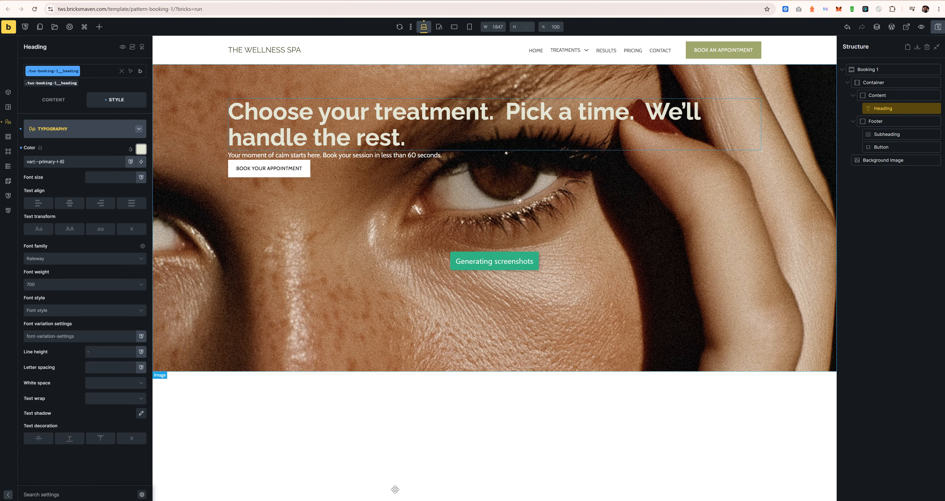
Step: Try var(--h1) as the font size of the tws-booking-1__heading class, and clear the font size
key(alt+Tab)
key(alt+Tab)
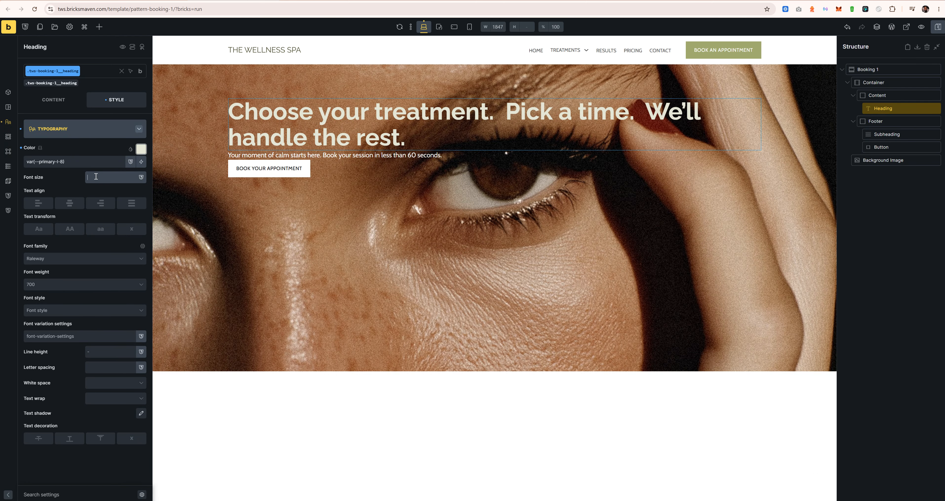
text(h1)
click(88, 218)
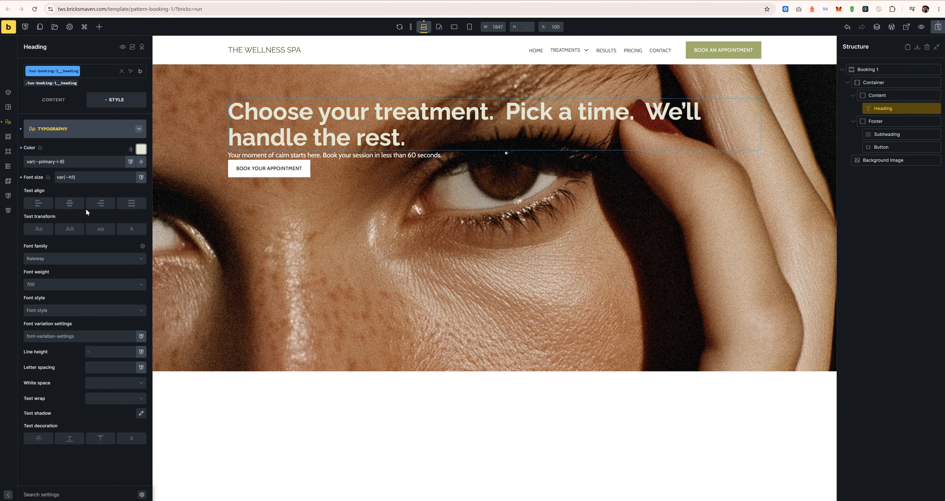
click(53, 100)
click(116, 100)
click(81, 179)
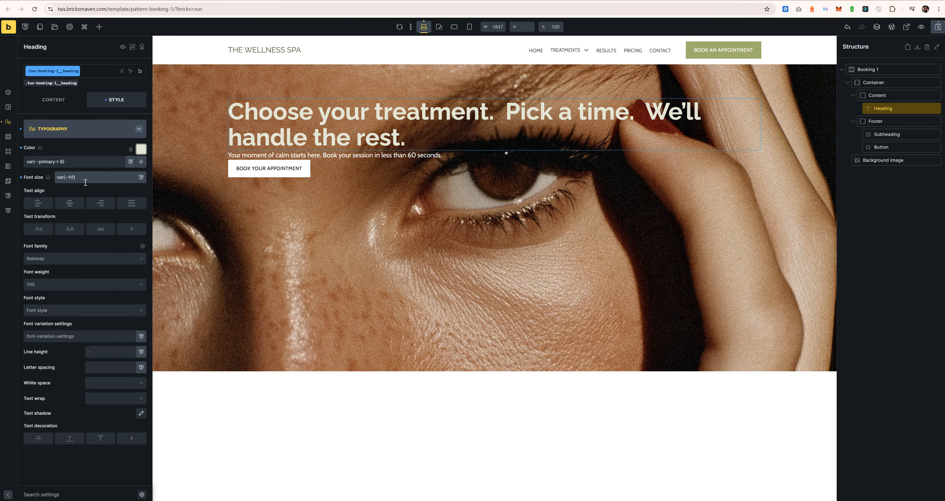
key(BackSpace)
text(2)
key(BackSpace)
text(1)
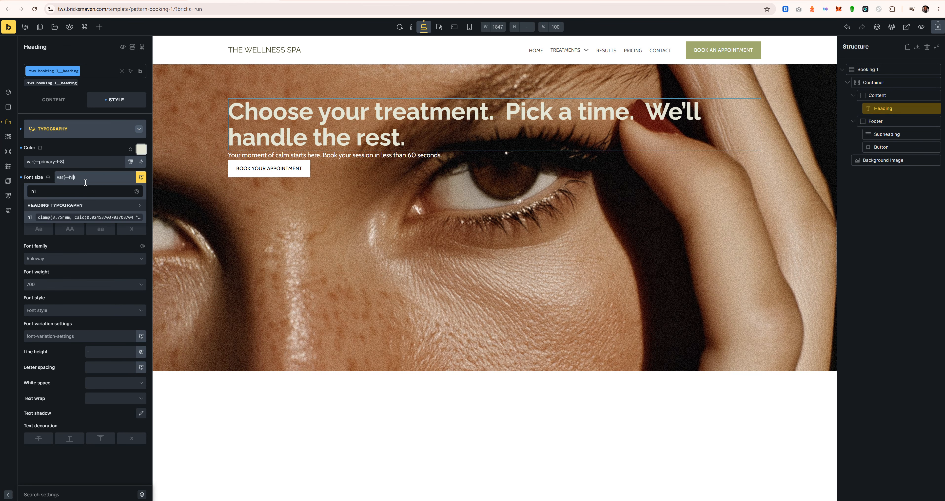
key(ctrl+a)
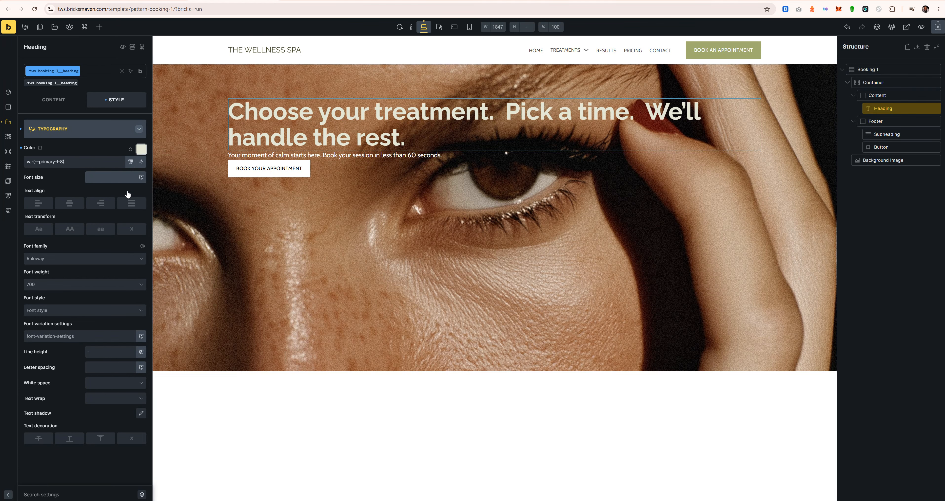
Step: Check the font size set for Heading H2 in the typography of the theme styles
click(72, 107)
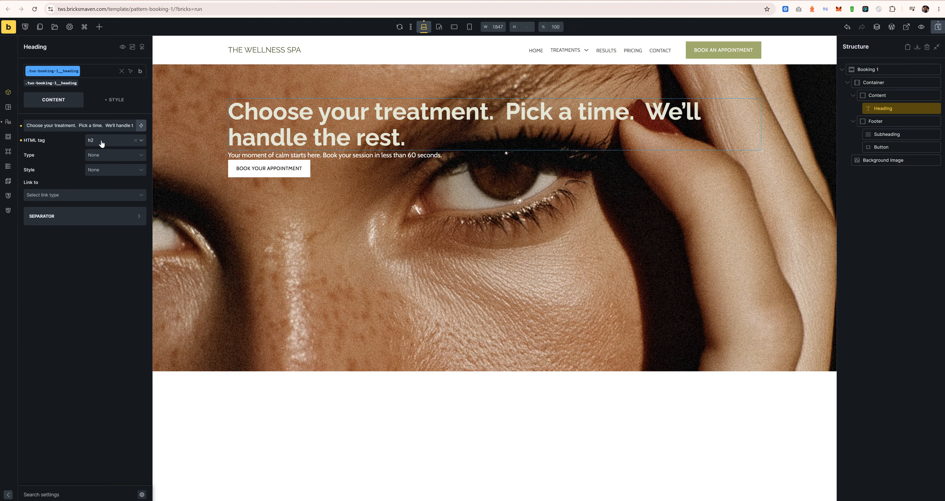
click(26, 29)
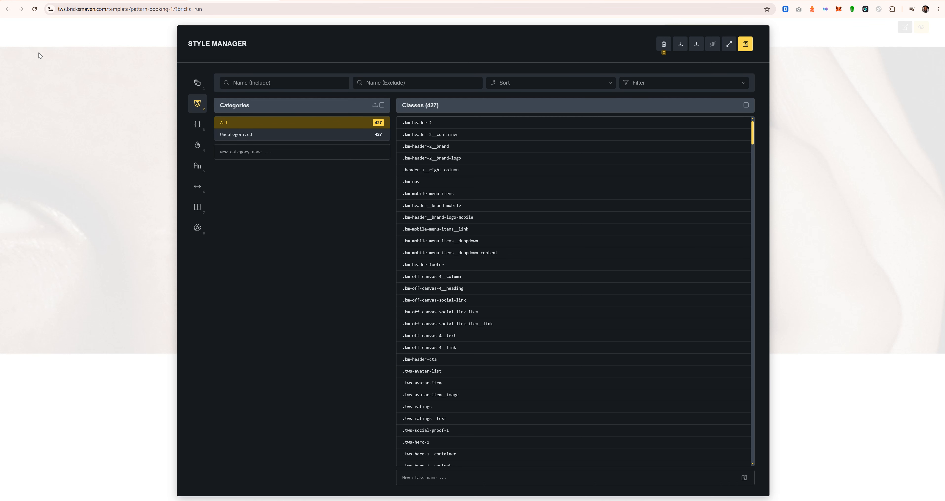
click(198, 84)
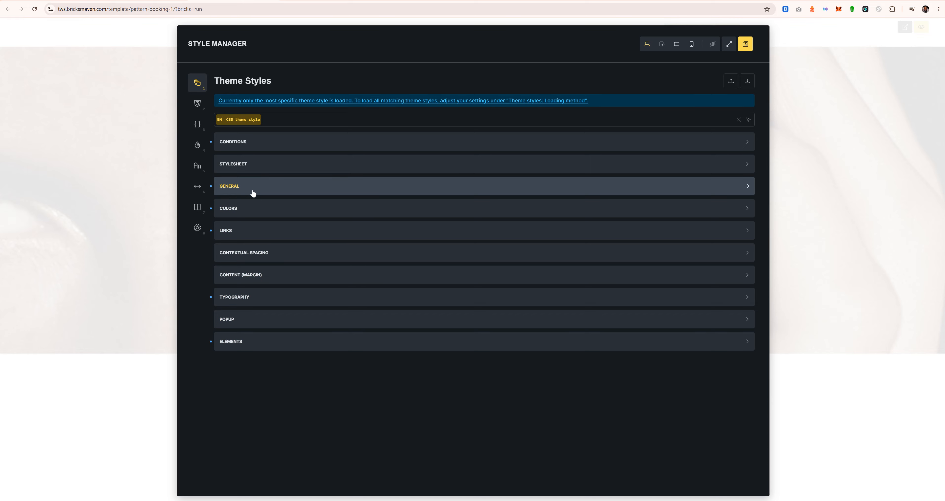
click(249, 295)
scroll(308, 330, down, 8)
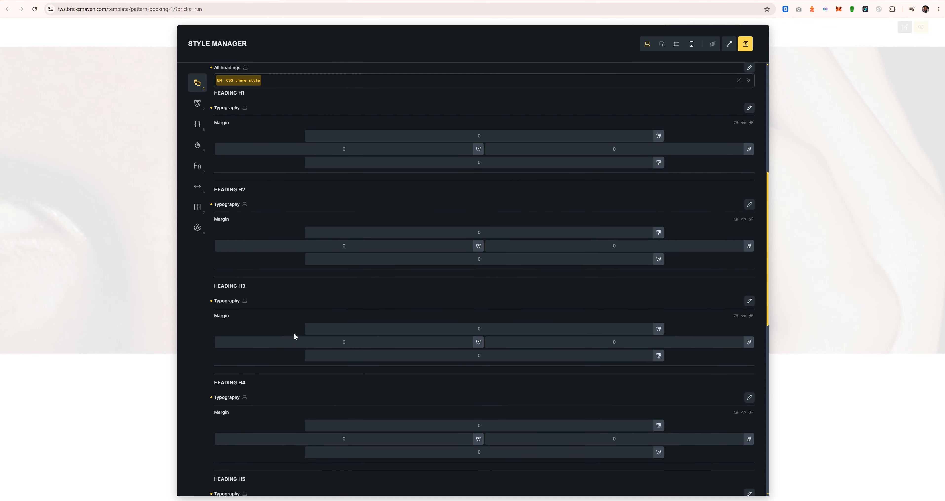
click(748, 205)
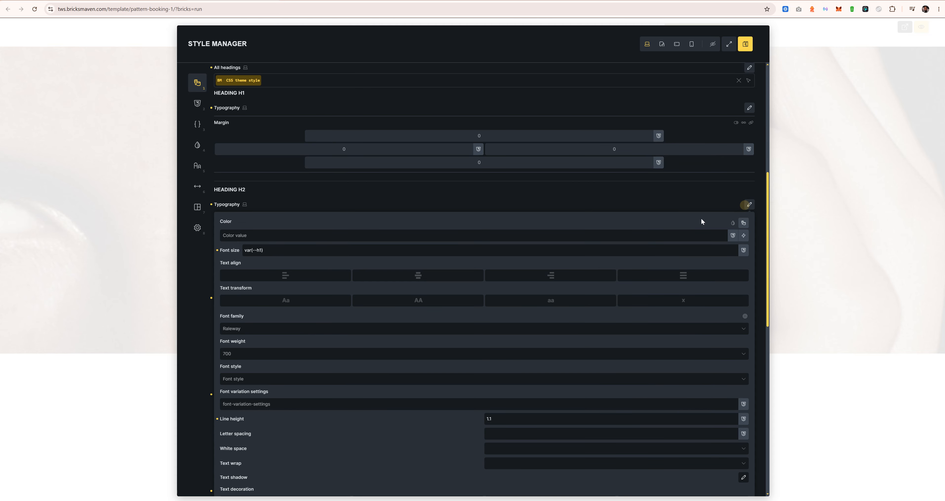
click(280, 251)
click(306, 206)
Step: Check the typography settings of Heading H1 and Heading H3 in the theme styles
scroll(294, 273, up, 3)
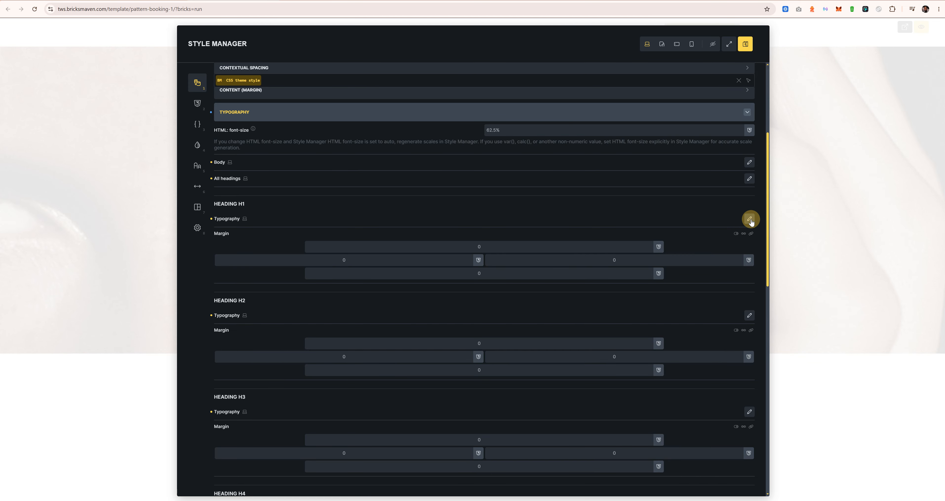
click(748, 219)
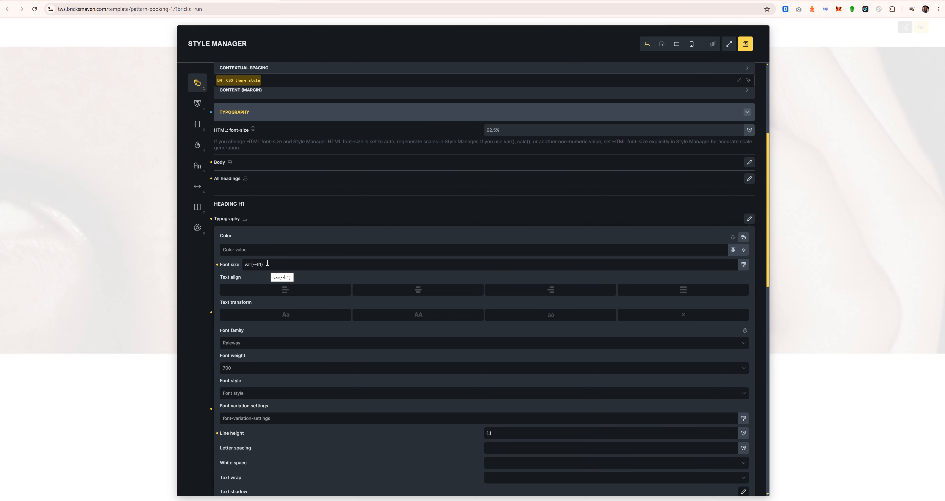
click(204, 268)
scroll(285, 301, down, 3)
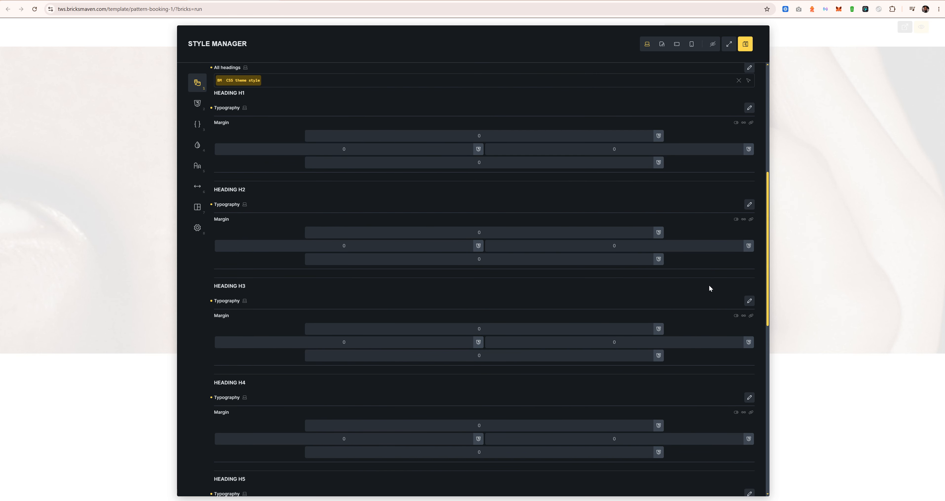
click(748, 303)
click(310, 341)
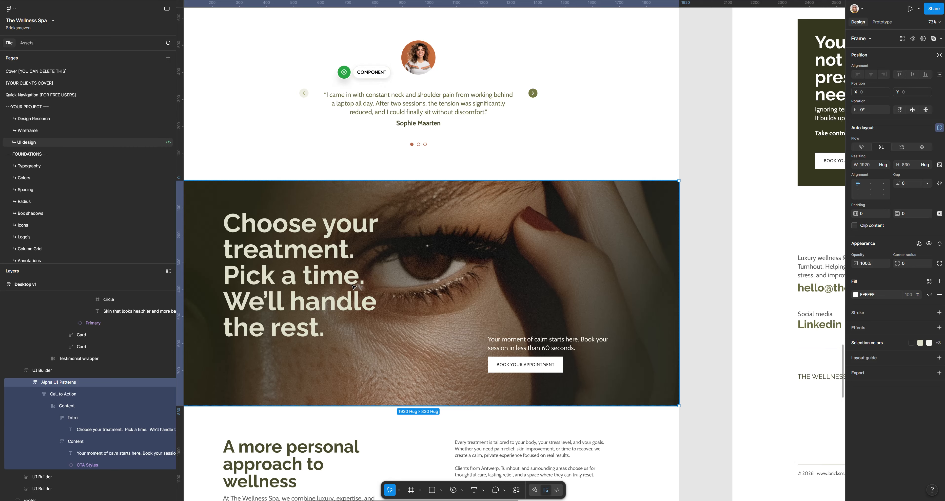
Step: Switch to the Figma design and compare the heading sizes across the page sections up to the hero
scroll(419, 184, up, 8)
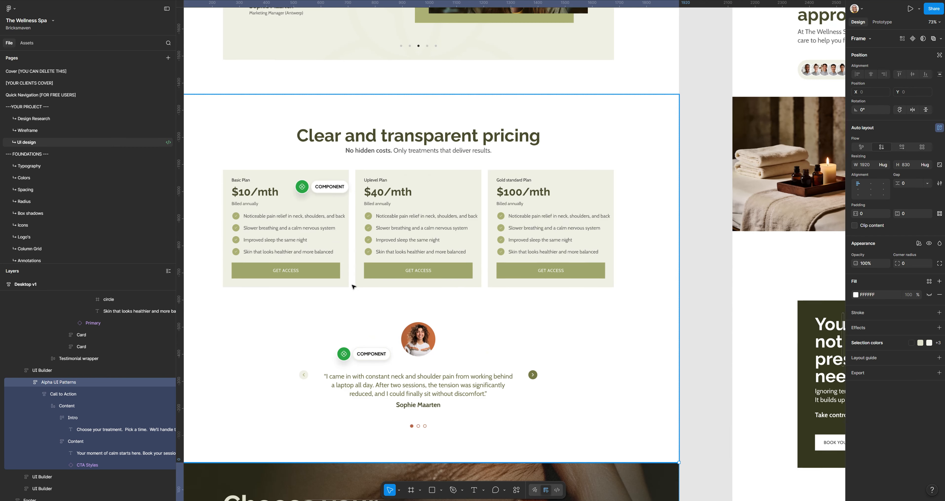
scroll(403, 167, up, 15)
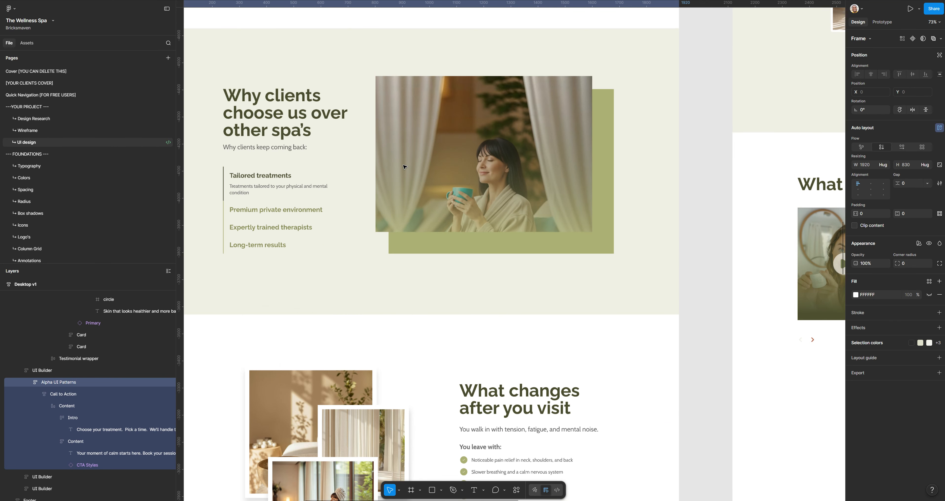
scroll(391, 179, up, 5)
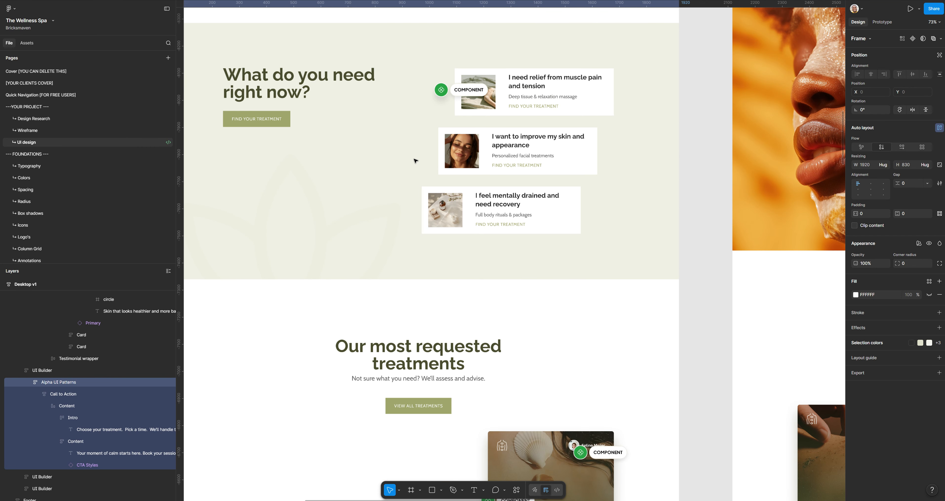
scroll(415, 161, up, 7)
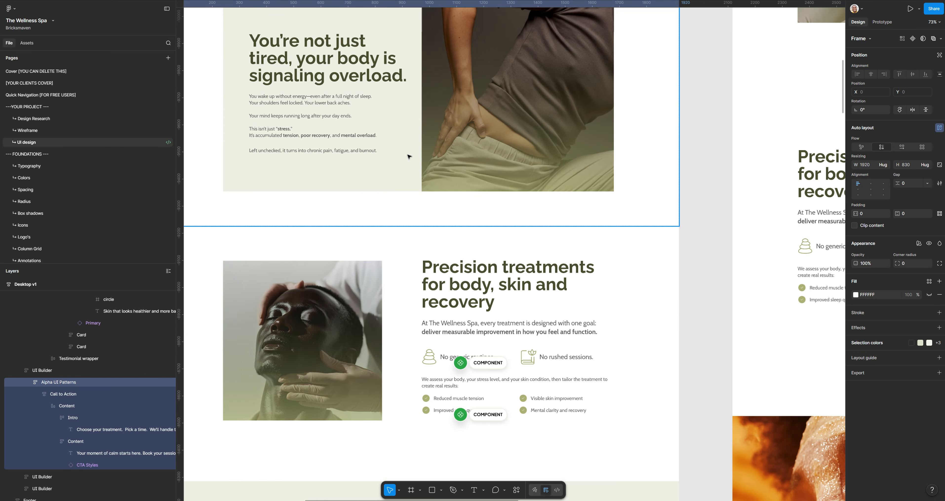
scroll(405, 155, up, 7)
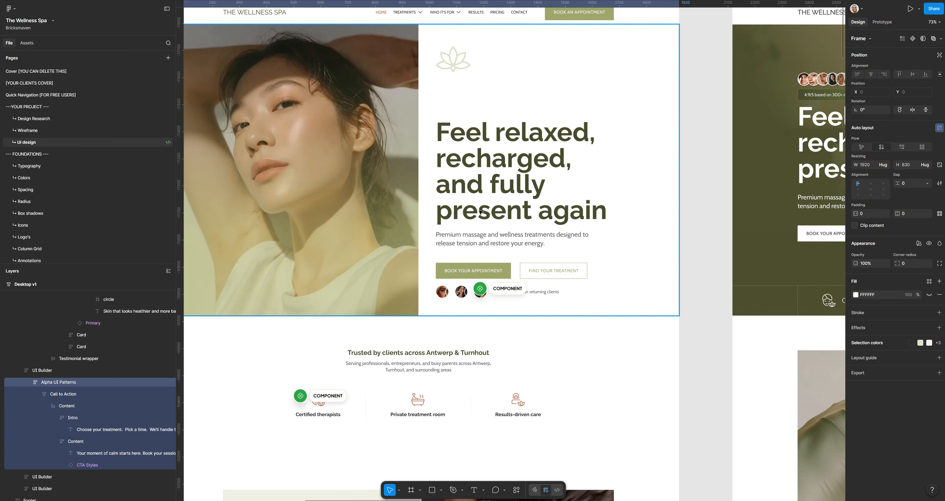
scroll(431, 239, down, 18)
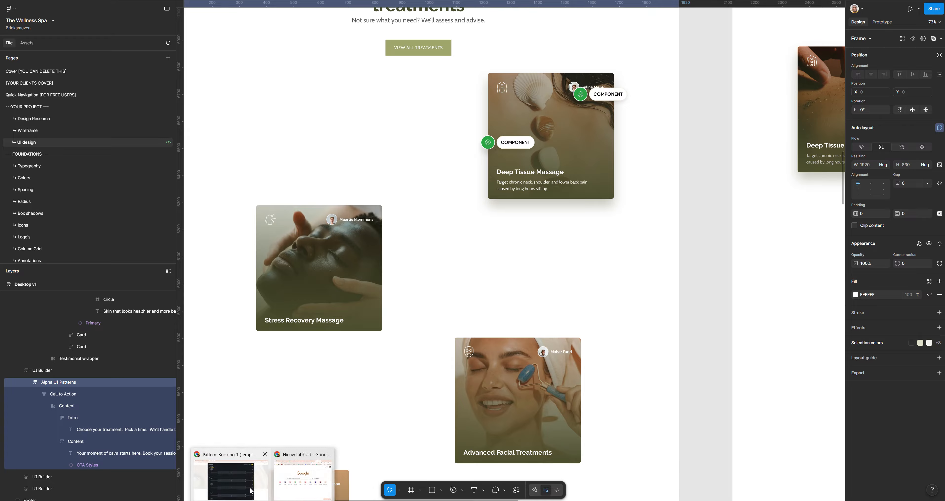
Step: Switch back to Bricks, review the Heading H1 font size in the theme styles, and close the Style Manager
click(251, 491)
scroll(367, 279, up, 7)
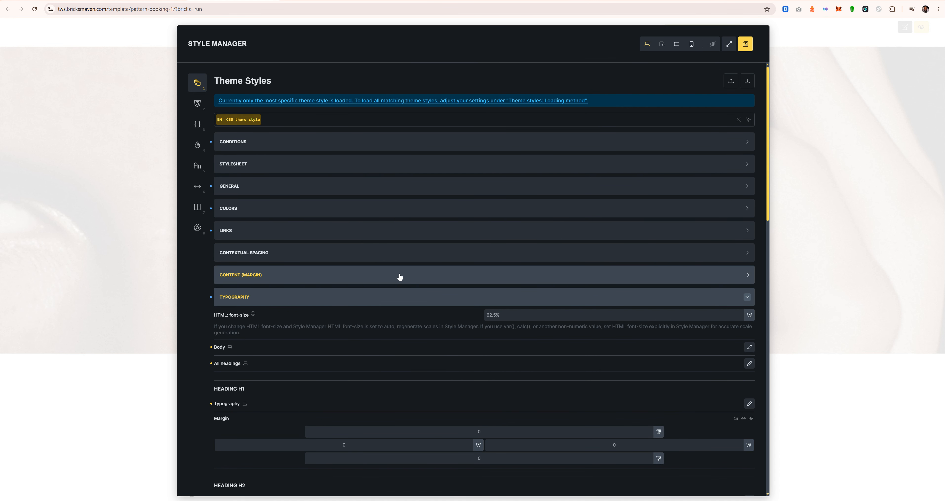
scroll(283, 259, down, 4)
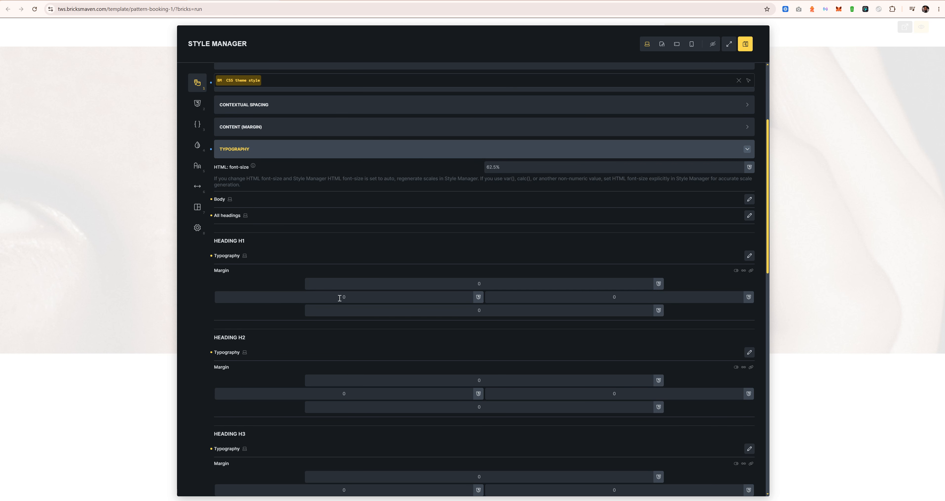
click(748, 256)
click(225, 300)
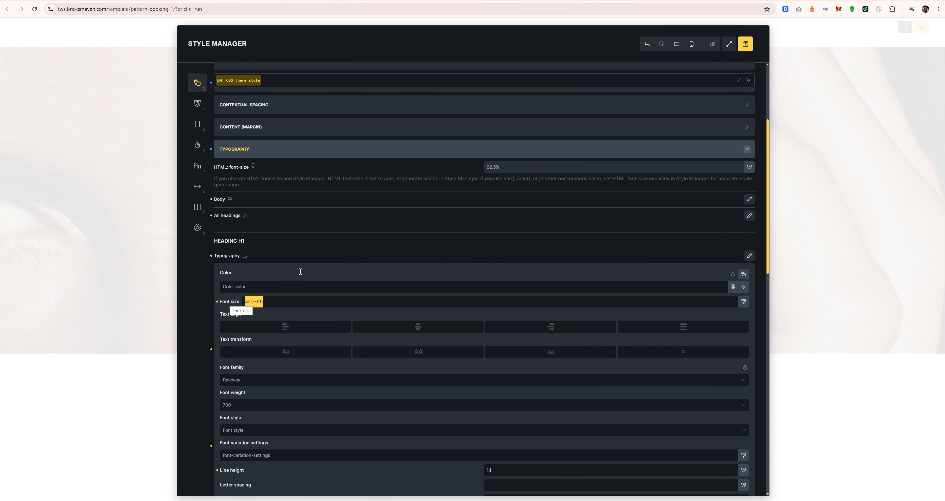
click(779, 53)
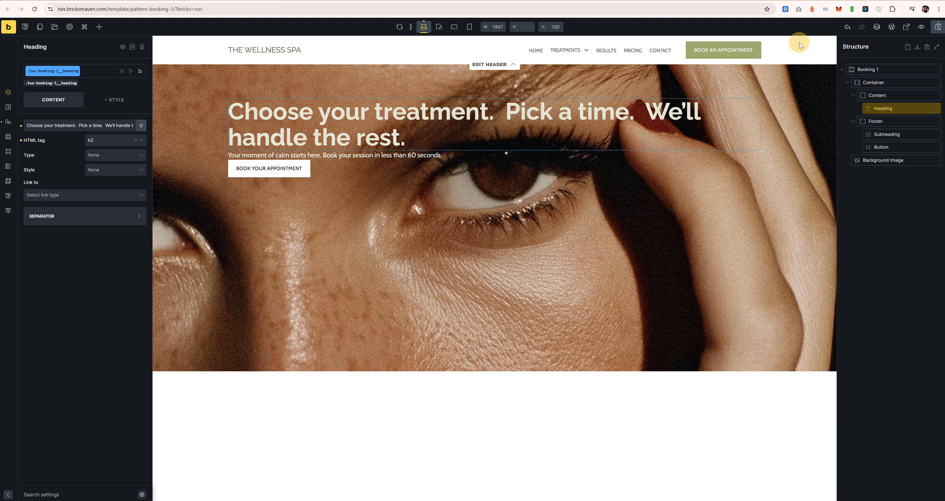
Step: Set the font size of the tws-booking-1__heading class to calc(var(--h1) * 1.4), and save the template
click(115, 106)
click(90, 151)
click(98, 176)
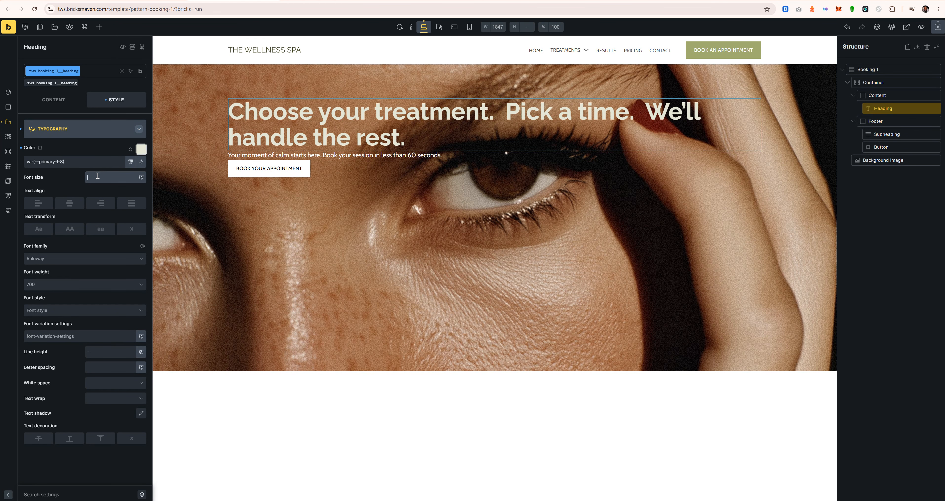
text(h1)
click(92, 217)
key(ctrl+a)
click(94, 178)
triple_click(95, 178)
text(calc(var(--h1) * 1.4)
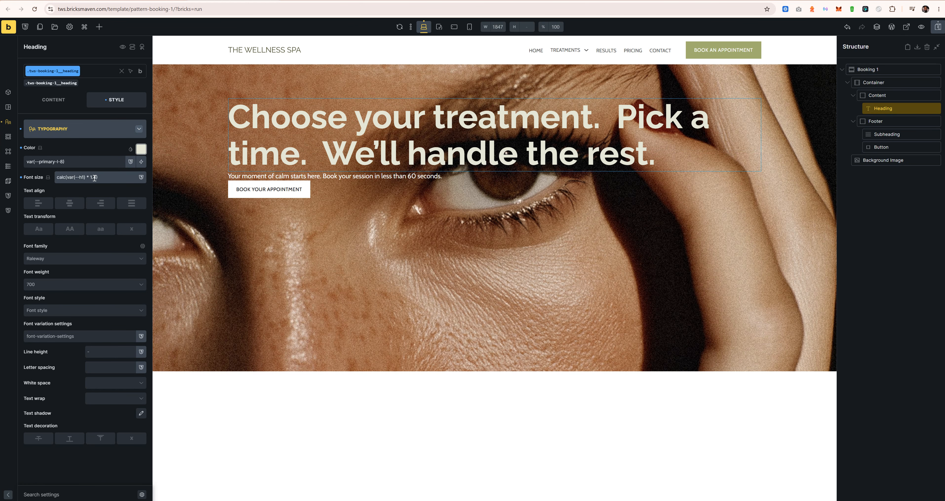
click(938, 28)
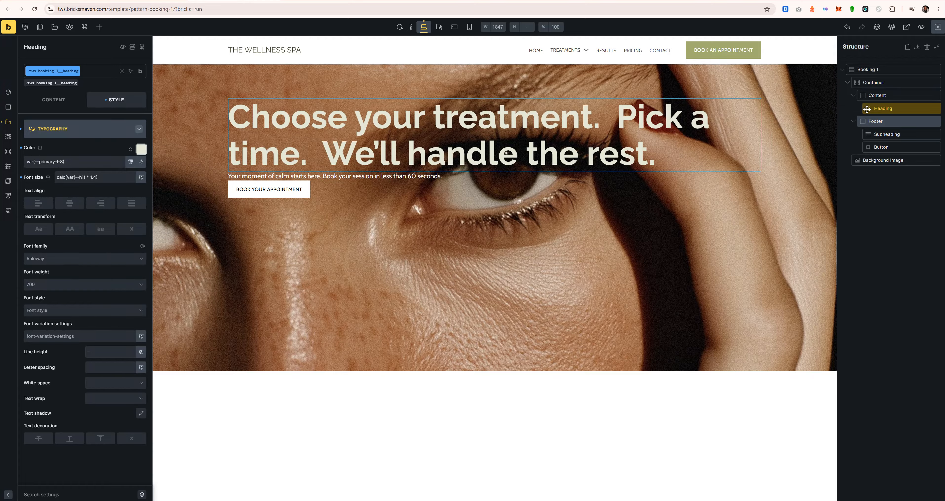
Step: Select the Container, and examine the placement of the heading, subheading and button in the Figma call-to-action section
click(889, 83)
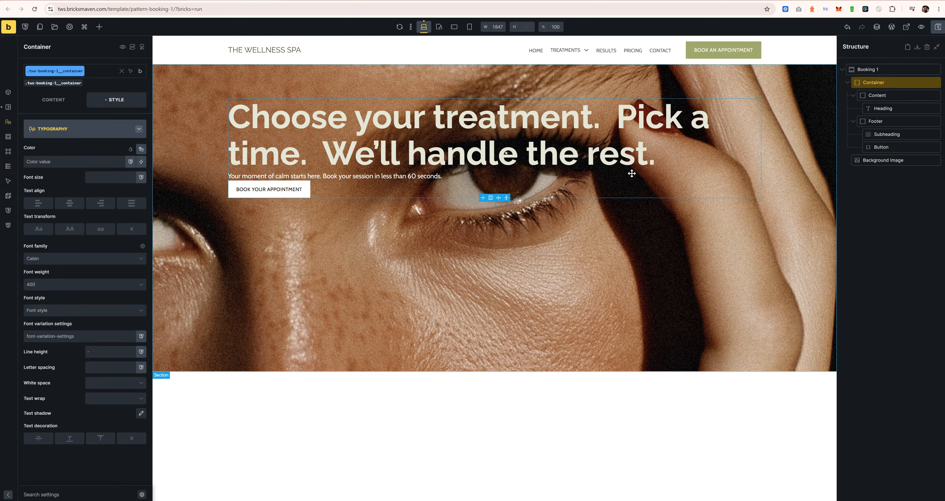
click(63, 104)
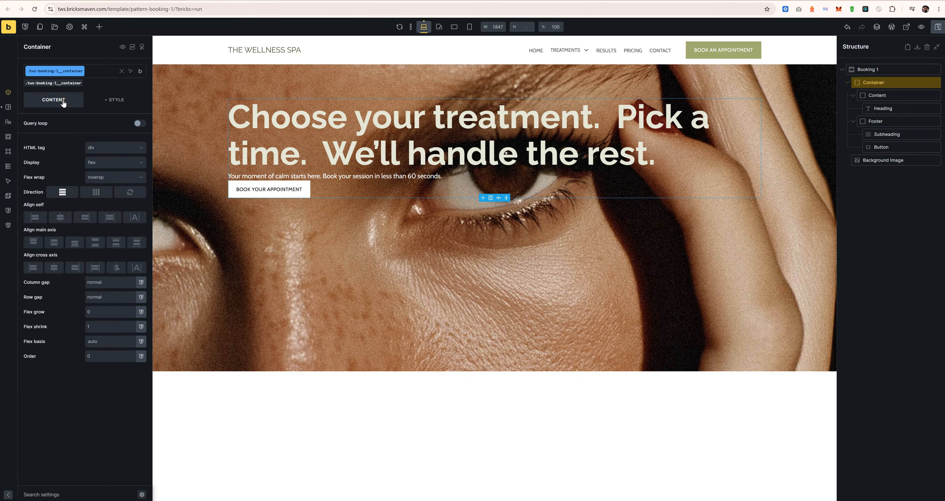
click(411, 500)
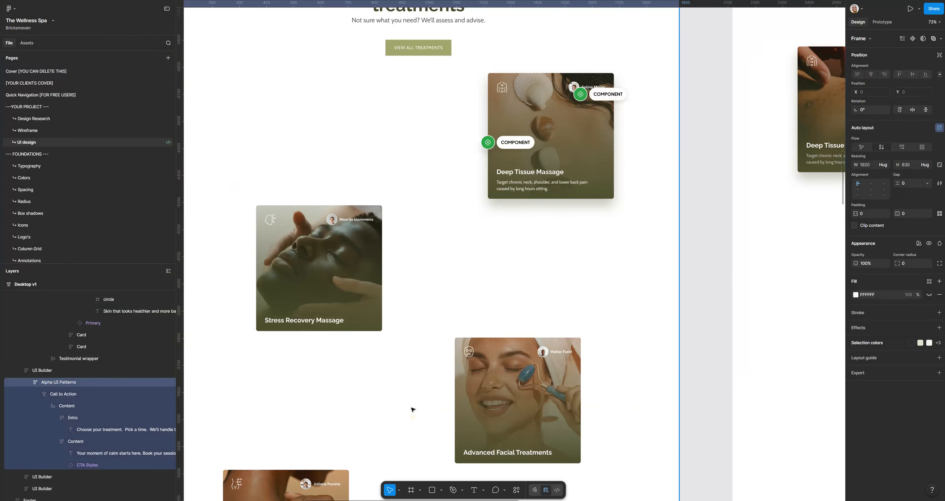
scroll(488, 404, down, 15)
scroll(503, 393, down, 20)
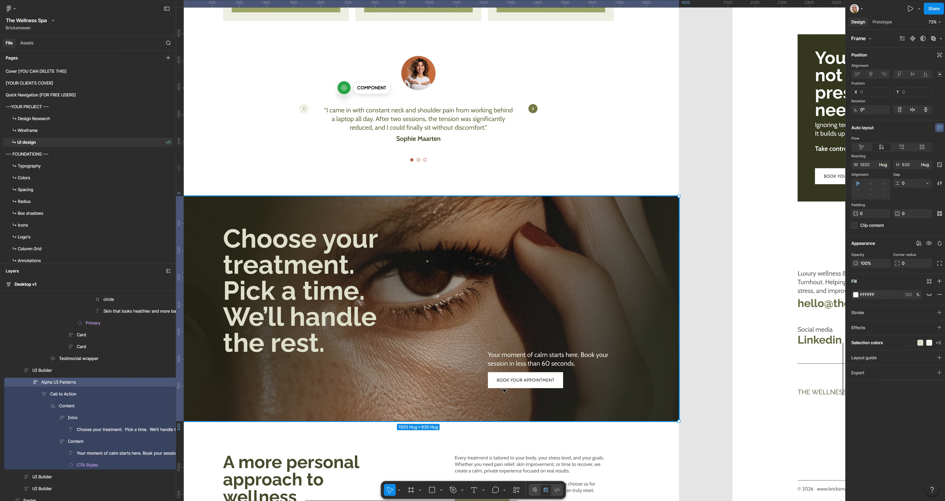
double_click(478, 372)
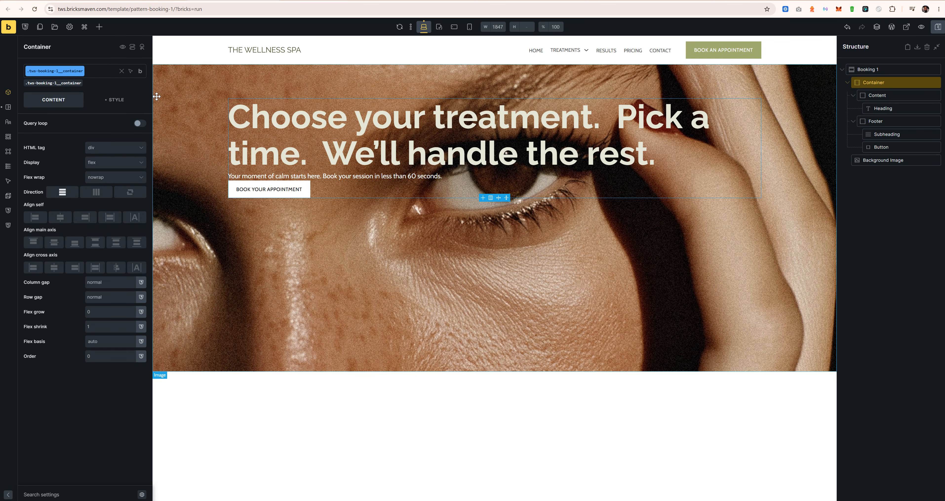
Step: Set the height of the tws-booking-1__container class to var(--width-60), and replace that value with var(--width-l)
click(116, 99)
click(97, 128)
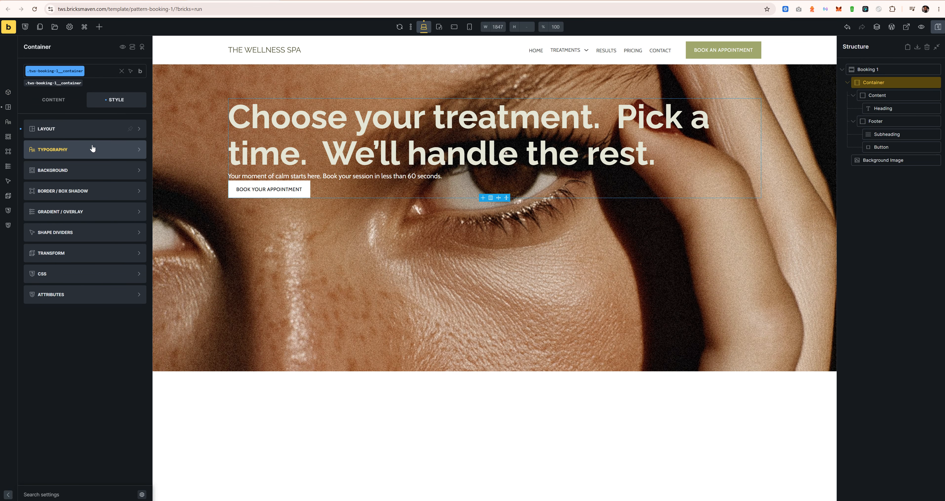
click(106, 130)
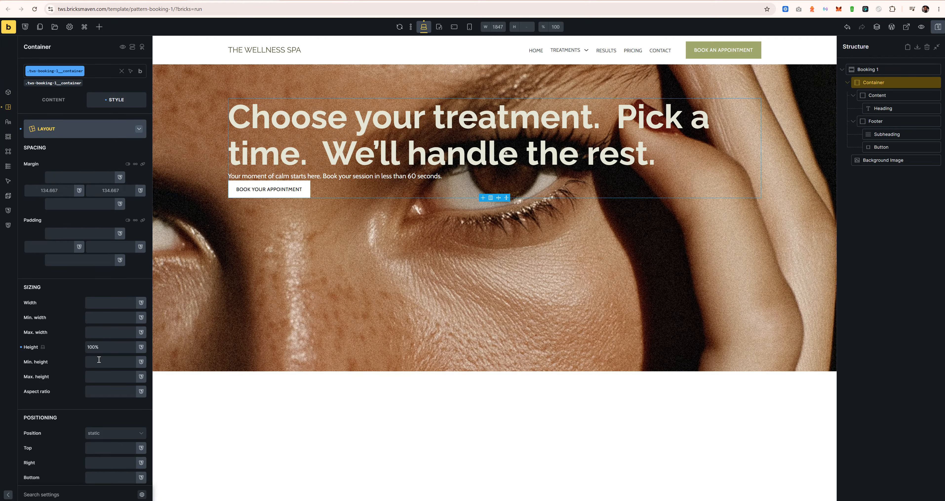
drag(99, 352, 87, 349)
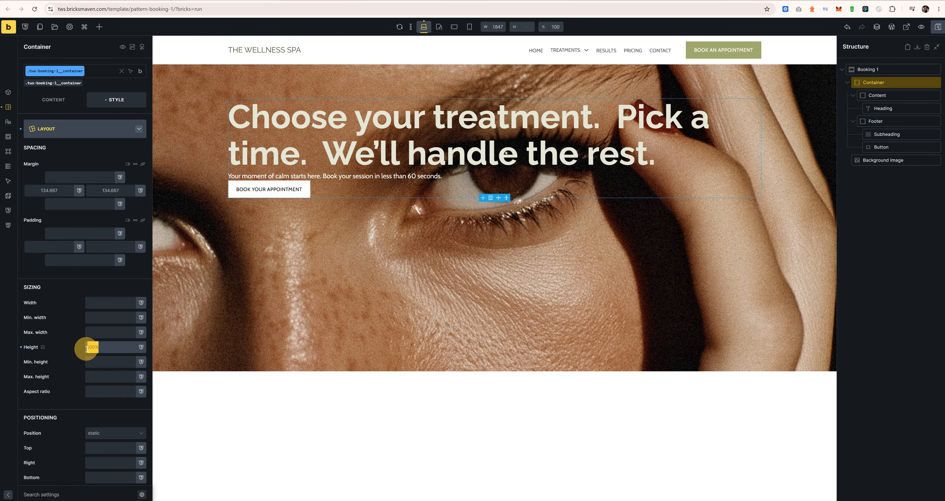
text(widt)
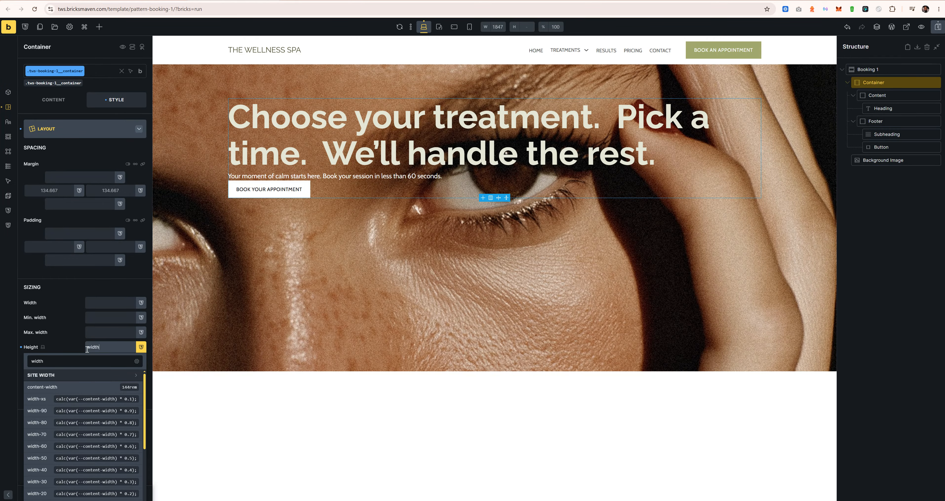
text(h)
click(52, 447)
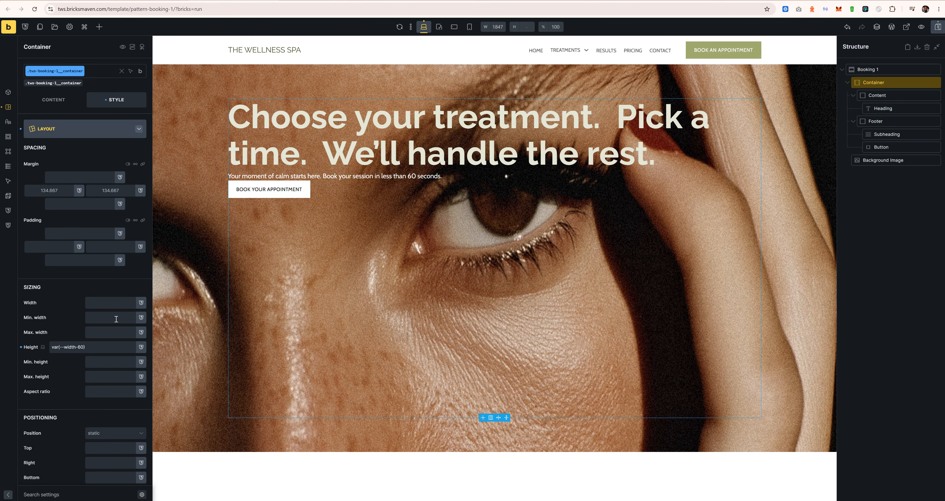
click(84, 348)
key(BackSpace)
key(BackSpace)
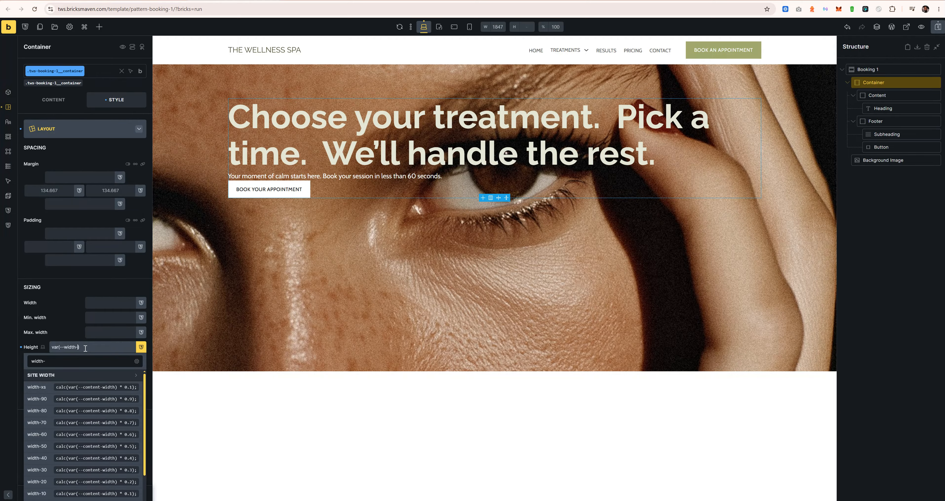
text(l)
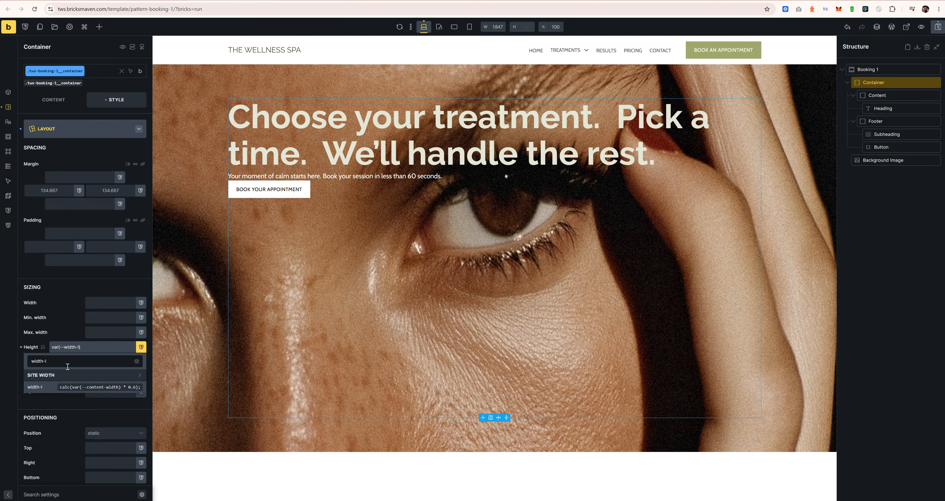
text())
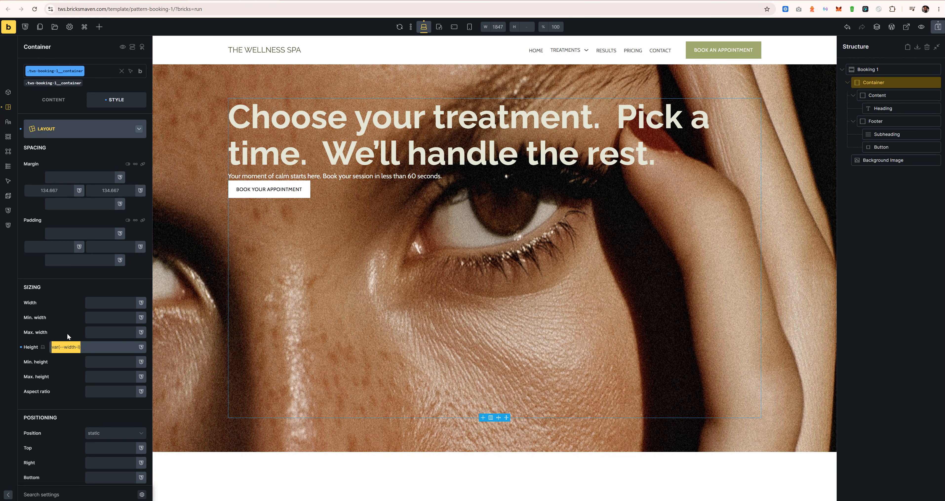
Step: Enter a height of 586 for the tws-booking-1__container class, and move that value to the minimum height as 586px
text(586)
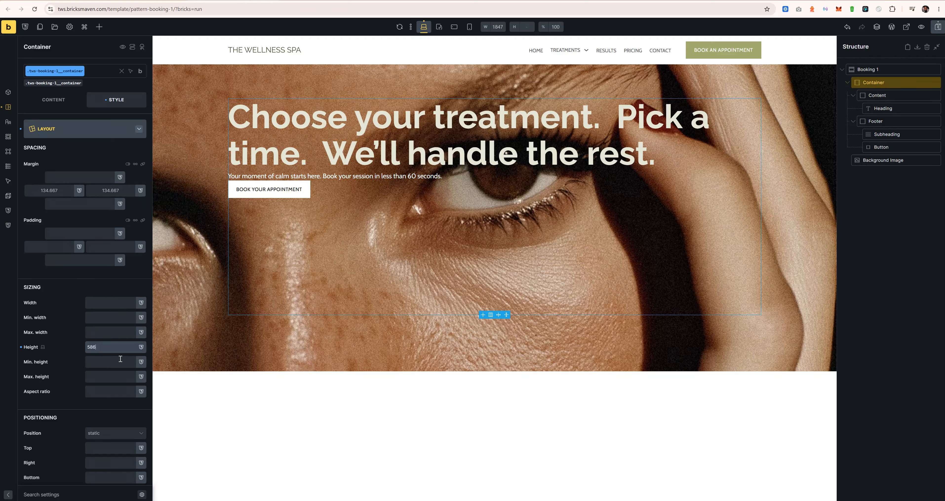
key(ctrl+a)
key(ctrl+x)
click(116, 362)
key(ctrl+v)
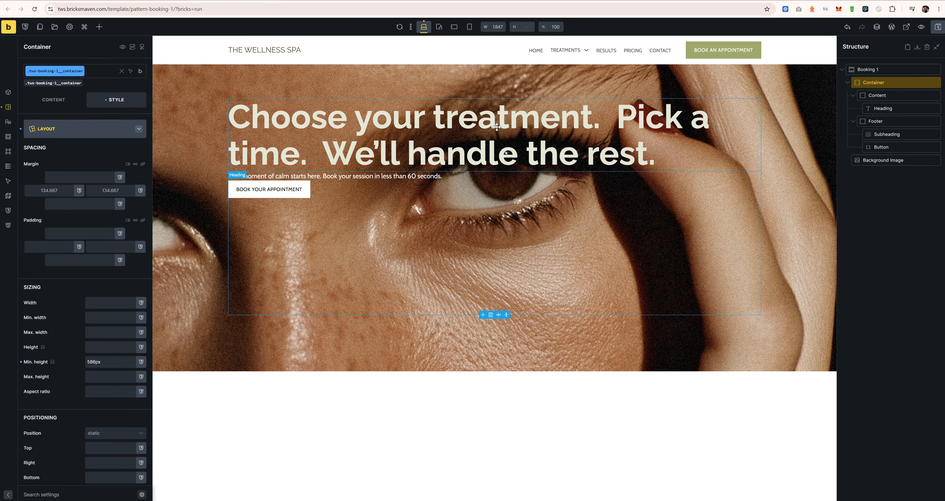
Step: Set the display of the tws-booking-1__container class to grid
click(53, 129)
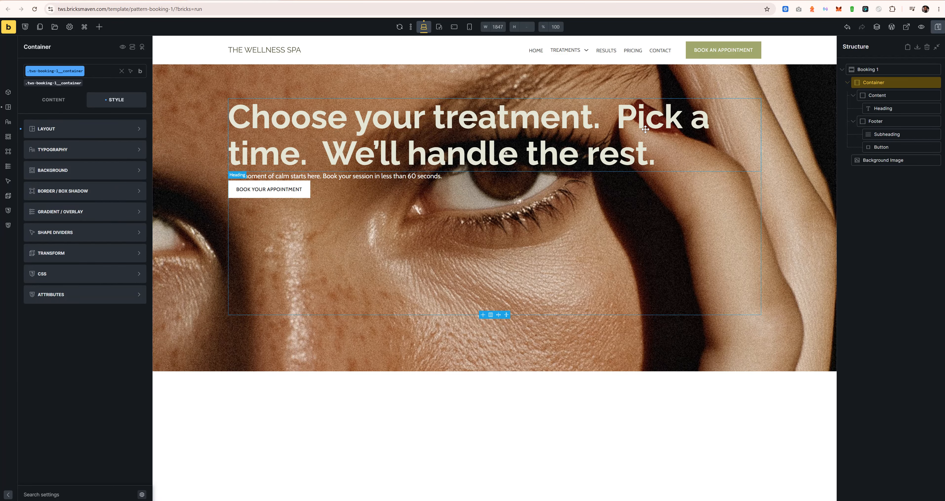
click(59, 99)
click(95, 162)
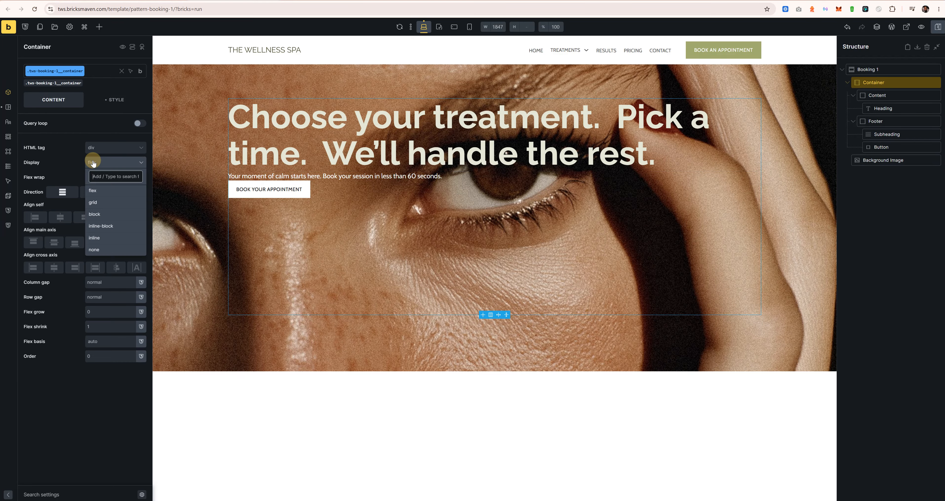
click(99, 196)
click(112, 177)
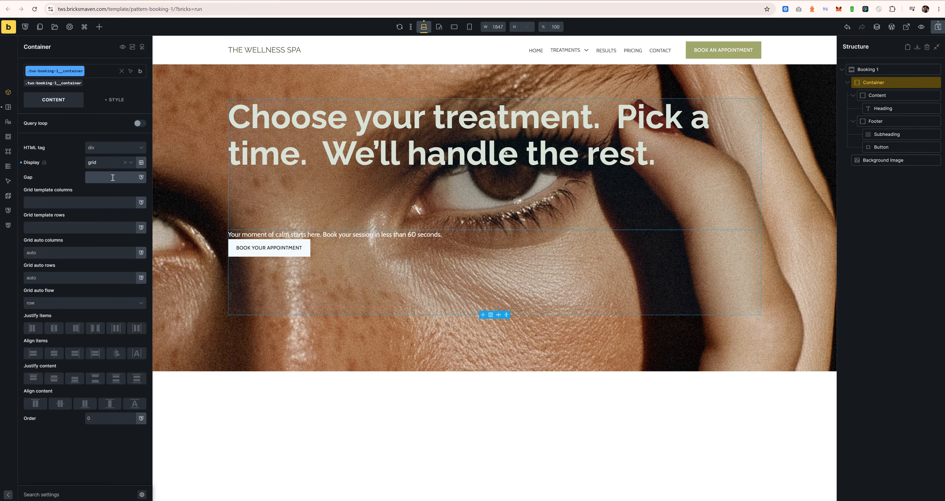
Step: Set the container's grid template columns to var(--grid-3-1)
click(99, 204)
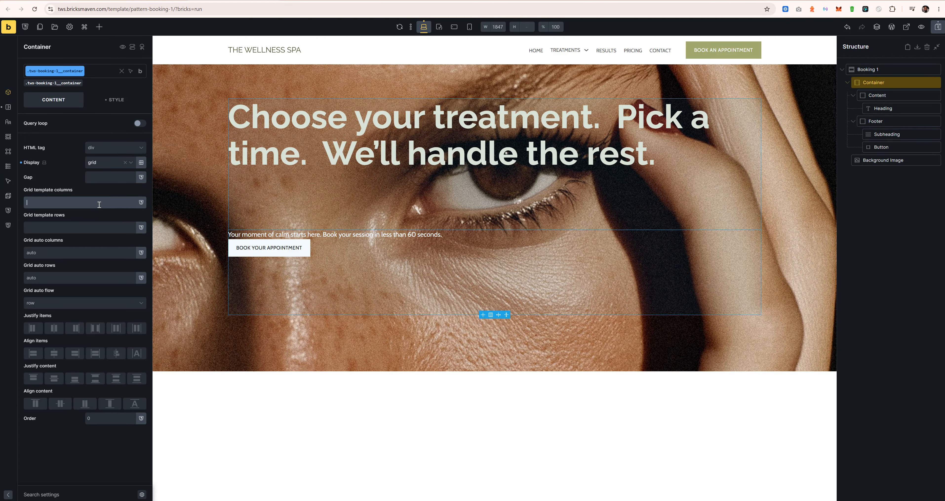
text(gr)
scroll(53, 362, down, 3)
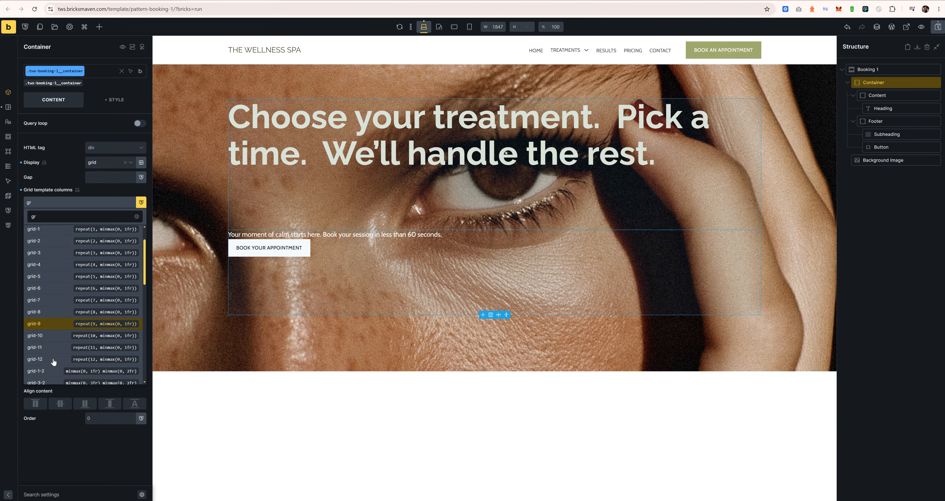
click(52, 334)
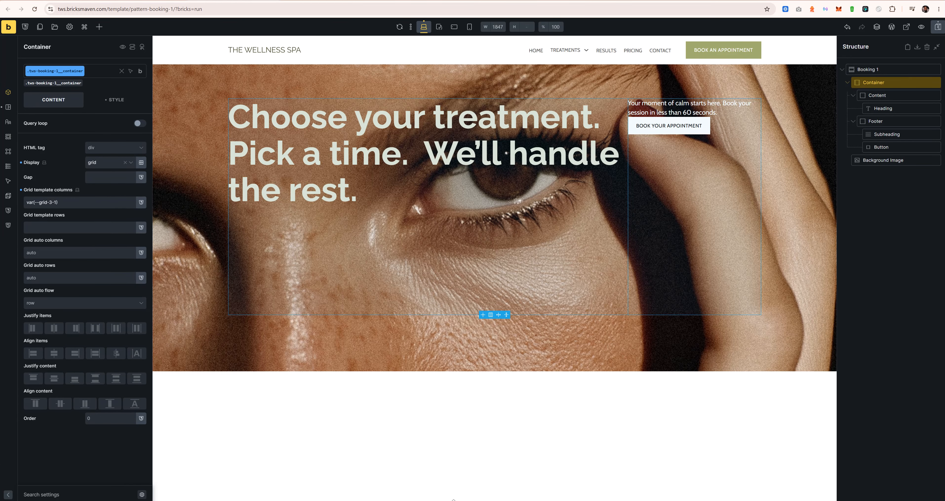
Step: Compare the column layout with the Figma call-to-action section, and set the container's grid template columns in Bricks to var(--grid-3-2)
key(alt+Tab)
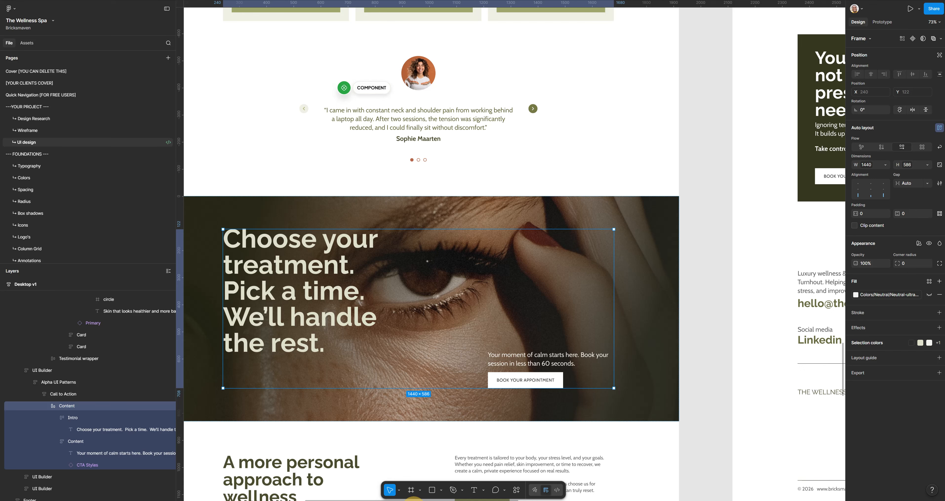
key(alt+Tab)
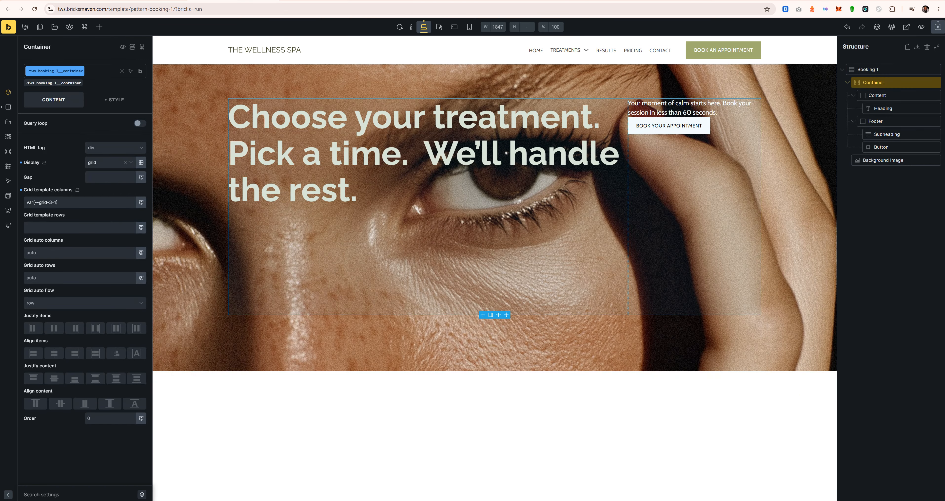
key(alt+Tab)
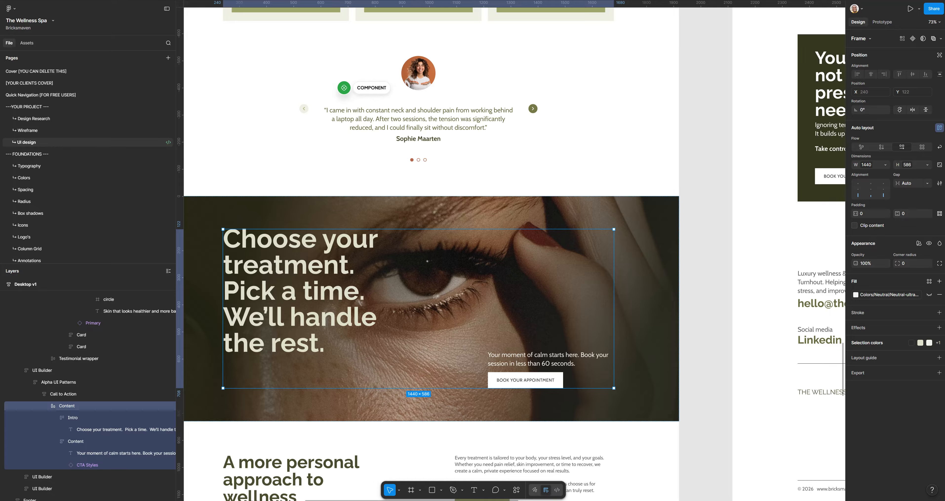
click(522, 363)
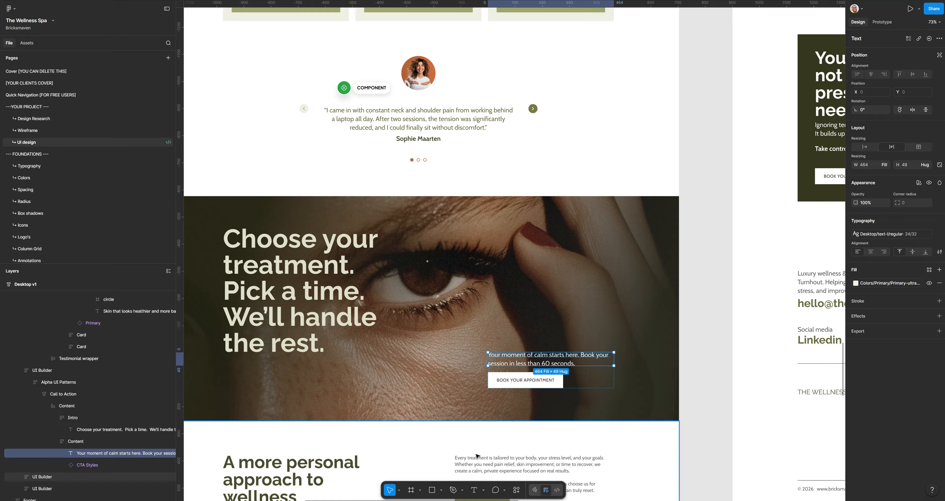
key(alt+Tab)
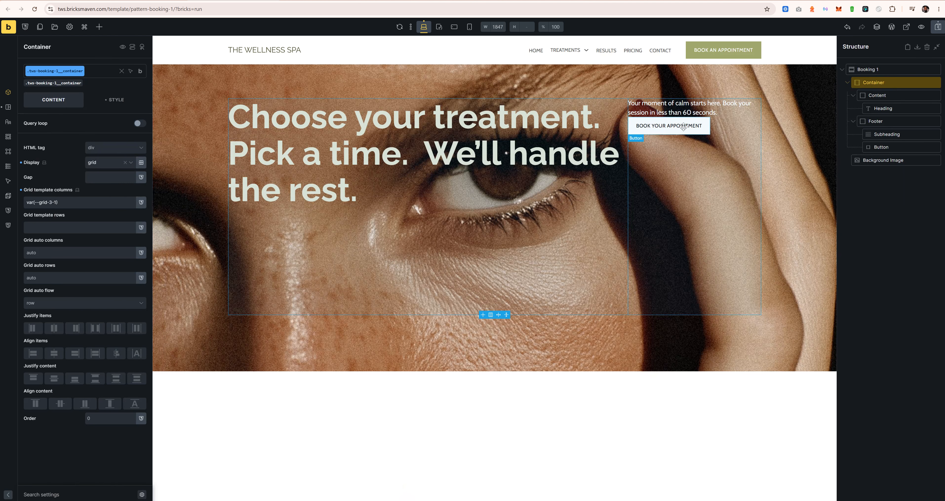
click(62, 201)
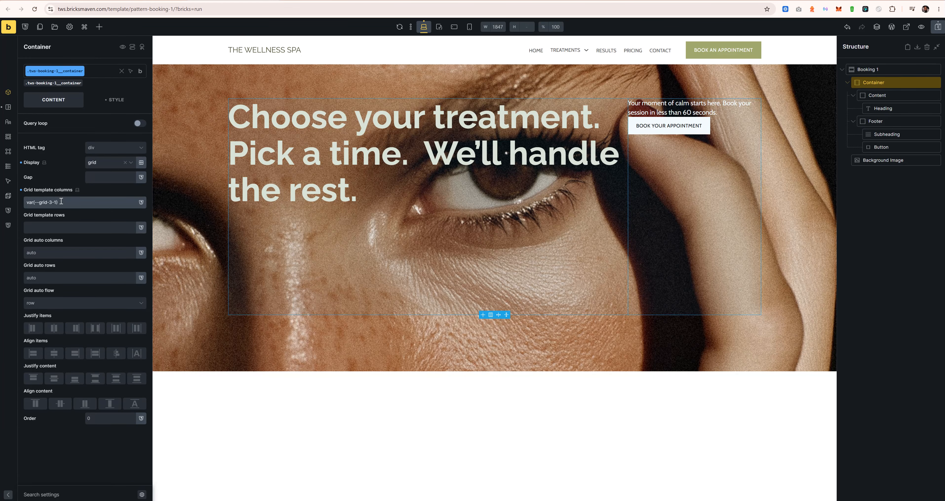
text(2)
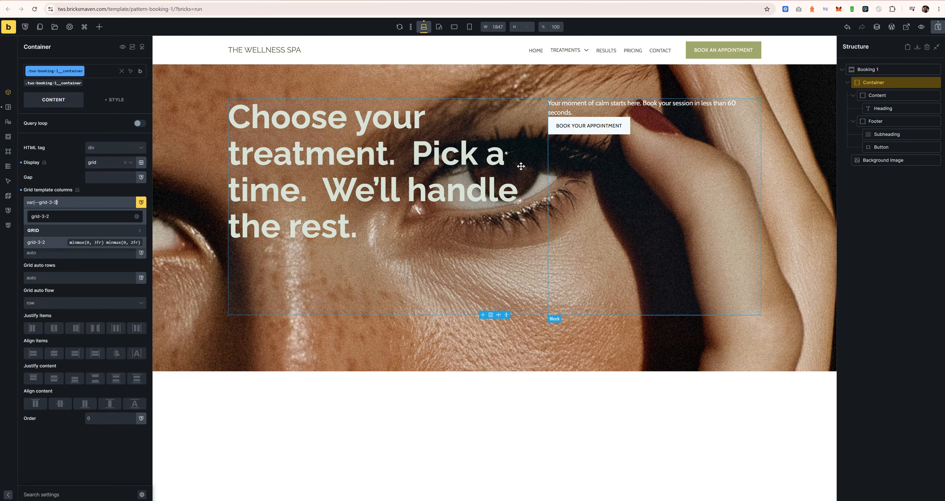
Step: Set the font size of the tws-booking-1__subheading class to var(--text-l)
click(581, 104)
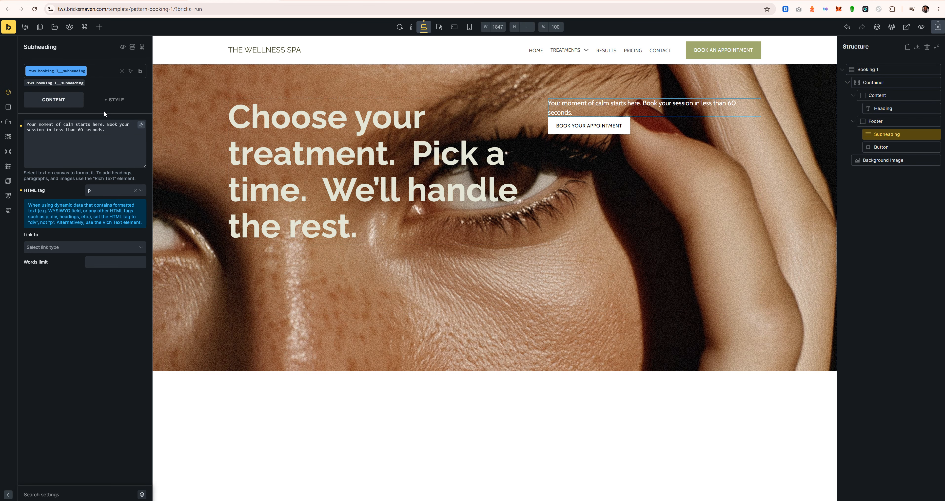
click(114, 100)
click(88, 129)
click(97, 177)
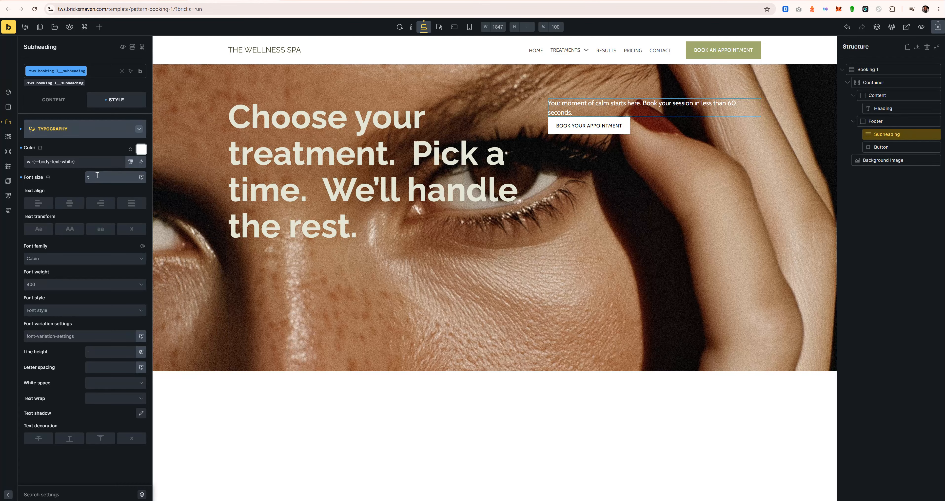
text(text)
click(33, 264)
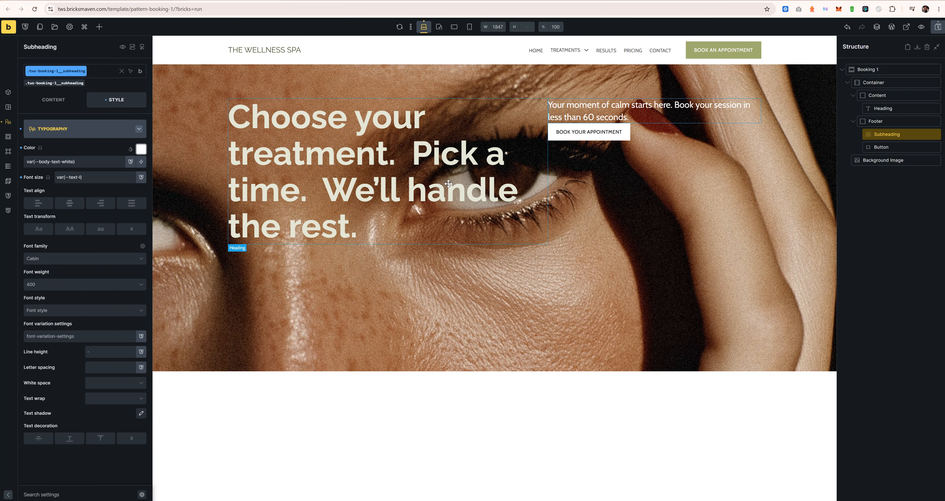
Step: Align the main axis of the tws-booking-1__footer class to the end
click(626, 193)
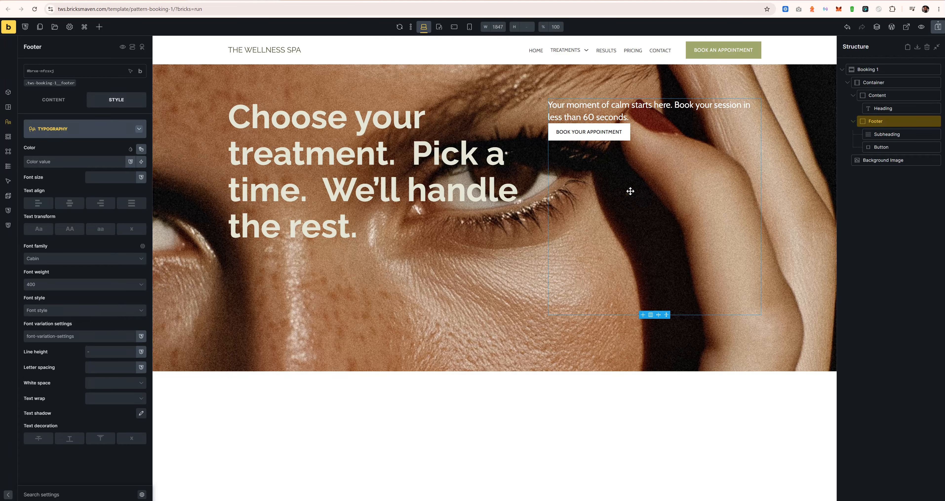
click(52, 102)
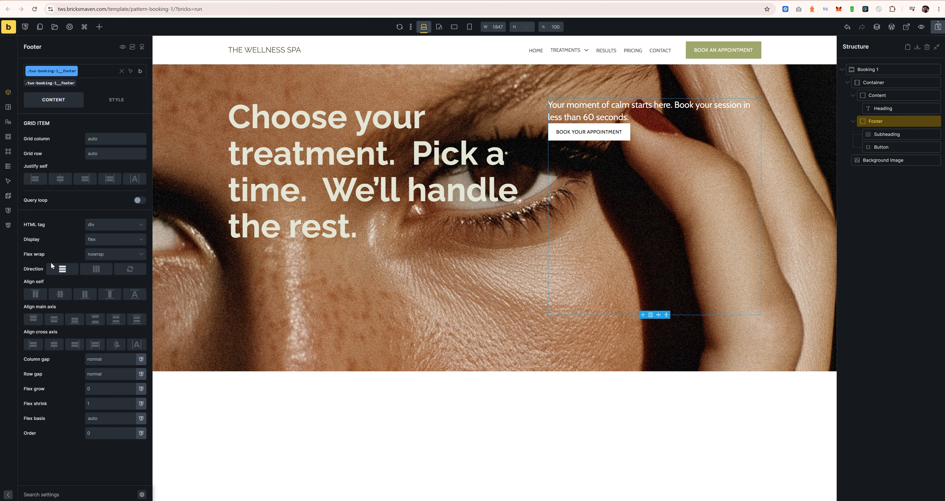
click(74, 321)
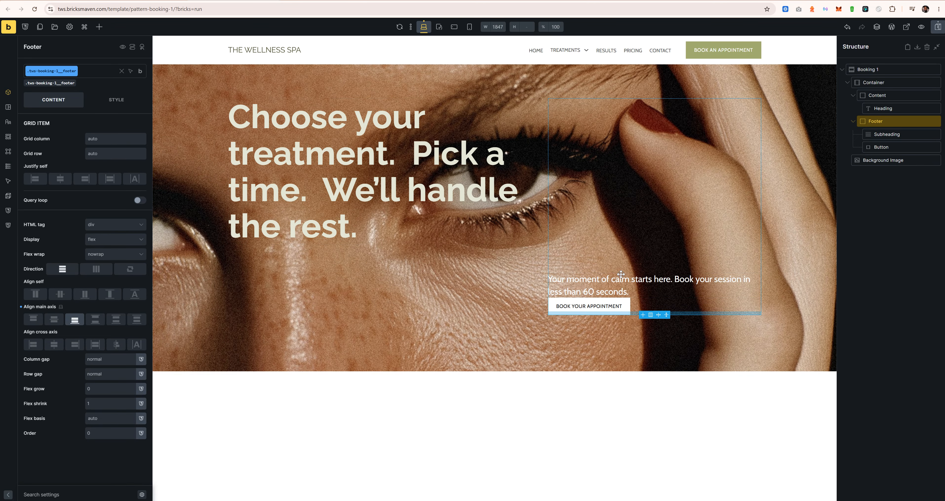
Step: Set the grid template columns of the tws-booking-1__container class to minmax(0, 4fr) minmax(0, 2fr)
click(893, 84)
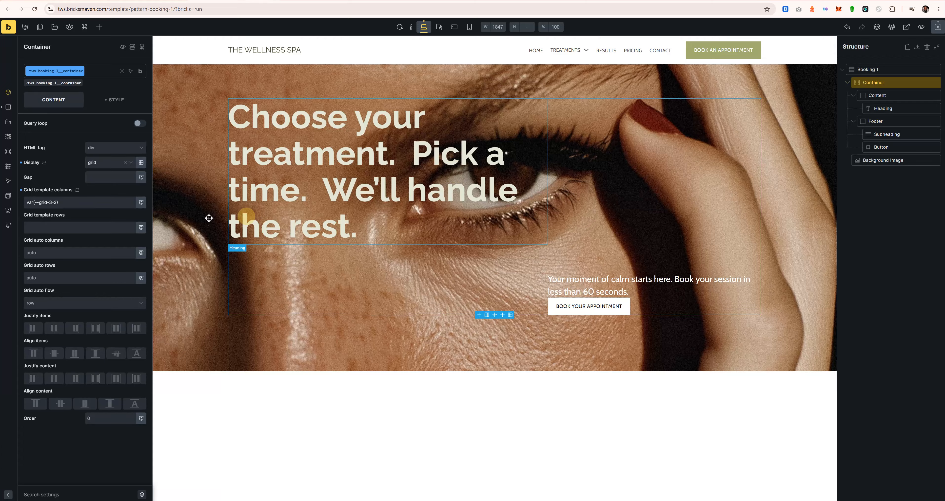
drag(70, 202, 21, 202)
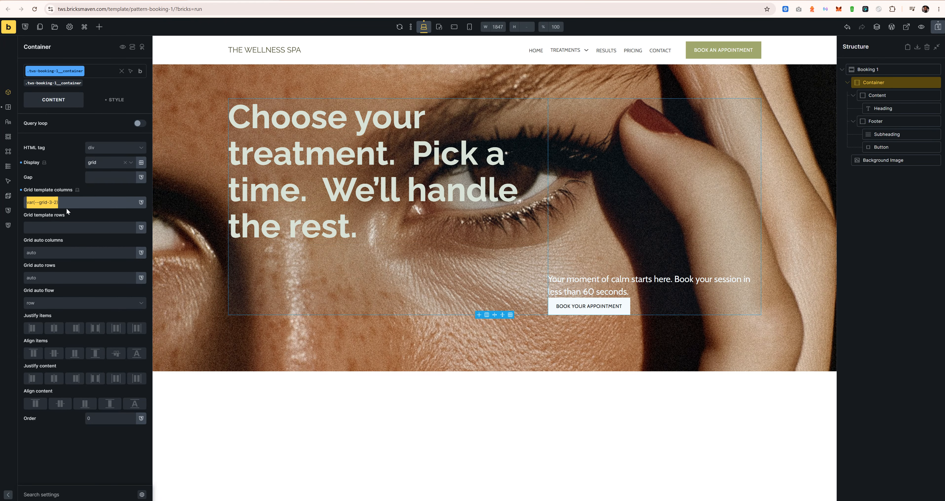
text(minmax(0, 4fr)
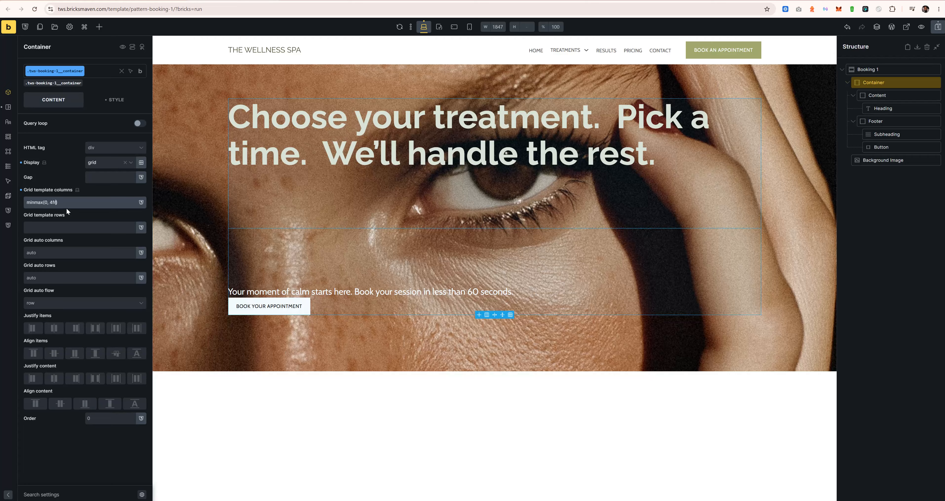
text() minmax(0, 4fr)
key(BackSpace)
text(2)
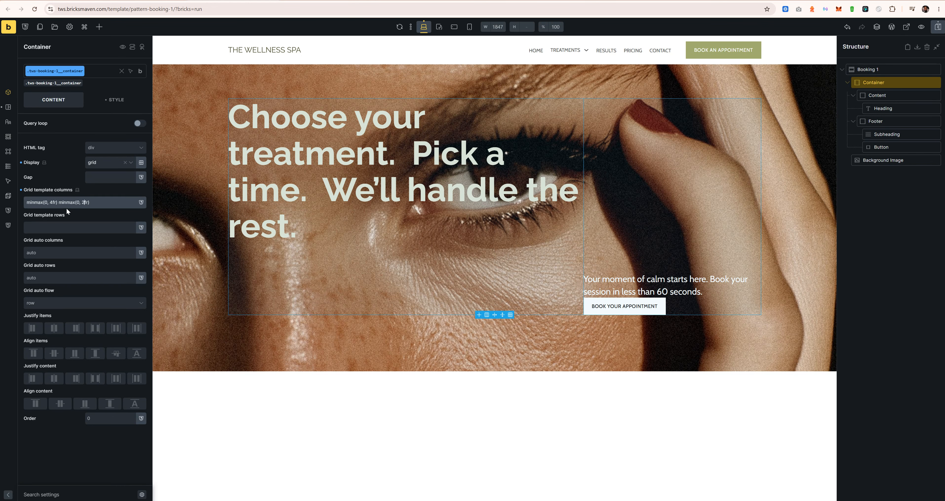
key(ctrl+a)
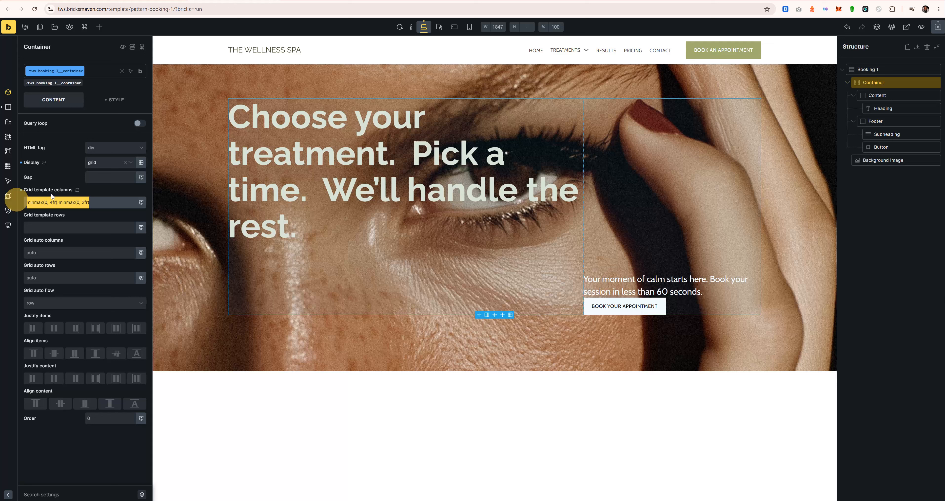
Step: Set the grid gap of the tws-booking-1__container class to var(--grid-gap)
click(104, 175)
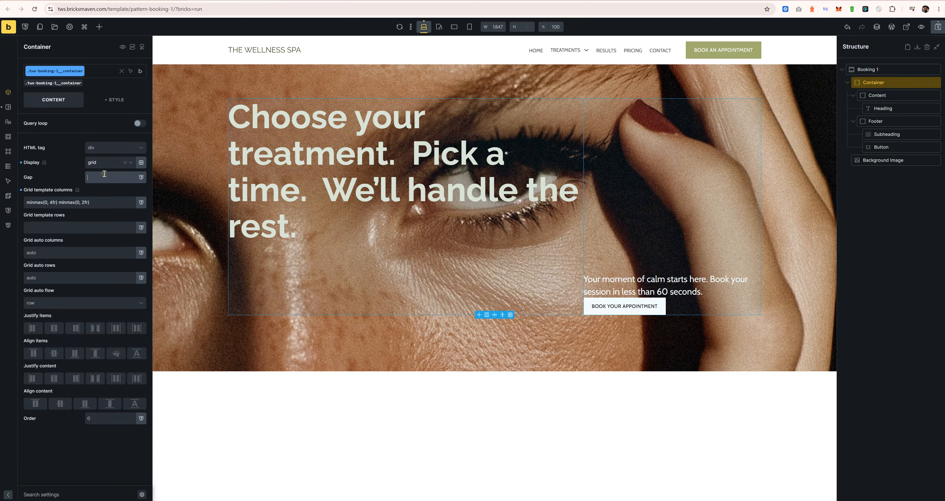
text(gr)
click(77, 215)
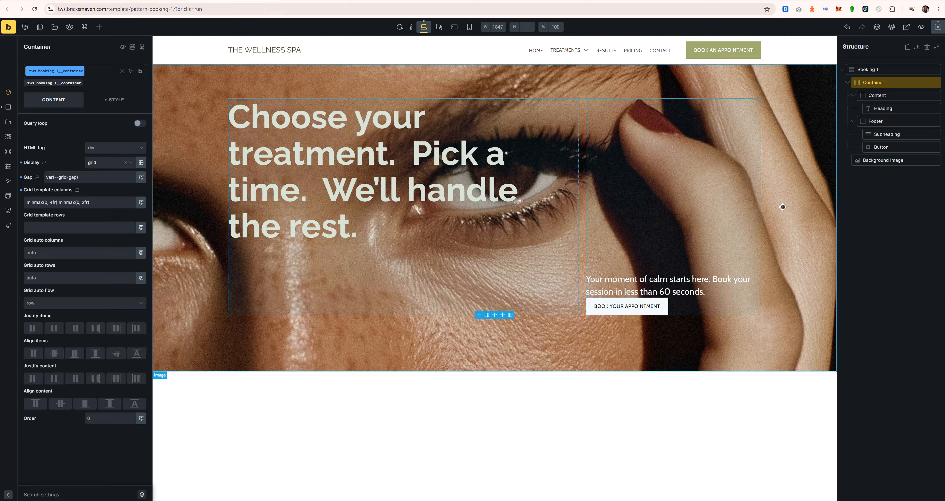
Step: Set the maximum width of the tws-booking-1__content class to var(--width-l), and replace that value with var(--width-m)
click(875, 96)
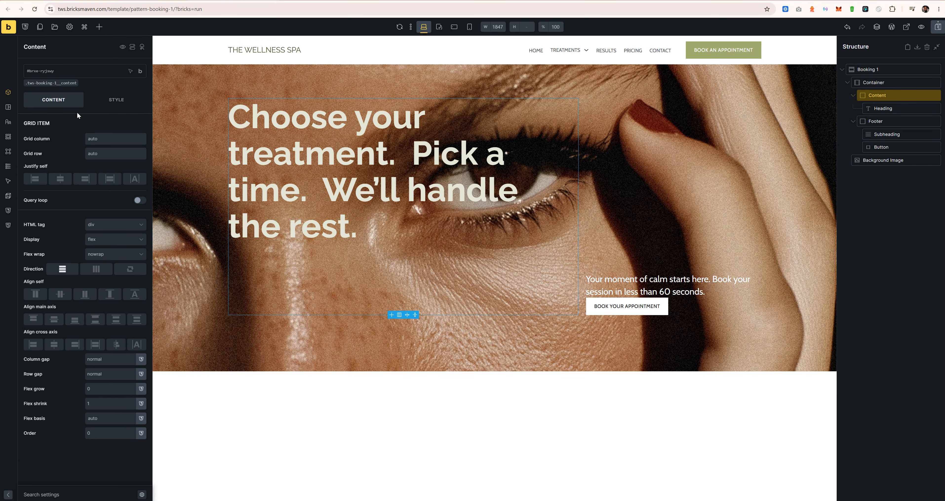
click(52, 83)
click(116, 99)
click(88, 132)
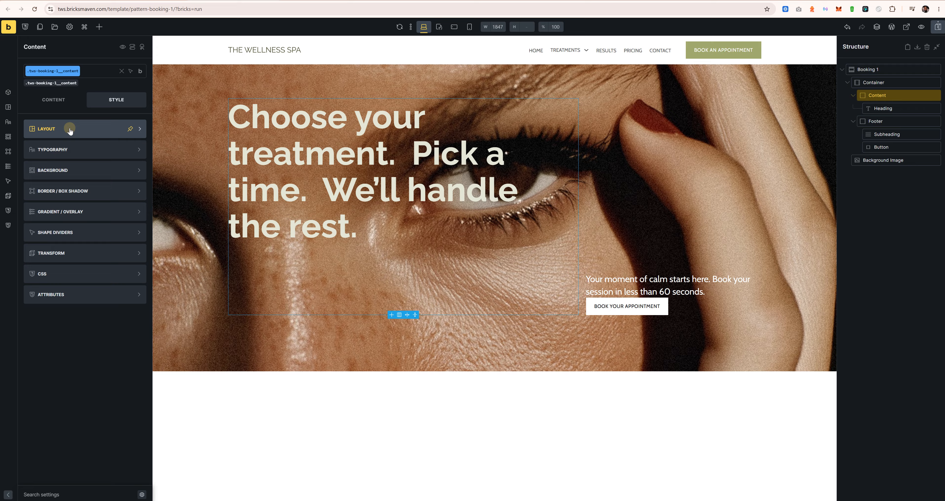
click(88, 132)
click(93, 332)
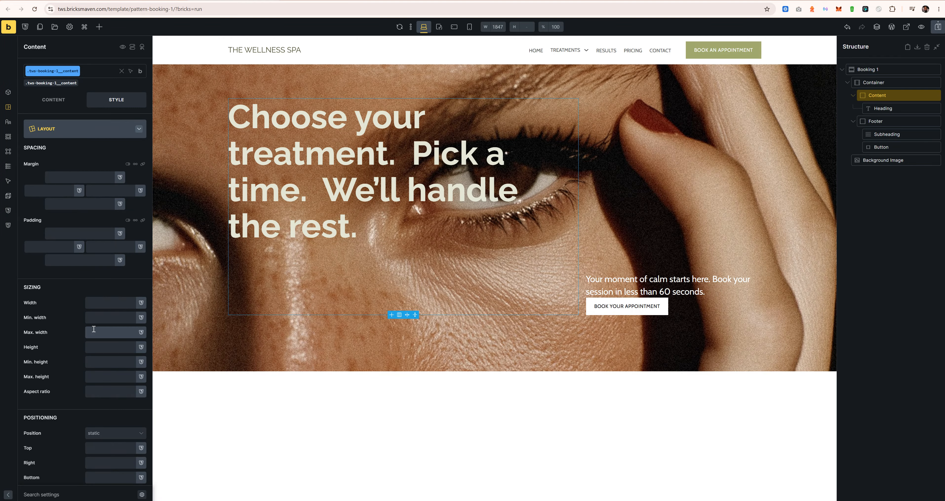
text(width)
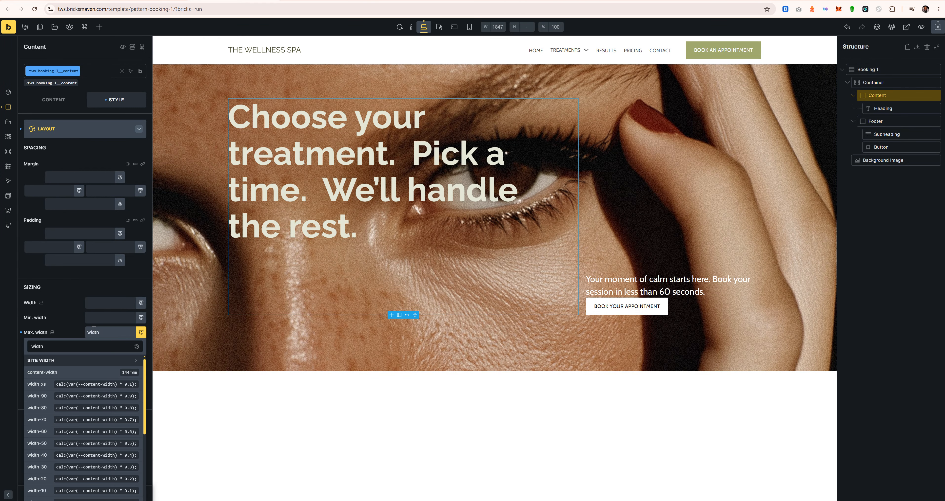
text(-l)
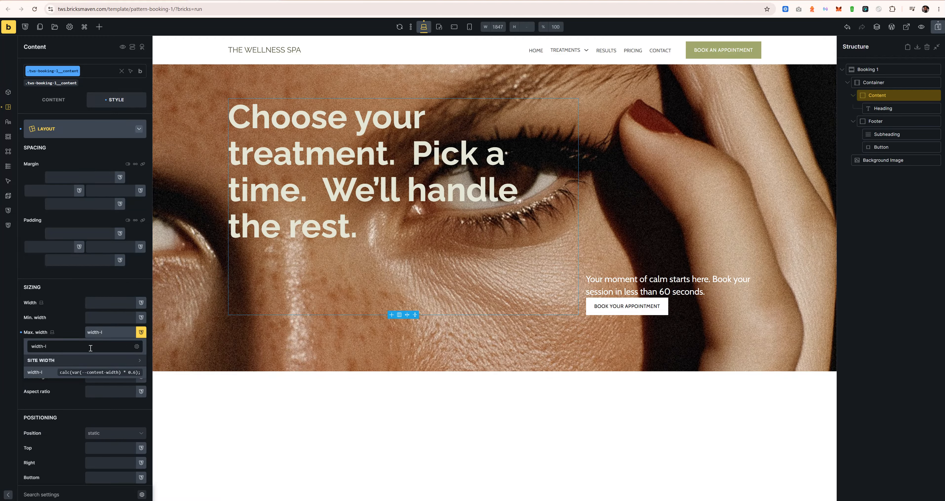
click(73, 373)
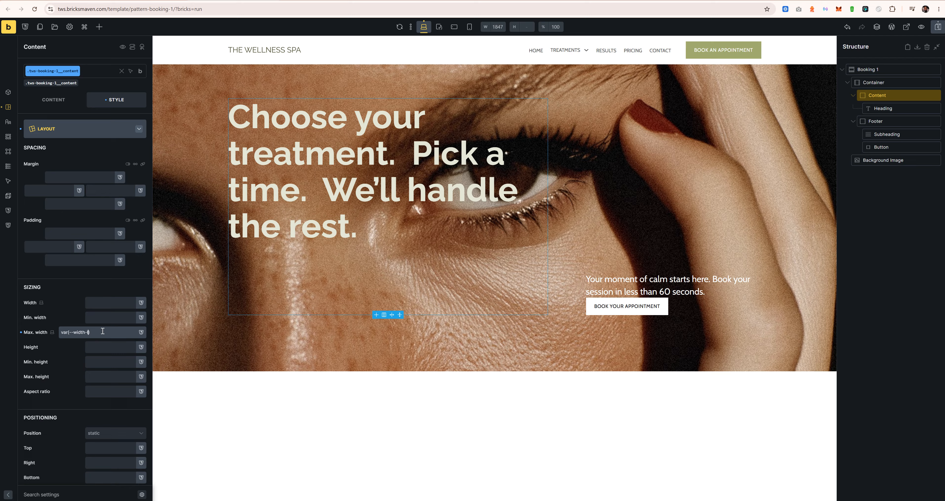
key(BackSpace)
text(m)
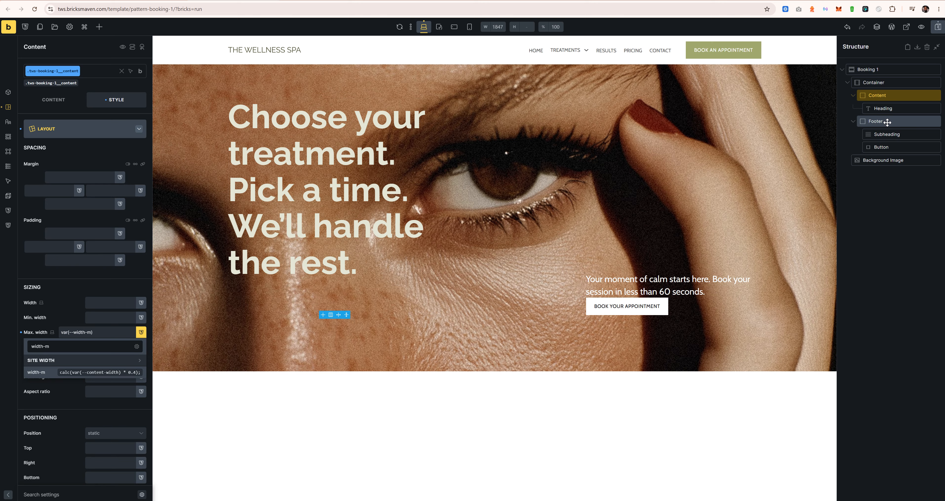
Step: Set the row gap of the tws-booking-1__footer class to var(--content-gap) and save the template
click(886, 121)
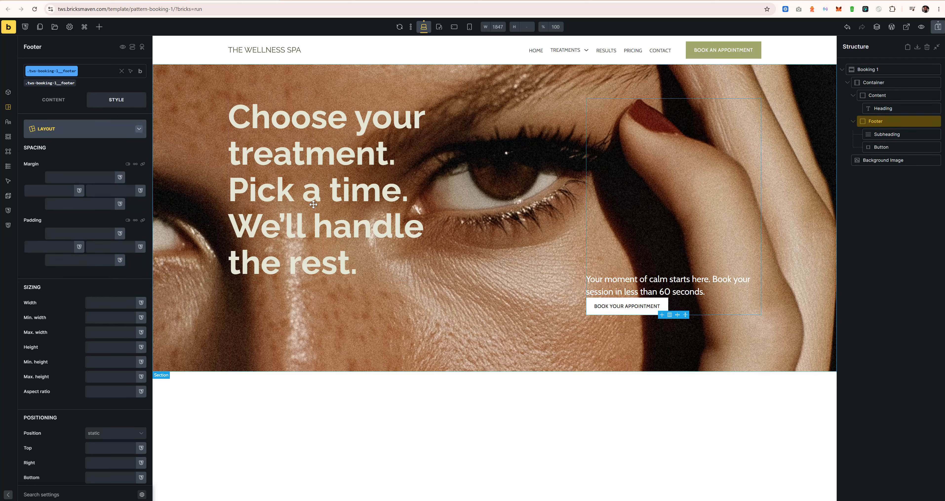
click(54, 105)
click(99, 377)
text(content)
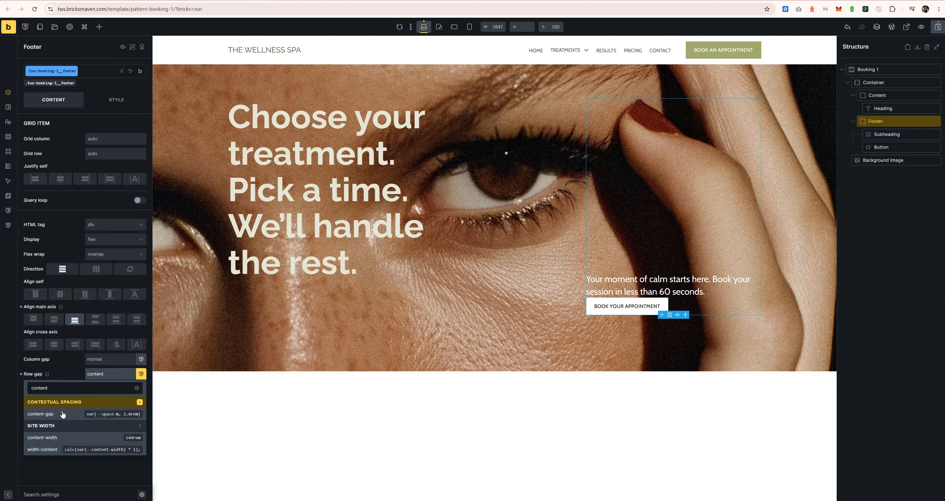
click(63, 414)
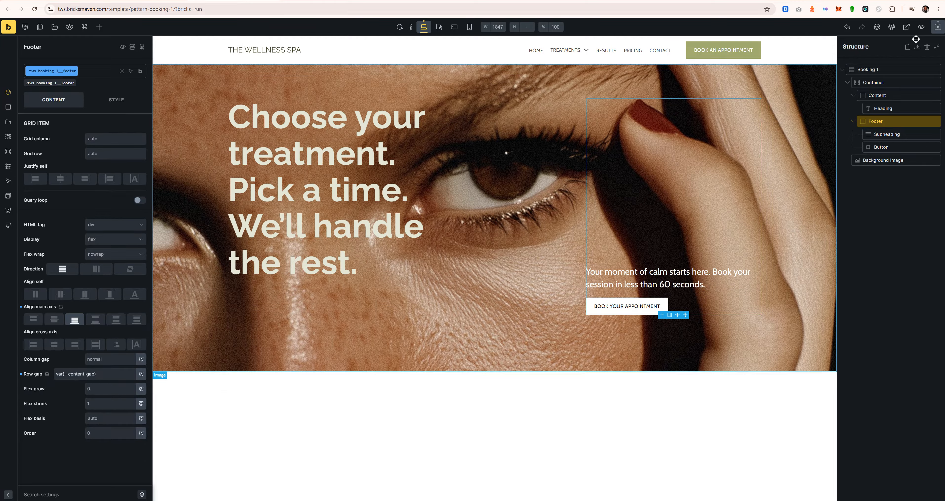
click(938, 27)
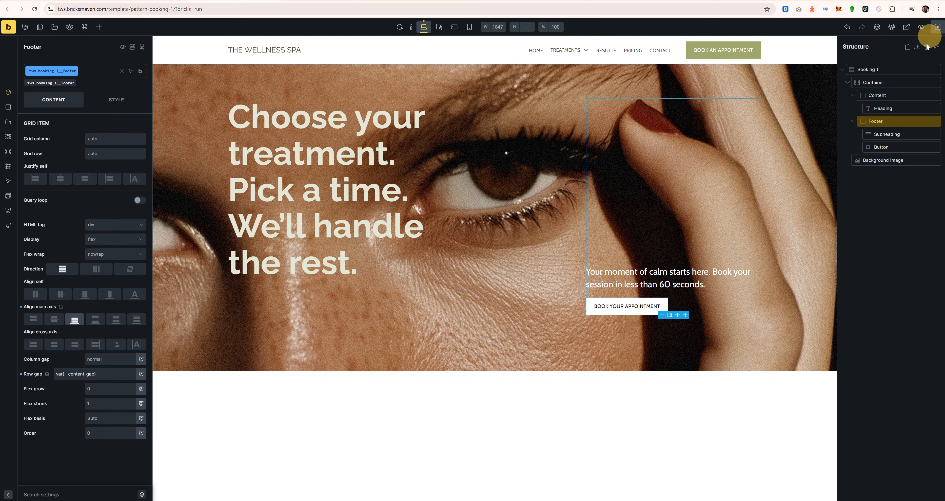
click(937, 27)
Step: Apply the gradient of the tws-booking-1__background-image class as an Overlay
click(882, 160)
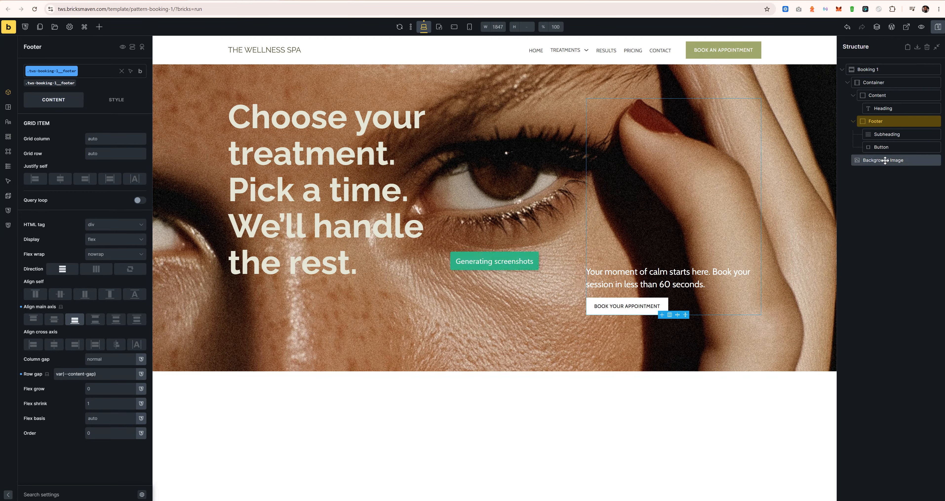
click(106, 101)
click(99, 133)
click(83, 212)
click(88, 131)
click(83, 217)
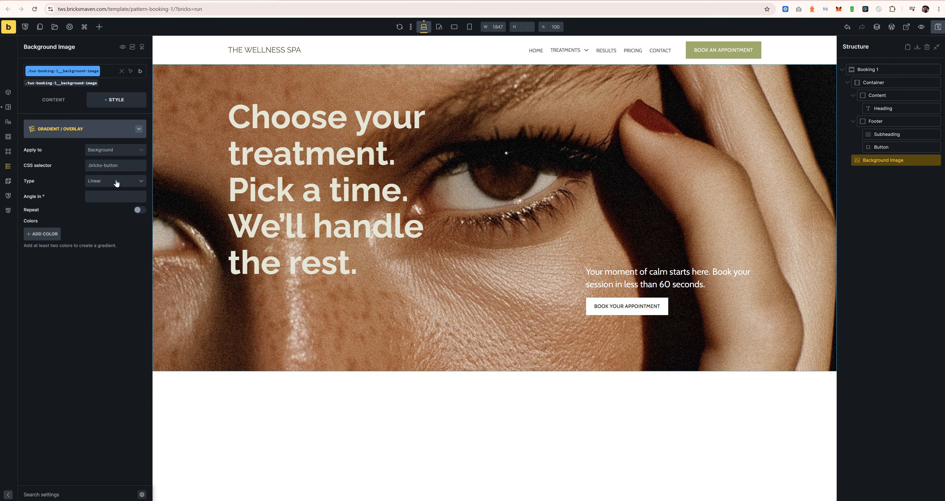
click(116, 155)
click(108, 162)
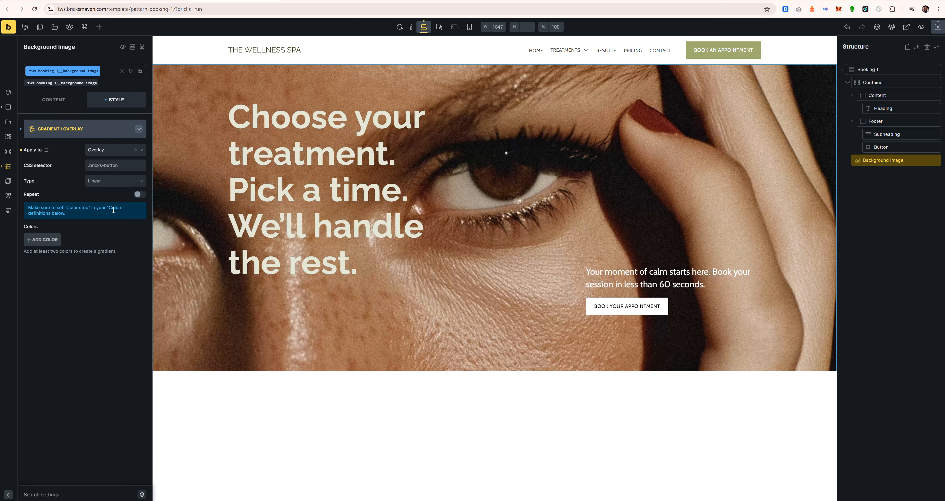
Step: Add three color entries to the background image's overlay gradient
click(52, 239)
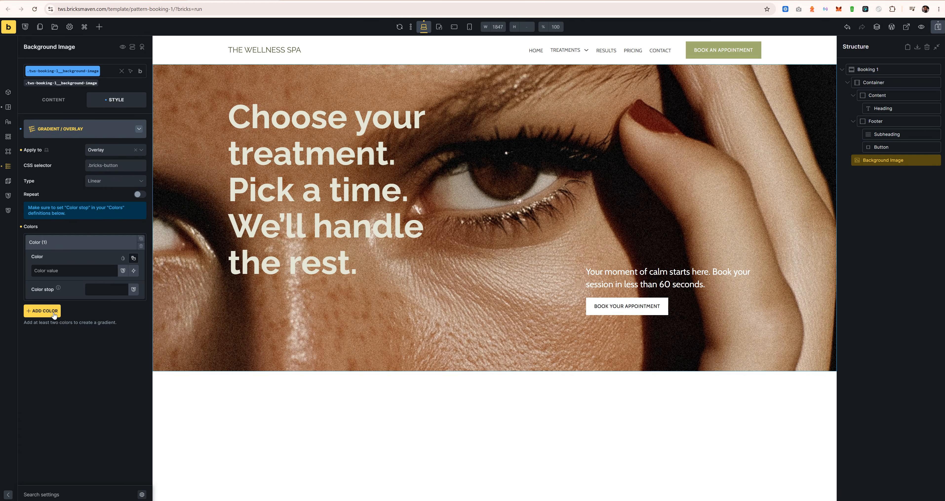
click(51, 312)
click(48, 328)
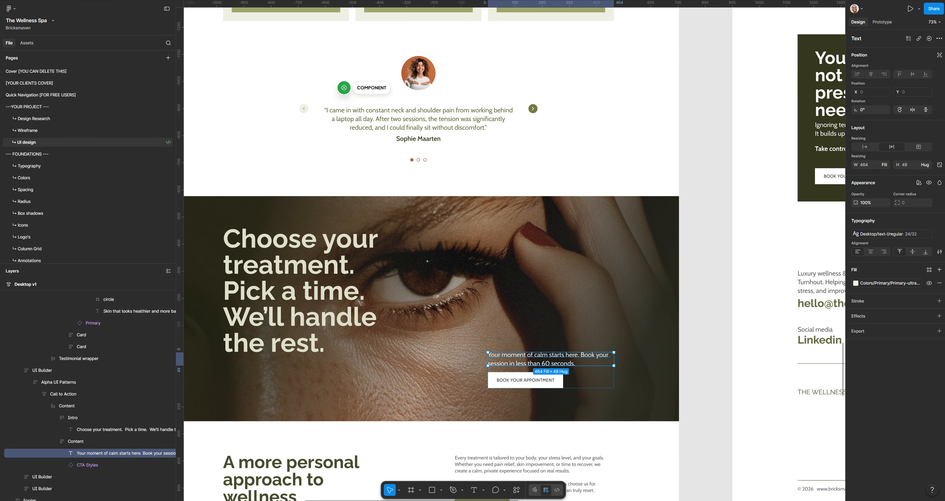
Step: In Figma, open the Call to Action frame's linear fill and copy the hex color of its 60% stop
click(375, 403)
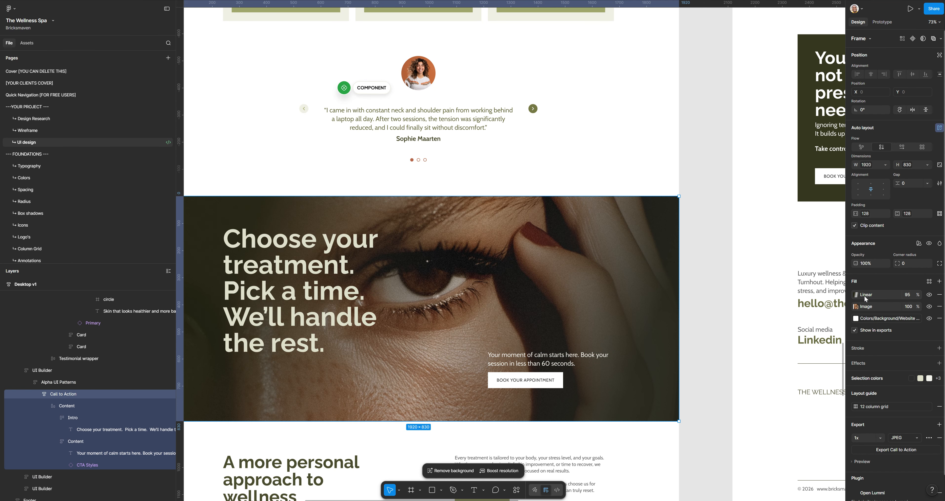
click(869, 299)
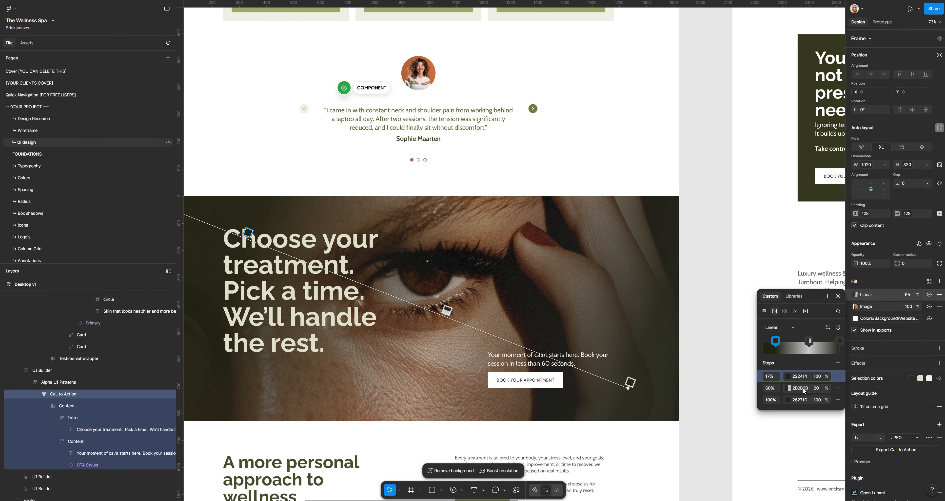
click(768, 389)
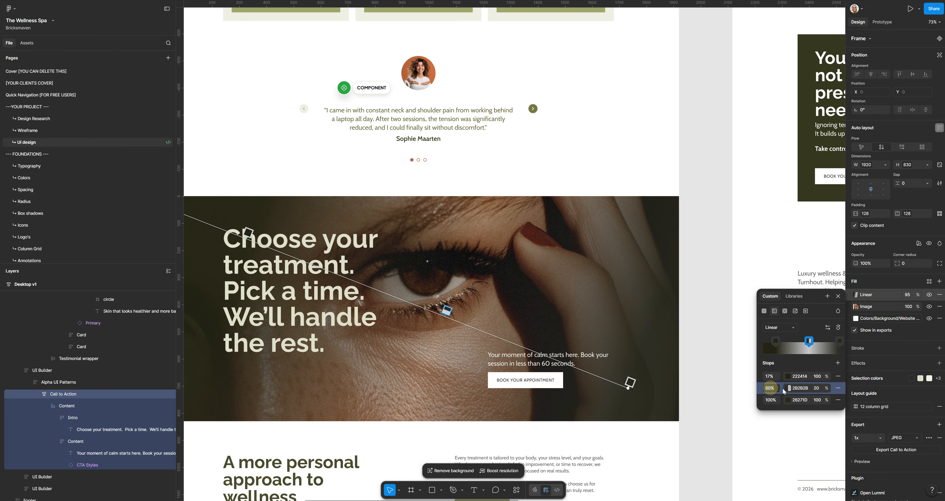
click(804, 389)
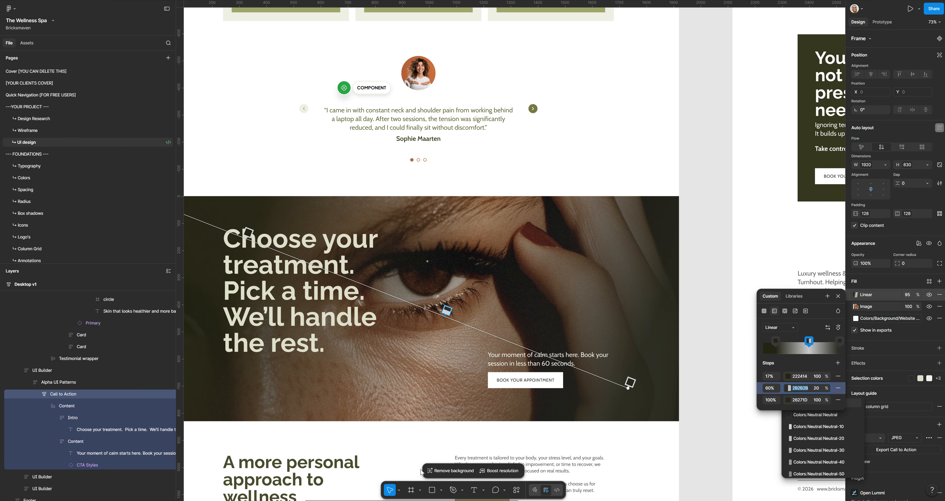
Step: Switch back to Bricks and set the overlay gradient's second color to #2B2B2B
key(alt+Tab)
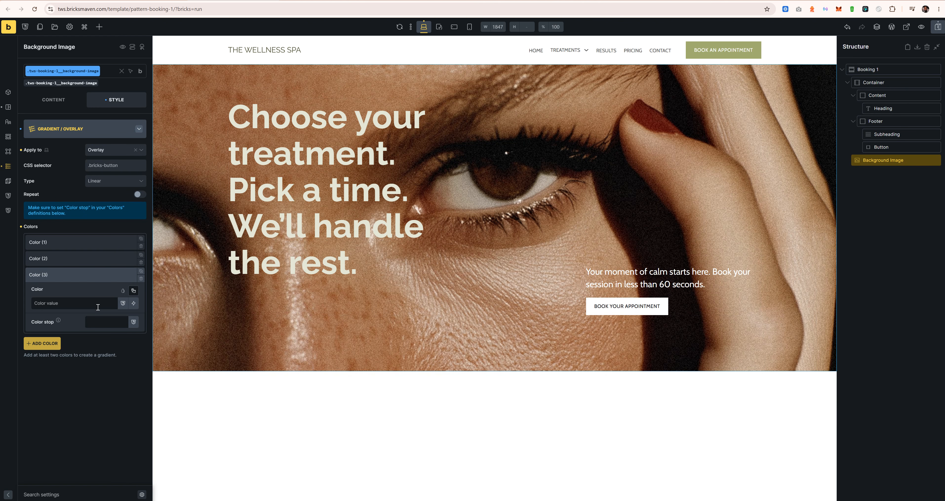
click(62, 255)
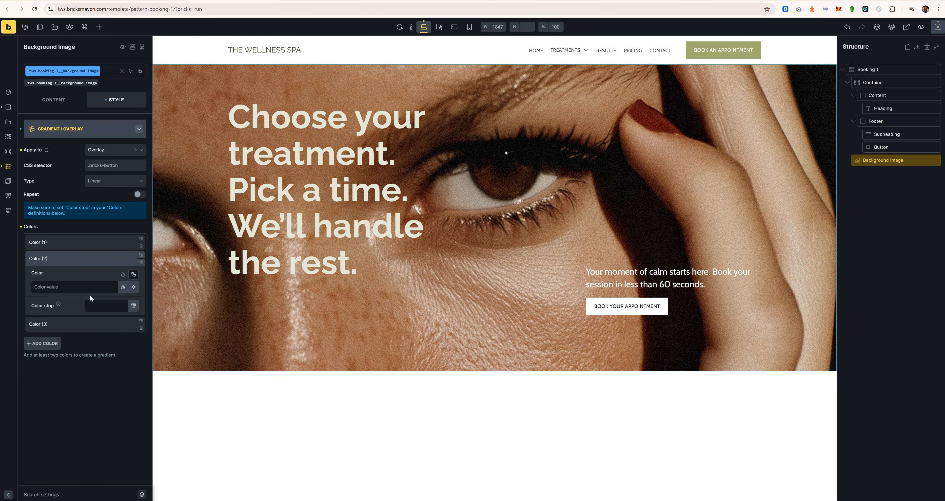
click(91, 287)
text(#)
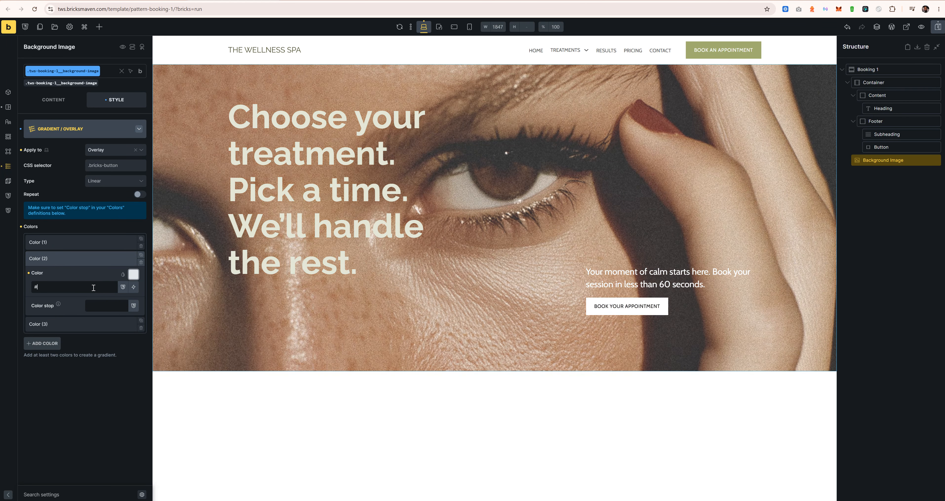
text(2B2B2B)
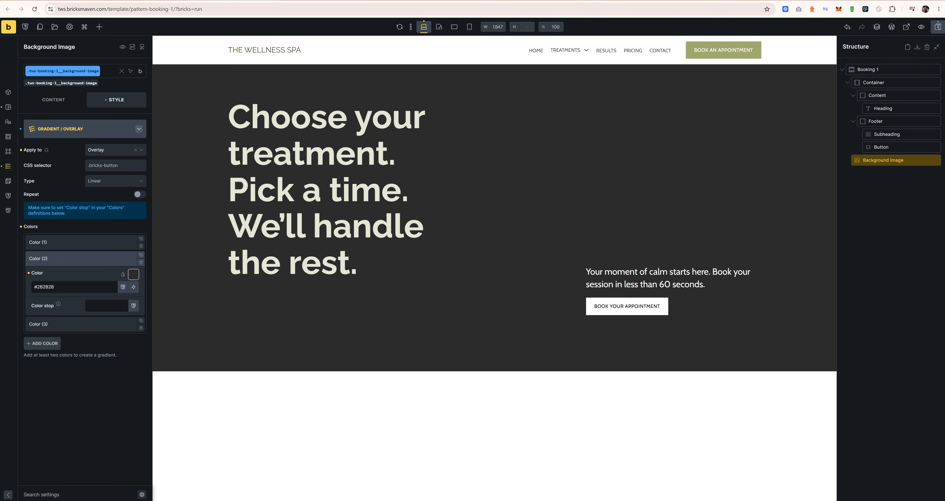
Step: Check the middle stop's opacity in Figma, and give the second overlay color in Bricks an alpha of 0.2 and a color stop of 60
key(alt+Tab)
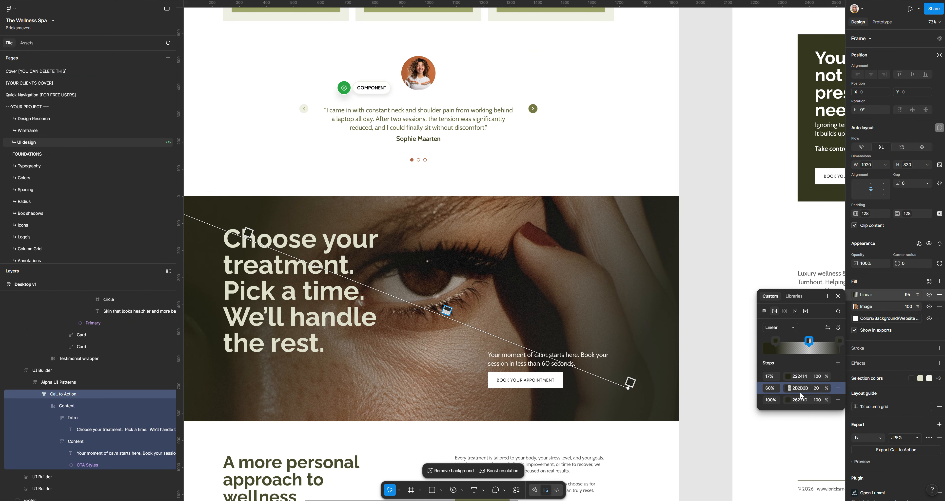
key(alt+Tab)
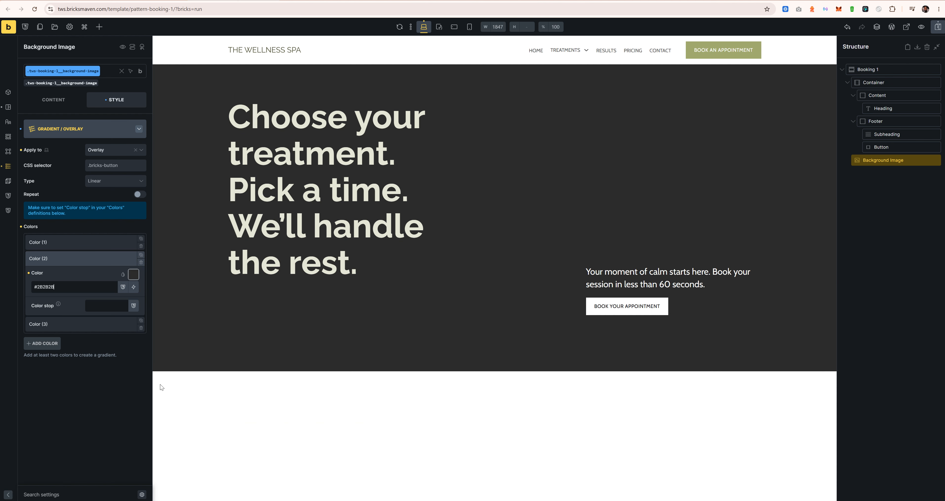
click(133, 275)
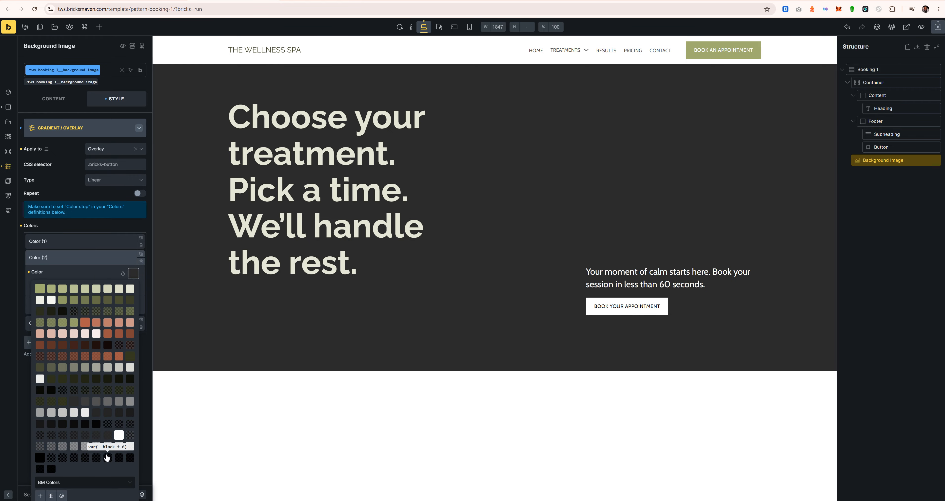
click(123, 273)
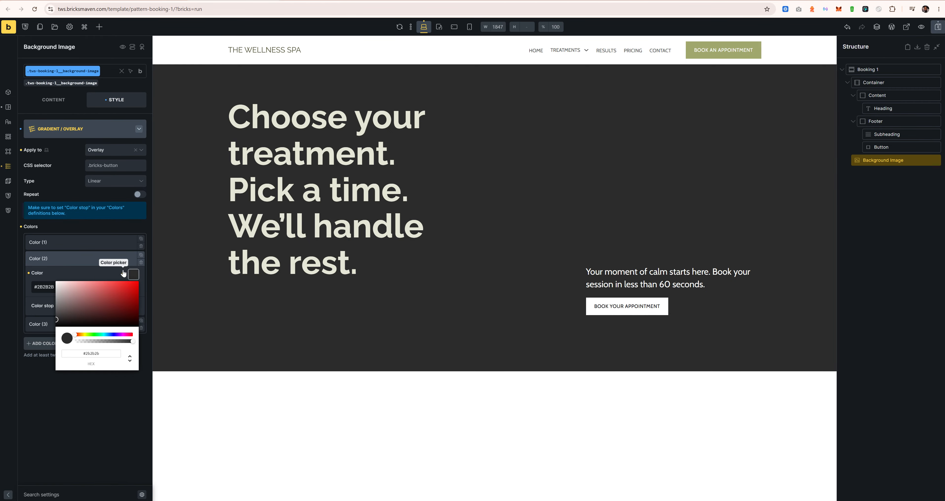
drag(131, 341, 107, 342)
click(130, 358)
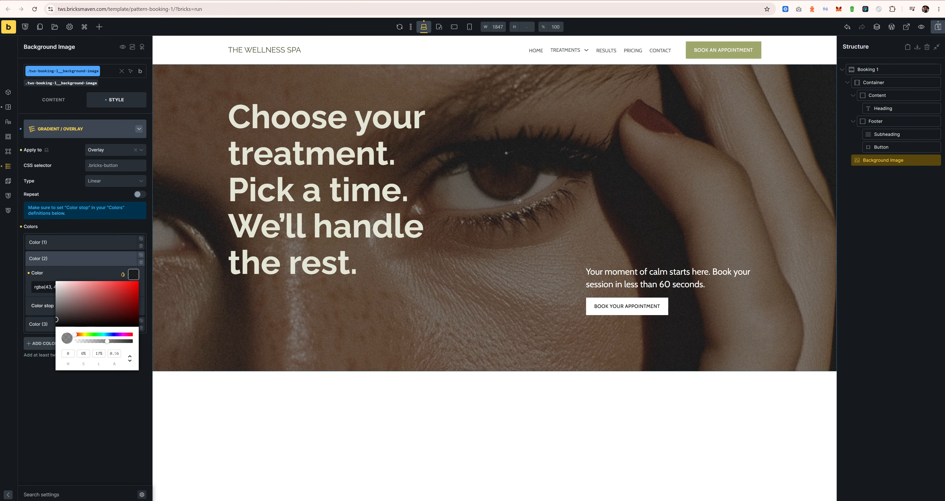
double_click(116, 354)
text(0)
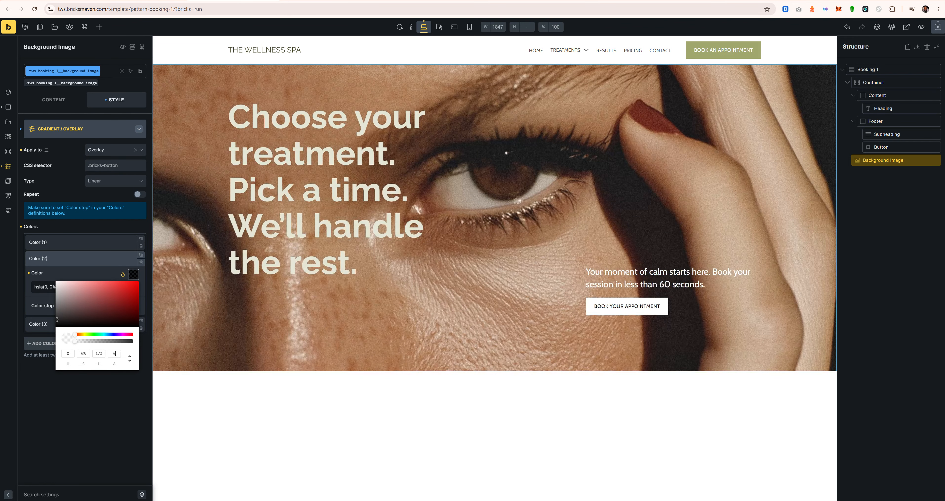
text(.2)
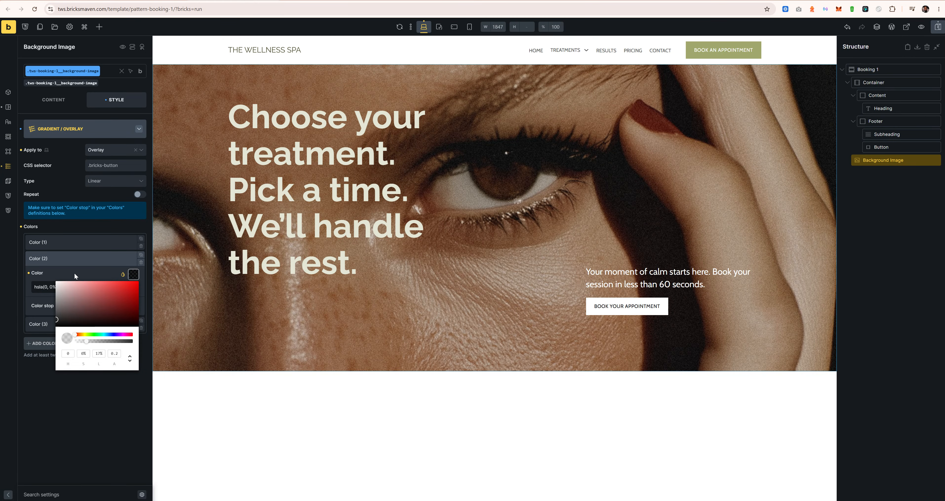
click(75, 274)
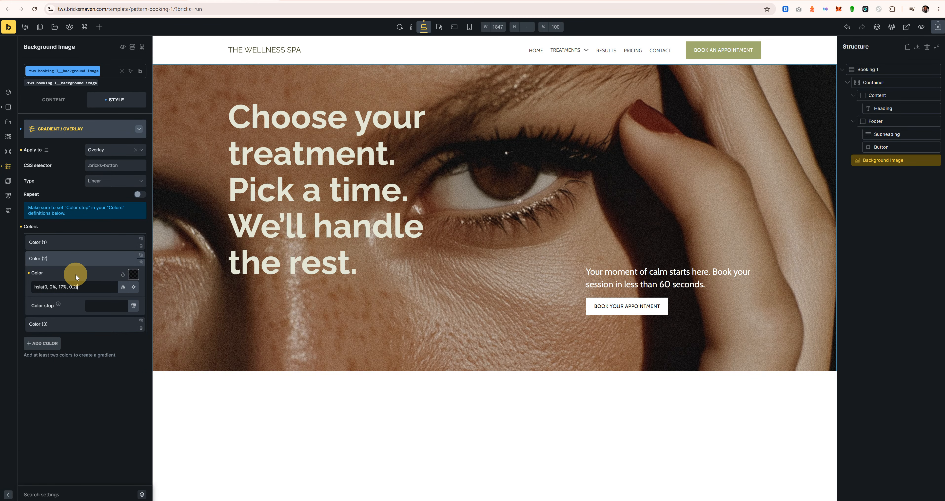
click(106, 309)
text(60)
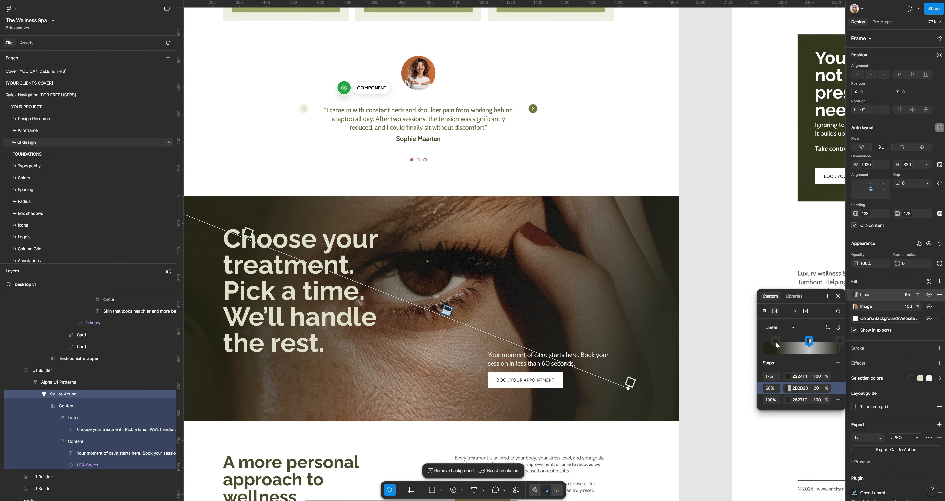
Step: Copy the first stop's hex color from the Figma gradient and set the overlay's first color in Bricks to #222414 with color stop 17
click(775, 340)
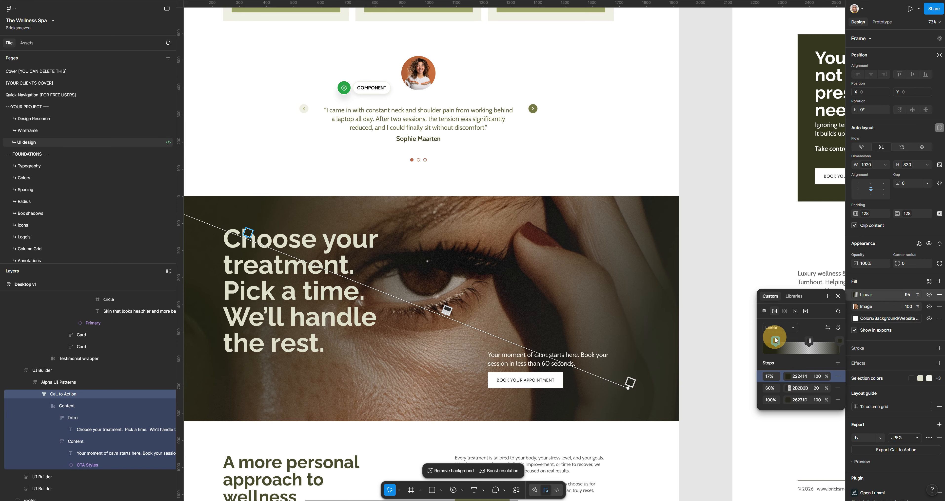
click(799, 377)
click(799, 375)
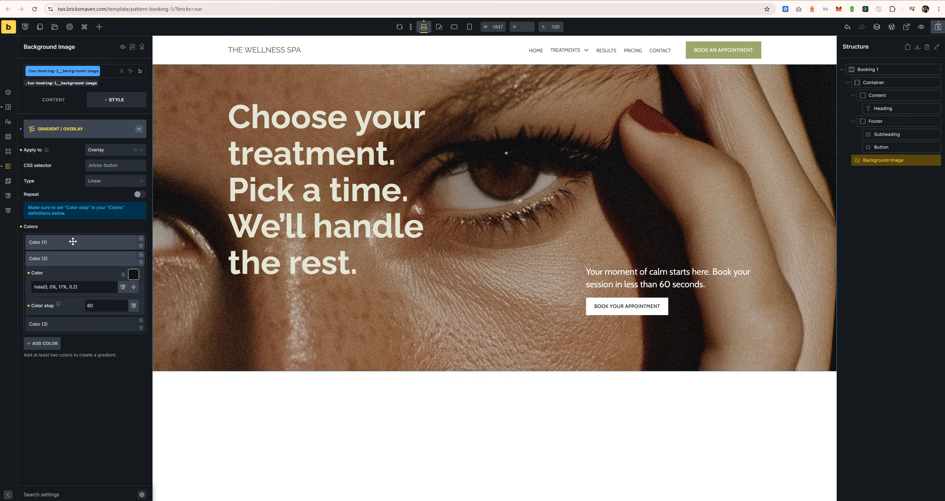
click(73, 242)
click(88, 270)
text(#222414)
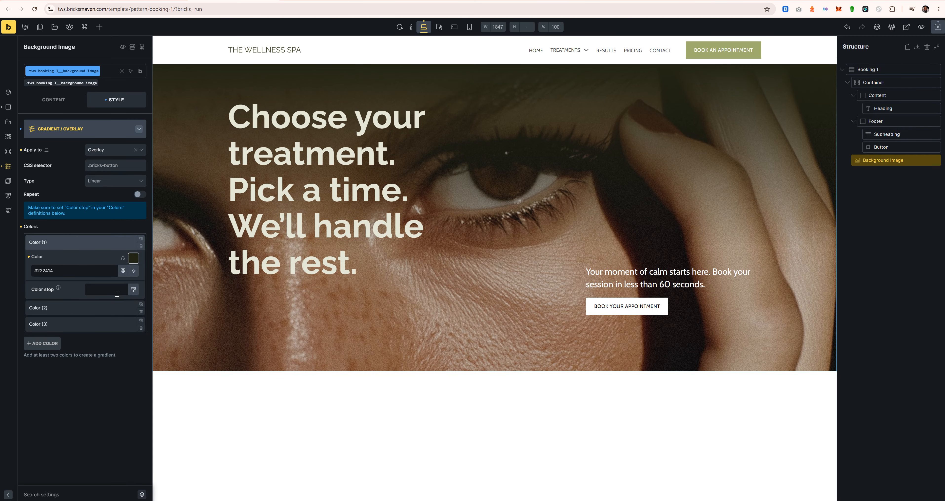
click(116, 289)
text(17)
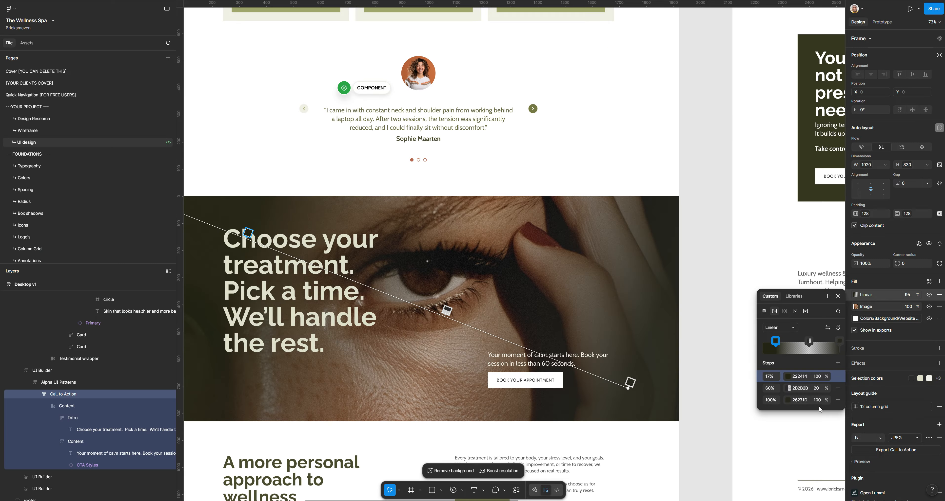
Step: Copy the last stop's hex color from the Figma gradient and set the overlay's third color in Bricks to #26271D with color stop 100
click(800, 400)
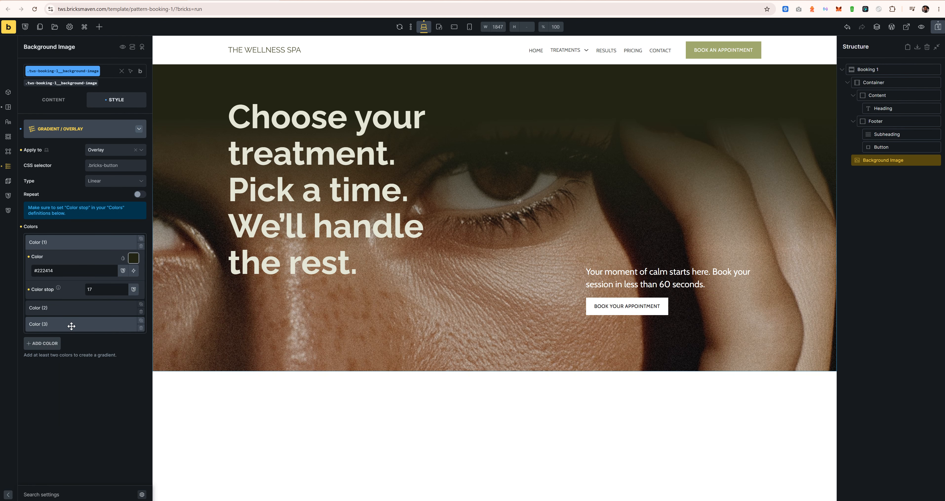
click(70, 325)
click(100, 325)
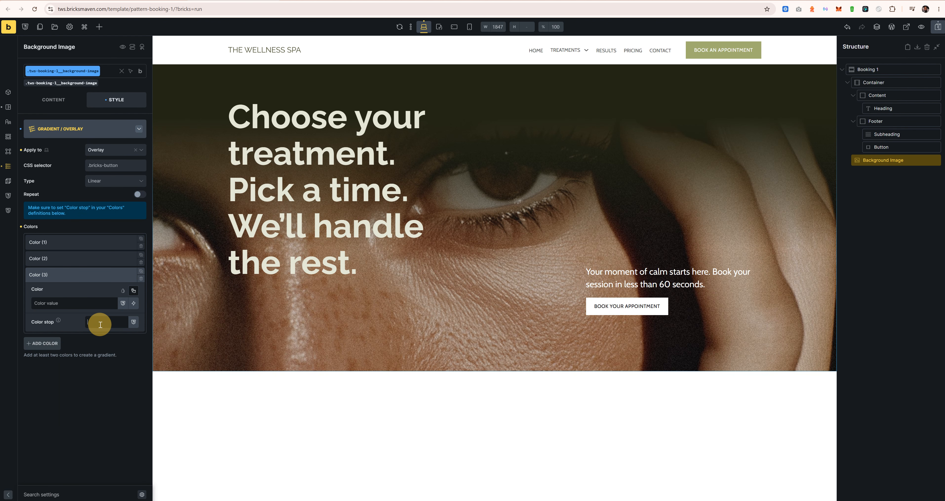
text(100)
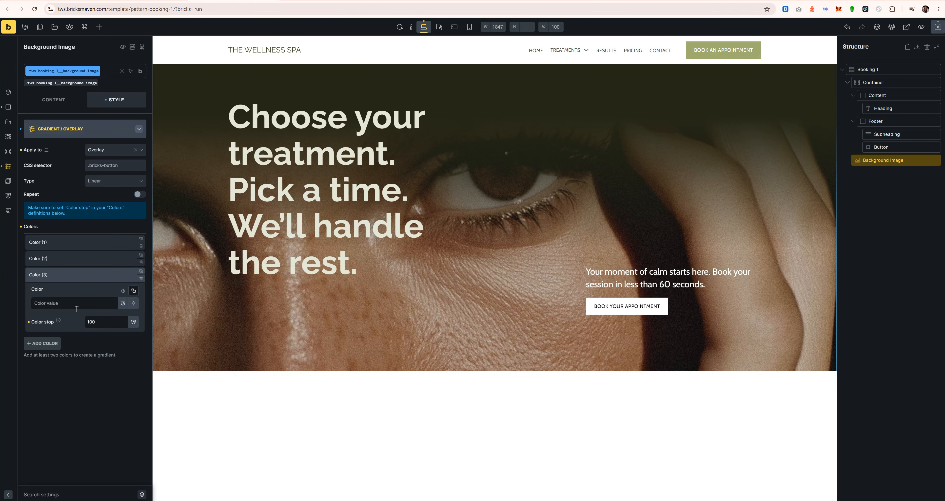
click(73, 304)
text(#26271D)
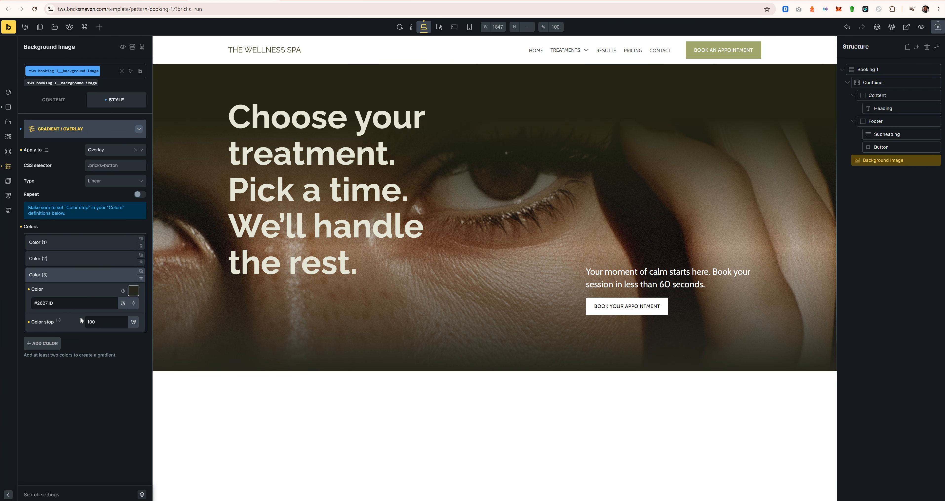
Step: Toggle the overlay gradient's repeat option on and off, and explicitly set its type to Linear
click(139, 195)
click(140, 195)
click(135, 183)
click(118, 191)
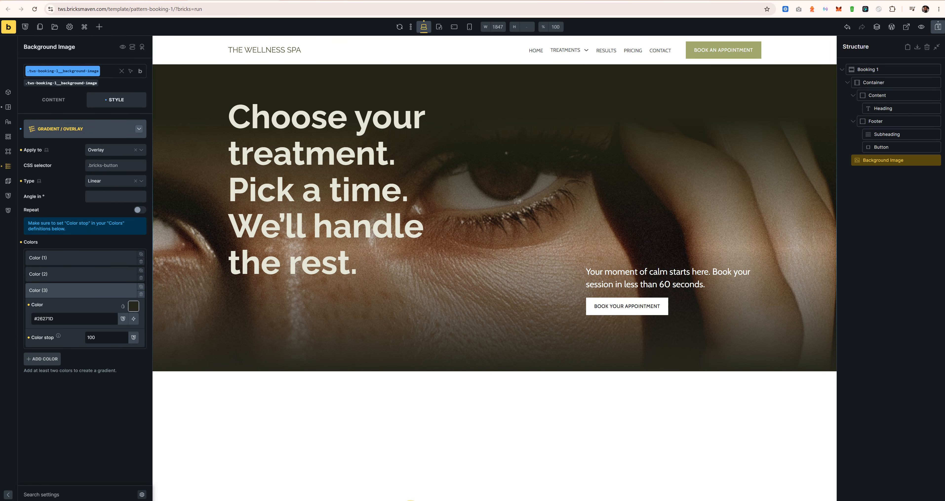
Step: Check the Call to Action's gradient direction in Figma and set the overlay gradient's angle in Bricks to 95
click(411, 500)
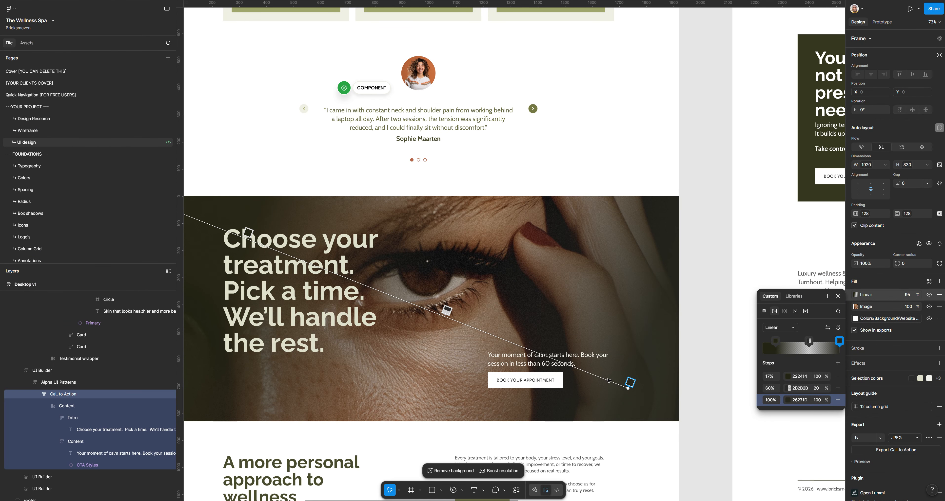
click(396, 500)
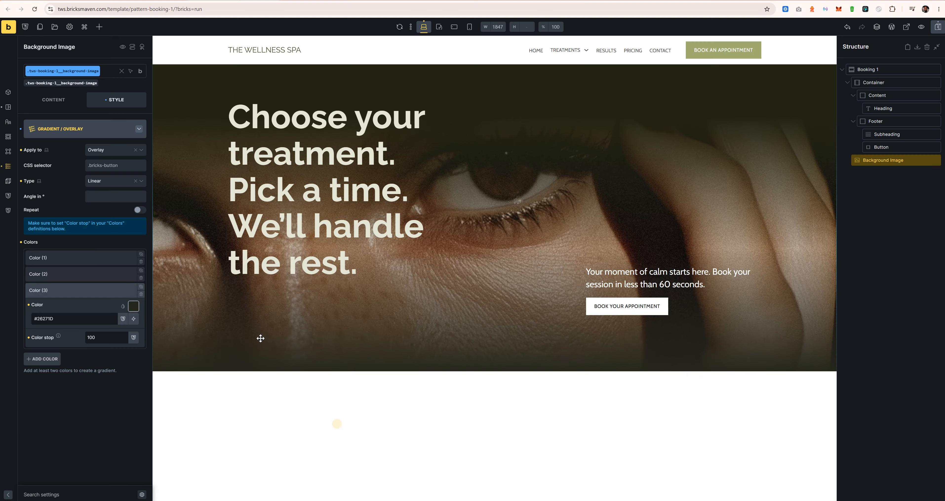
click(108, 184)
click(106, 194)
click(107, 195)
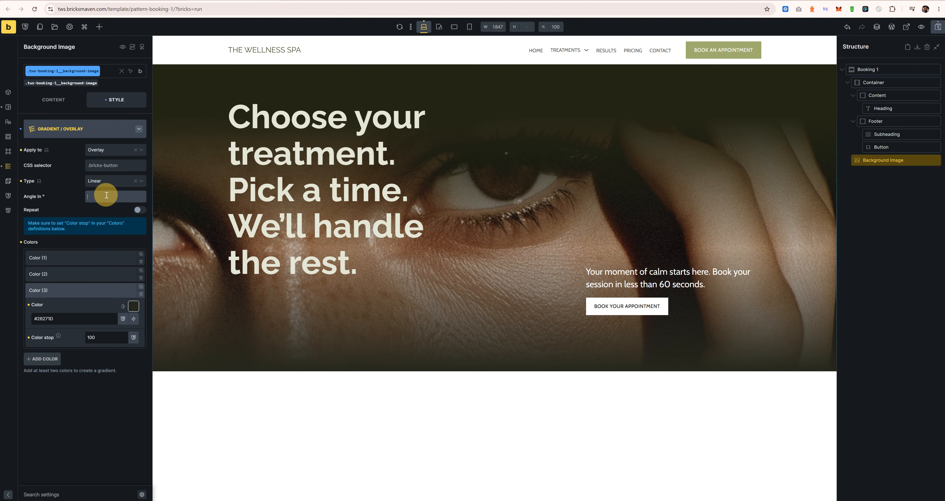
text(95)
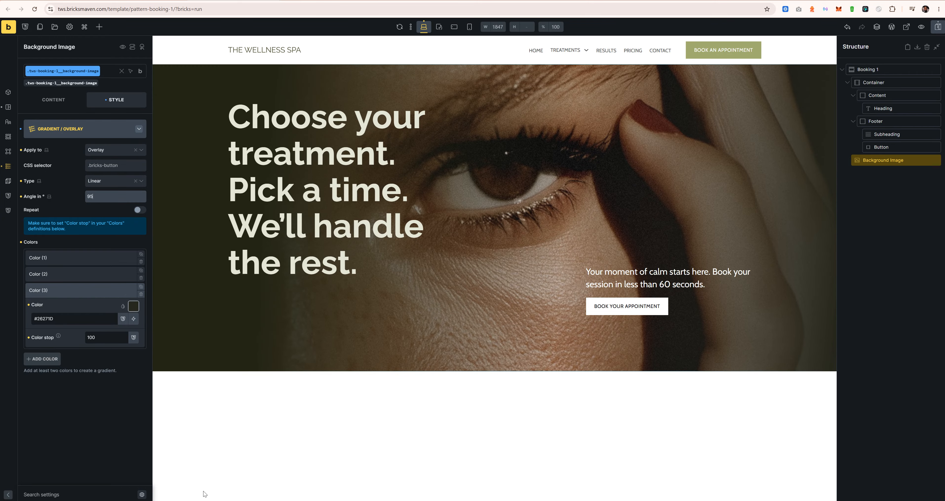
Step: Examine the dark edge of the Call to Action's gradient in Figma up close for comparison with the Bricks overlay
click(396, 500)
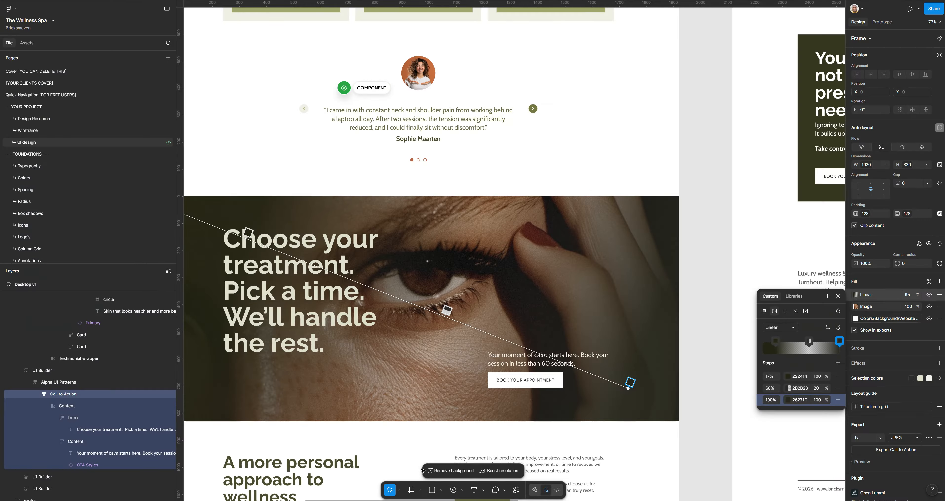
scroll(252, 326, left, 4)
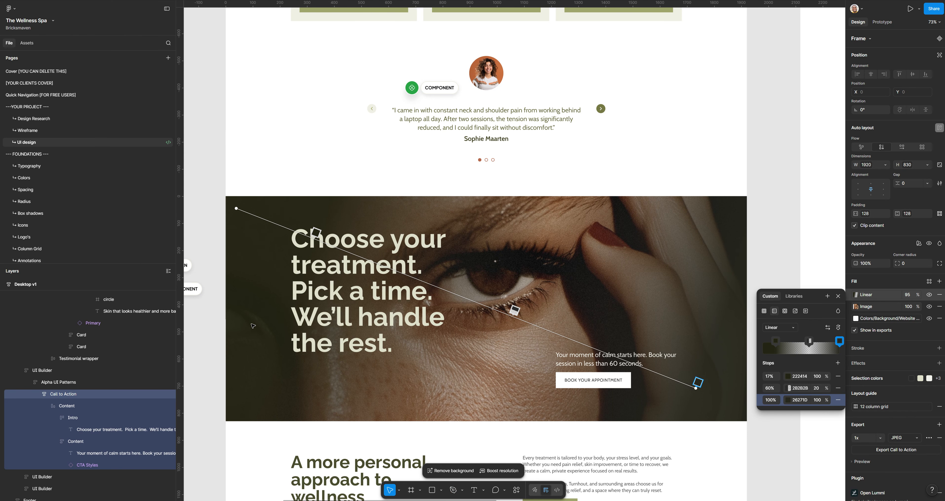
scroll(232, 321, up, 5)
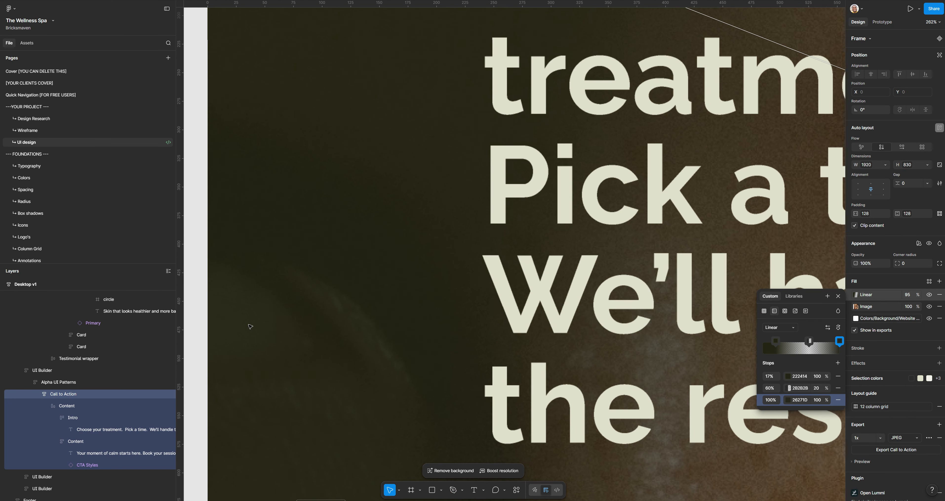
scroll(246, 327, down, 4)
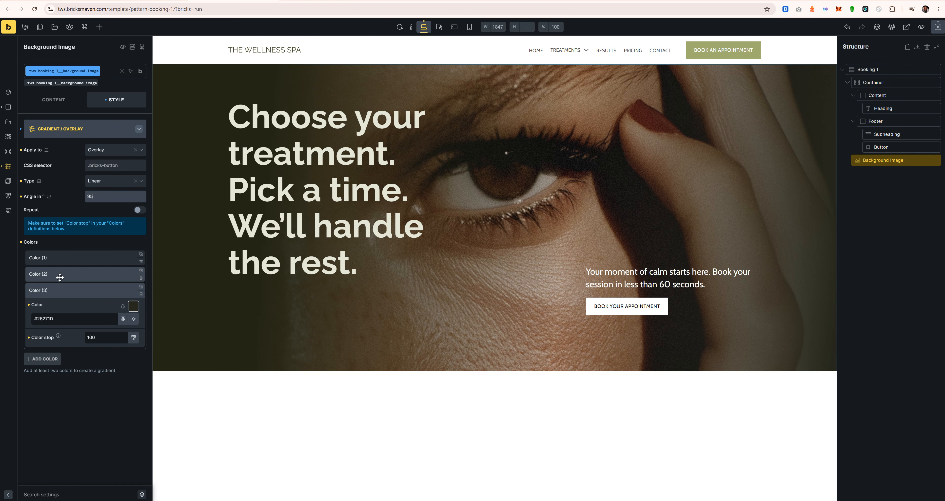
Step: Switch the overlay's first color to HSLA format and lower its alpha to 0.97
click(80, 258)
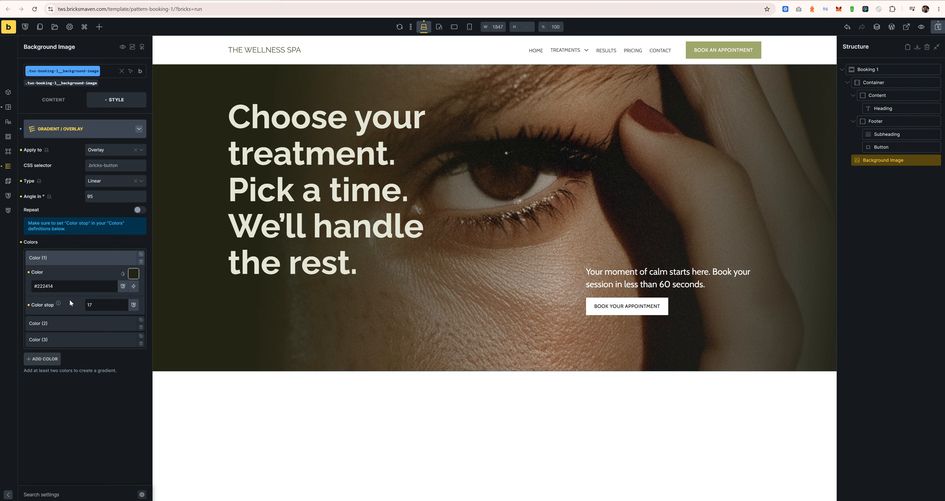
click(133, 274)
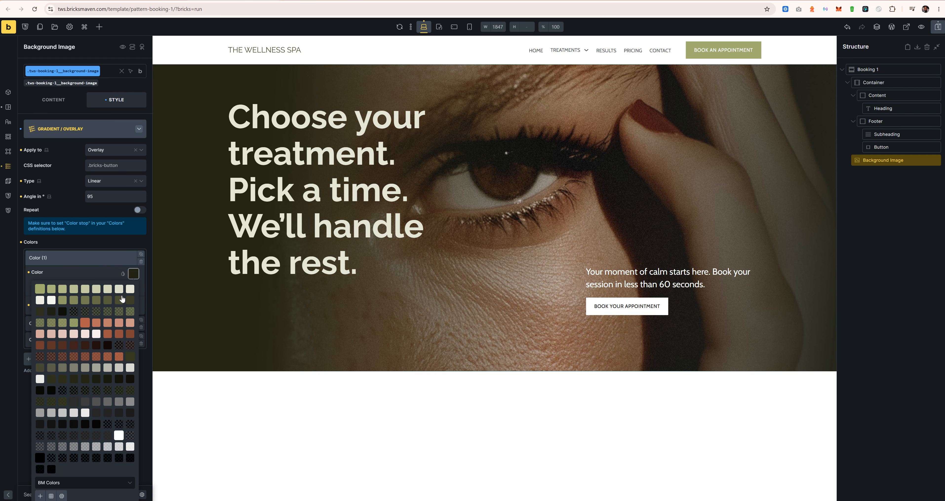
click(123, 274)
click(129, 358)
click(129, 358)
key(Down)
key(Down)
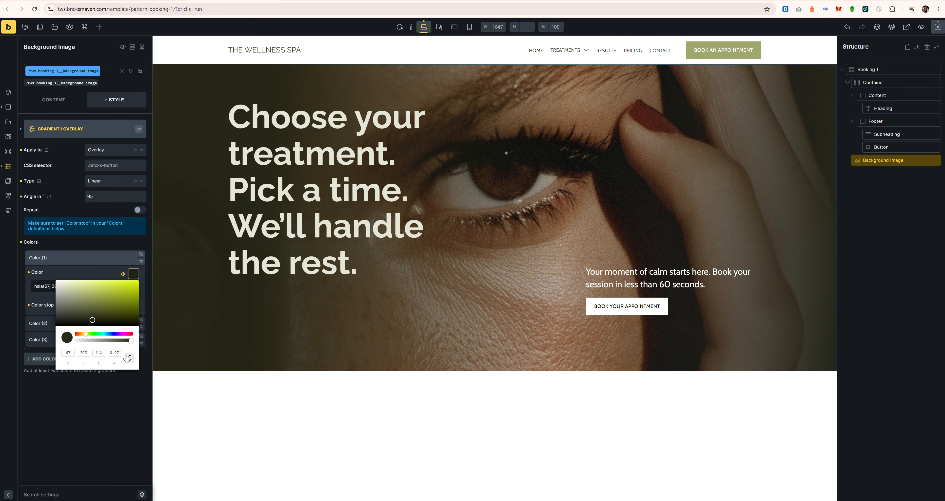
Step: Try alpha values of 0.66, 0.86, 0.9 and 0.98 on the overlay's first color
key(Left)
key(BackSpace)
text(6)
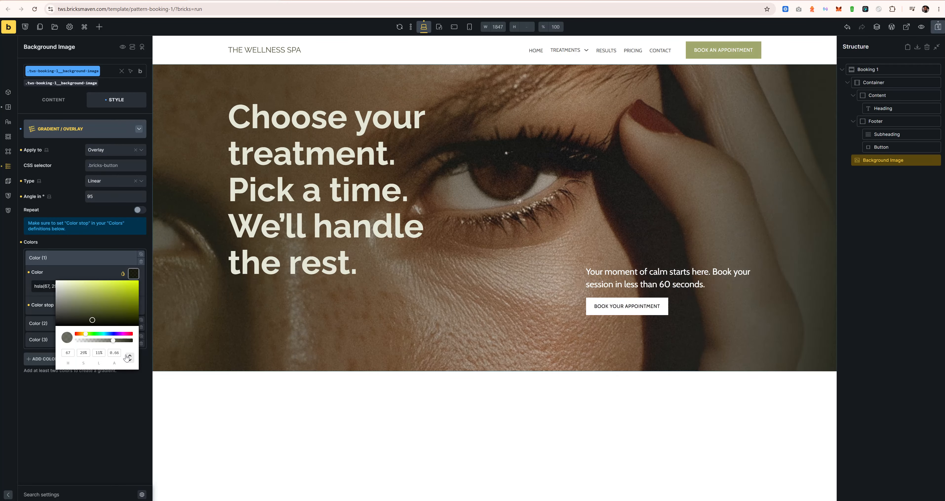
key(BackSpace)
text(8)
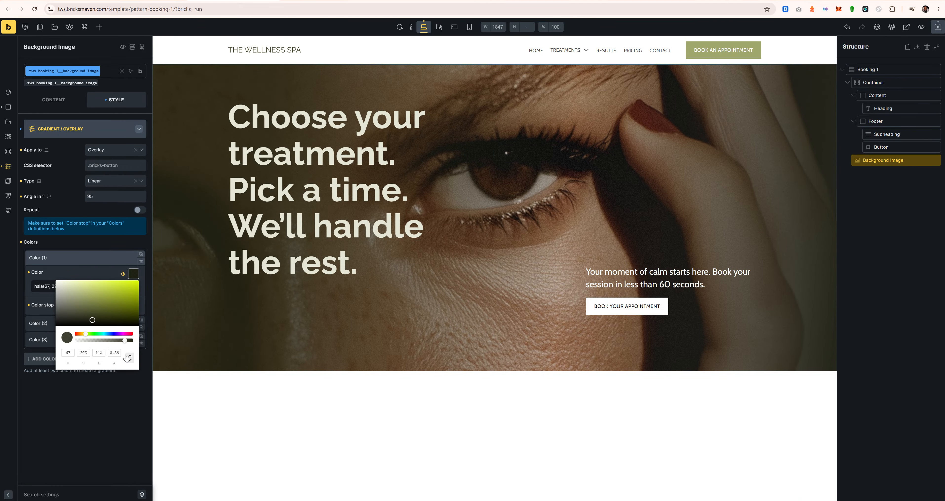
key(BackSpace)
key(Delete)
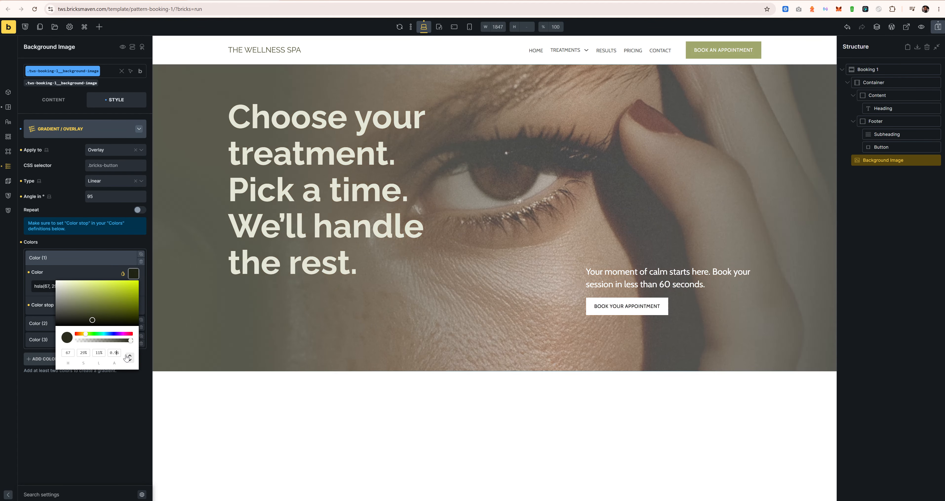
text(9)
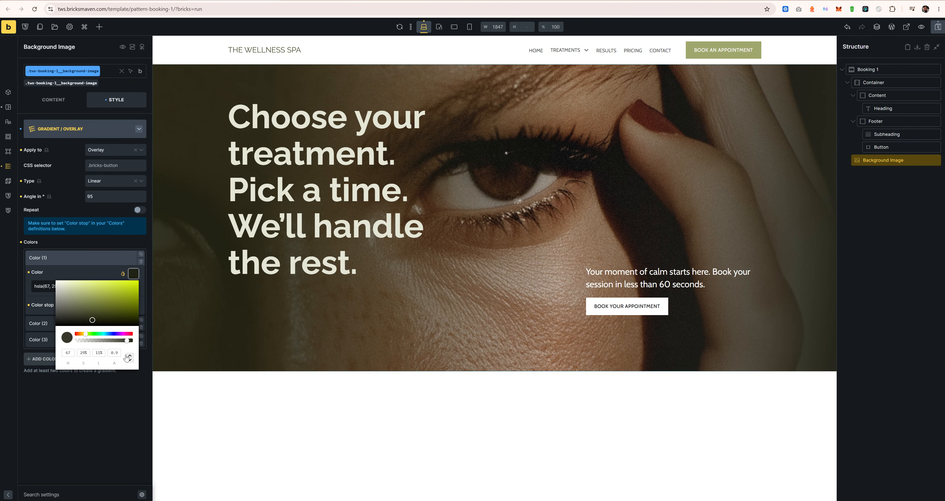
text(8)
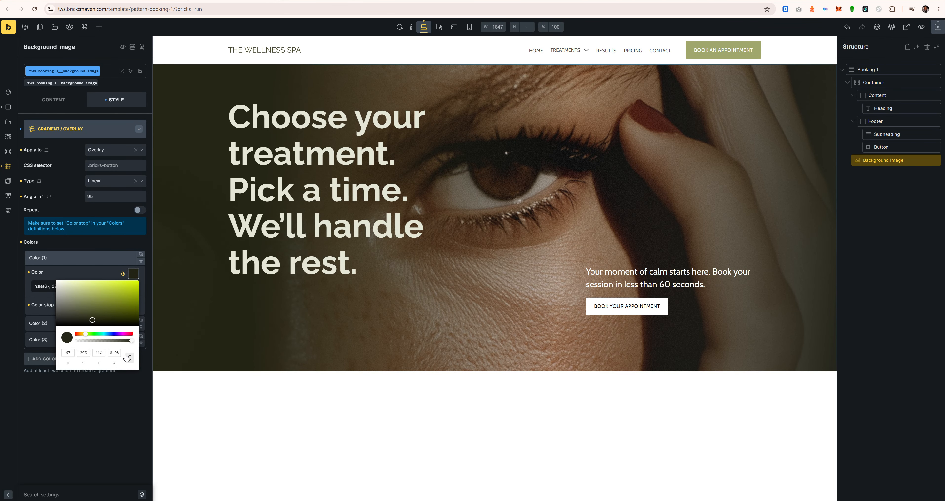
Step: Set the alpha of the overlay's first color to 0.96 and save the template
click(128, 359)
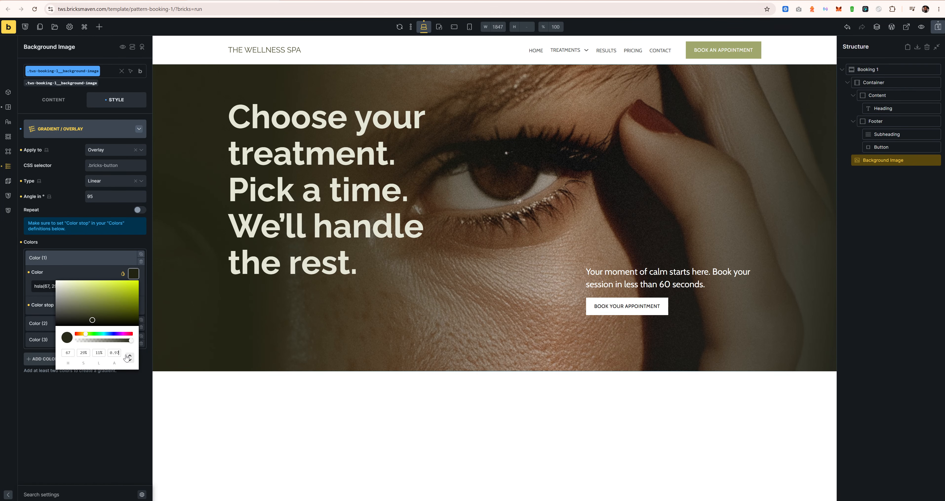
click(128, 360)
click(127, 359)
click(129, 355)
click(130, 241)
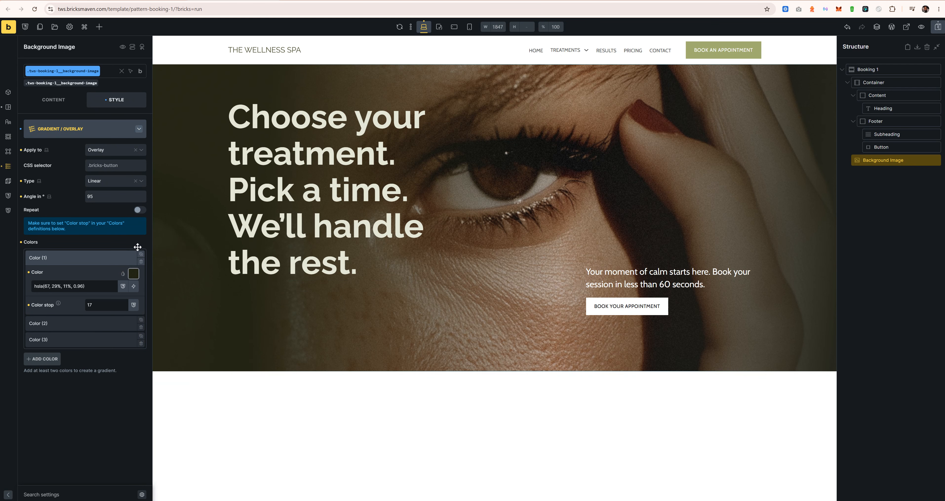
key(ctrl+s)
Step: Set the background image's object fit to Cover and aspect ratio to 16/9 at the desktop breakpoint, and save the template
click(439, 29)
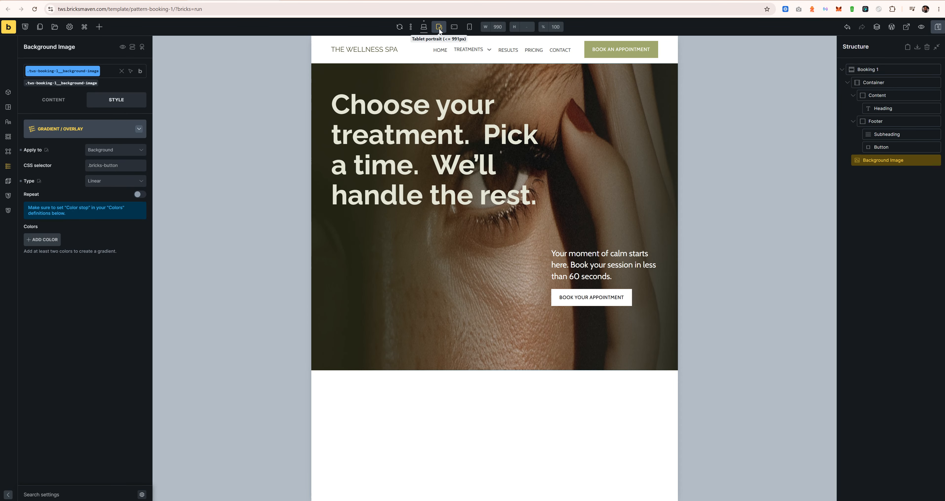
click(425, 29)
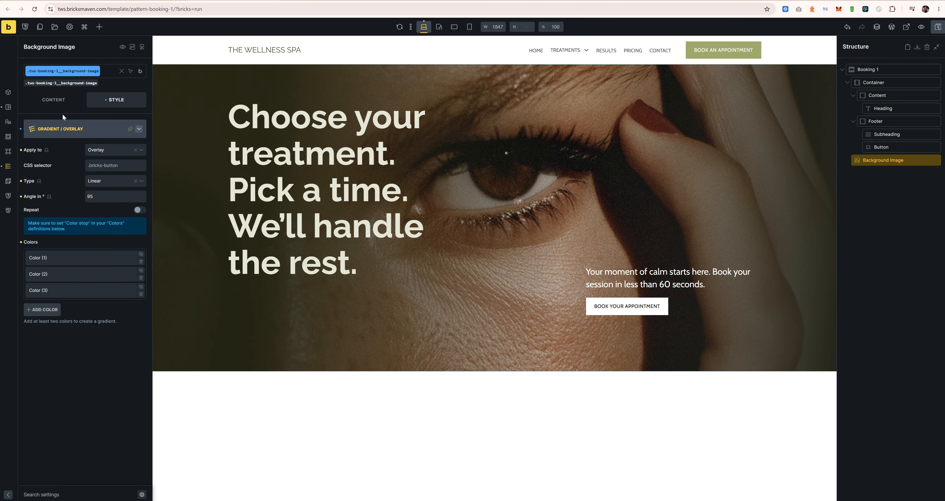
click(59, 101)
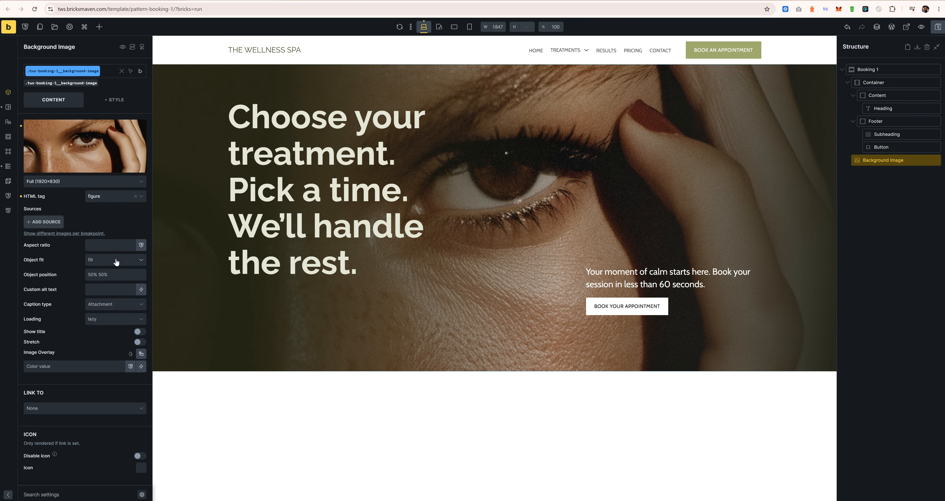
click(116, 262)
click(113, 297)
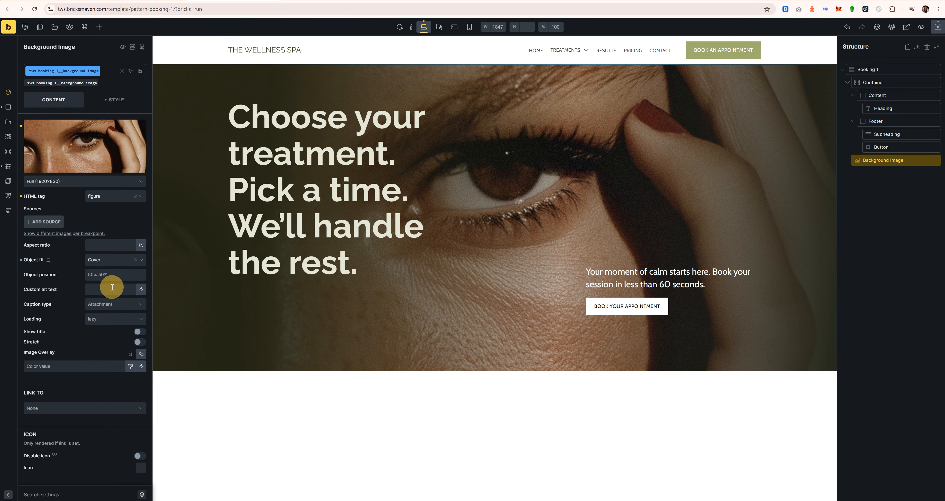
click(113, 246)
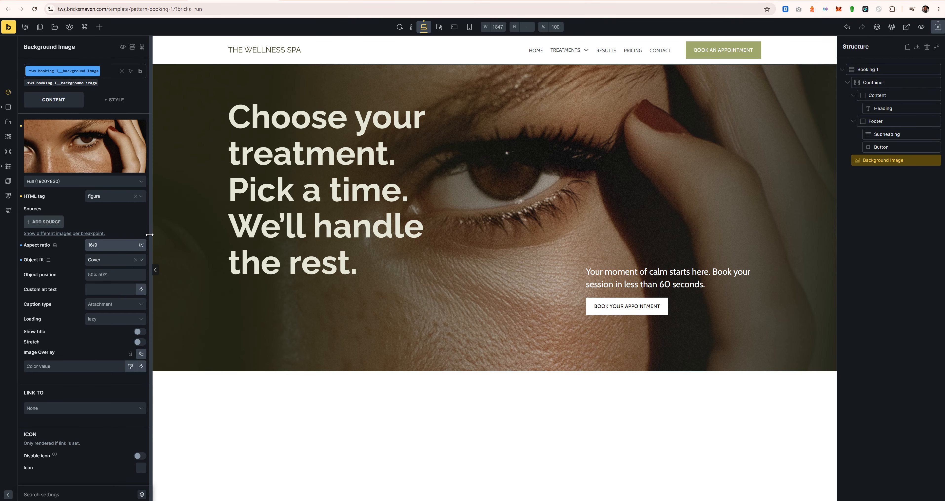
click(938, 27)
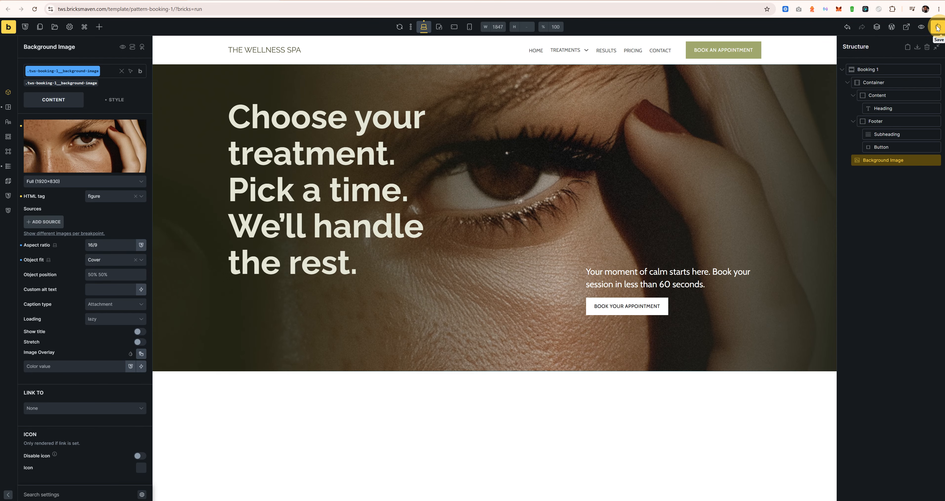
Step: At the tablet portrait breakpoint, set the Container's grid template columns to var(--grid-1)
click(438, 26)
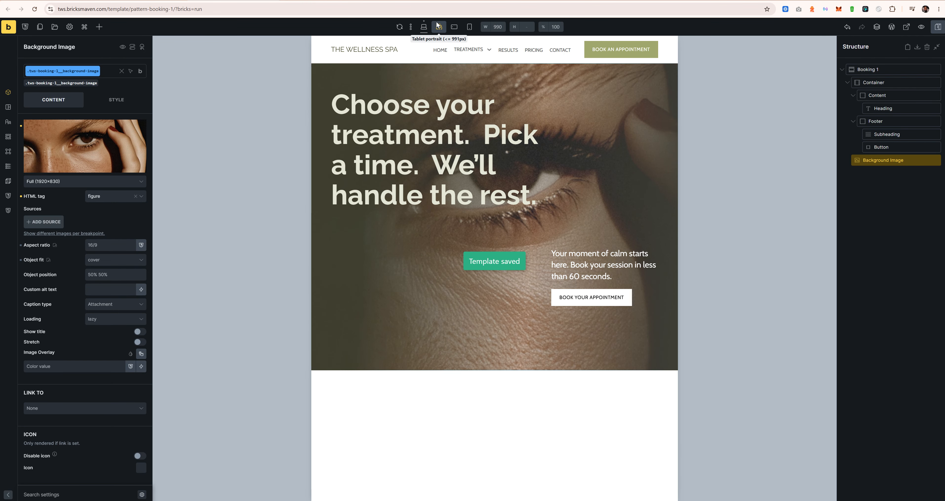
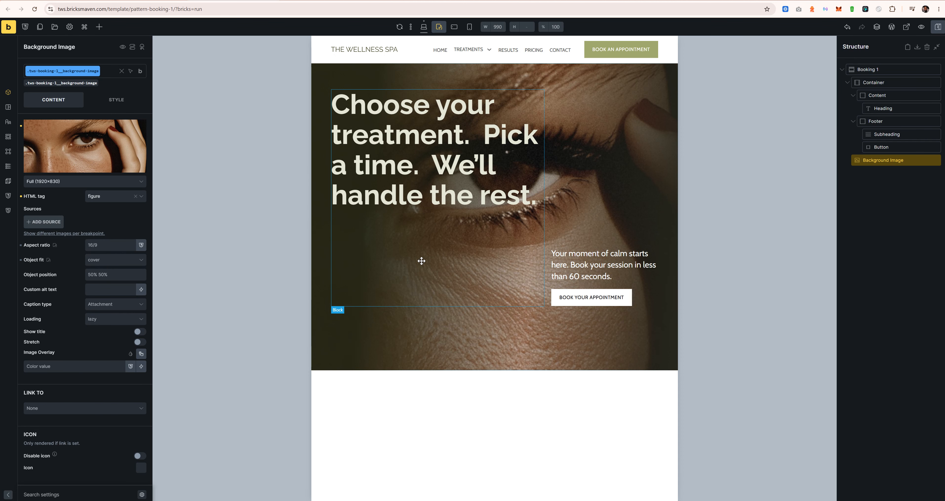
click(880, 83)
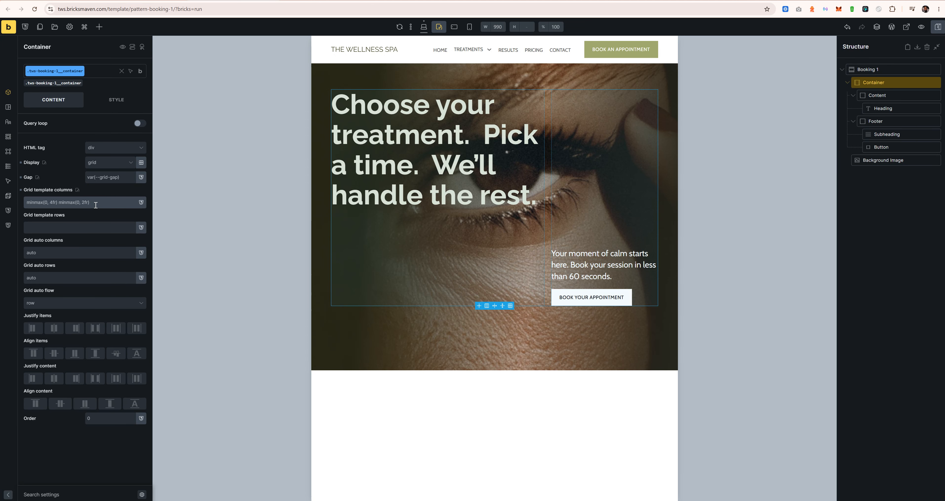
text(gr)
click(44, 267)
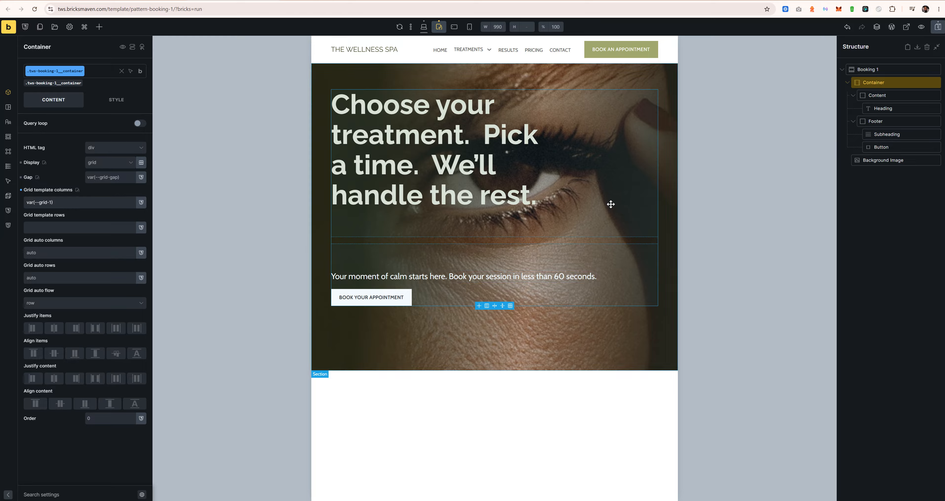
Step: Preview the section at the mobile landscape and mobile portrait breakpoints, and return to the desktop view
click(457, 27)
click(469, 27)
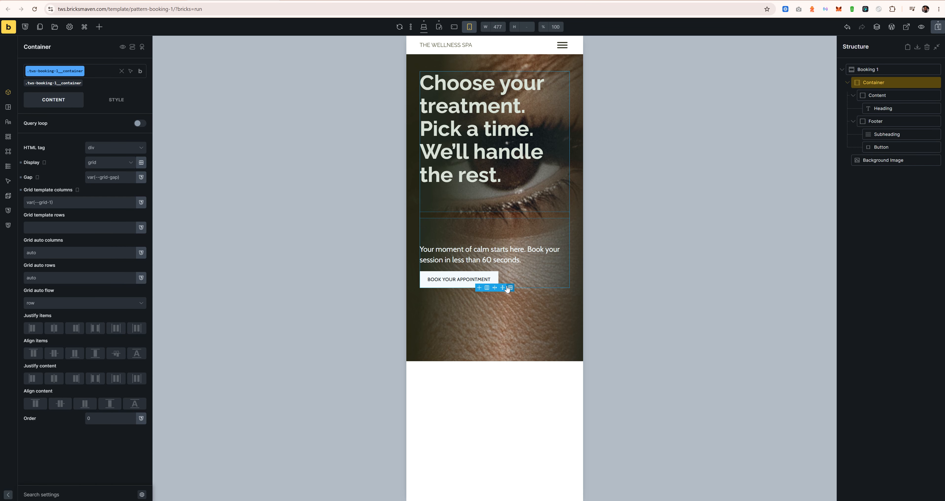
click(423, 26)
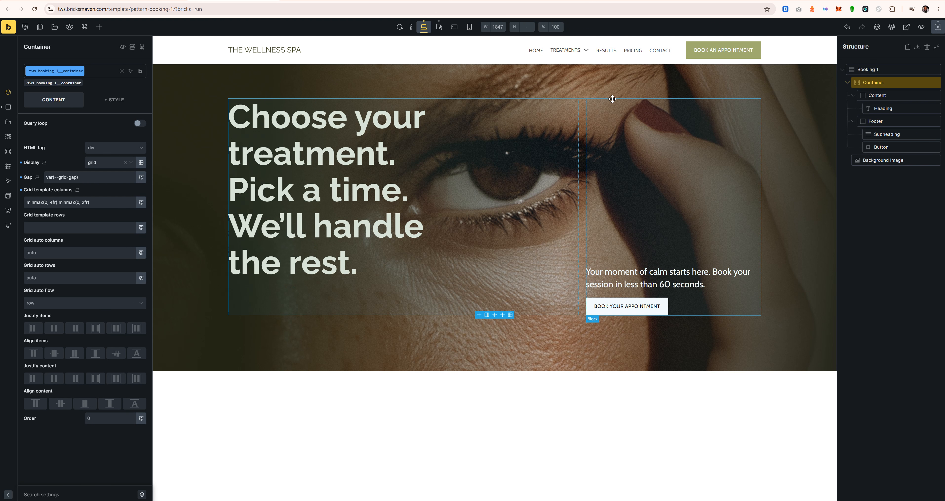
Step: Clear the background image's aspect ratio at the desktop breakpoint and preview the section at tablet portrait and mobile landscape
click(892, 160)
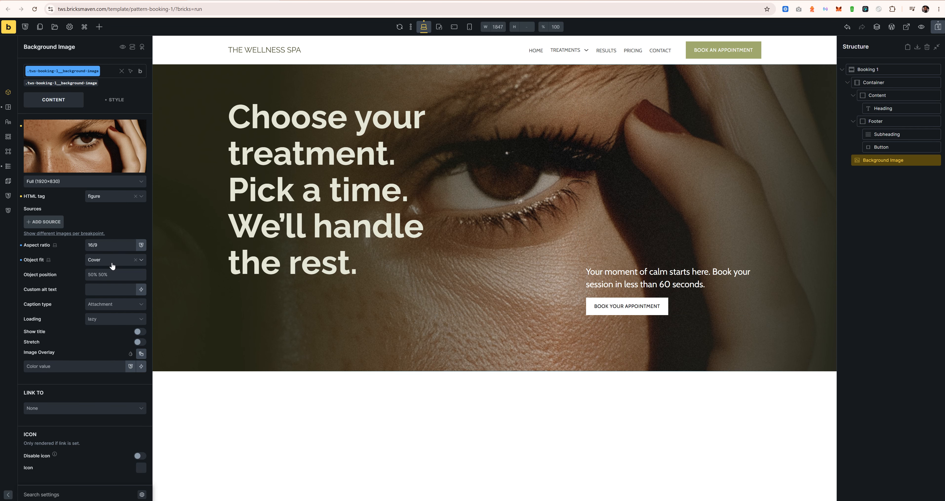
click(127, 102)
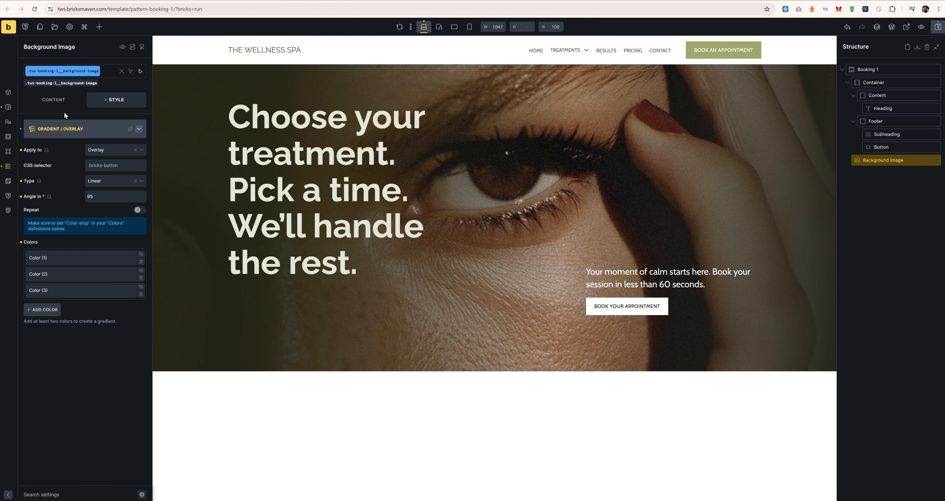
click(58, 99)
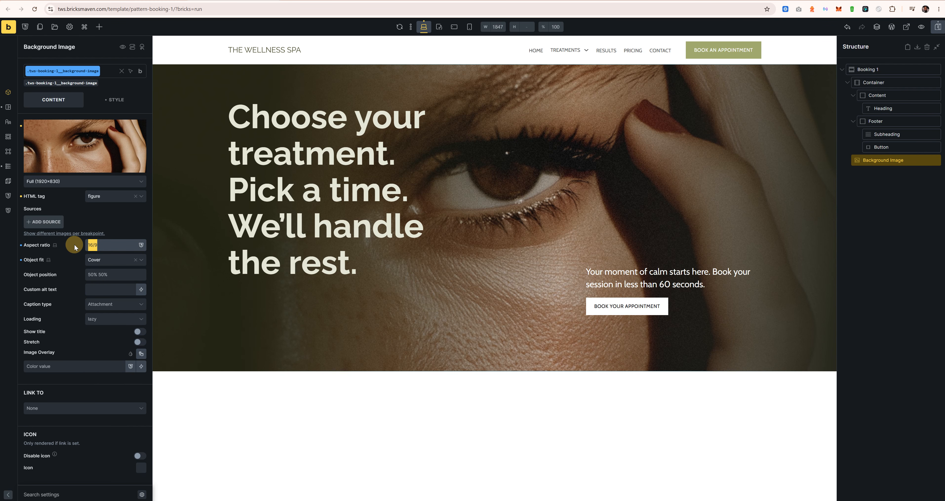
key(BackSpace)
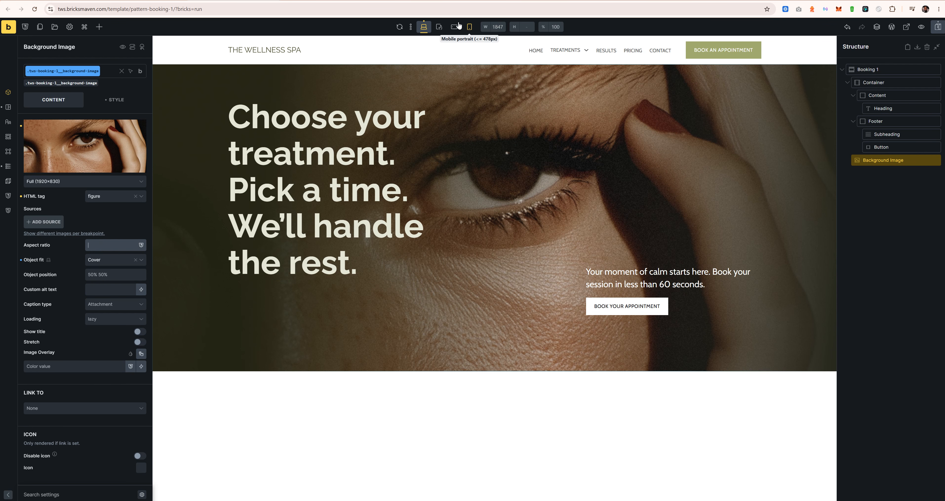
click(442, 28)
click(454, 27)
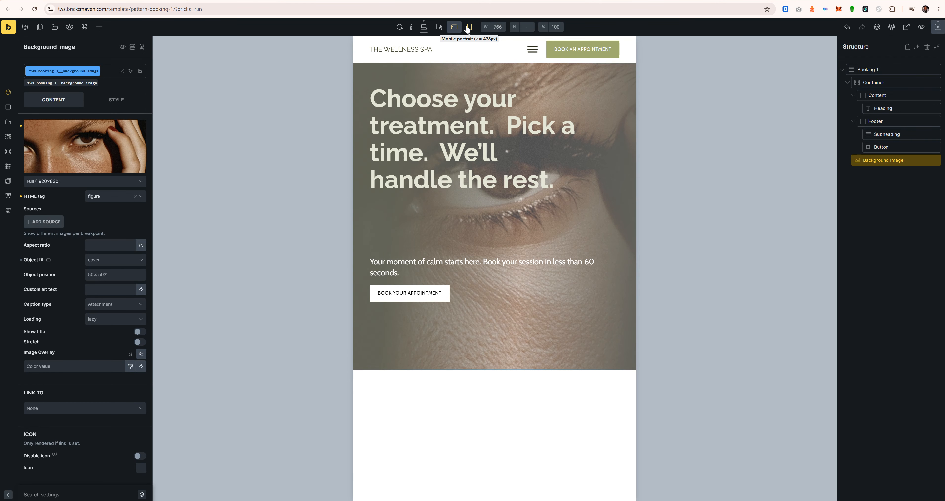
Step: Preview the section at mobile portrait, and center the Booking 1 section's main axis alignment at the desktop breakpoint
click(470, 27)
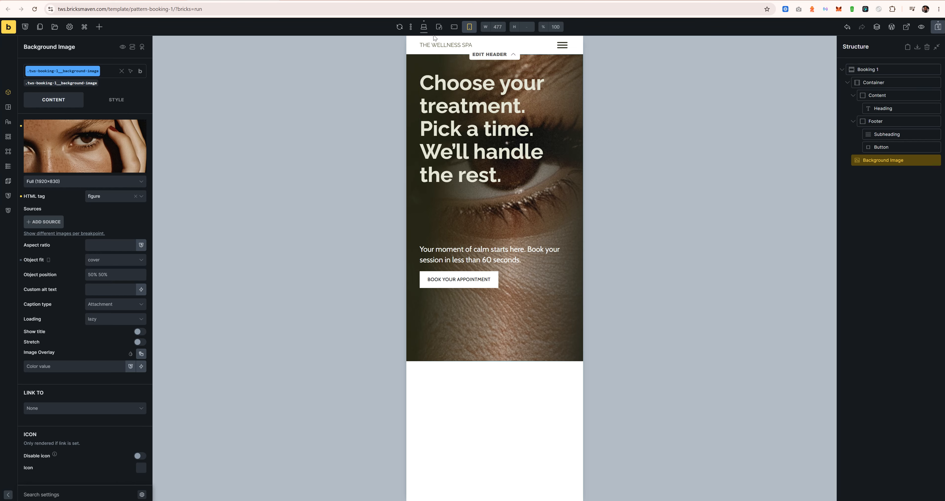
click(424, 27)
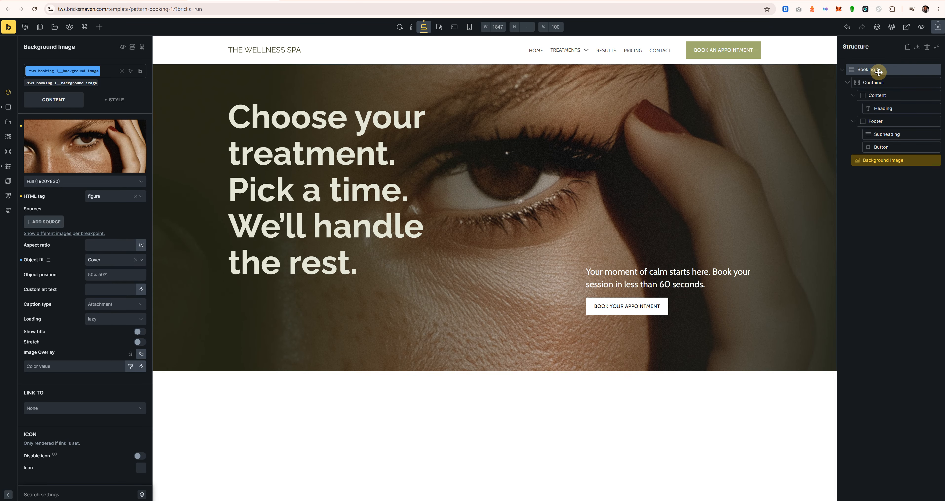
click(866, 70)
click(54, 243)
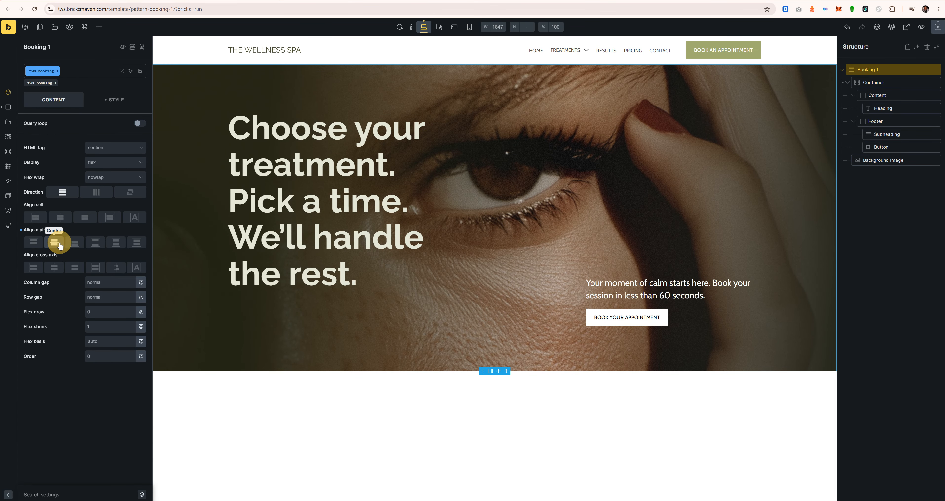
Step: At the tablet portrait breakpoint, set the Footer's max width to var(--width-m) and preview it at mobile landscape
click(440, 27)
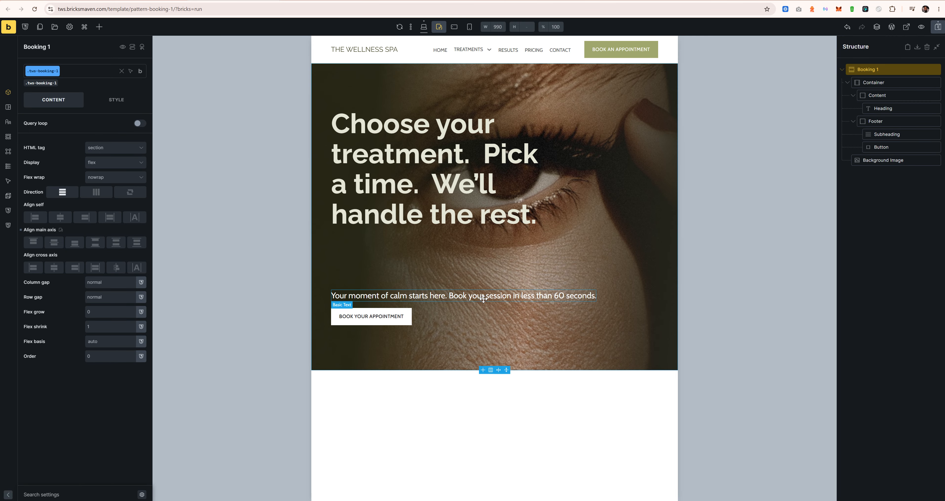
click(445, 276)
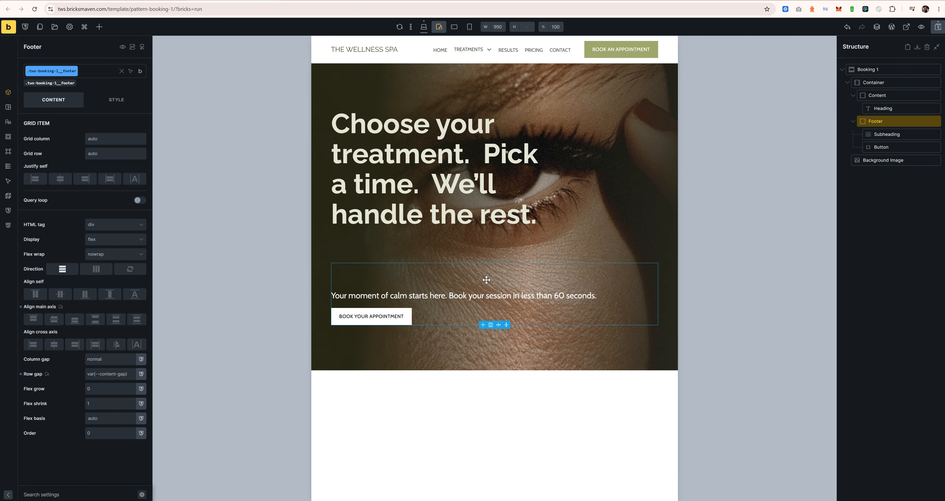
click(116, 99)
click(73, 126)
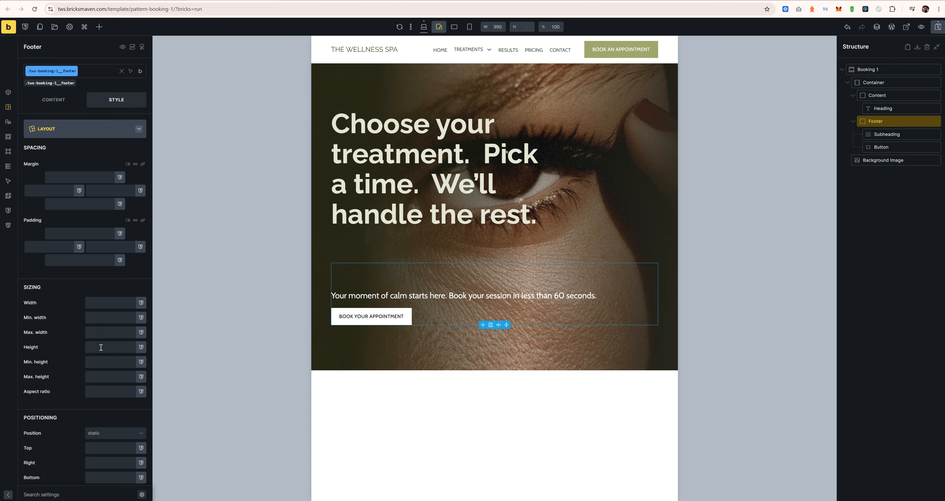
click(100, 331)
text(width)
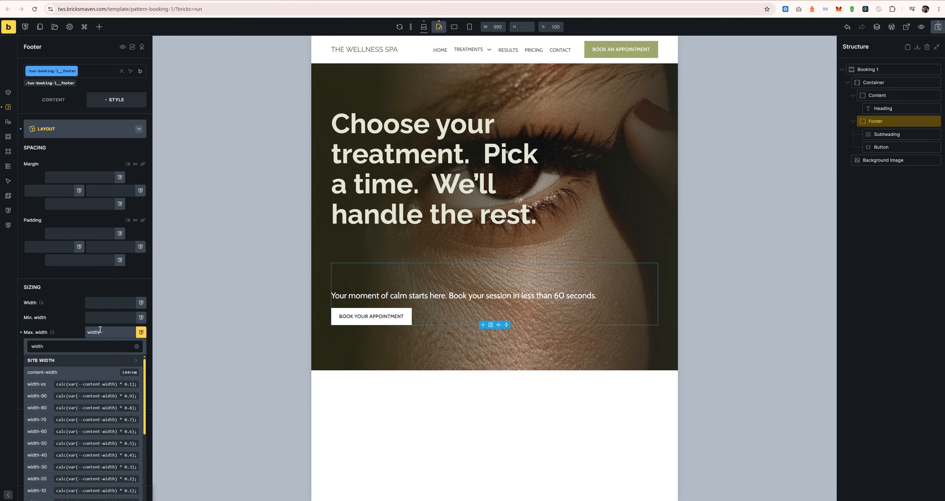
text(-m)
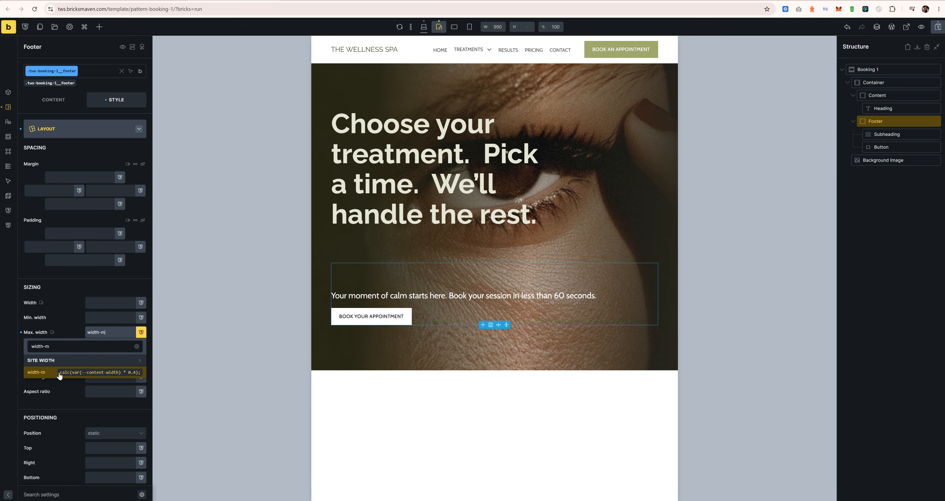
click(59, 372)
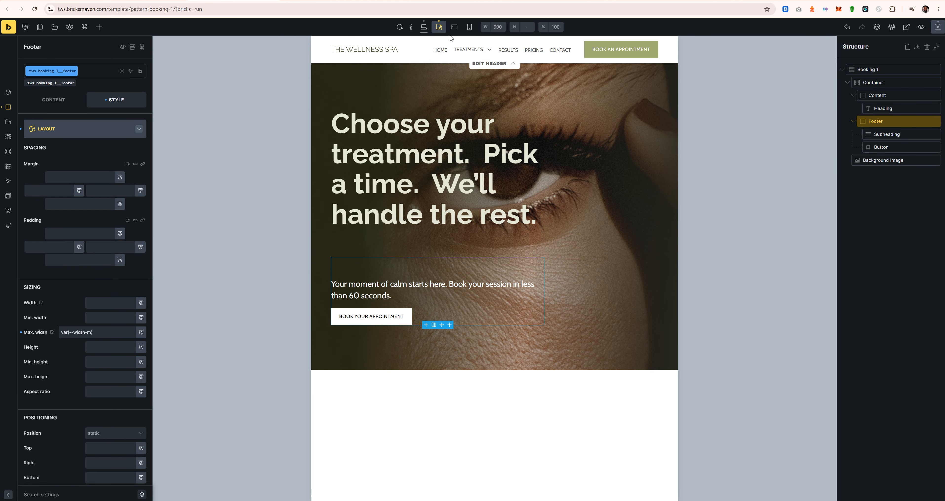
click(454, 26)
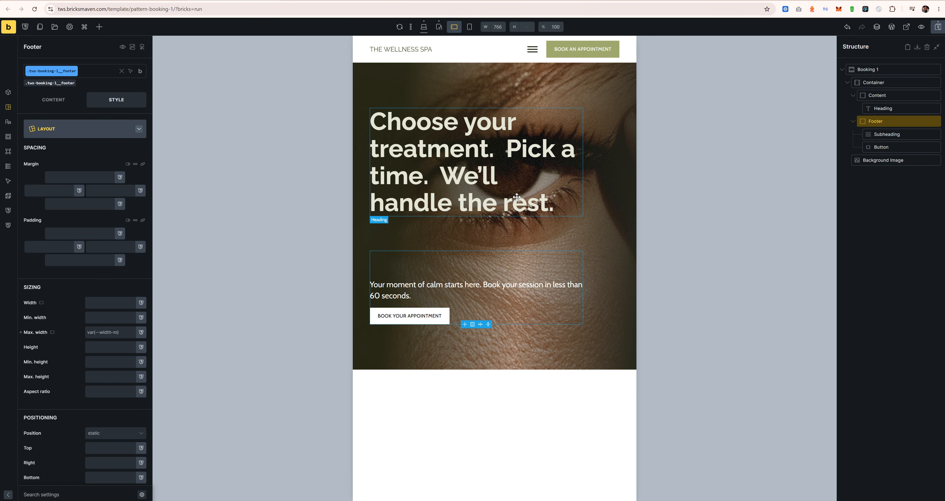
Step: At the tablet portrait breakpoint, try smaller and larger width variables for the Footer's max width, and settle on var(--width-30)
click(439, 26)
click(94, 334)
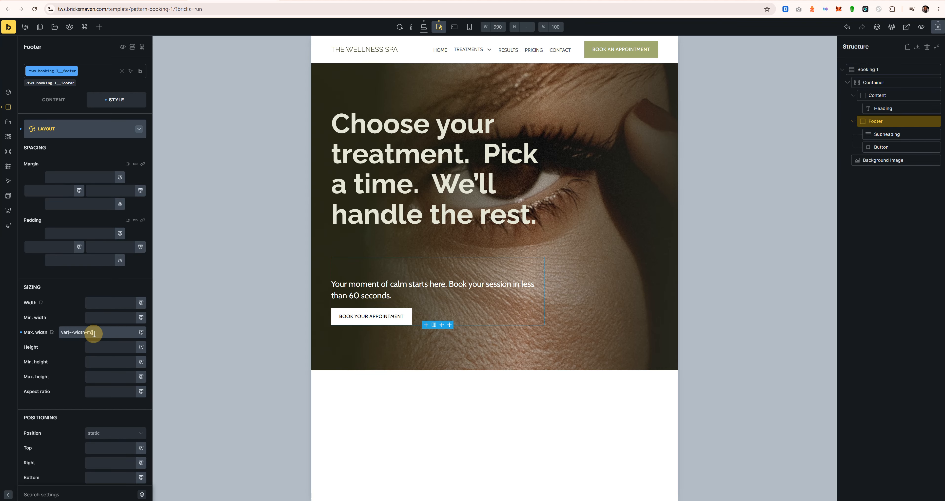
text(s)
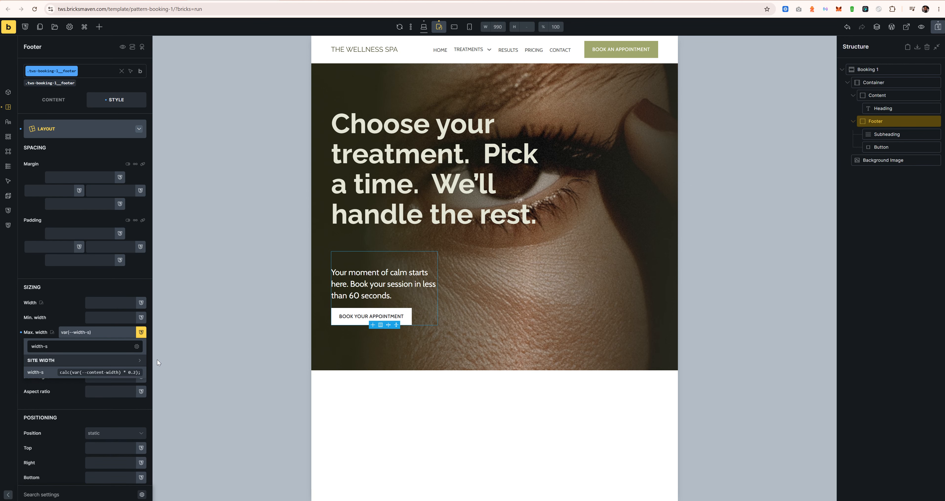
key(BackSpace)
text(30)
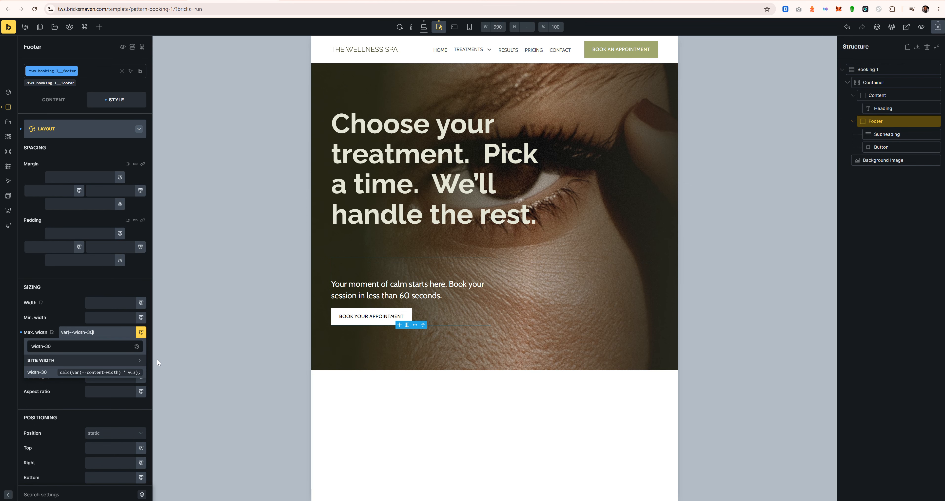
key(BackSpace)
text(4)
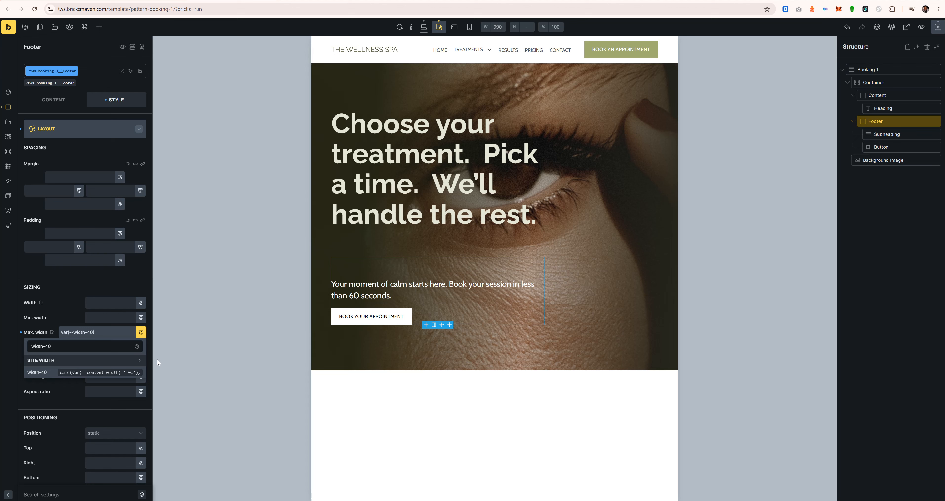
key(BackSpace)
text(3)
Step: Preview the Footer at the mobile landscape and mobile portrait breakpoints, and return to the desktop view
click(458, 26)
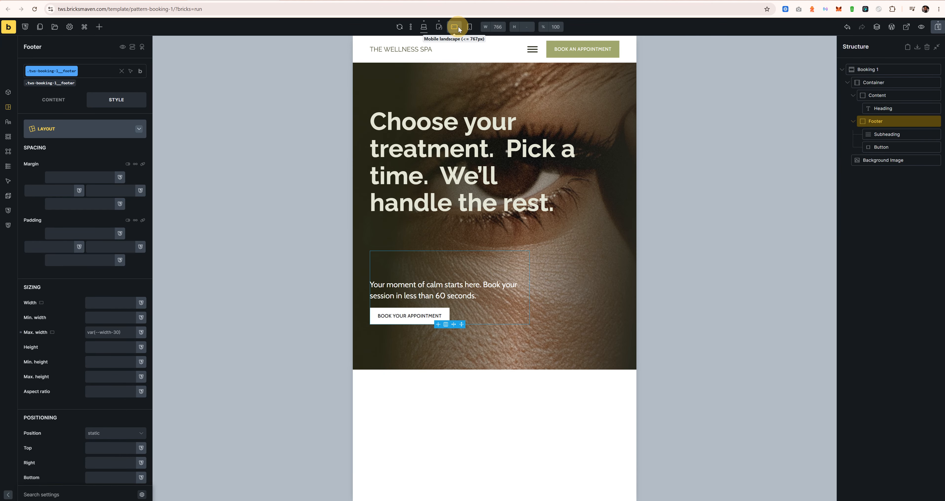
click(465, 26)
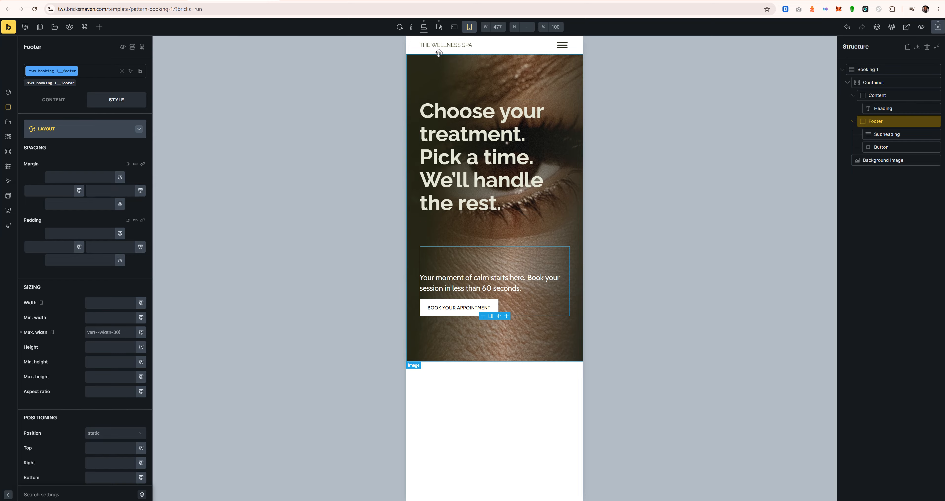
click(424, 26)
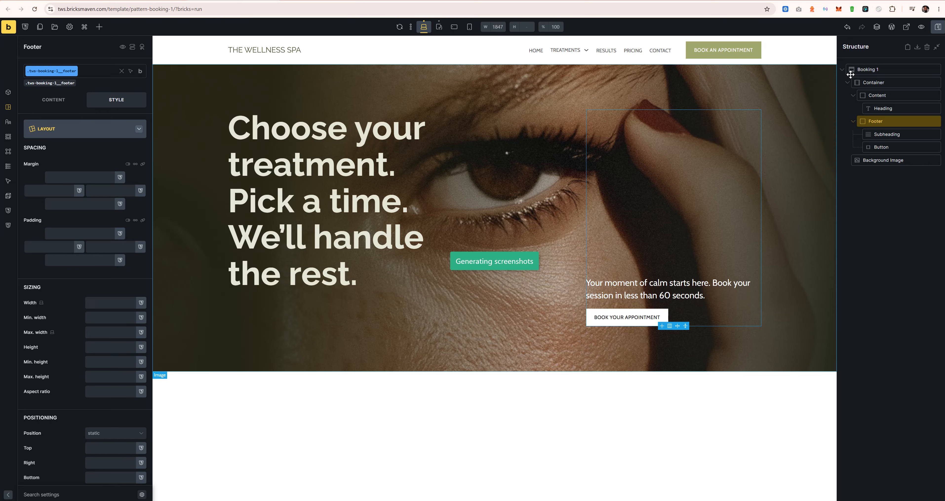
Step: Save the Booking 1 section as a component named Booking 1 in a new category called Pattern
click(865, 70)
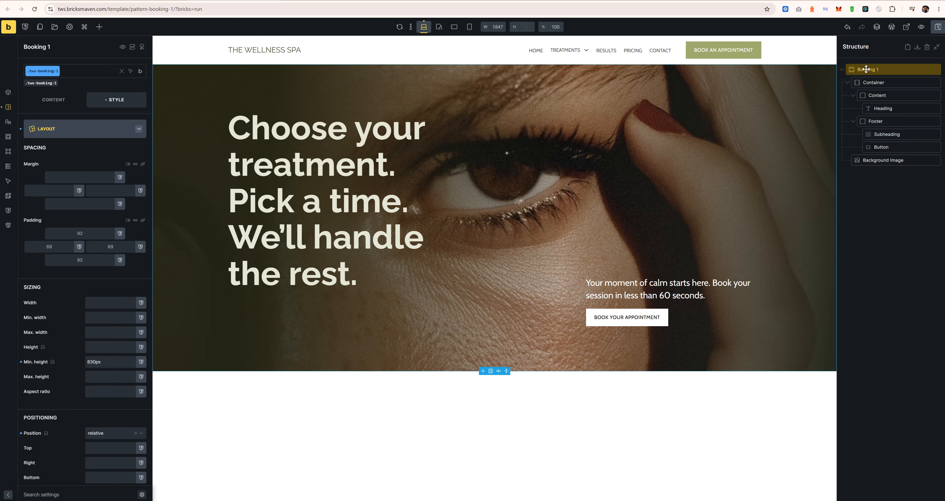
right_click(879, 72)
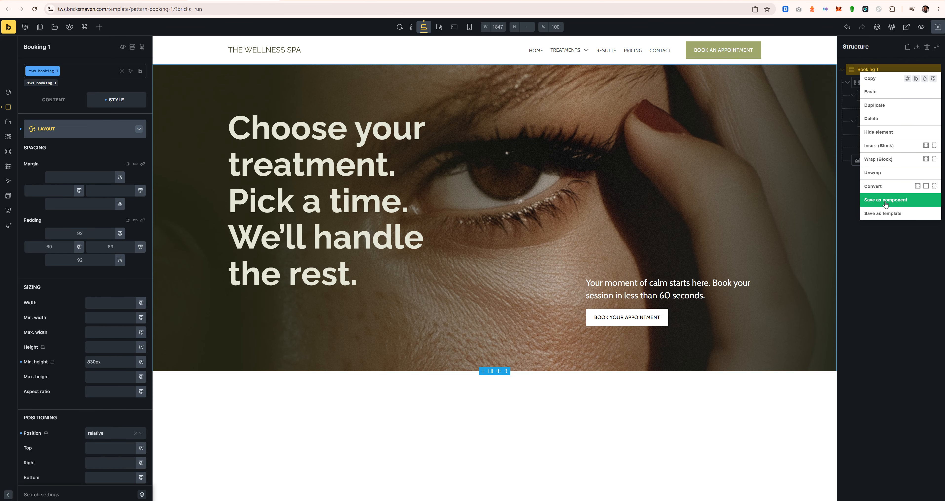
click(894, 197)
click(478, 258)
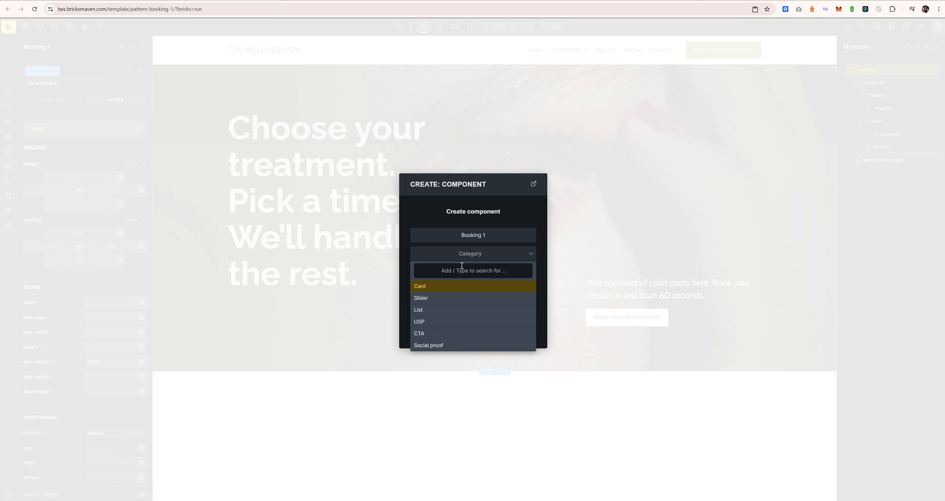
text(Pattern)
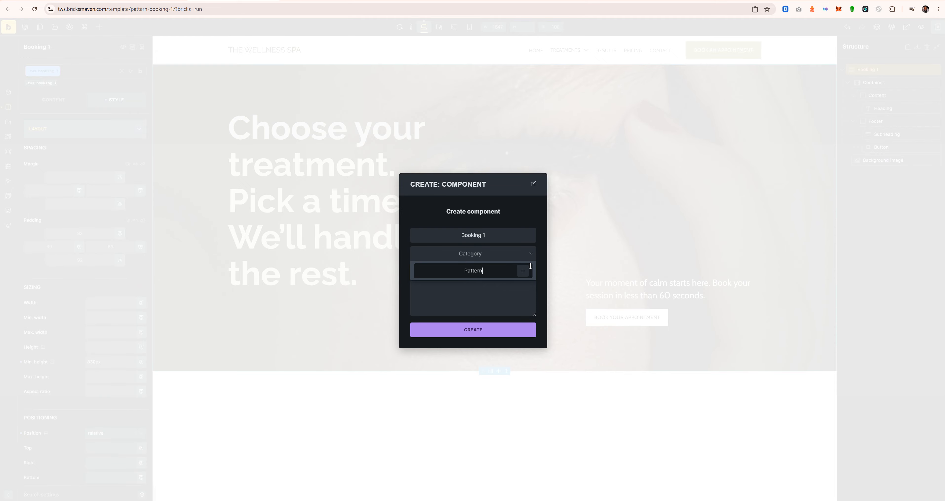
click(522, 271)
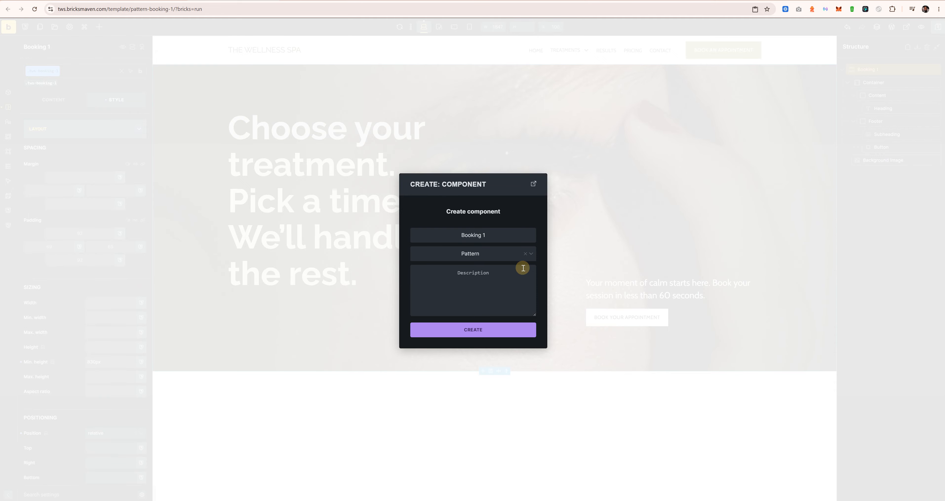
click(481, 330)
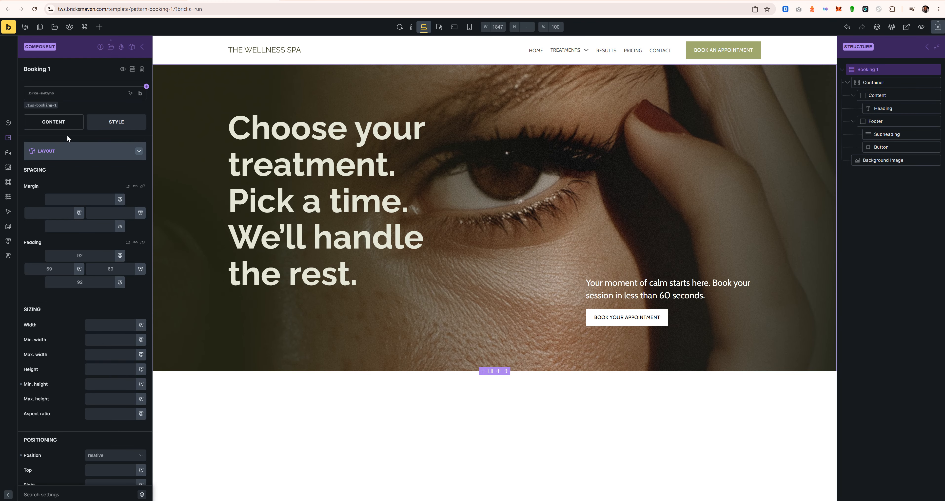
Step: Create an image property named Swap Image with Women-staring-in-your-eyes.jpg as default, and connect it to the Background Image element's image
click(900, 159)
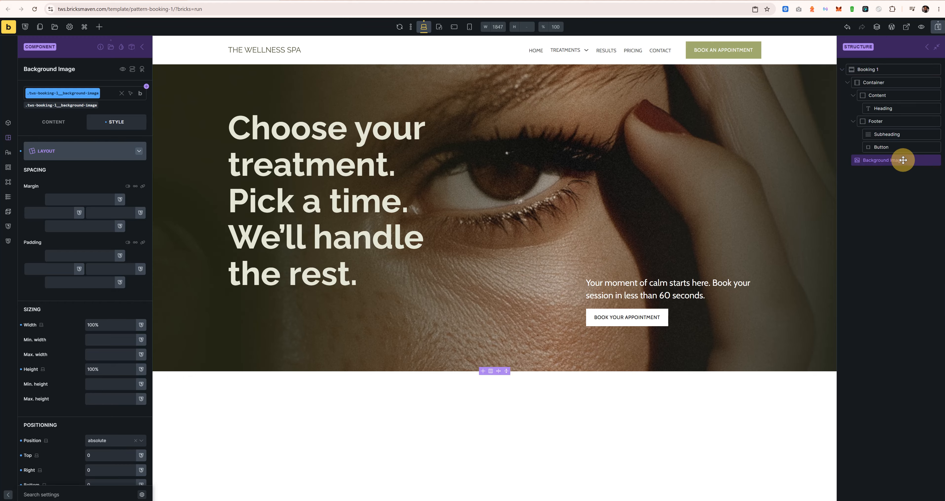
click(53, 131)
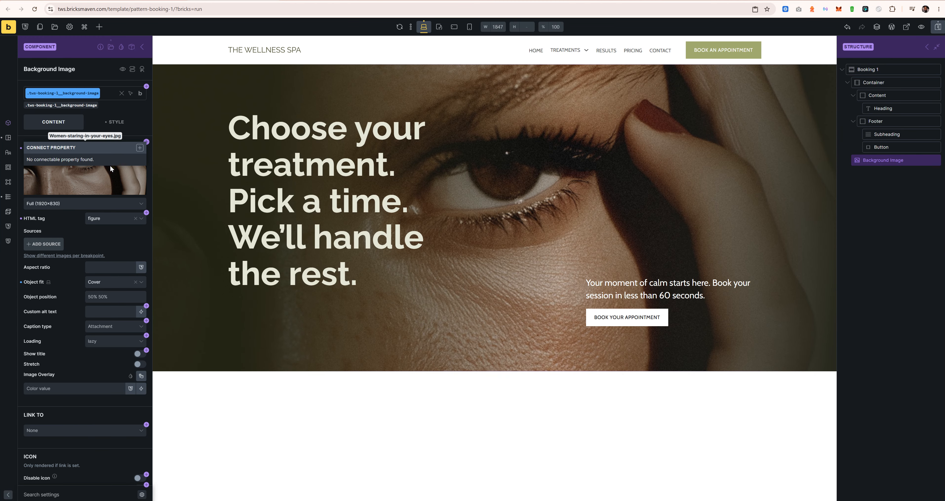
click(139, 148)
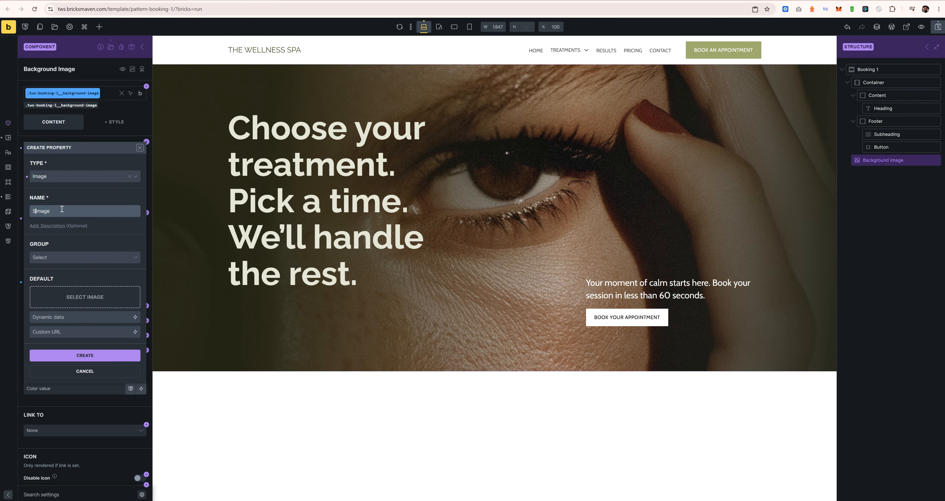
click(76, 302)
click(225, 117)
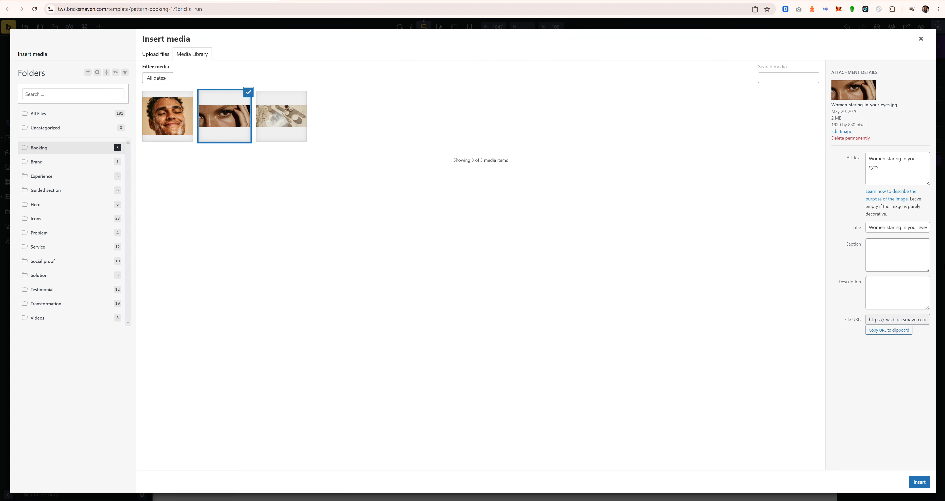
click(919, 482)
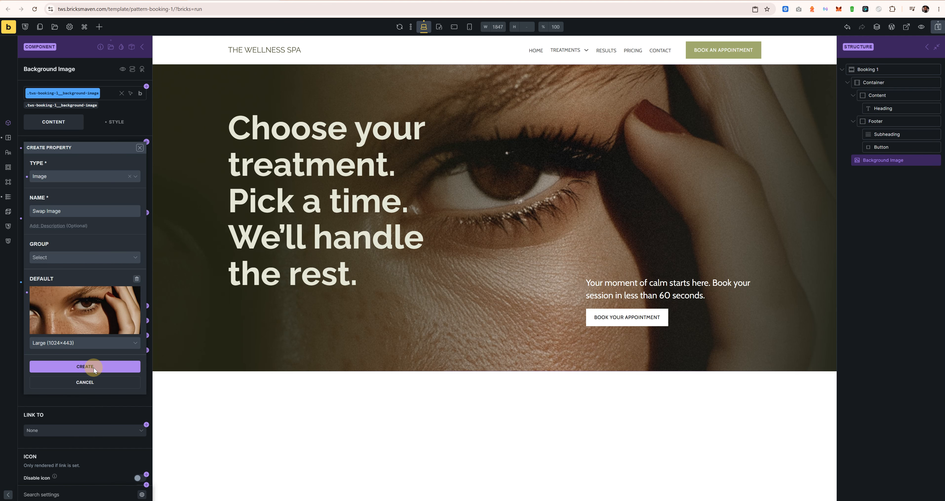
click(94, 367)
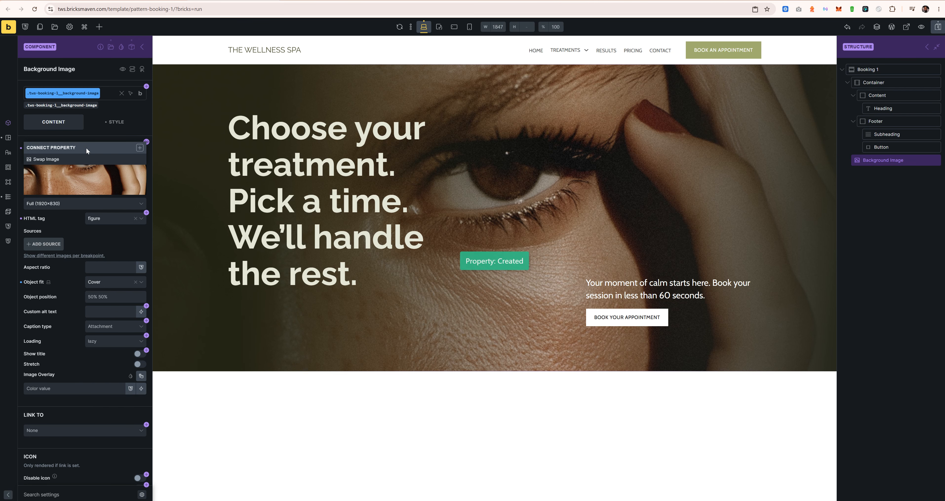
click(81, 158)
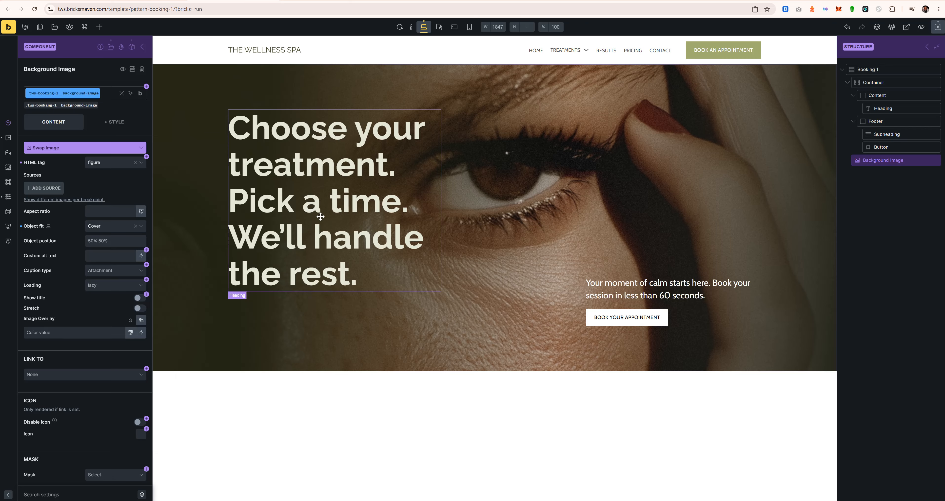
Step: Create a text property named Booking Heading with default "Choose your treatment. Pick a time. We’ll handle the rest." and connect it to the Heading's text
click(900, 106)
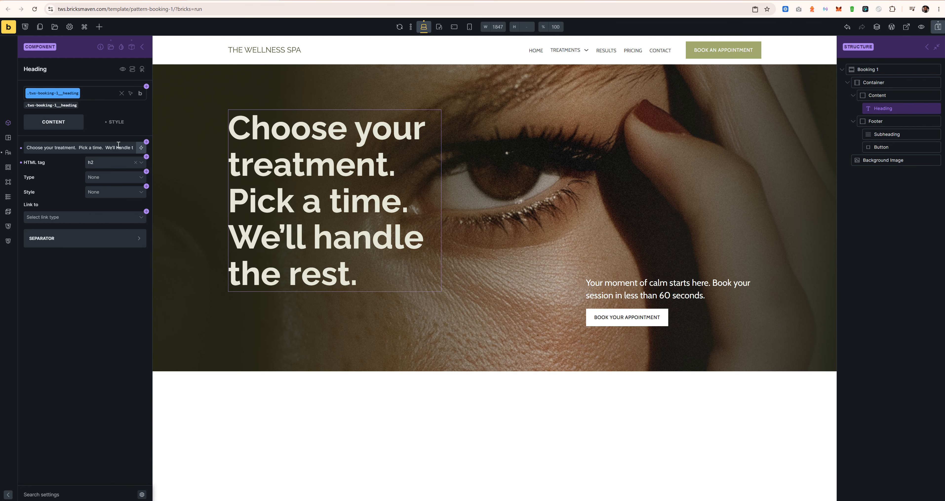
click(146, 142)
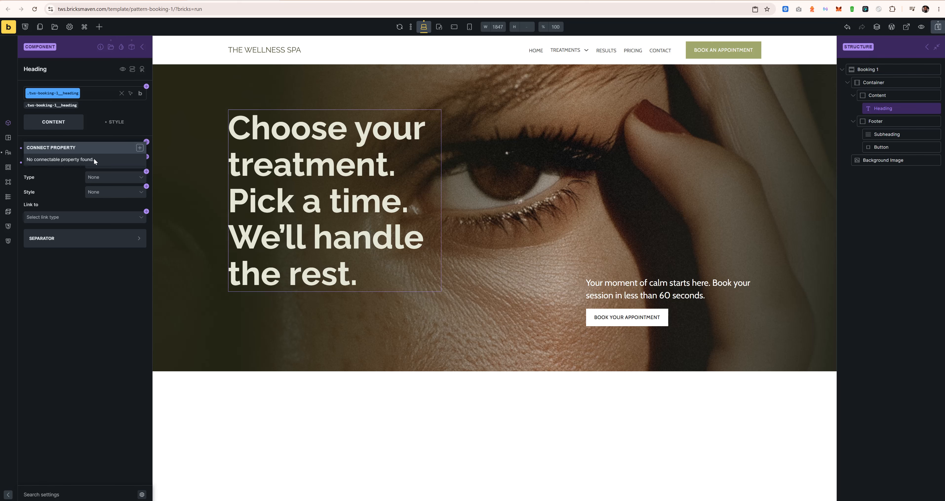
click(140, 148)
double_click(65, 211)
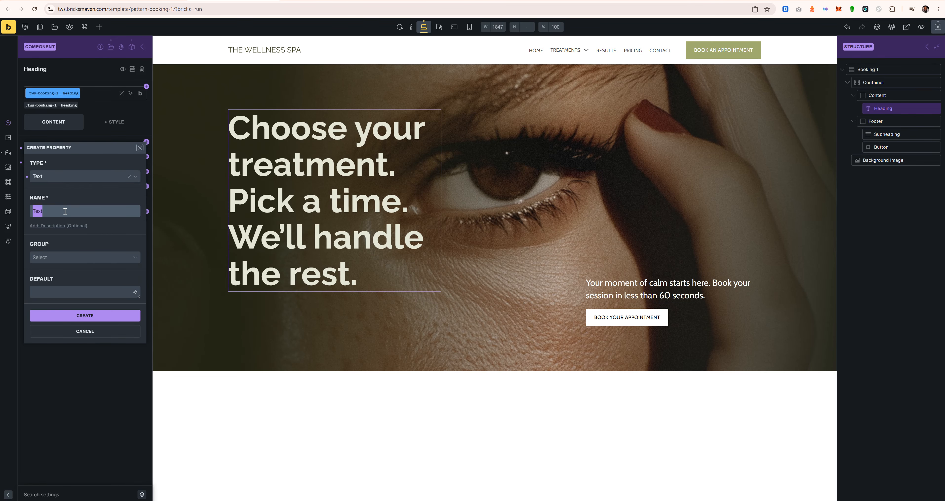
text(Booking Heading)
click(62, 292)
text(Choose your treatment. Pick a time. We’ll handle the rest.)
click(90, 329)
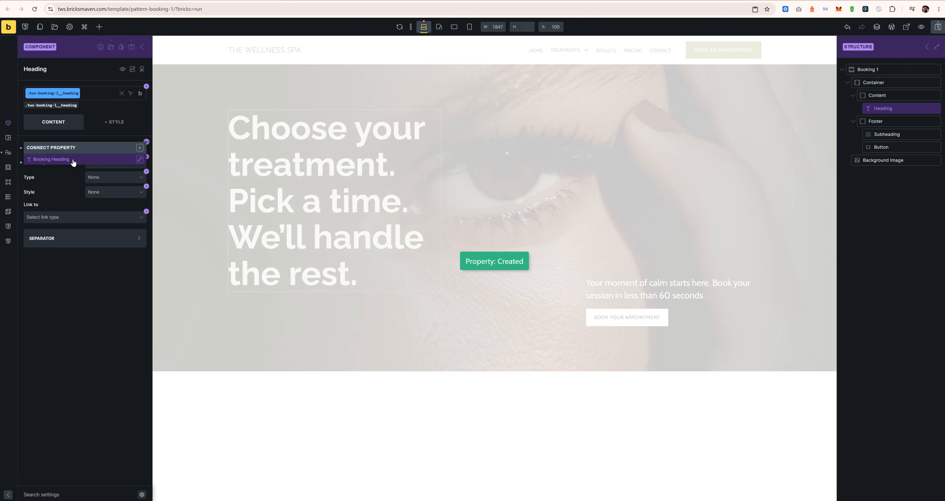
click(70, 160)
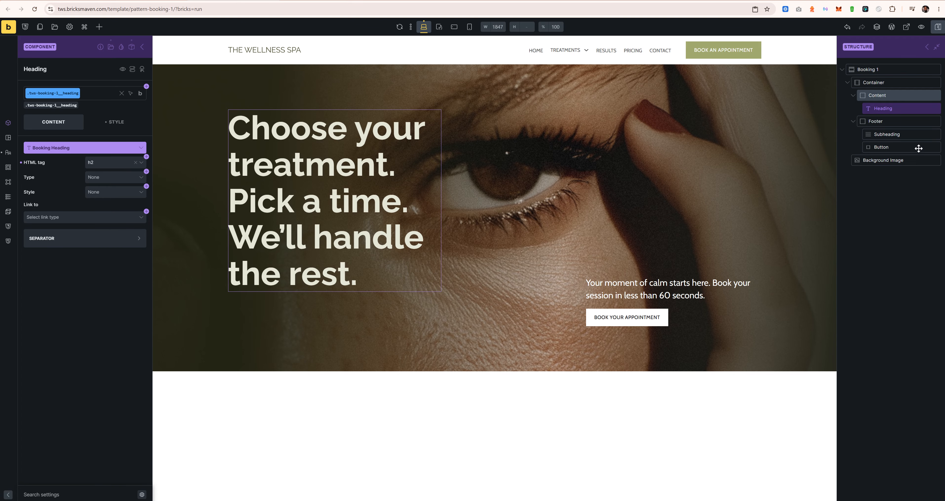
Step: Save the template and copy the text of the Subheading element in the Footer
key(ctrl+s)
click(883, 122)
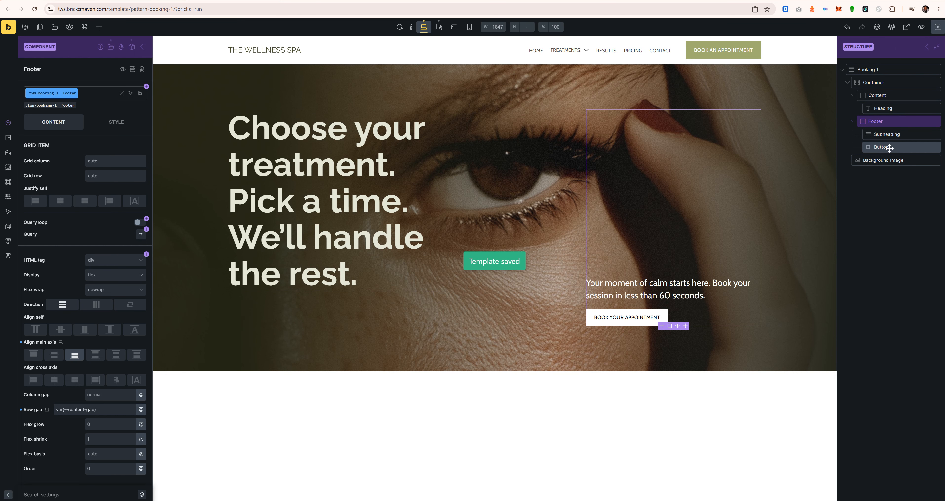
click(886, 135)
click(69, 151)
key(ctrl+a)
key(ctrl+c)
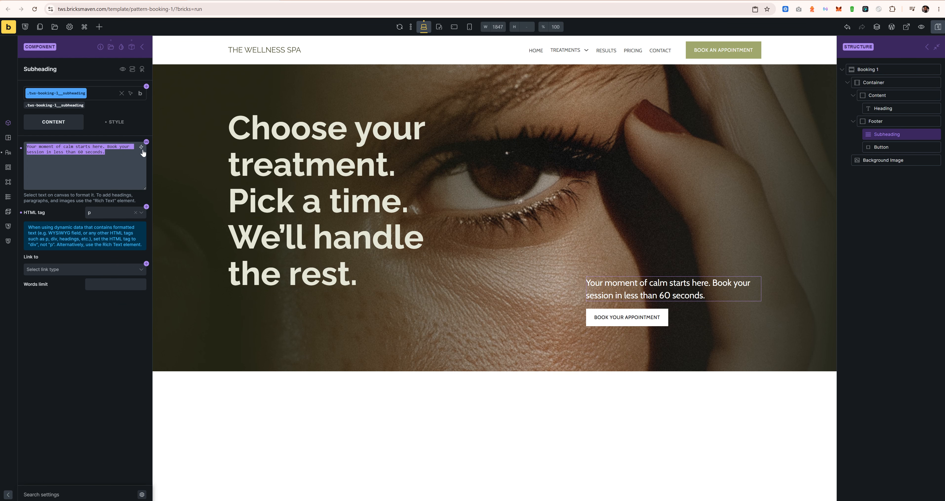
Step: Create a text property named Subheading with the copied sentence as default and connect it to the Subheading element's text
click(147, 141)
click(139, 147)
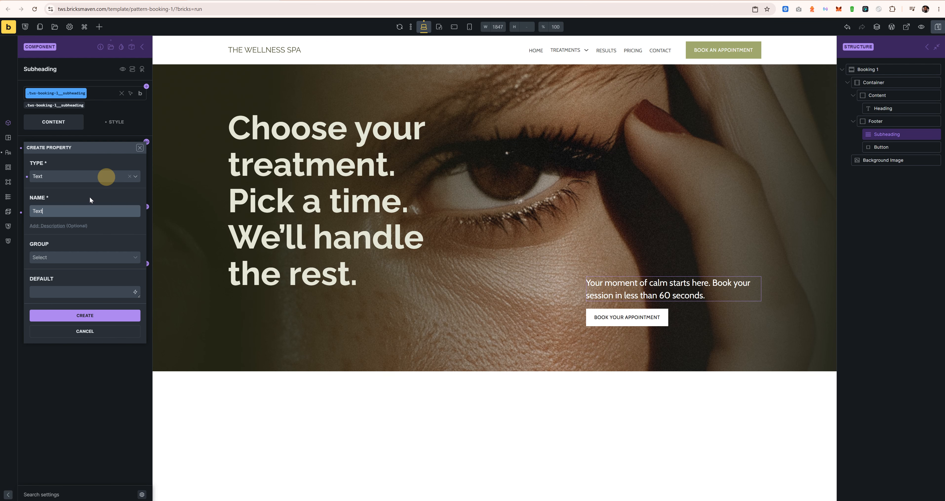
double_click(83, 205)
text(Subheading)
click(65, 293)
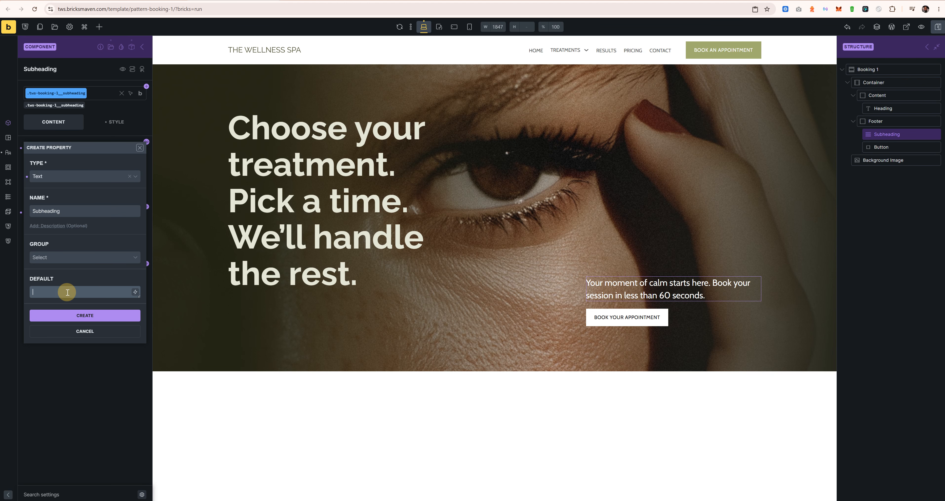
key(ctrl+v)
click(85, 334)
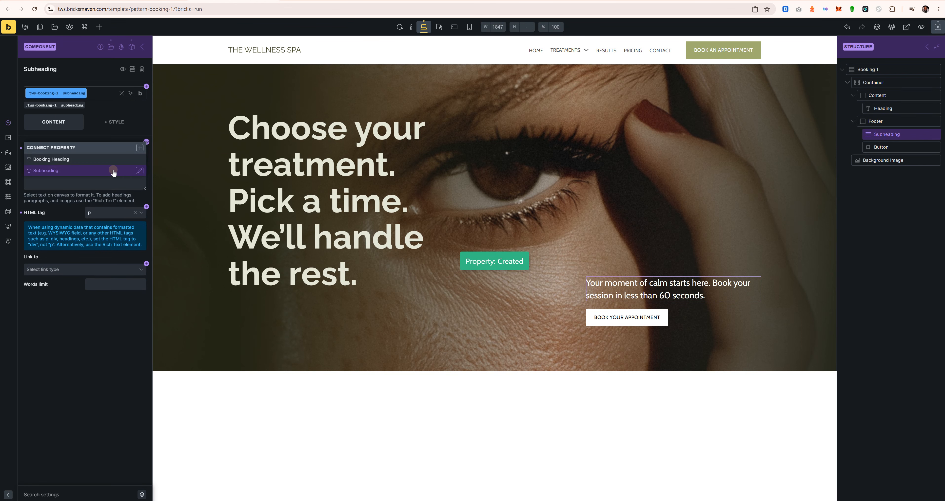
click(113, 171)
Step: Create a text property named CTA label with default "Book your appointment" and connect it to the Button's text
click(887, 147)
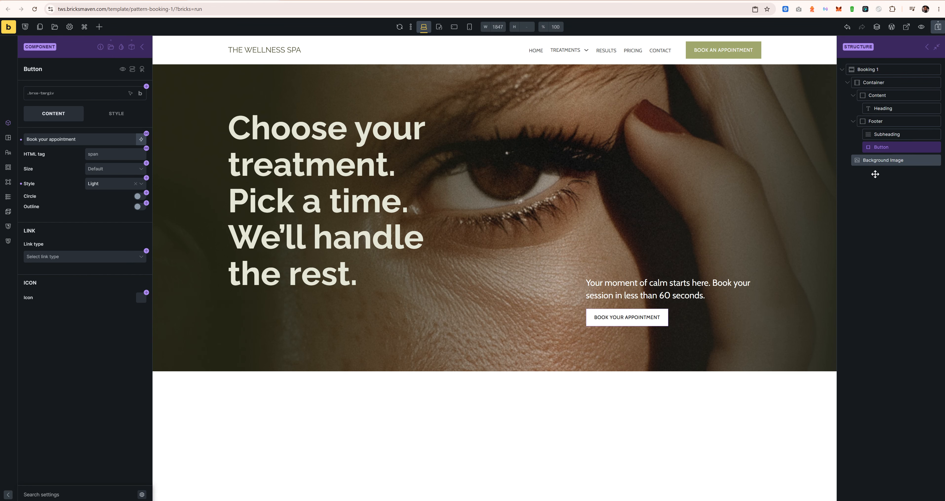
click(109, 136)
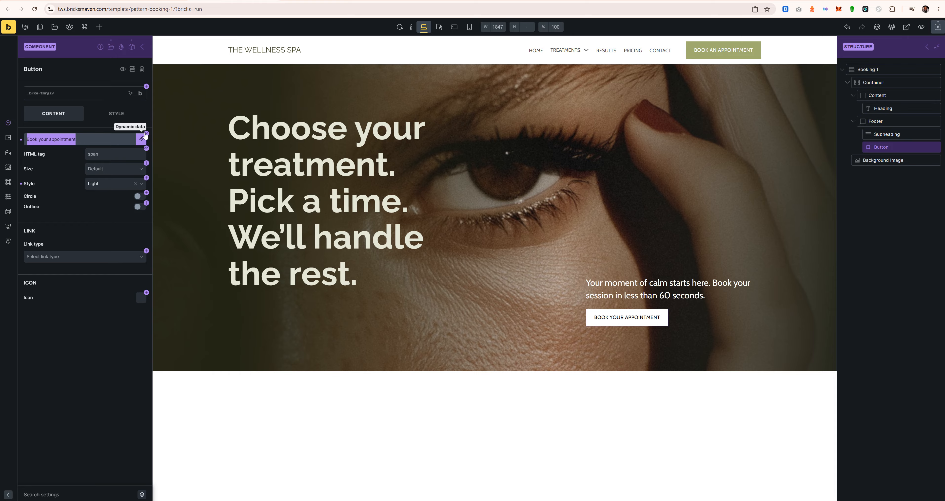
click(141, 138)
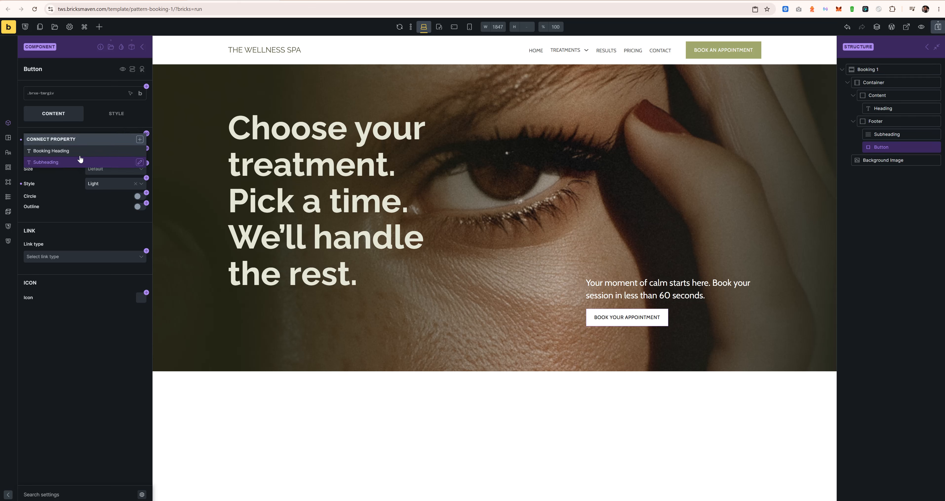
click(102, 170)
double_click(78, 198)
text(V)
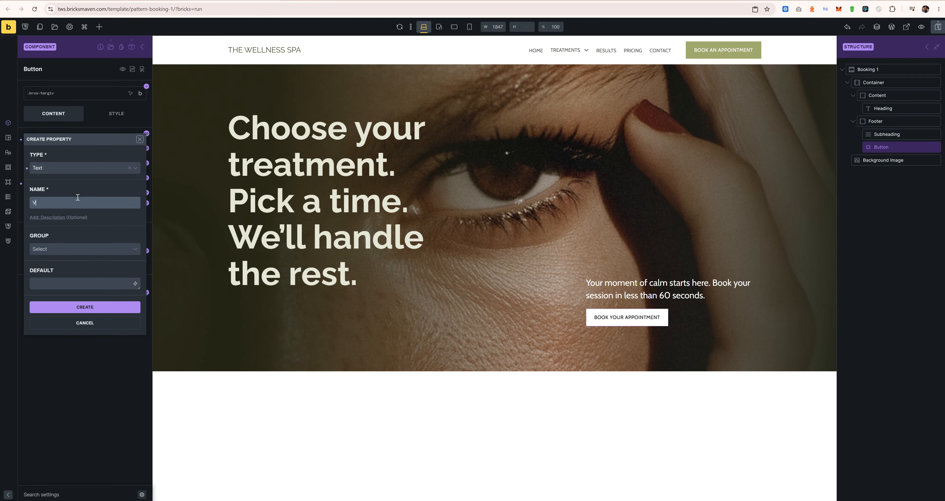
key(BackSpace)
text(CT)
click(56, 283)
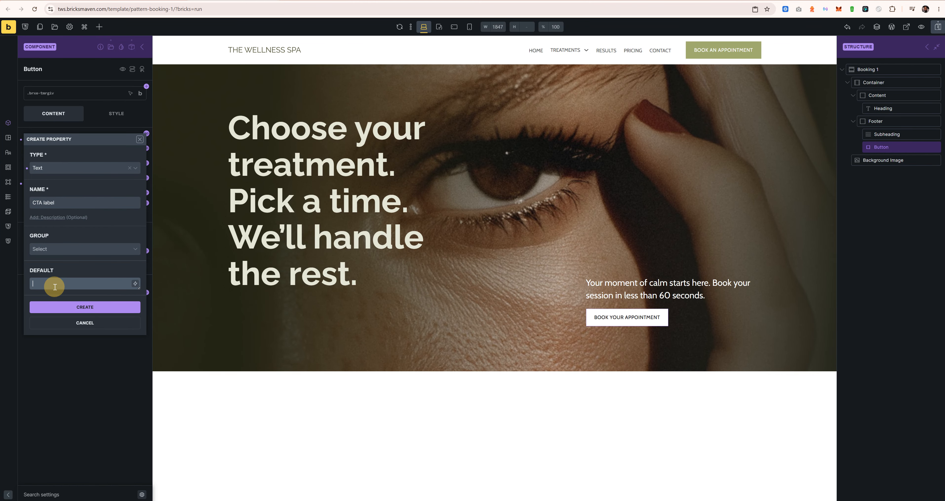
text(Book your appointment)
click(86, 309)
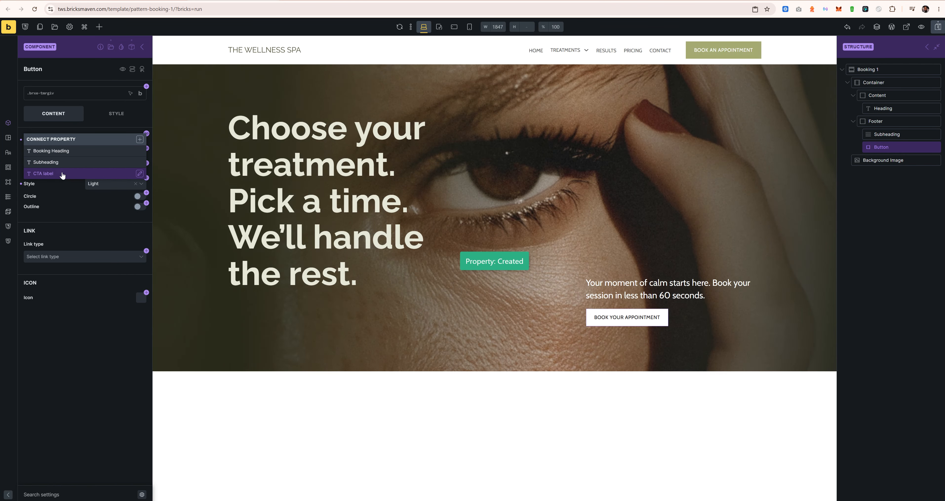
click(64, 173)
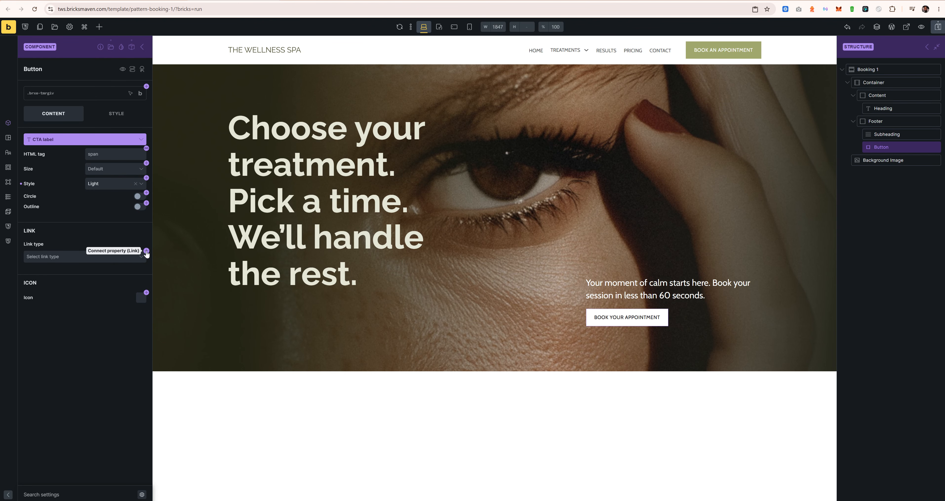
Step: Create a link property named CTA Link, connect it to the Button's link, and return to the component instance
click(146, 251)
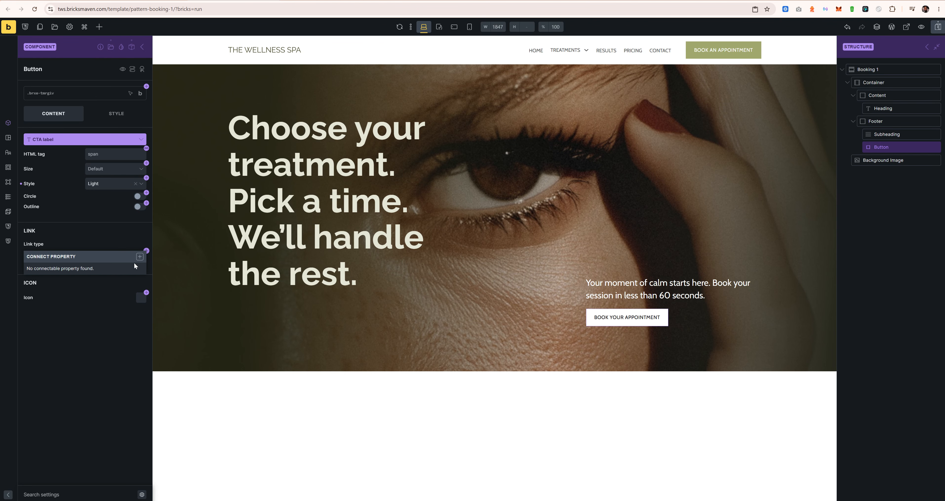
click(134, 261)
double_click(69, 316)
text(CTA Link)
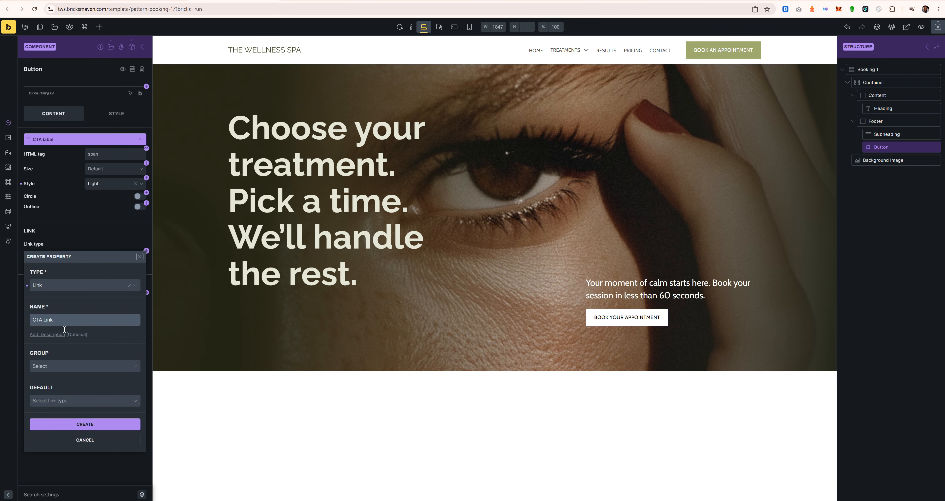
click(88, 426)
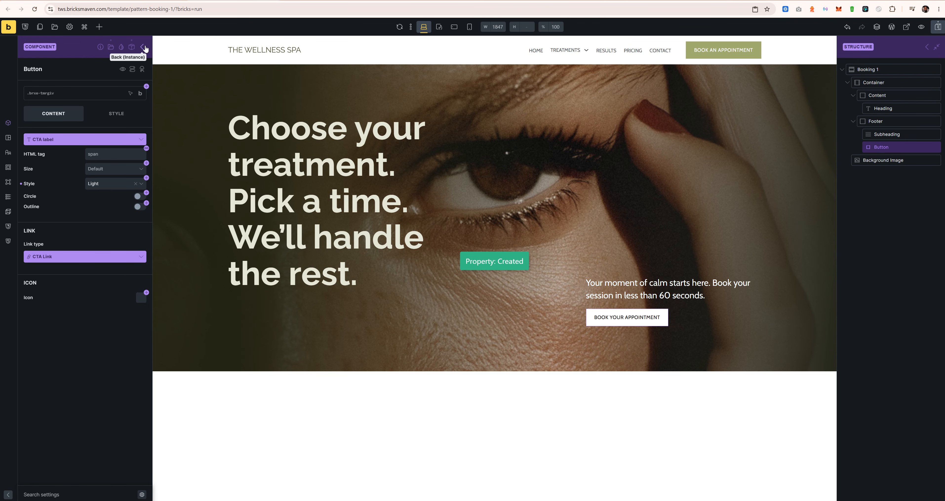
click(143, 47)
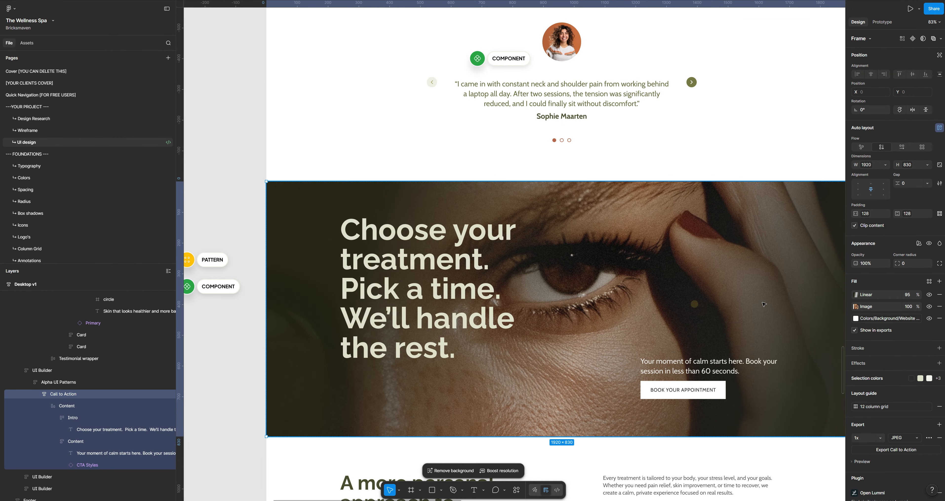
Step: In the Figma design, go to the Desktop v2 booking section and inspect its white card over the background image
drag(755, 274, 693, 271)
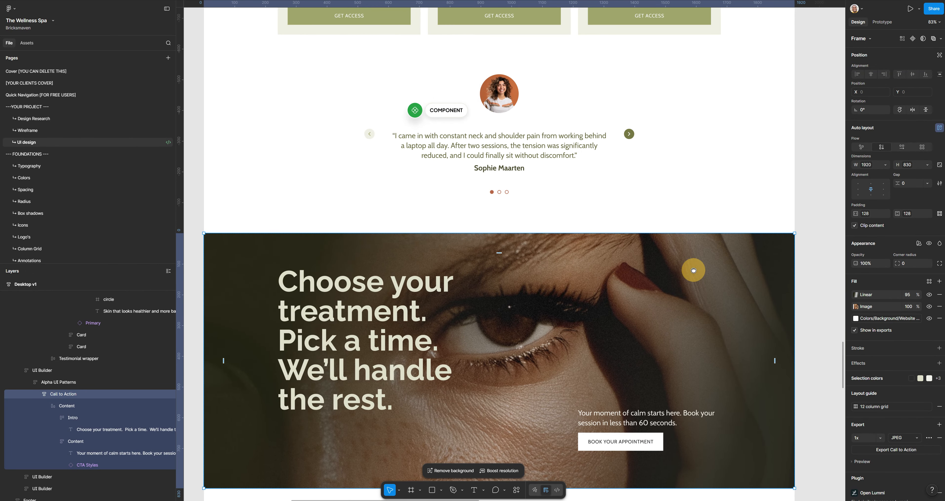
click(802, 258)
drag(768, 239, 620, 403)
drag(713, 224, 532, 404)
drag(752, 103, 622, 317)
ctrl+click(551, 288)
ctrl+click(527, 223)
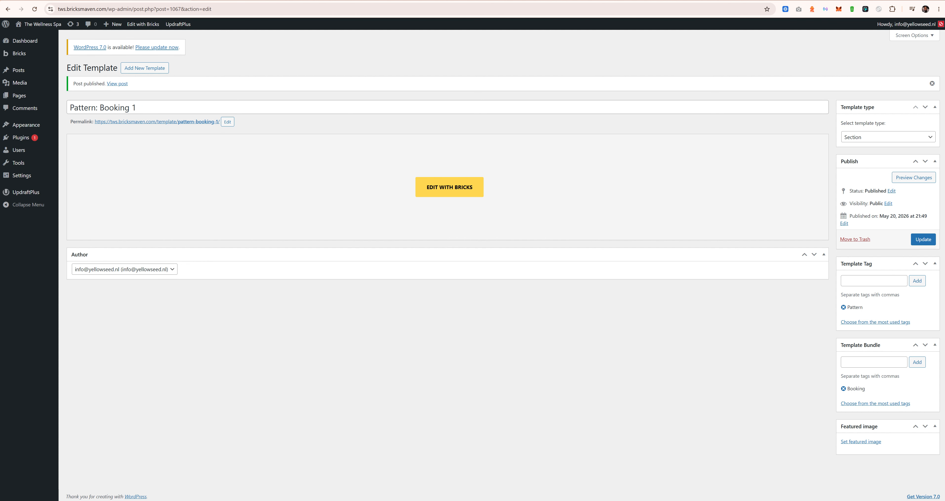
Step: In WordPress, add a new template titled "Pattern: Booking 2" with the template type Section
drag(138, 107, 22, 111)
key(ctrl+c)
click(144, 69)
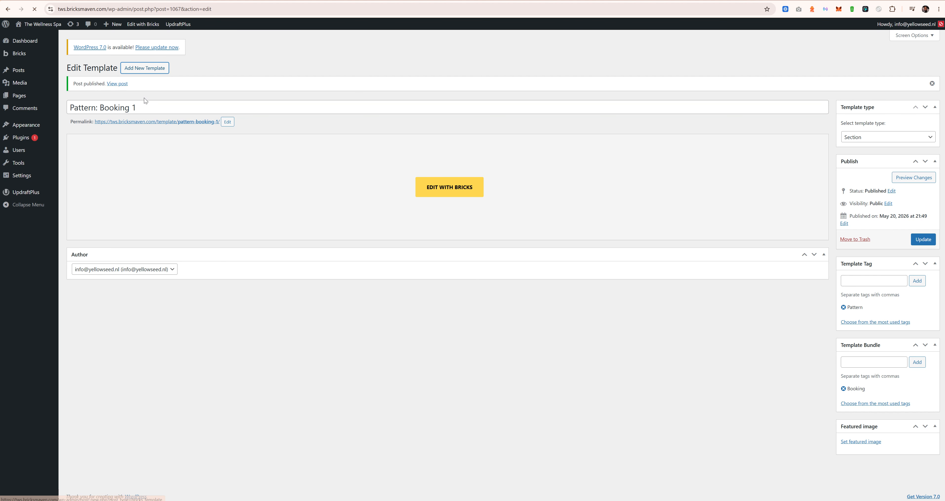
click(135, 84)
key(ctrl+v)
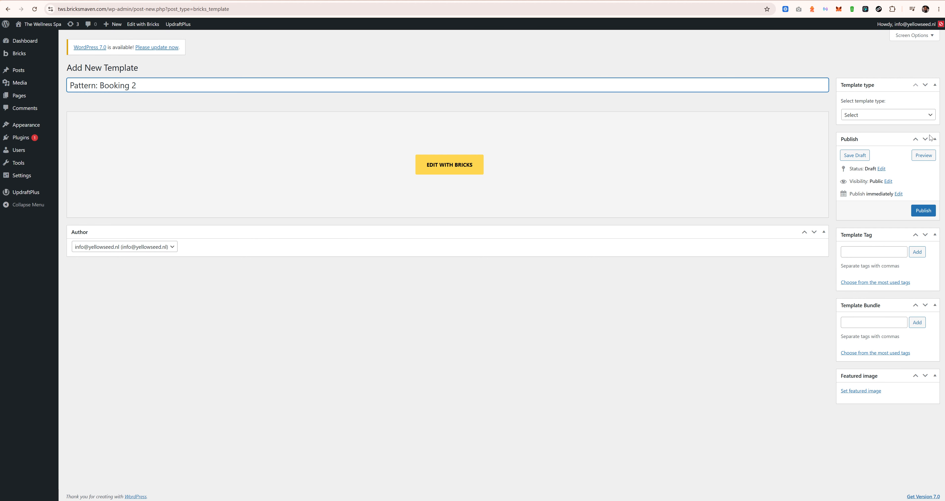
click(907, 116)
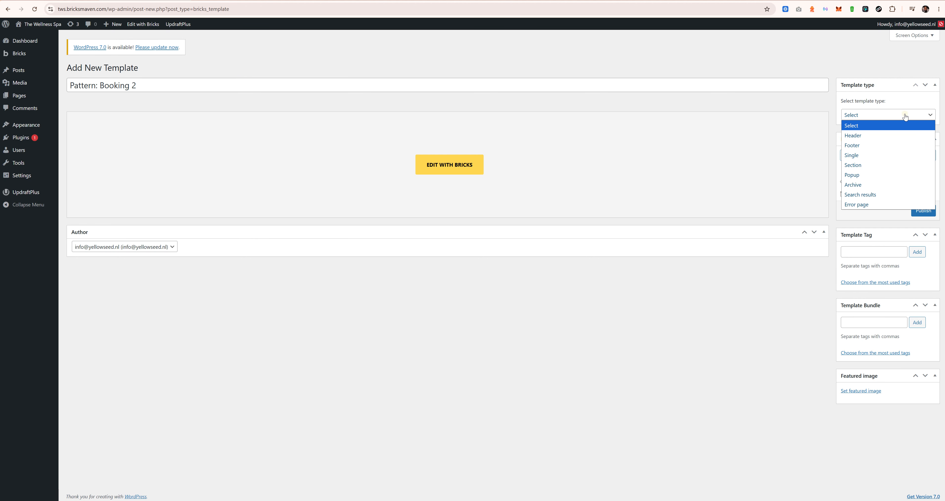
click(877, 166)
Step: Assign the template tag Pattern and the template bundle Booking, and publish the template
click(875, 252)
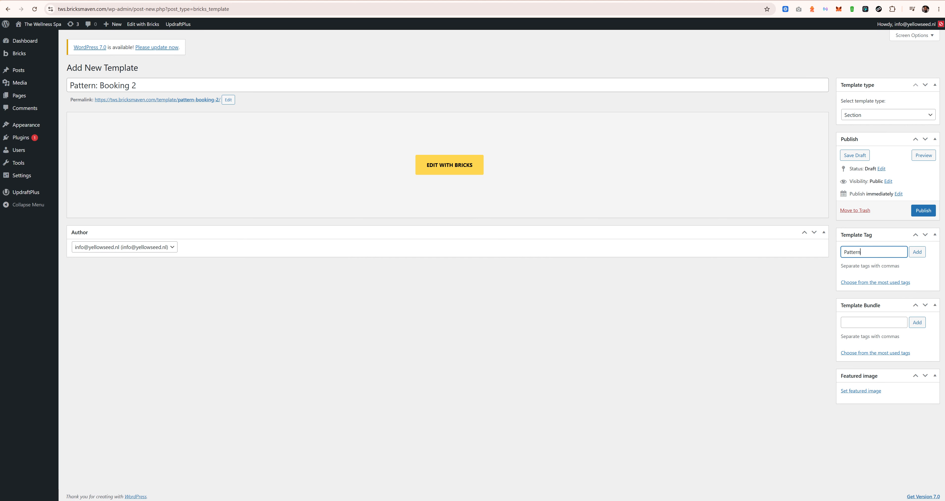
click(916, 252)
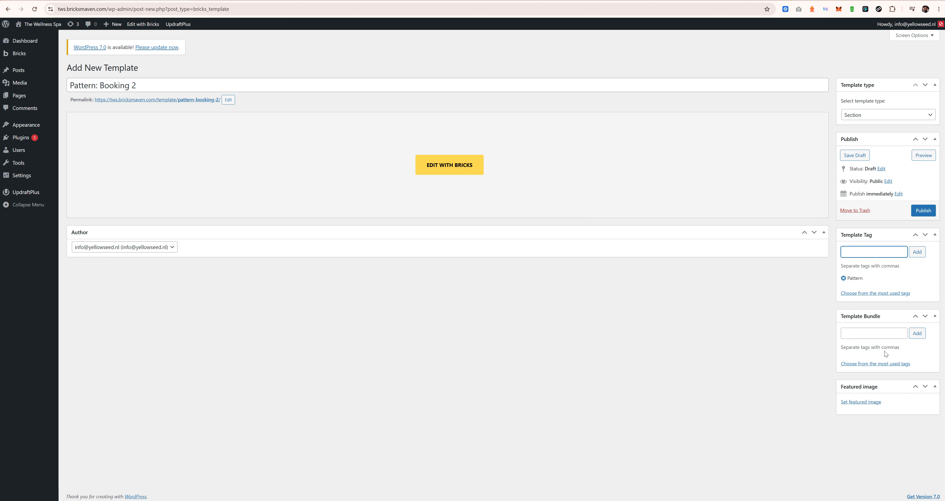
click(877, 334)
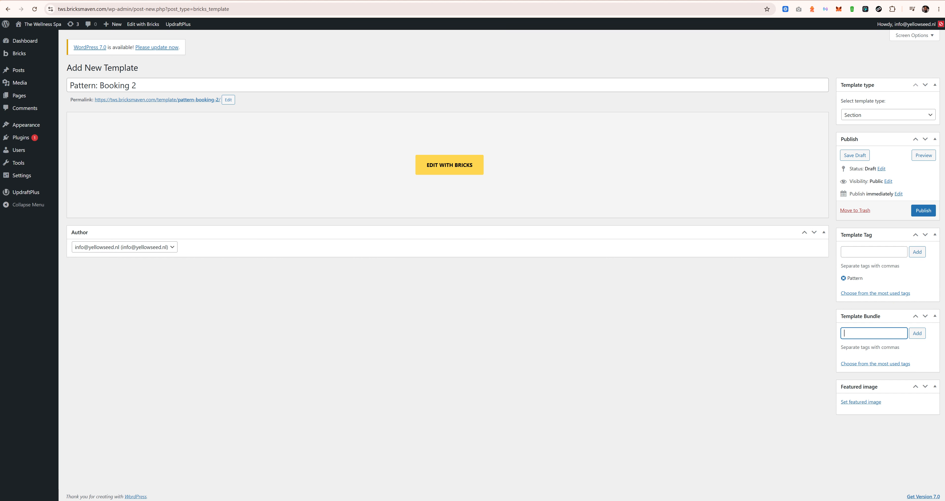
text(Booking,)
click(916, 333)
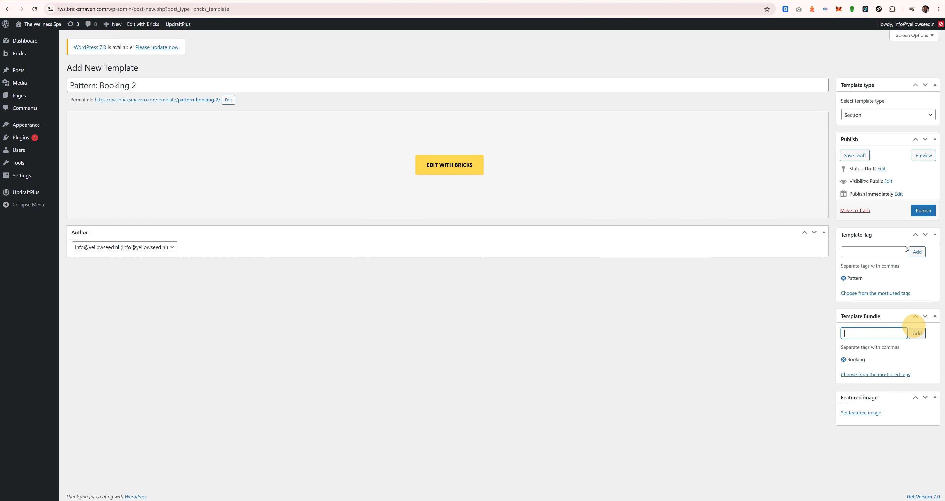
click(920, 214)
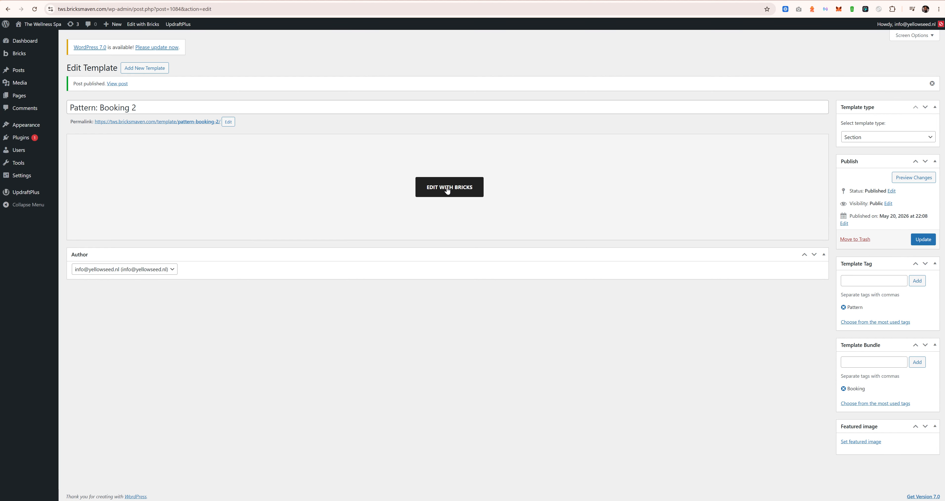
Step: Open the Booking 2 template in the Bricks editor in a new tab, checking the booking card's design in Figma
right_click(447, 188)
click(476, 199)
click(325, 1)
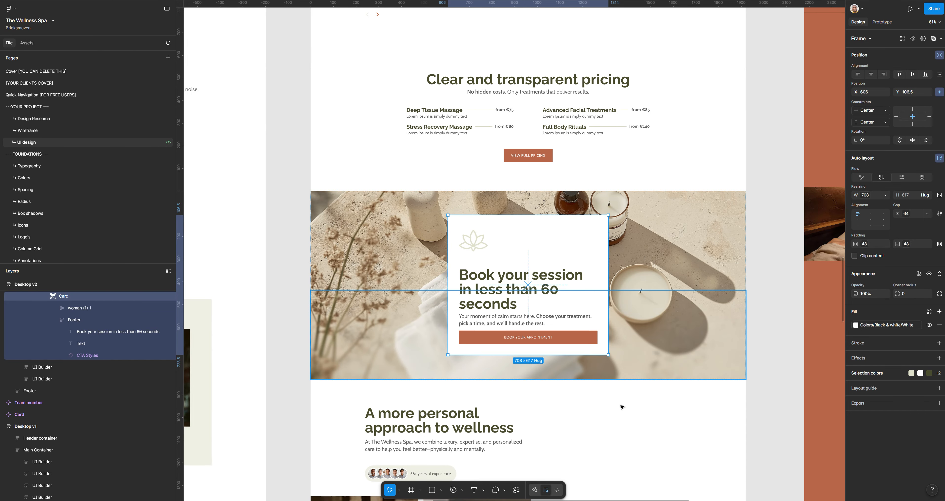
key(alt+Tab)
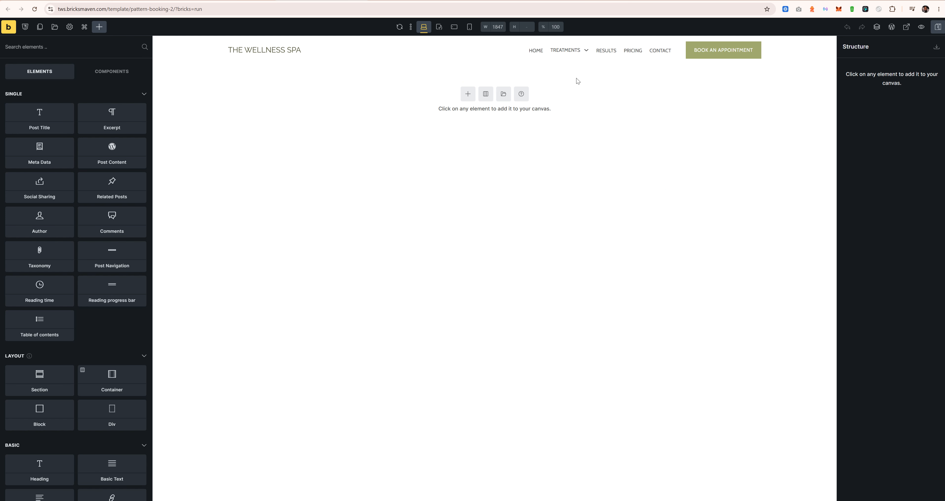
Step: Add a section named Booking 2 to the empty canvas and give it the class tws-booking-2
click(55, 388)
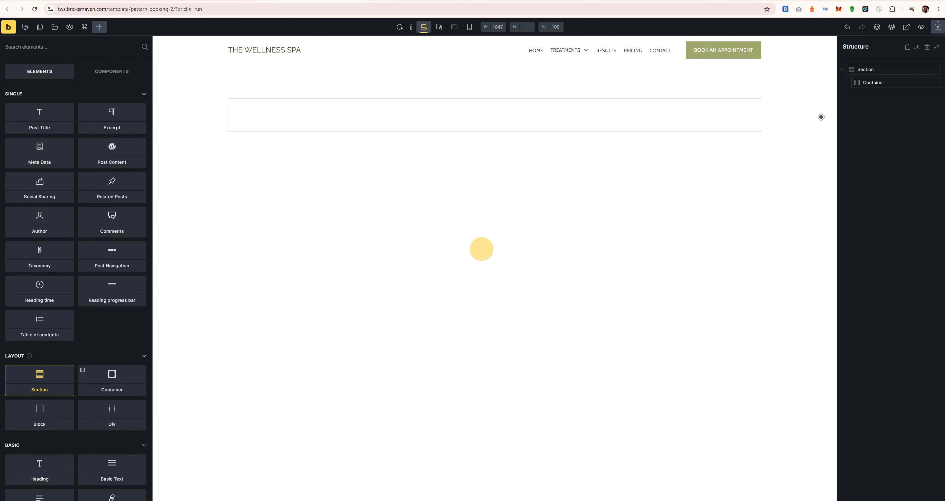
double_click(872, 69)
text(Booking 2)
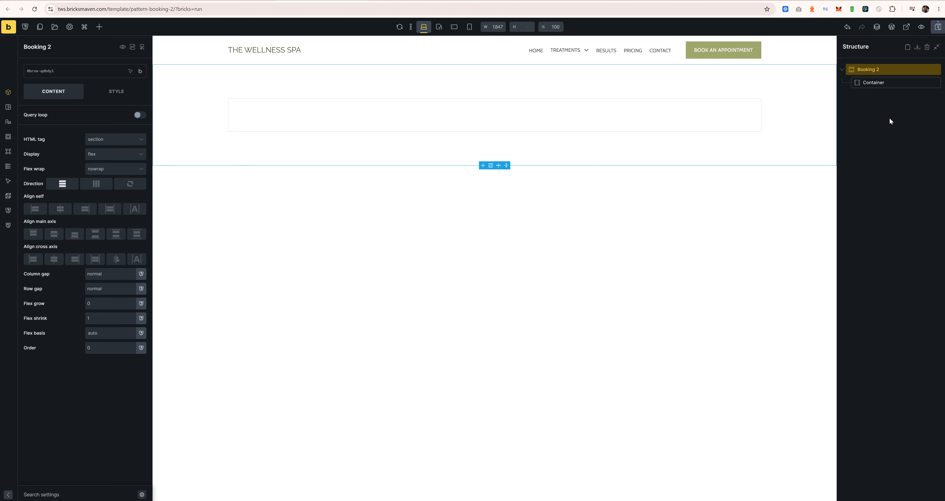
click(63, 71)
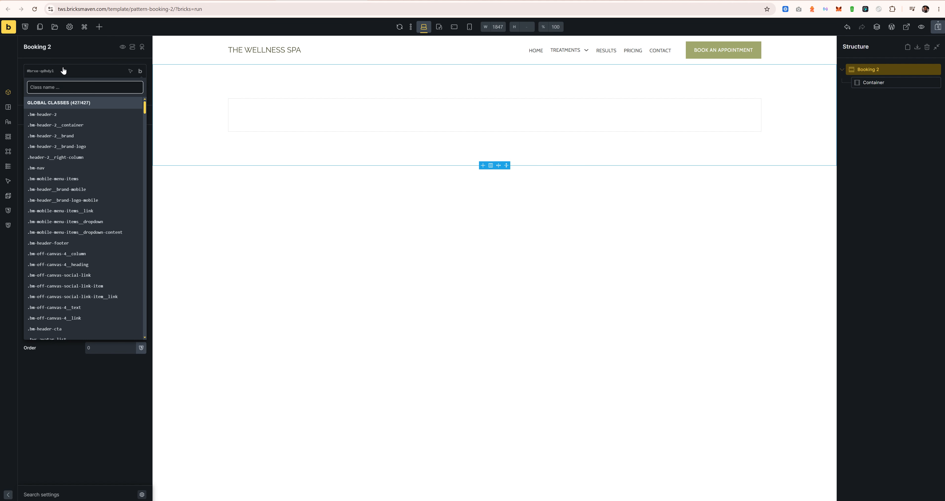
text(tws-booking-2)
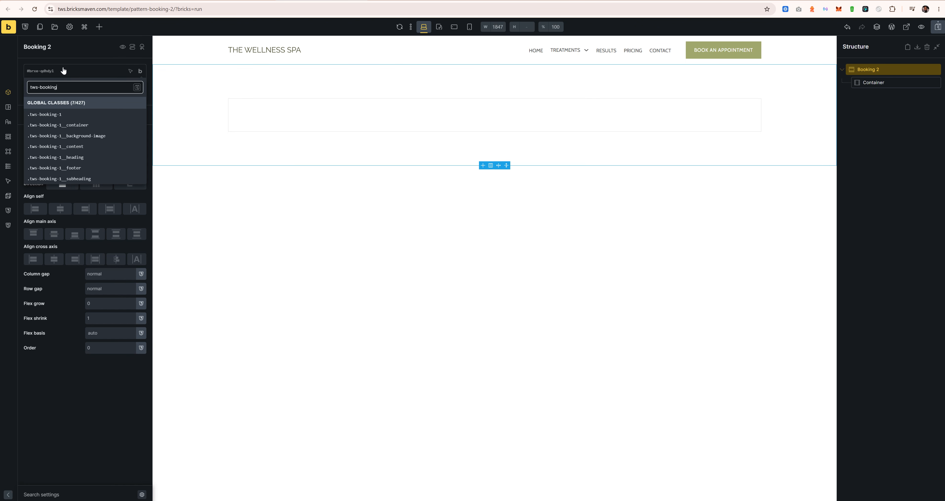
key(Return)
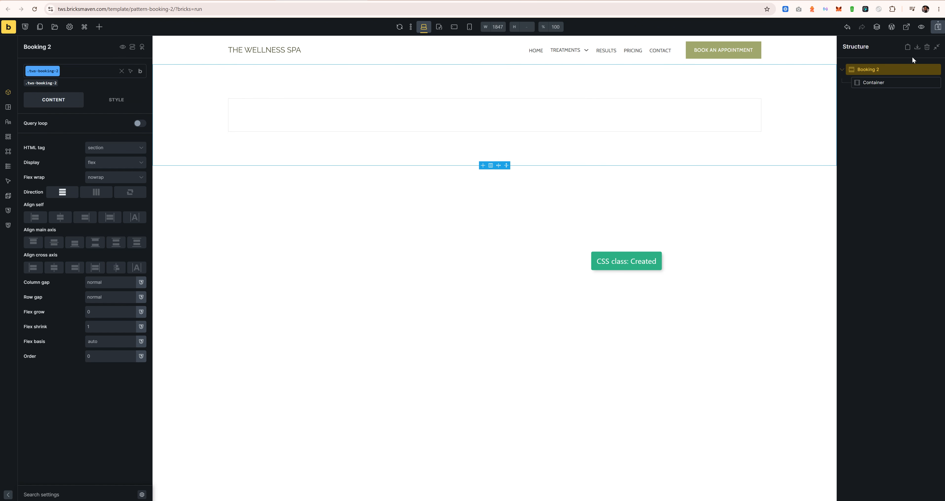
Step: Give the container inside the Booking 2 section the class tws-booking-2__container
click(896, 82)
click(64, 72)
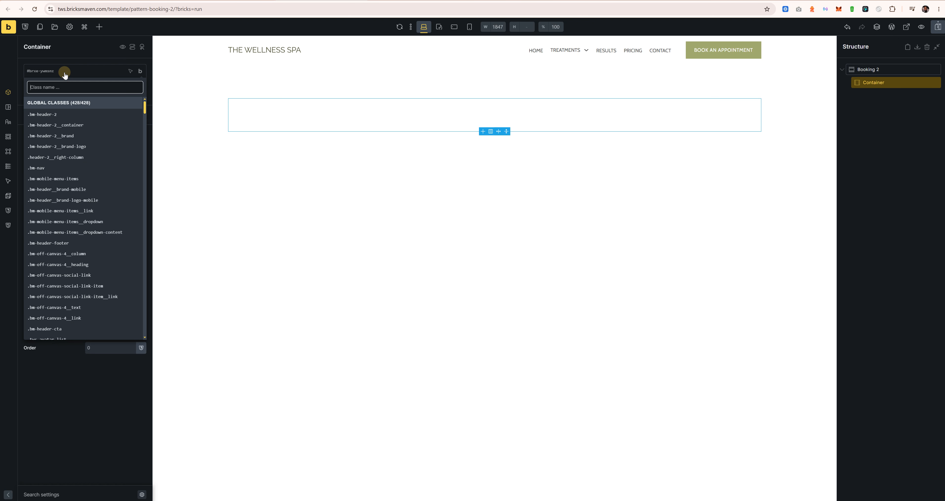
text(tws-booking-2)
text(_)
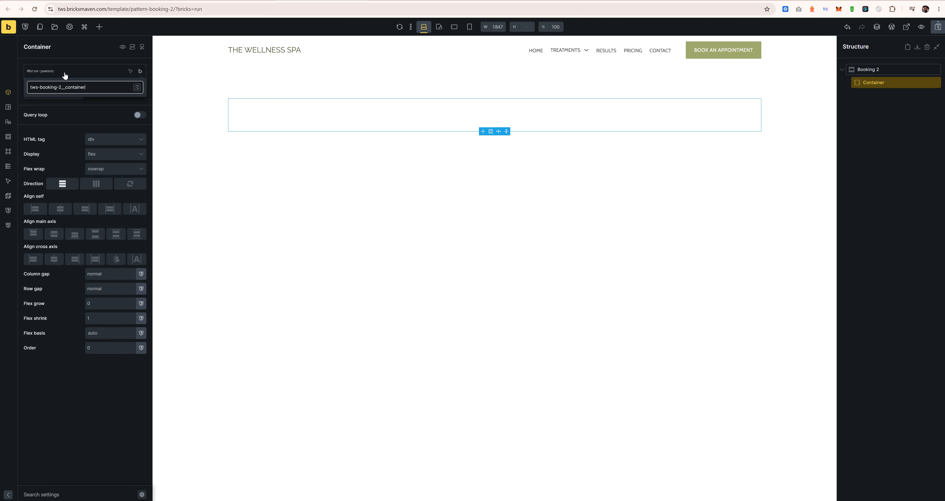
text(_container)
key(Return)
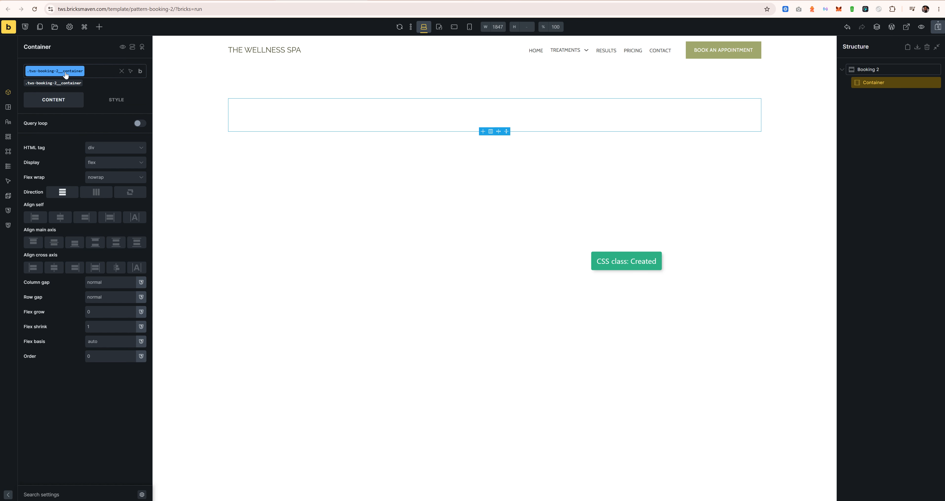
Step: Add an image element inside the container and rename it Background Image
click(100, 32)
text(image)
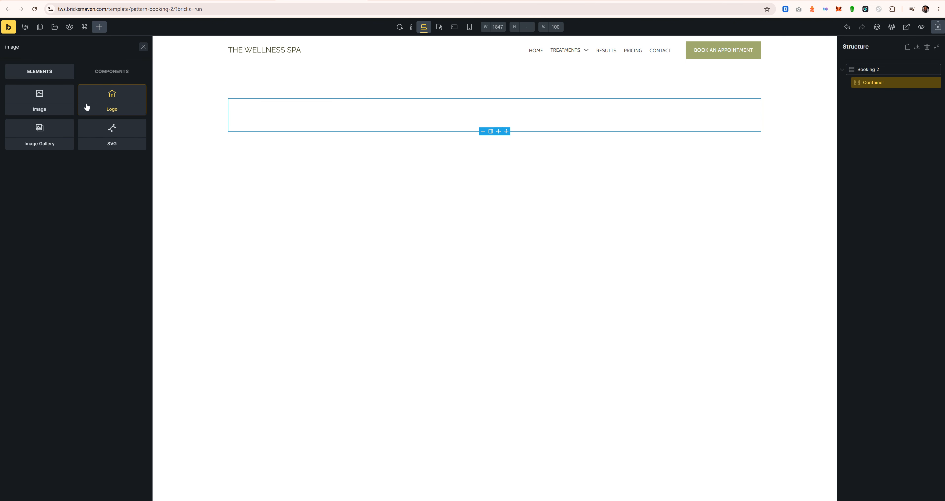
drag(44, 100, 514, 113)
click(893, 93)
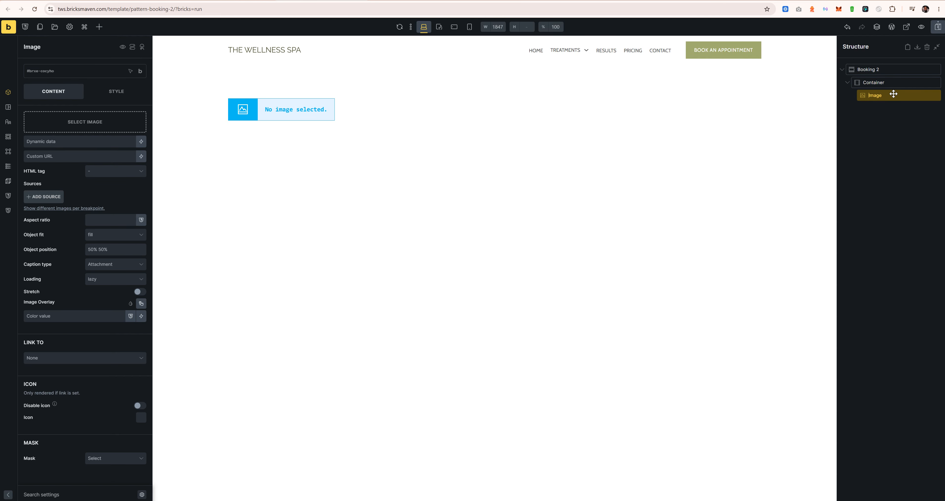
text(Backgorud)
key(BackSpace)
text(ound)
Step: Give the Background Image element the class tws-booking-2__background-image
click(74, 70)
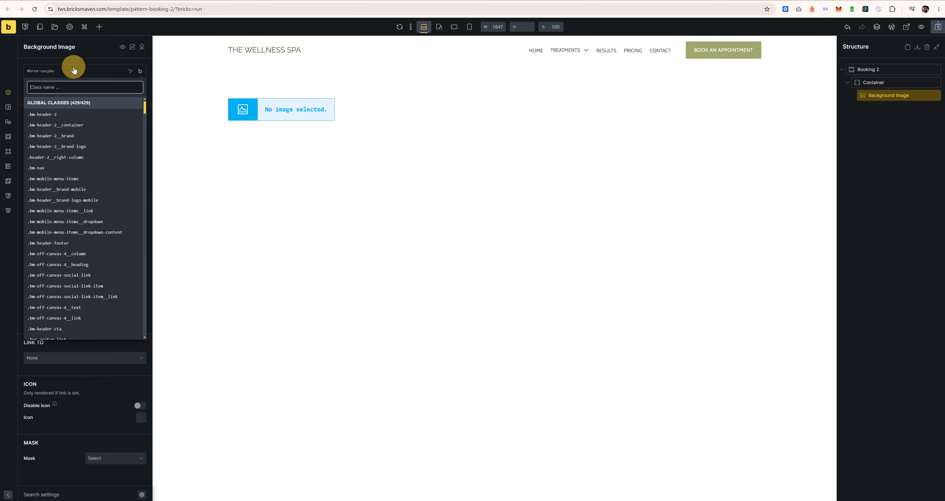
text(tws-booking-2__background-image)
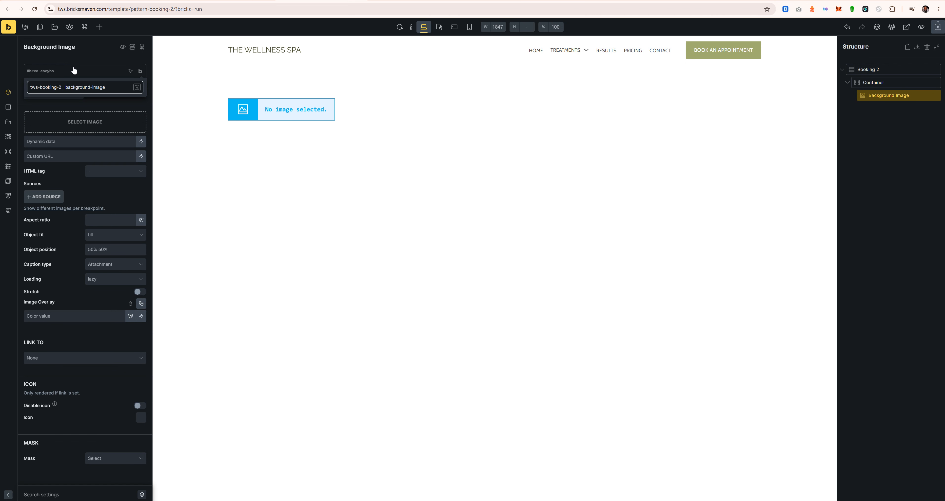
key(Return)
Step: Insert the Book Card 1 component into the container below the background image
click(905, 84)
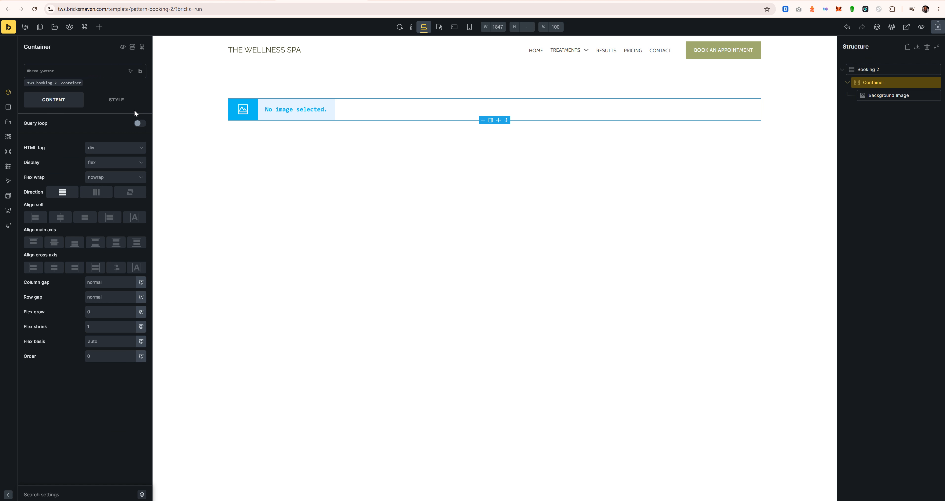
click(99, 27)
click(109, 71)
mouse_move(55, 178)
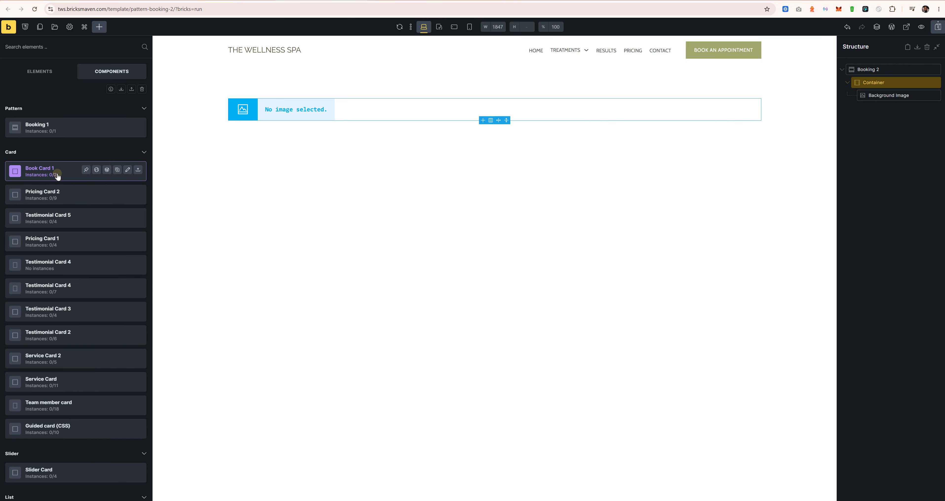
click(57, 176)
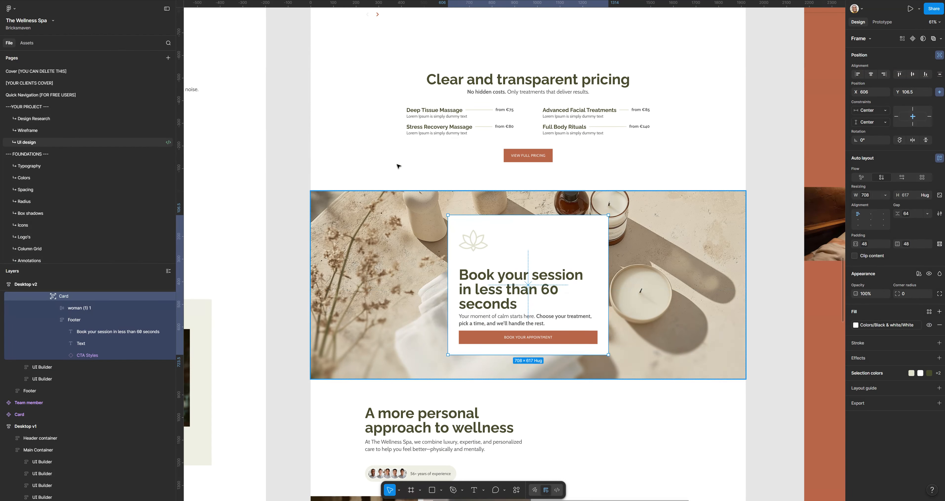
Step: Review the booking section's design in Figma, then return to Bricks and save the template
scroll(539, 264, down, 3)
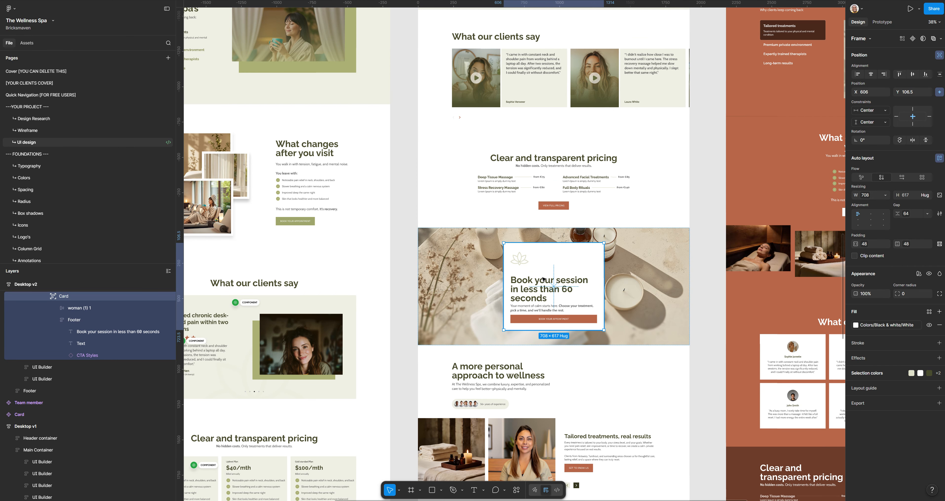
drag(636, 325, 595, 324)
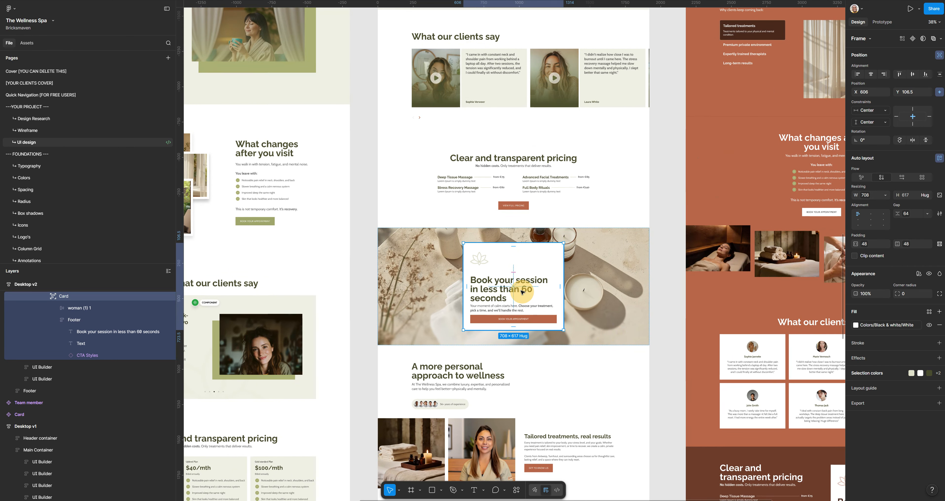
scroll(480, 273, up, 5)
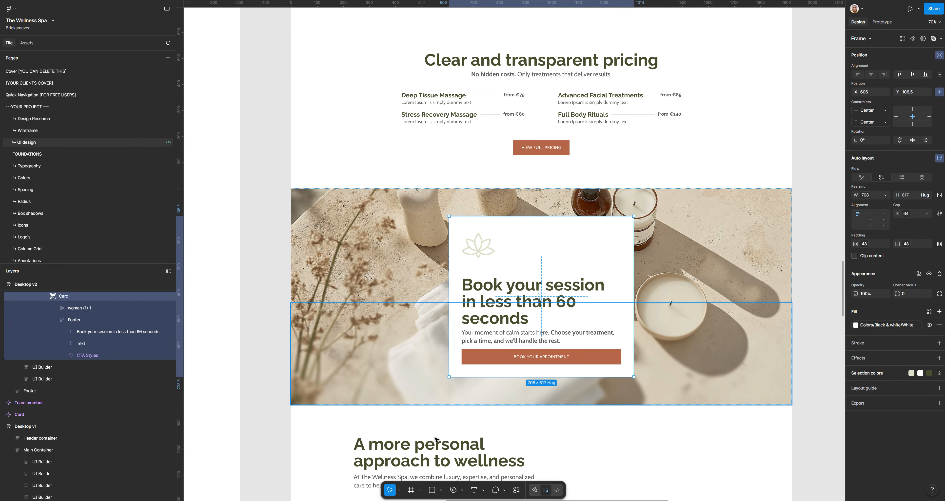
click(414, 500)
click(270, 159)
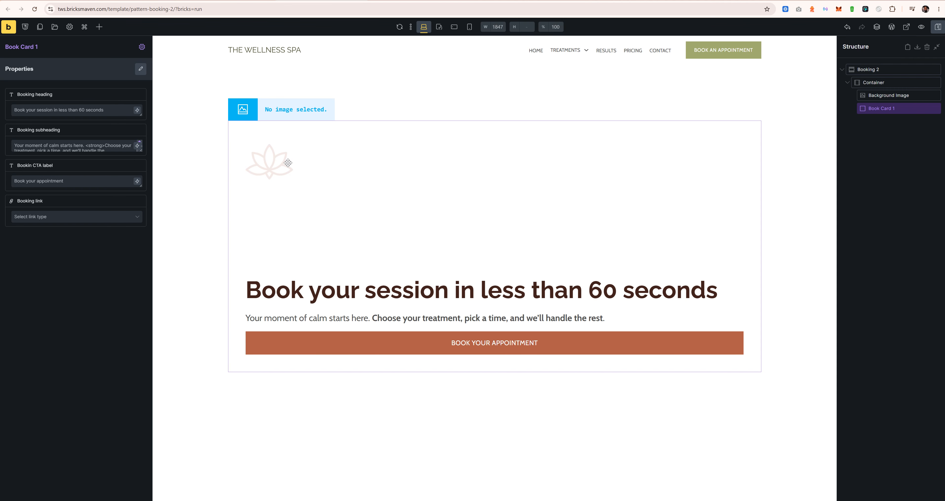
key(ctrl+s)
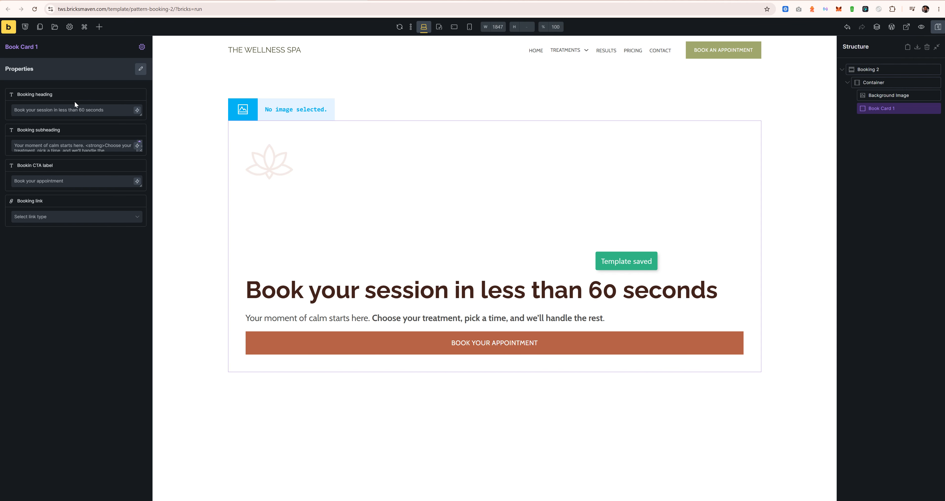
Step: Open the Book Card 1 component for editing and inspect the Flower icon's source options
click(141, 47)
click(272, 166)
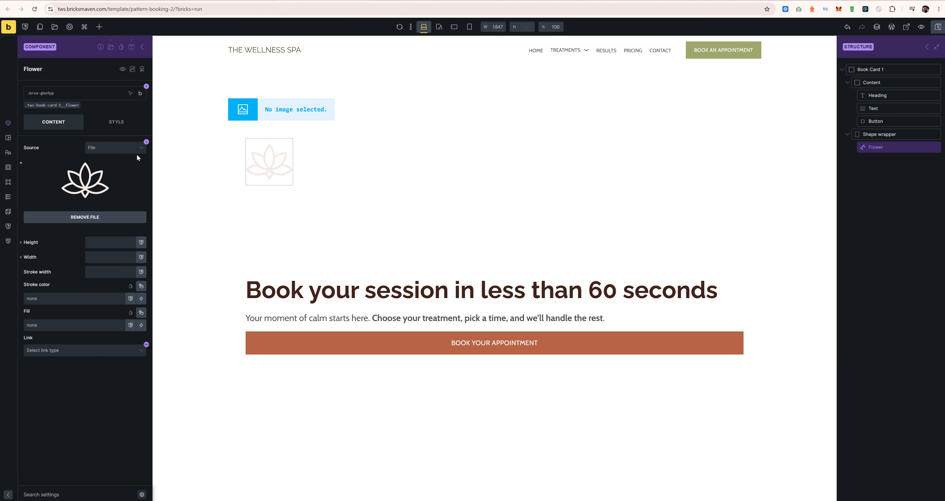
click(143, 151)
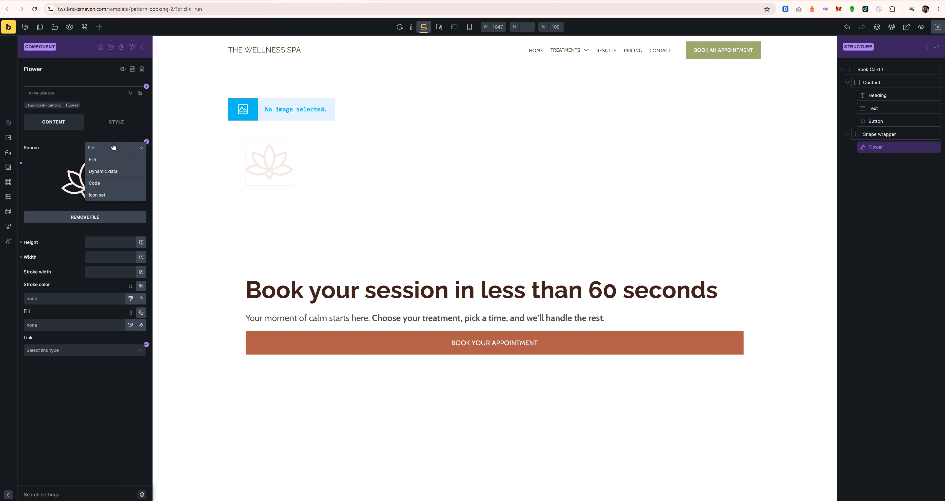
click(73, 144)
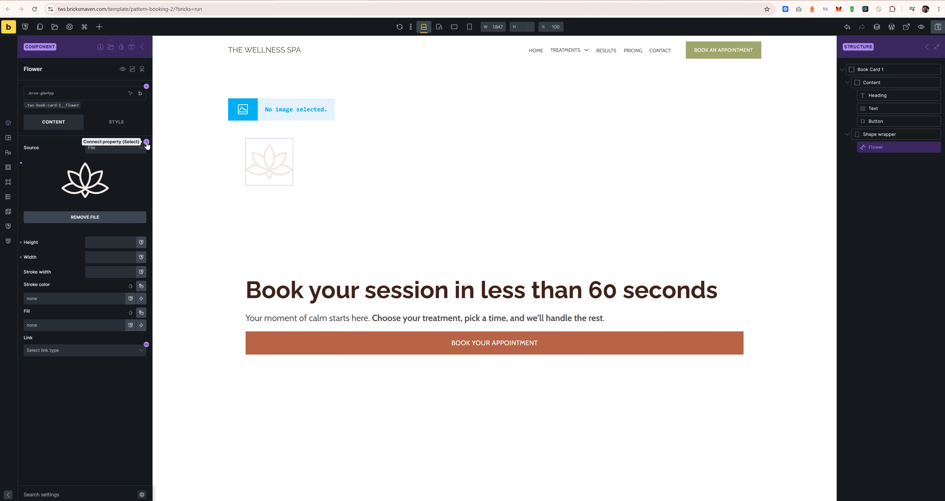
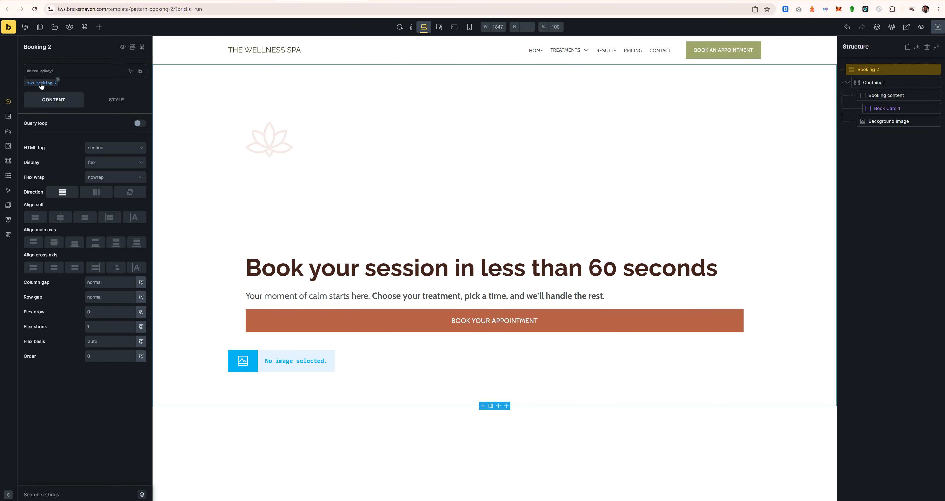
Step: Set the minimum height of the tws-booking-2 class to 830px, matching the call-to-action frame in Figma
click(42, 84)
click(116, 100)
click(103, 126)
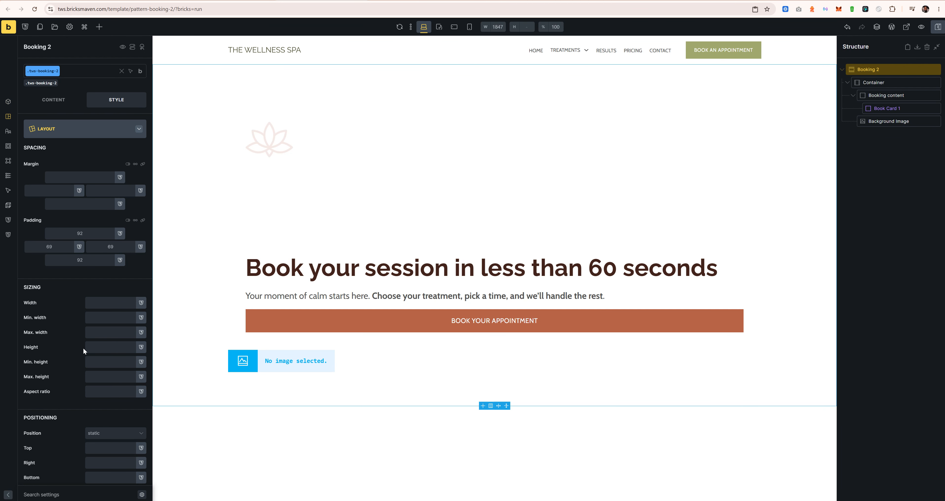
click(94, 361)
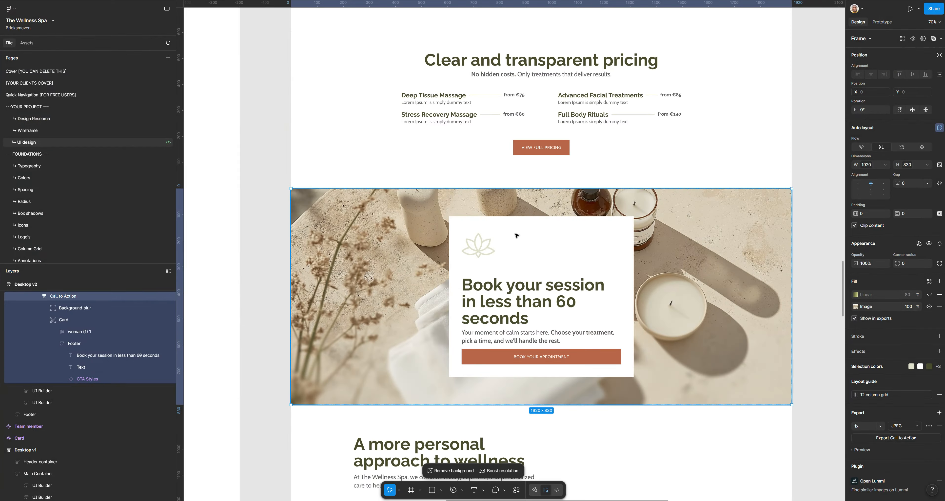
click(514, 232)
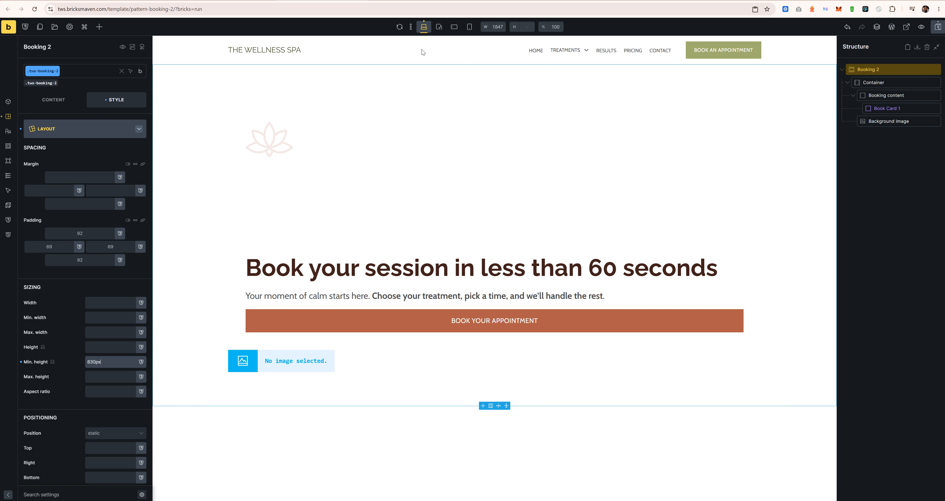
Step: Add a block inside the container directly above the Background Image and rename it Overlay Blur
click(102, 26)
text(block)
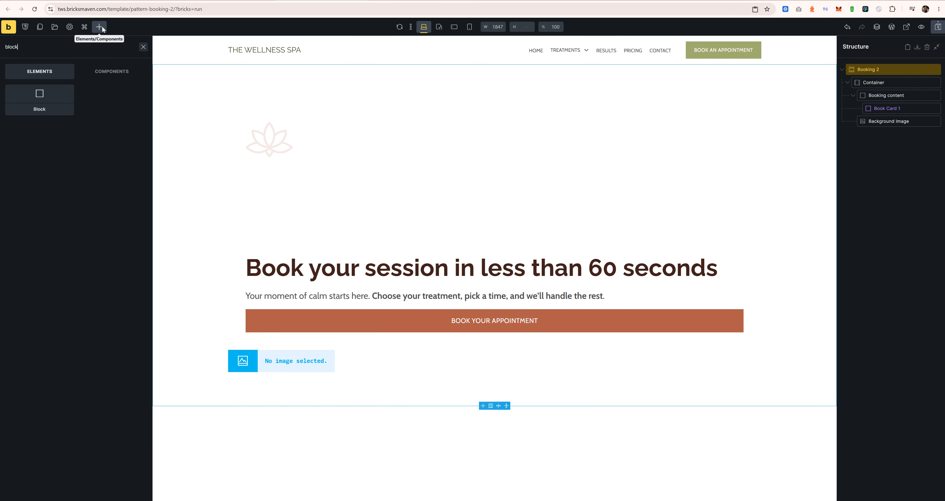
click(39, 100)
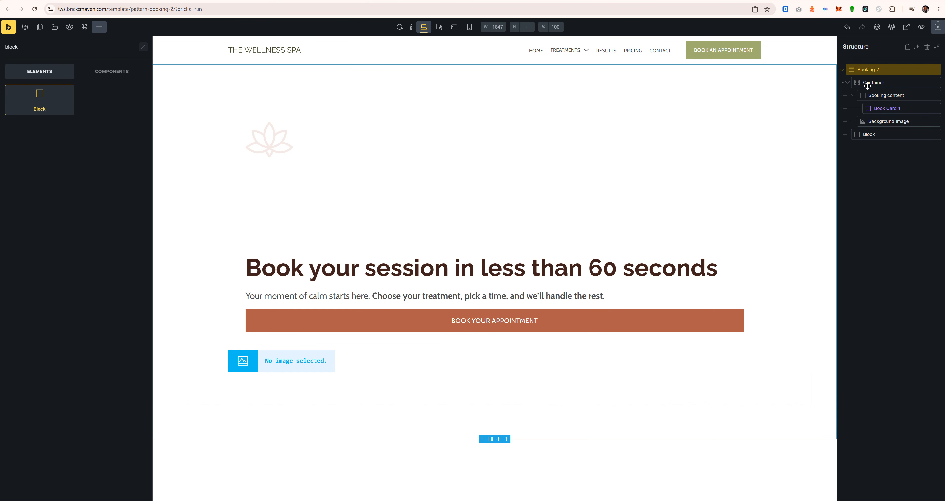
drag(874, 121, 881, 140)
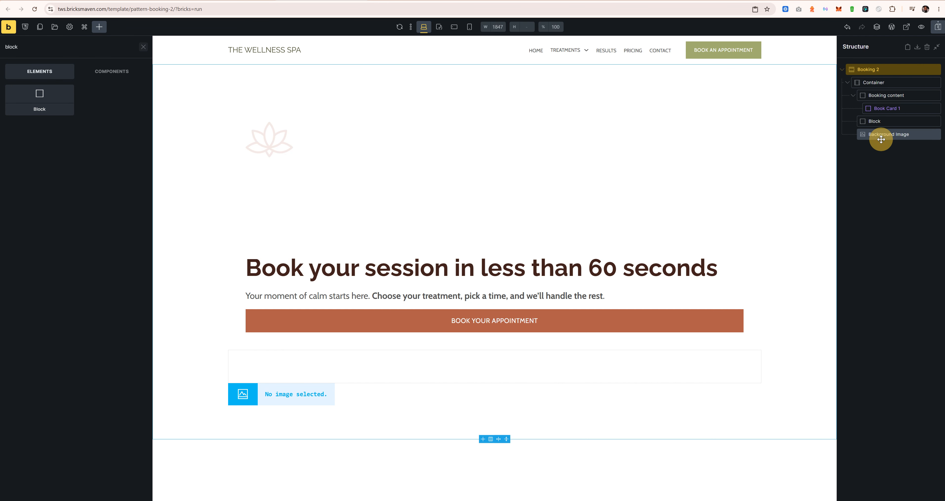
double_click(885, 121)
text(Overlay Blur)
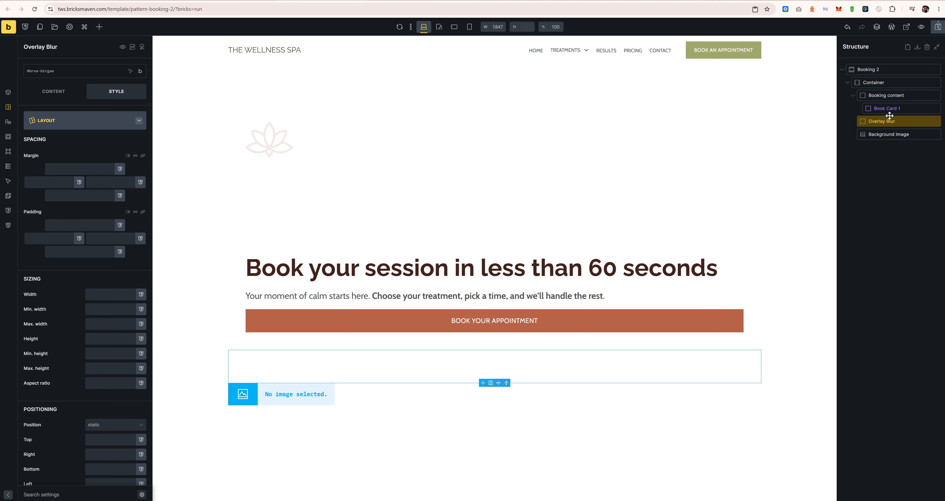
Step: Set the Booking 2 section's position to relative and its isolation to isolate
click(866, 70)
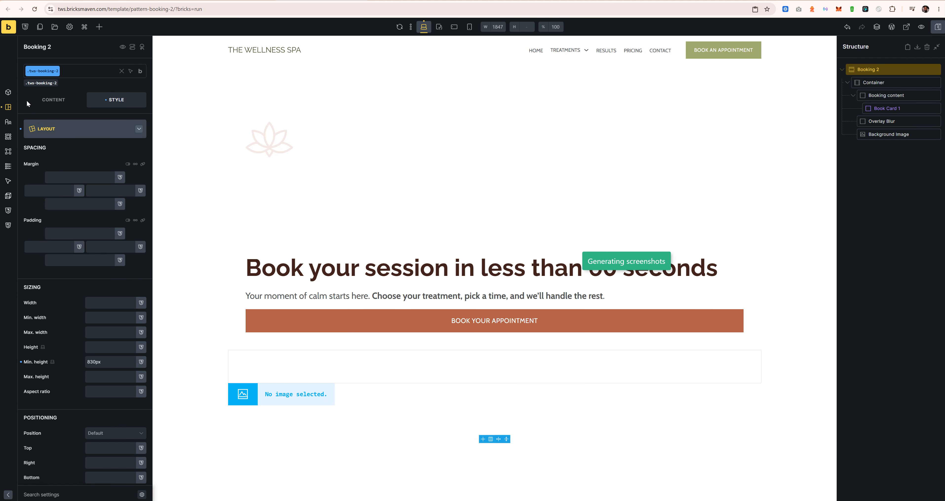
click(72, 130)
click(70, 129)
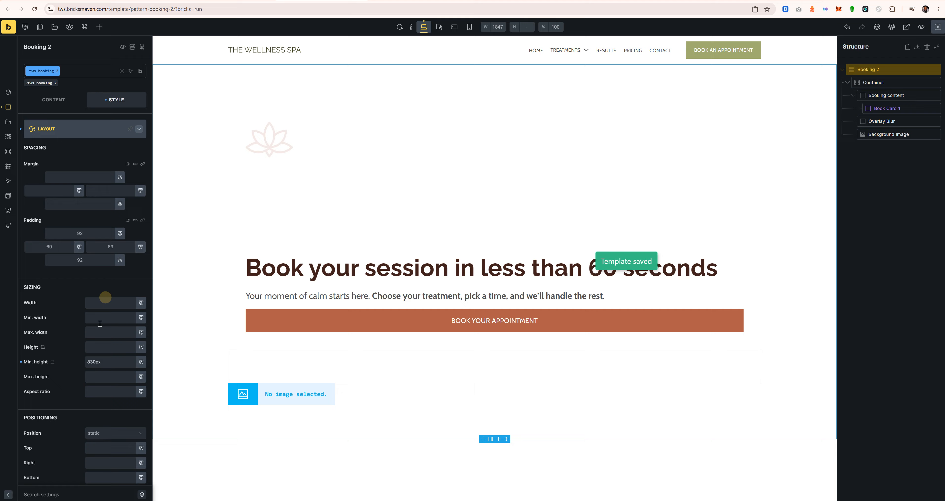
click(101, 434)
click(103, 458)
scroll(102, 455, down, 9)
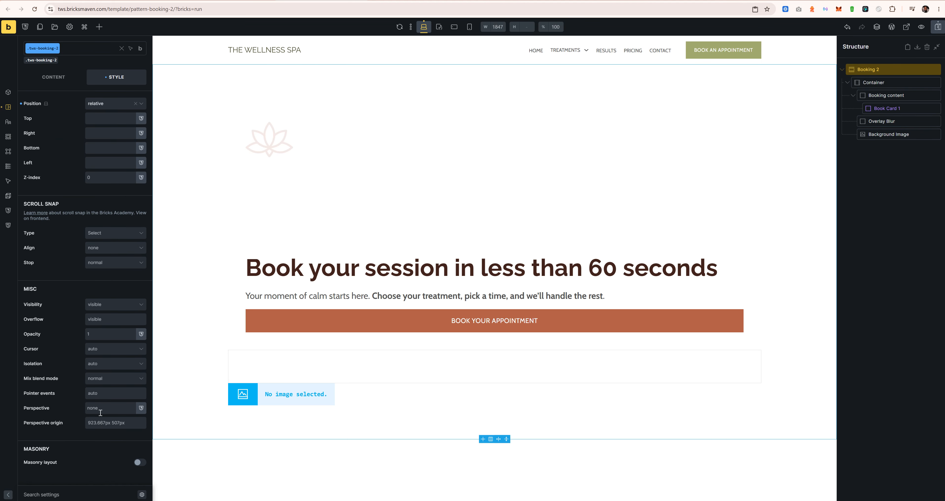
click(105, 367)
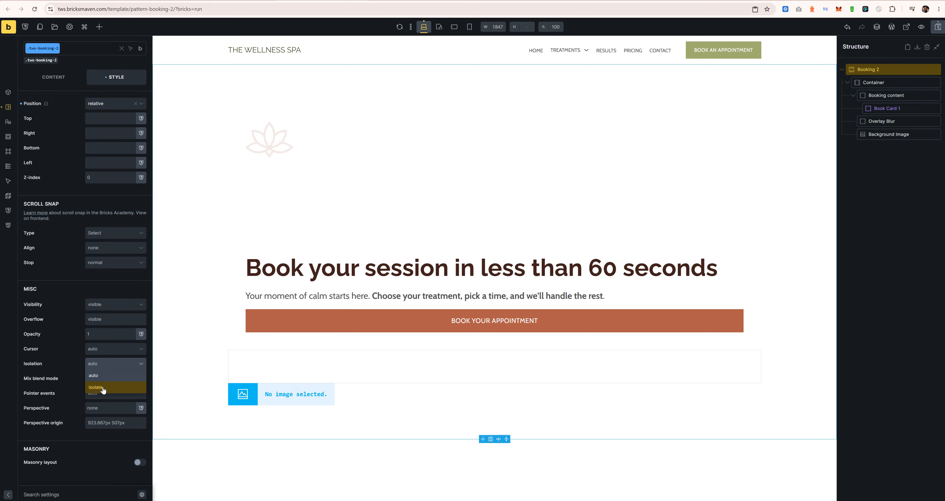
click(98, 390)
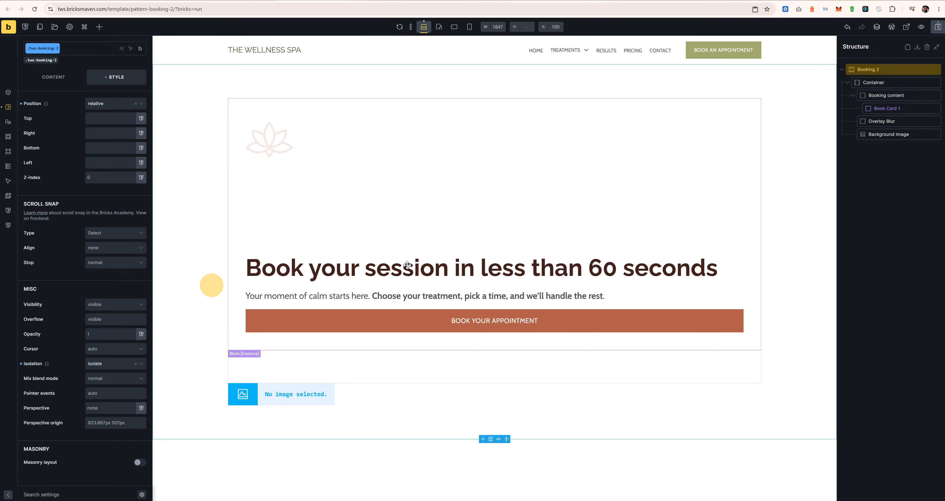
Step: Insert The-wellness-spa-relaxation.jpg into the Background Image element, using its title "The wellness spa relaxation" as alt text
click(882, 134)
click(53, 100)
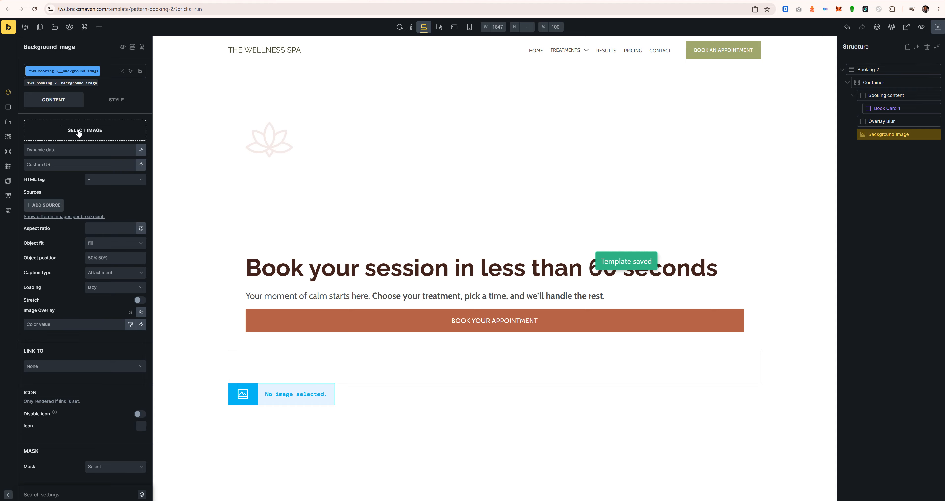
click(84, 130)
click(263, 119)
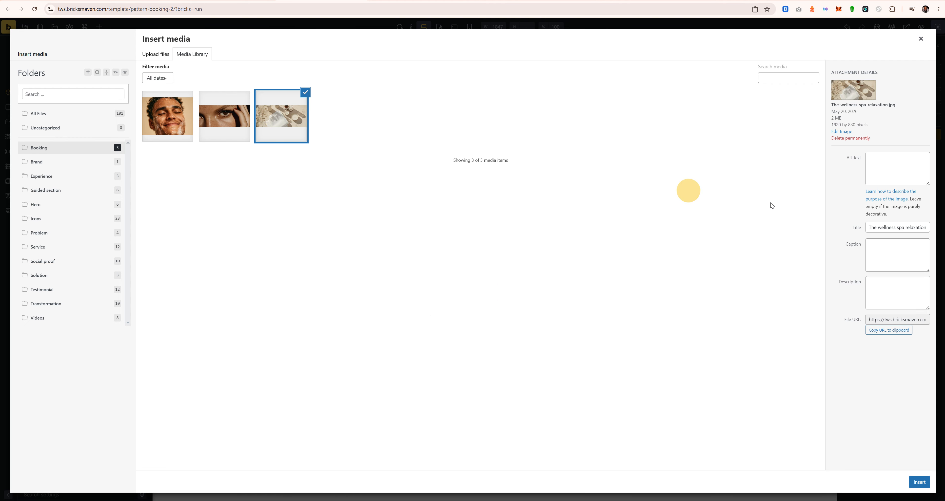
triple_click(891, 228)
key(ctrl+c)
click(896, 168)
key(ctrl+v)
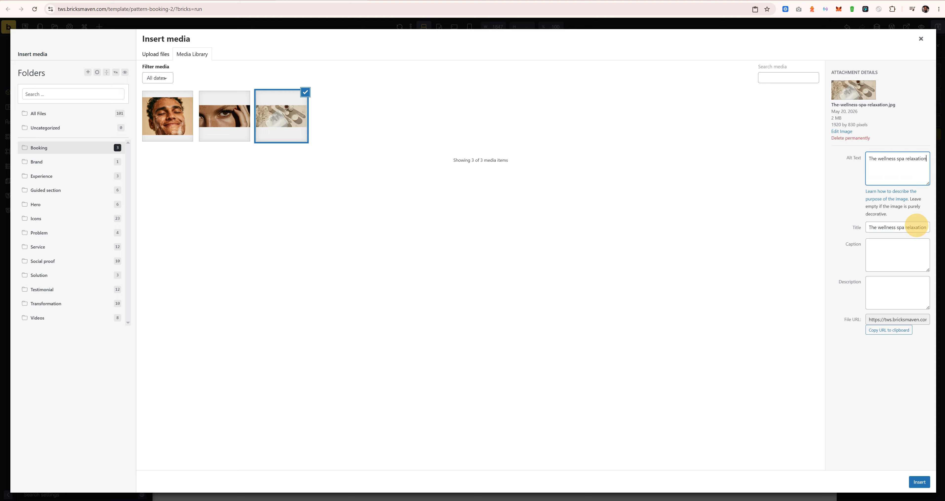
click(918, 482)
Step: Set the background image's HTML tag to figure and its size to Full (1920×830)
click(90, 198)
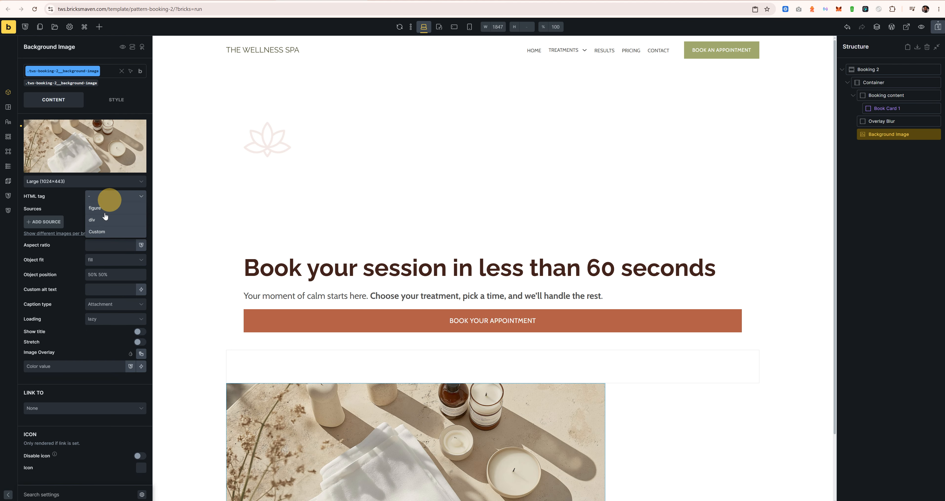
click(79, 181)
click(65, 194)
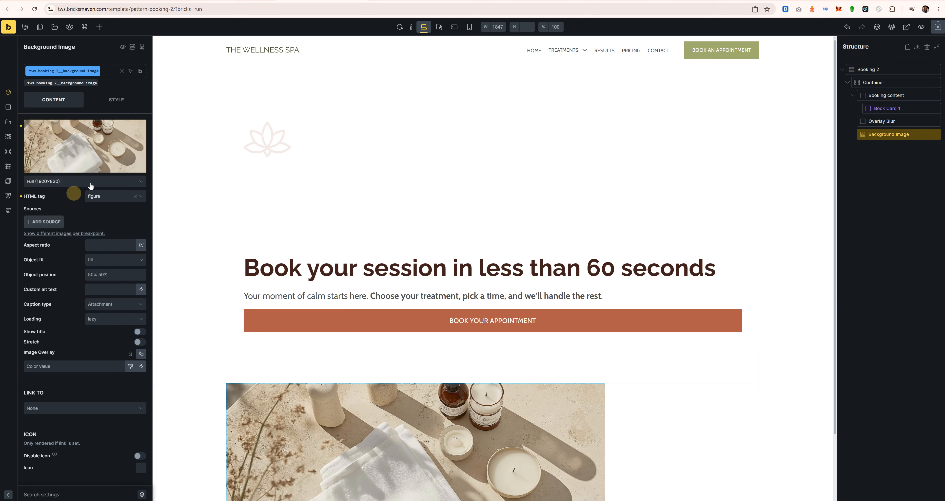
Step: Set the background image's object fit to Cover
click(111, 260)
click(107, 284)
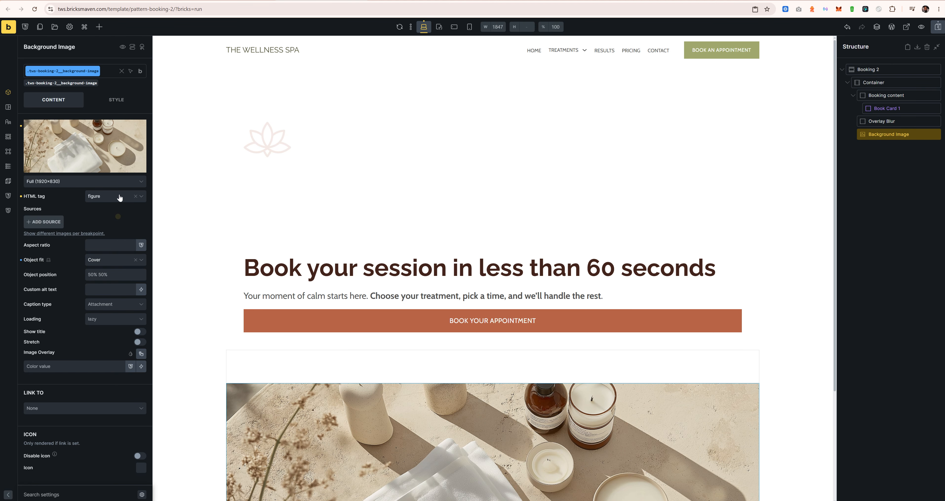
click(102, 246)
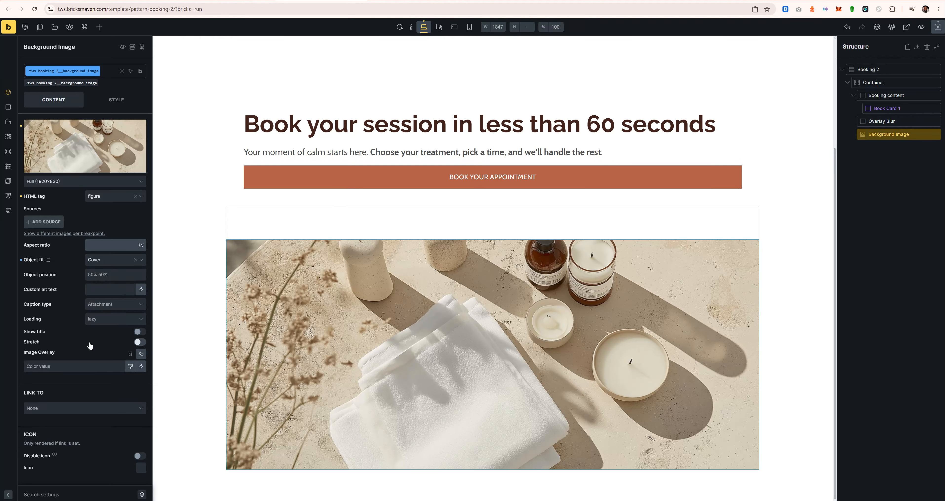
Step: Position the background image absolutely with top, right, bottom and left offsets of 0
click(93, 104)
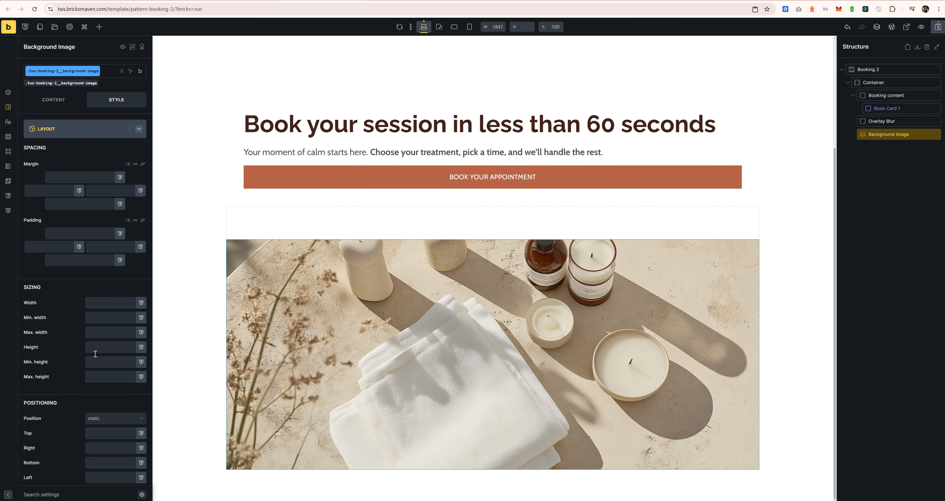
click(110, 419)
click(103, 451)
scroll(103, 368, down, 4)
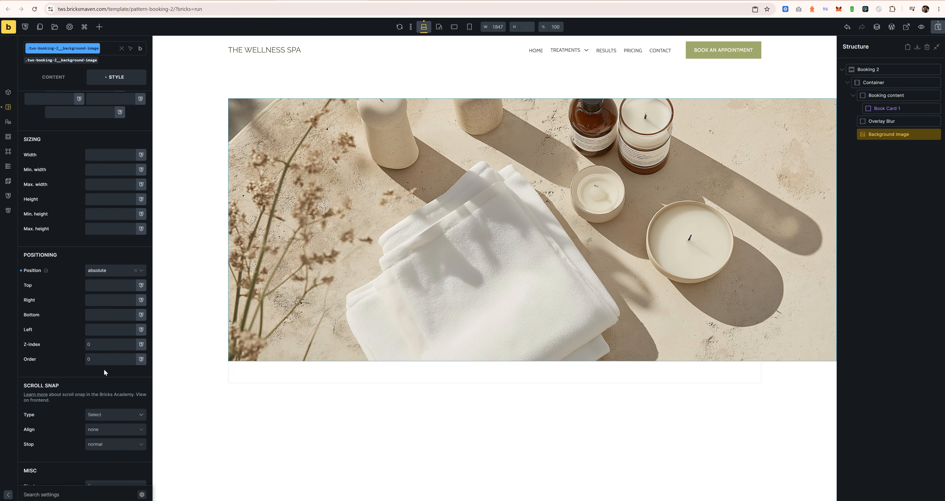
click(107, 286)
text(0)
click(105, 301)
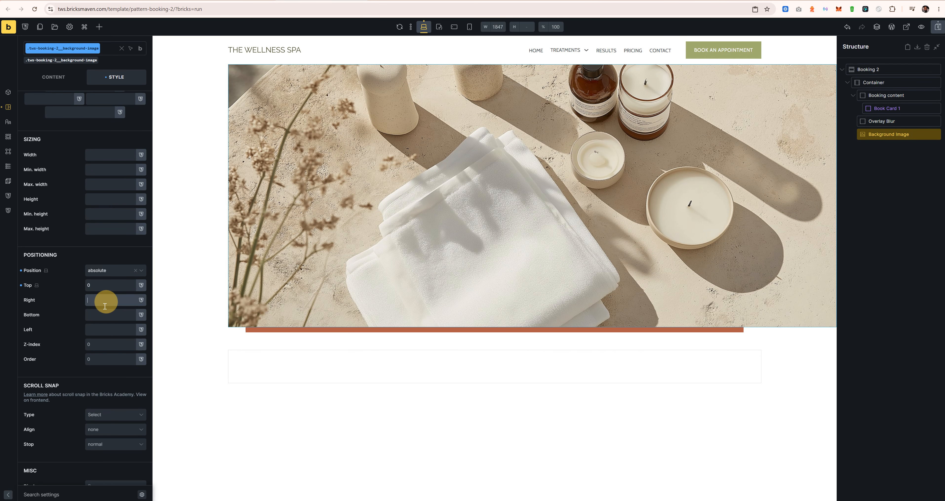
text(0)
click(101, 316)
text(0)
click(100, 331)
text(0)
Step: Set the background image's z-index to -1, its height to 100% and its width to 10)%
click(102, 344)
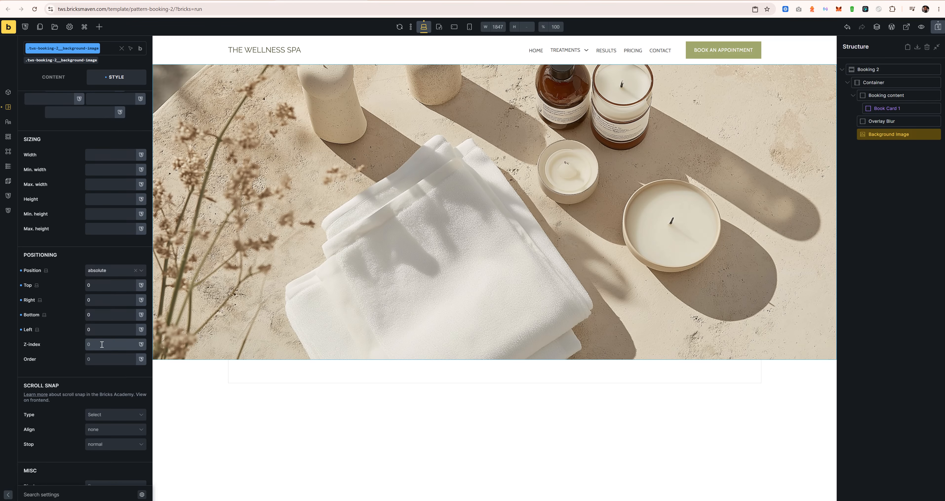
text(-1)
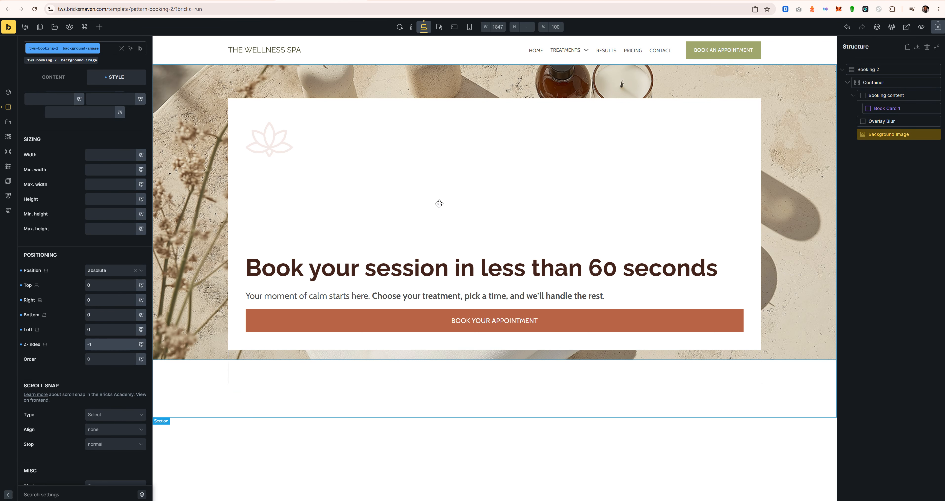
click(88, 201)
text(100%)
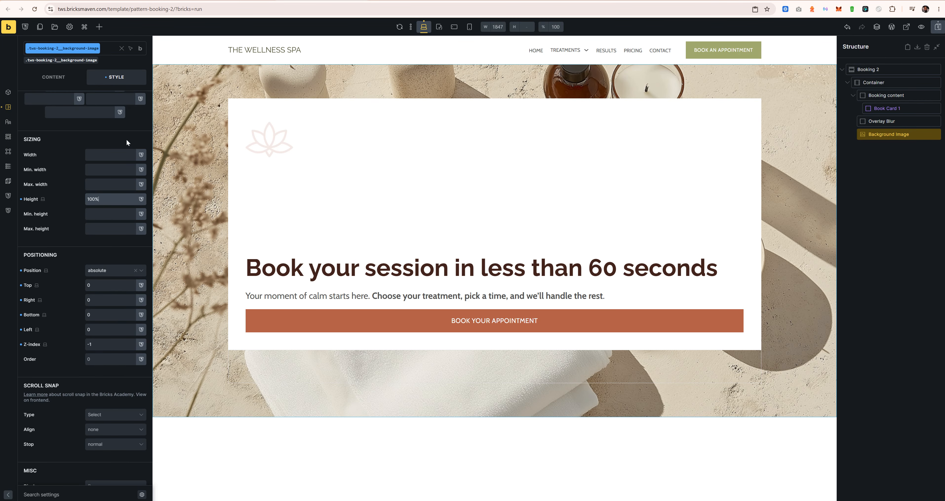
click(110, 154)
text(10)%)
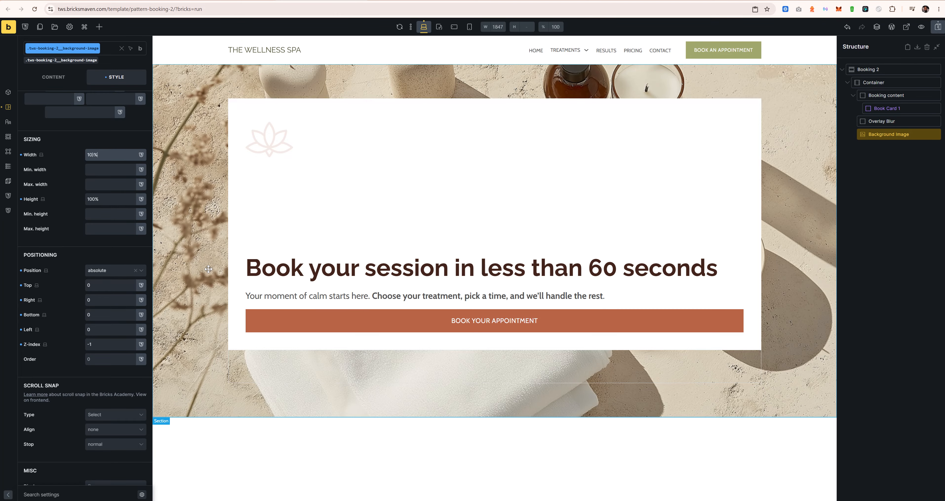
Step: Center the contents of the Booking 2 section along the main axis
click(888, 70)
scroll(61, 112, up, 5)
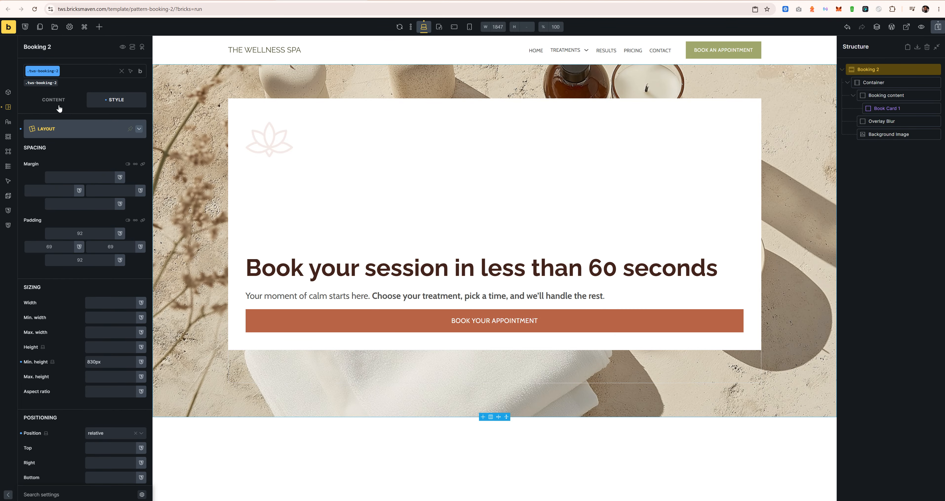
click(55, 101)
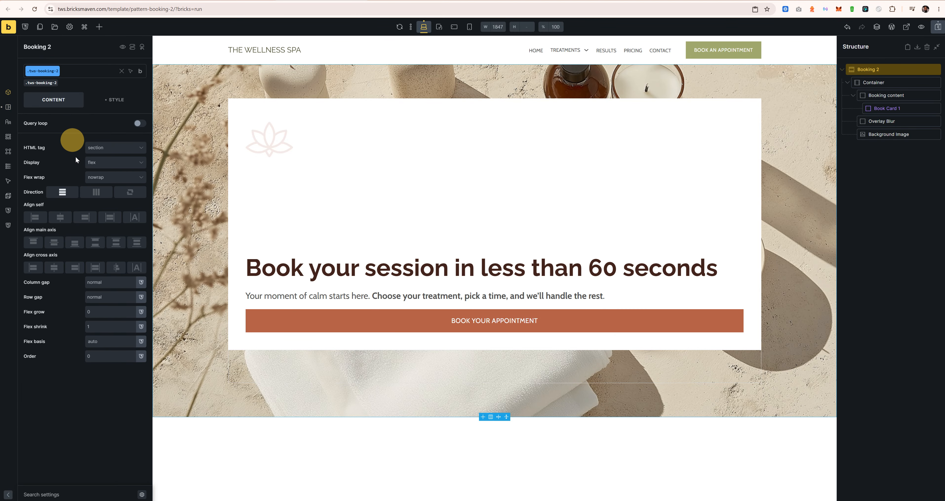
click(54, 244)
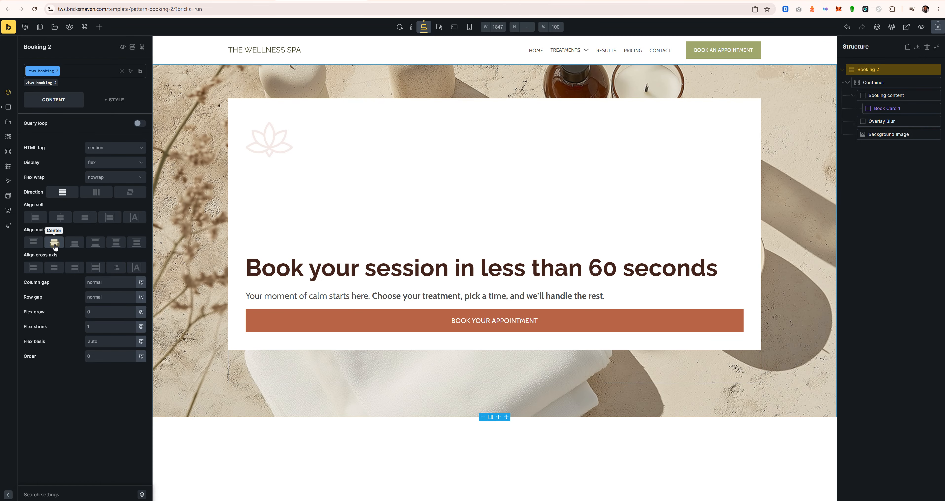
click(54, 271)
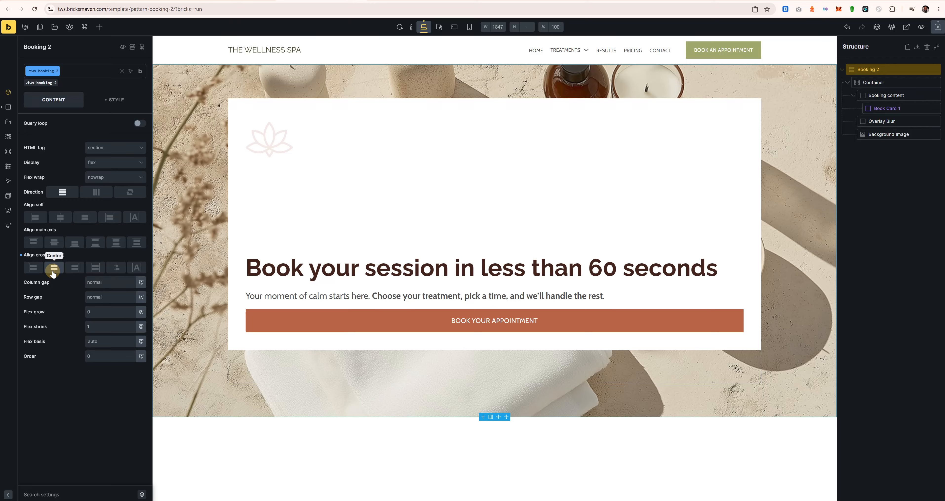
click(54, 243)
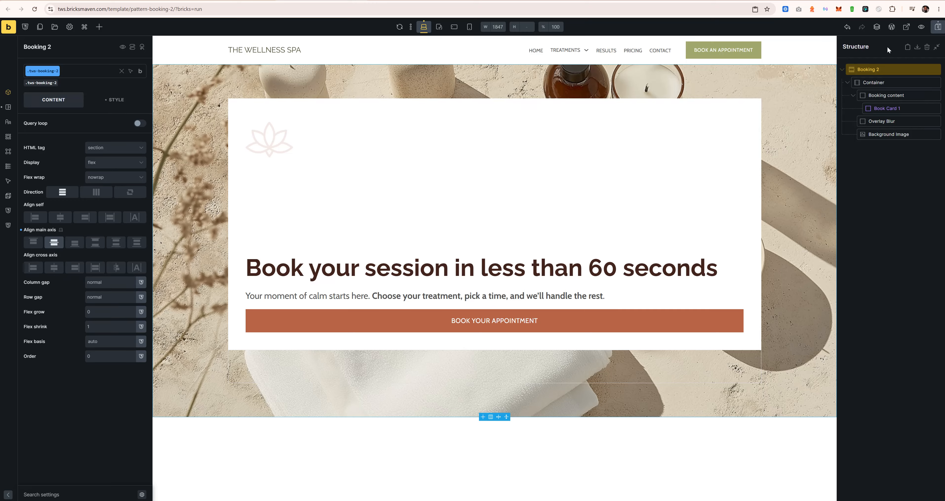
Step: Center the Container's contents along the main axis in its tws-booking-2__container class
click(889, 81)
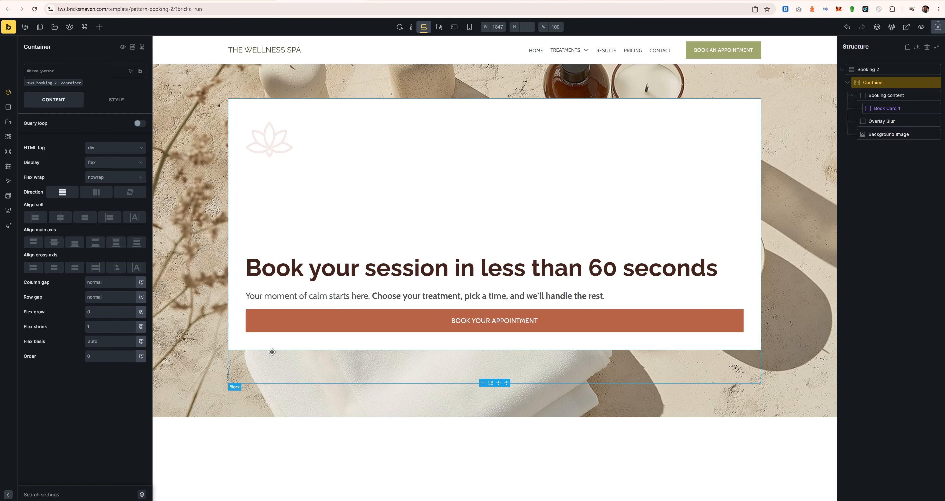
click(68, 83)
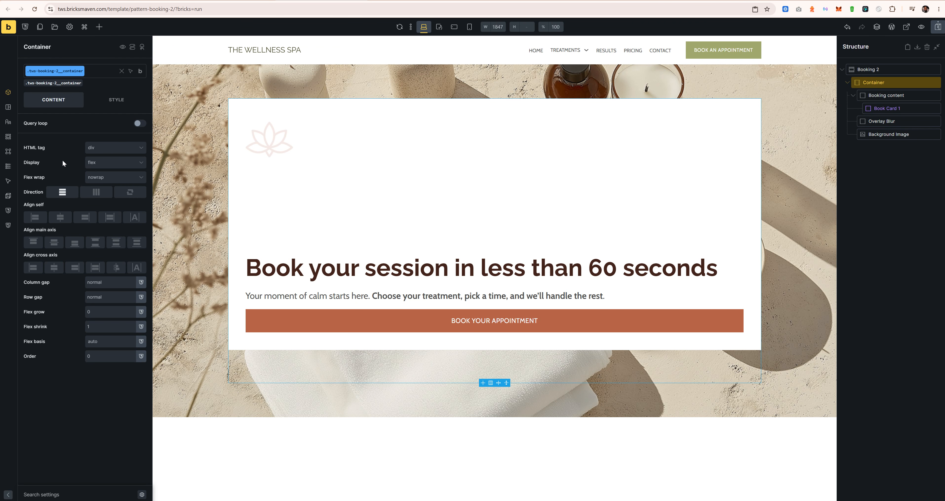
click(53, 244)
click(890, 121)
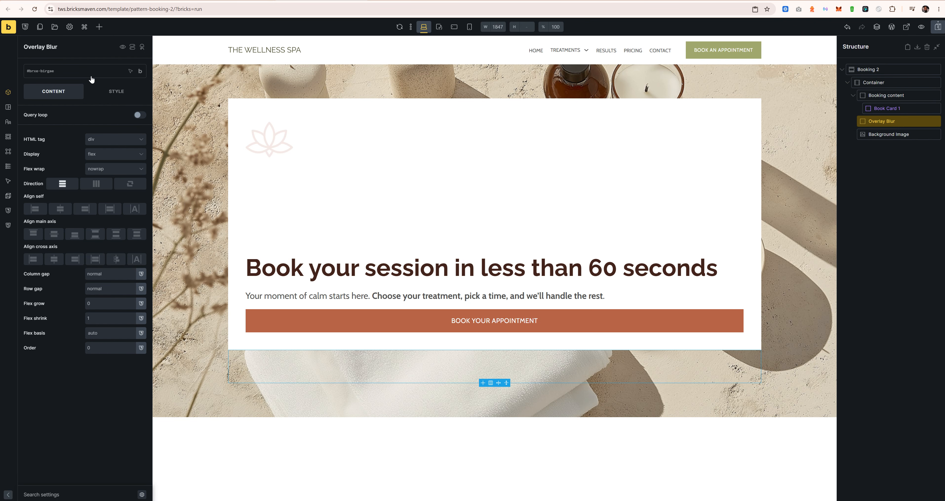
click(43, 72)
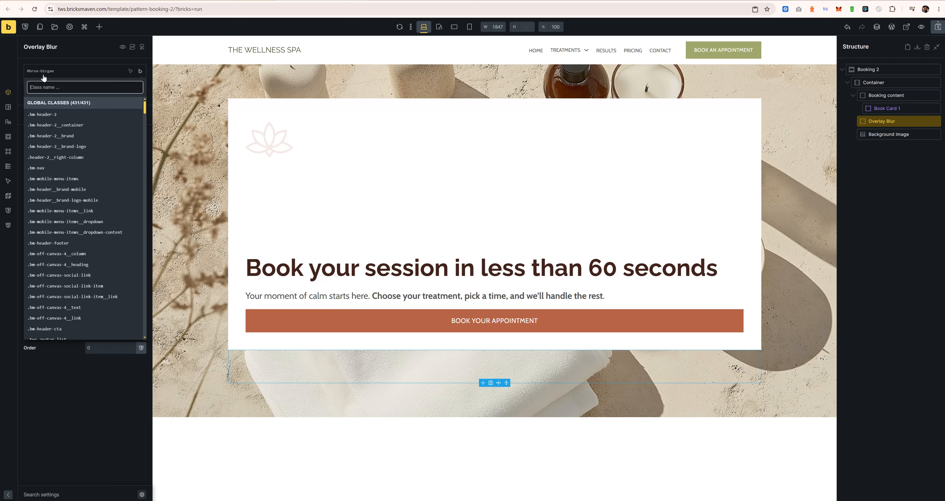
text(The wellness spa relaxation)
key(ctrl+a)
key(BackSpace)
Step: Copy the class name tws-booking-2 from the Booking 2 section
click(878, 72)
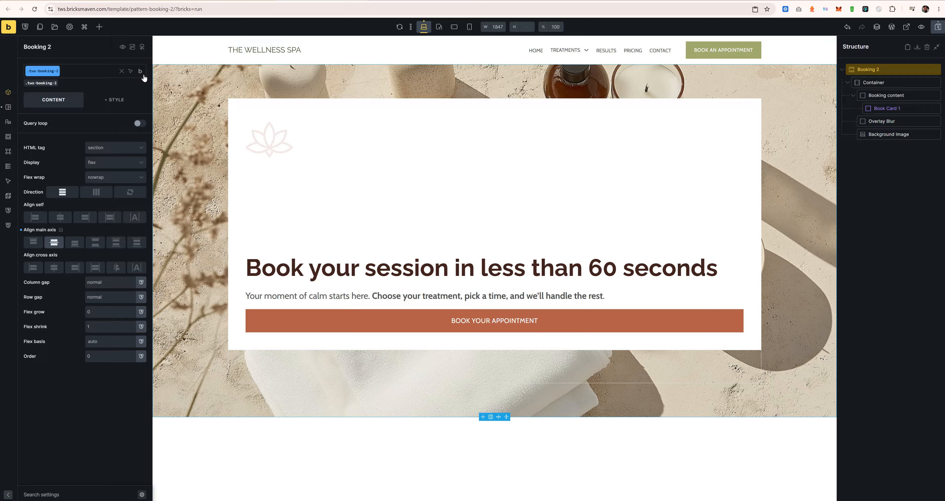
mouse_move(141, 75)
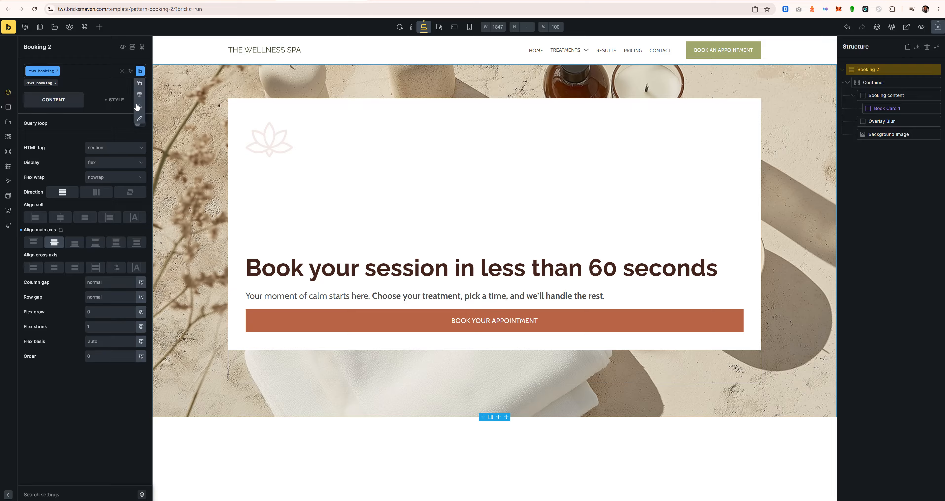
click(138, 109)
key(ctrl+a)
key(ctrl+c)
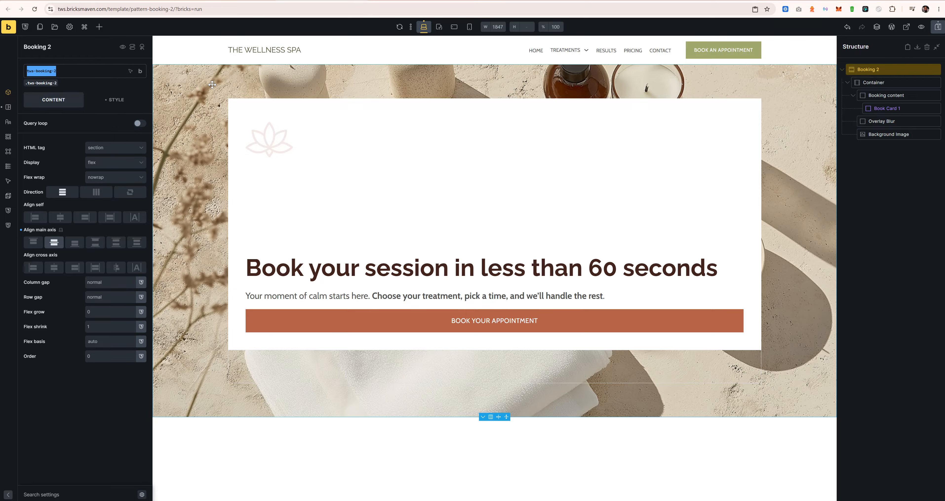
Step: Create the class tws-booking-2__overlay-blur on the Overlay Blur block from the copied class name
click(880, 121)
click(57, 70)
key(ctrl+v)
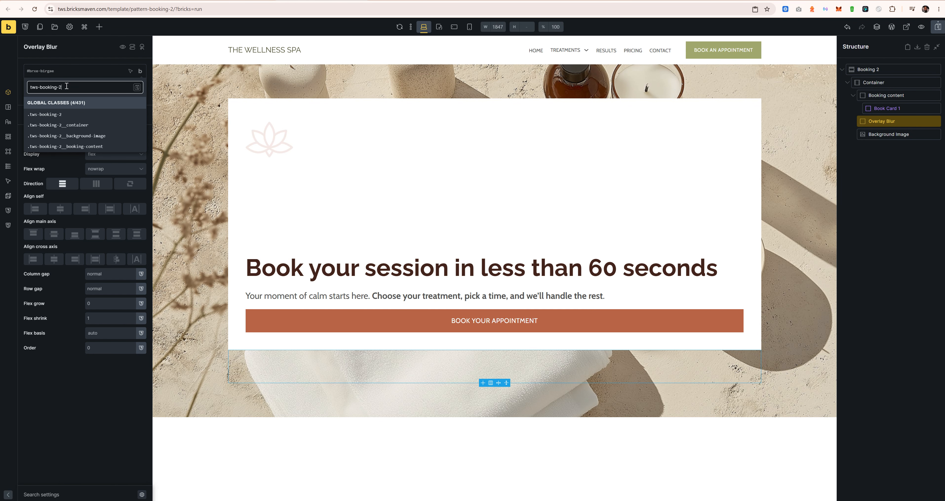
text(__d)
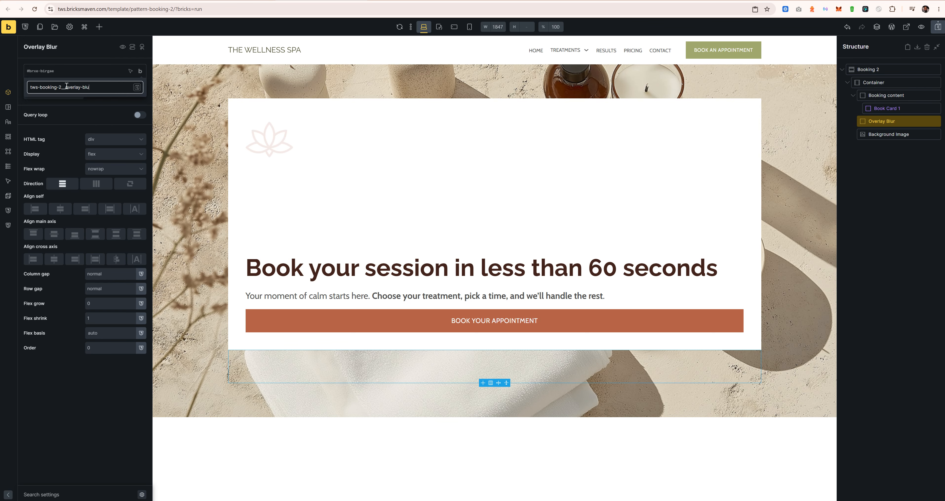
text(verlay-blur)
key(Return)
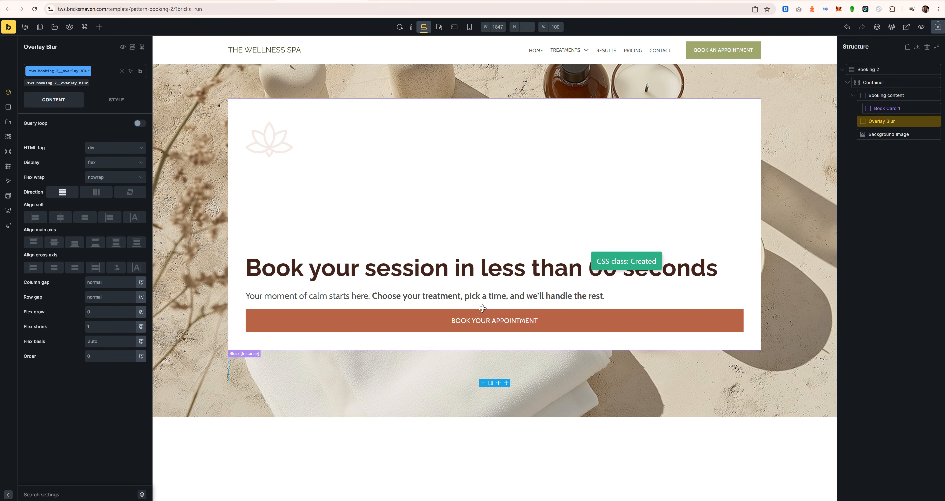
Step: Limit the Booking content block's maximum width to the width-50 variable in its tws-booking-2__booking-content class
click(887, 95)
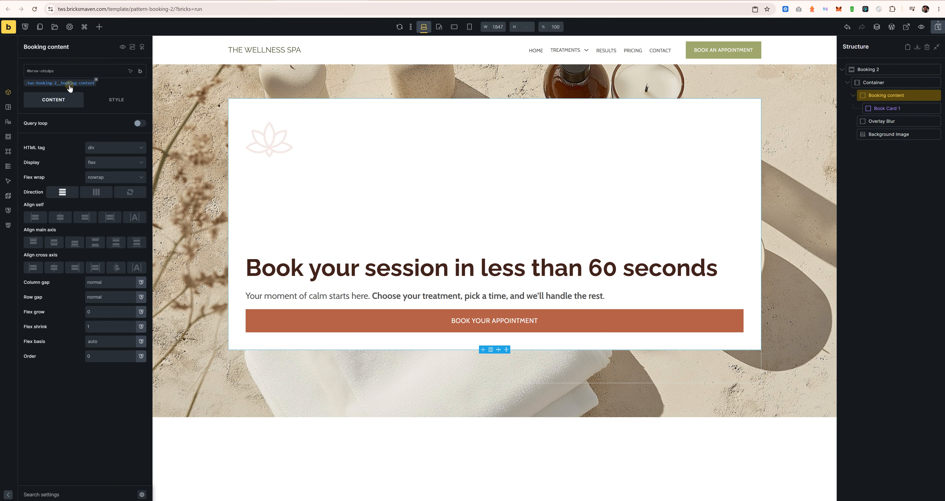
click(69, 84)
click(114, 102)
click(80, 136)
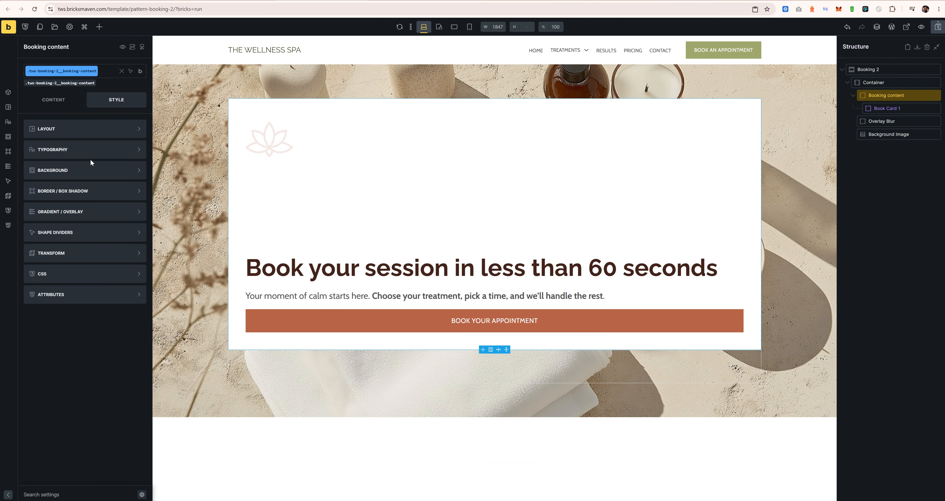
click(90, 128)
click(101, 332)
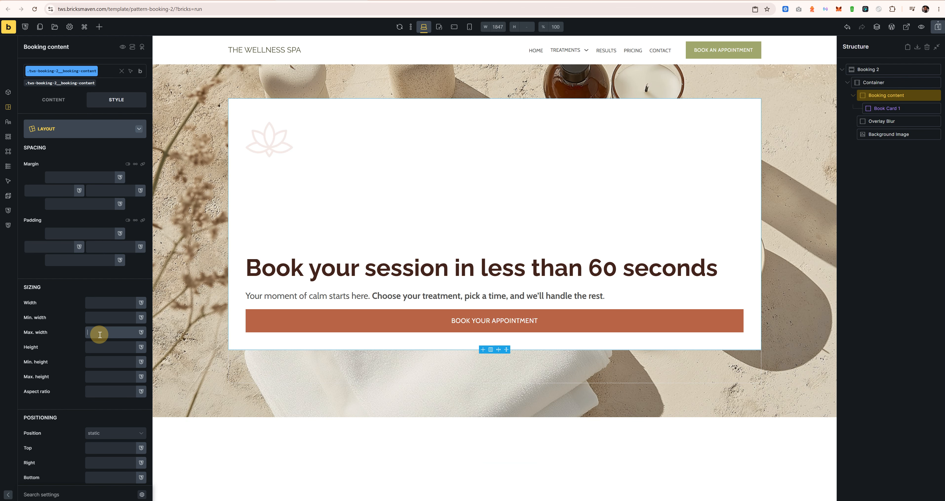
text(width-50)
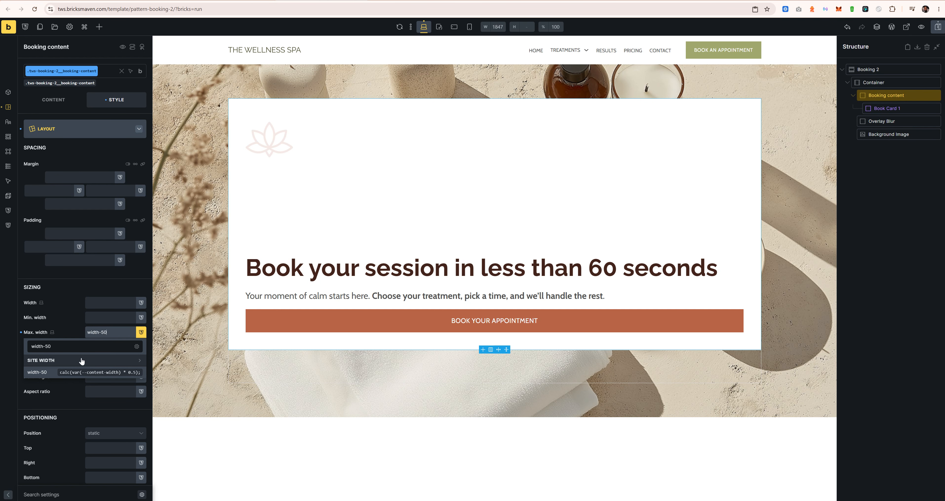
click(72, 373)
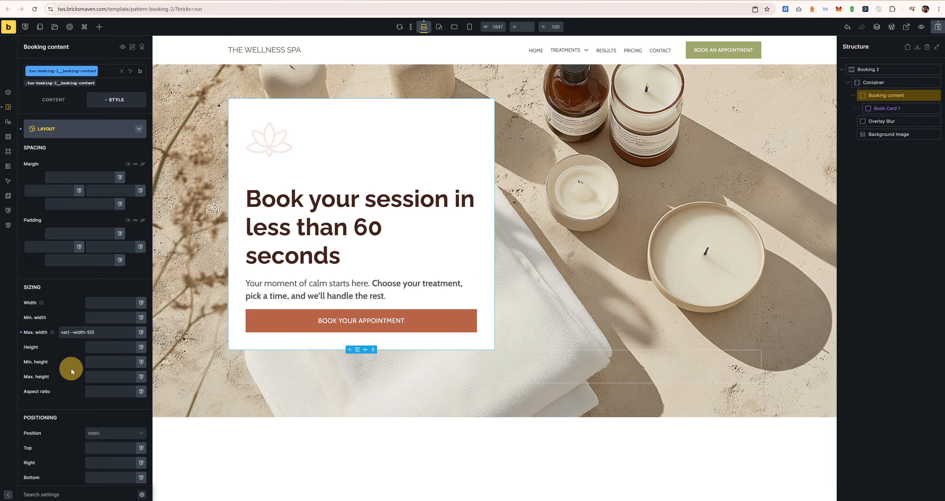
Step: Set the Booking content block's width to 100% and its self-alignment to center
click(99, 303)
text(100%)
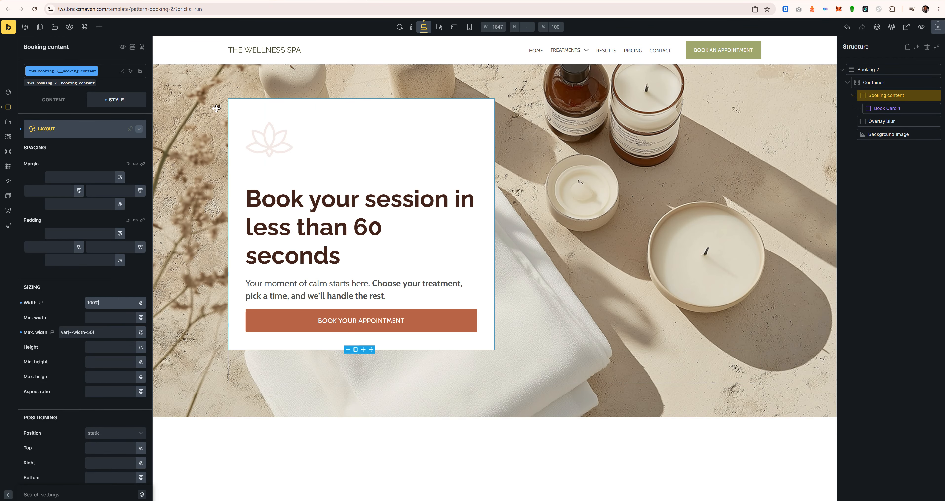
click(53, 99)
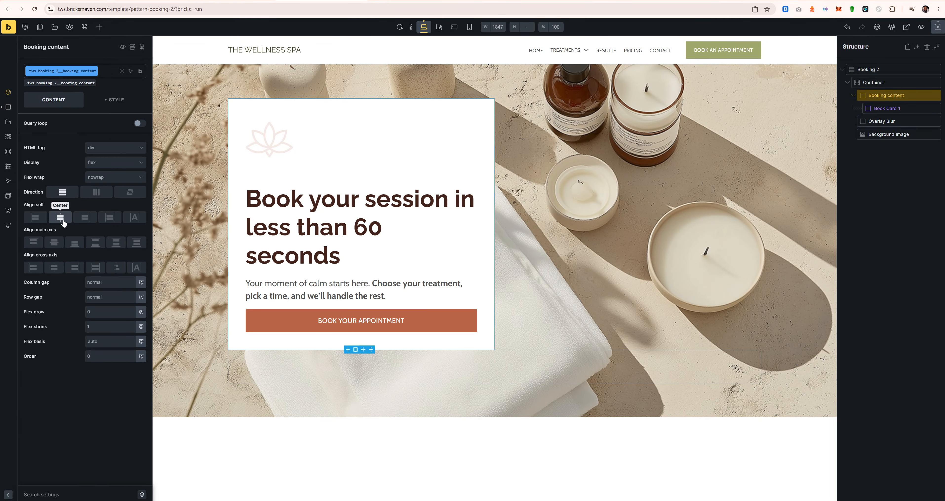
click(60, 217)
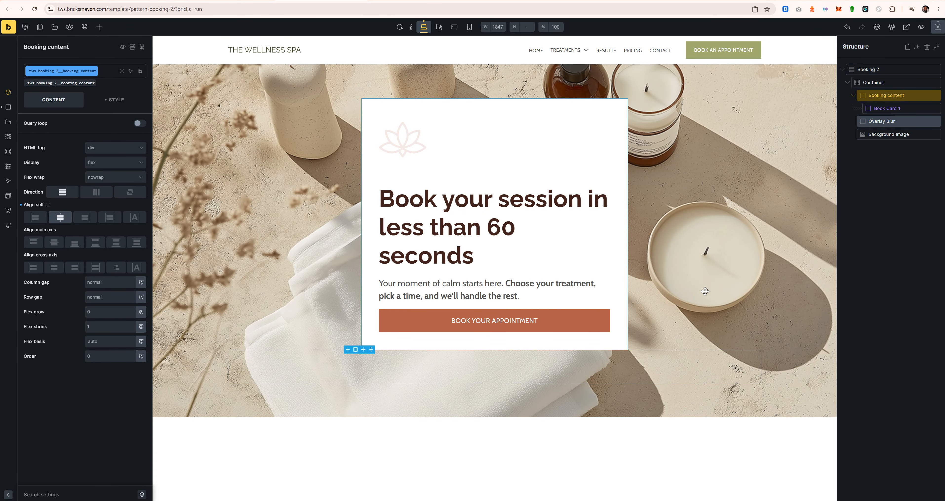
Step: Switch to the Figma design, inspect the call-to-action's Background blur layer, and return to the Bricks builder
key(alt+Tab)
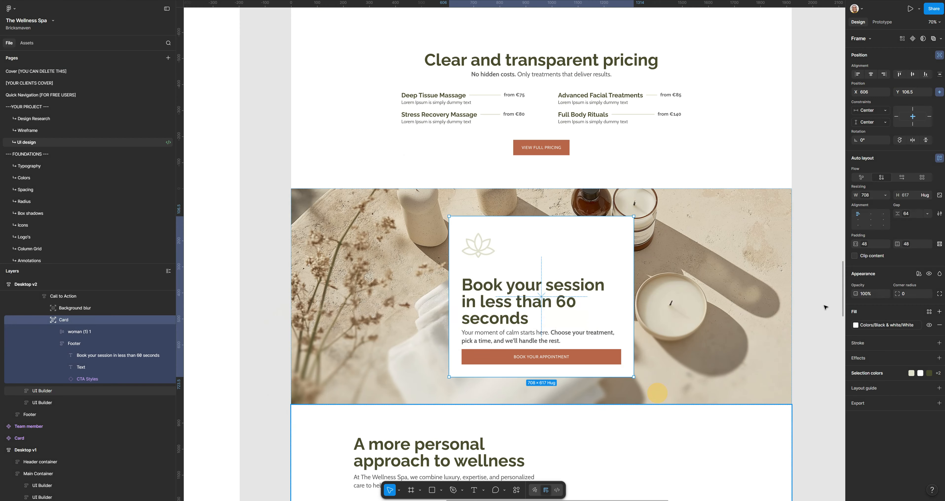
click(688, 354)
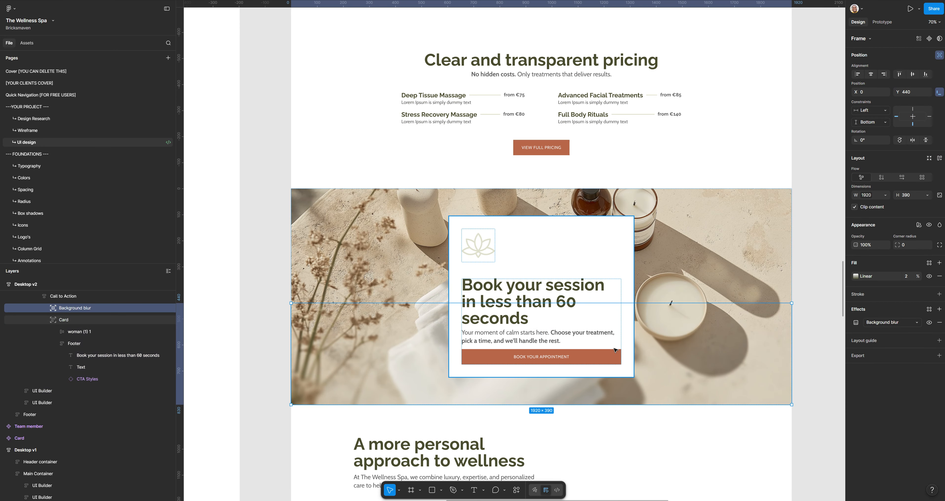
key(alt+Tab)
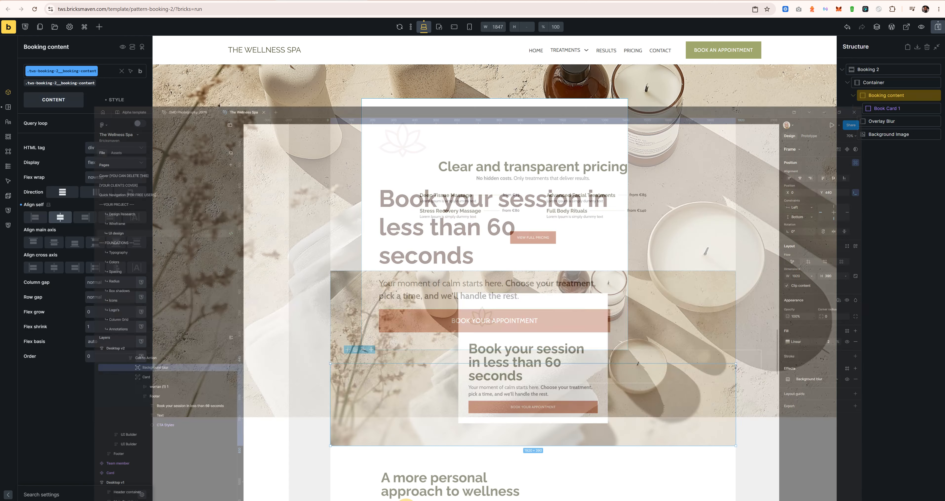
Step: Set the Overlay Blur block's minimum height to 390px in its tws-booking-2__overlay-blur class
click(890, 122)
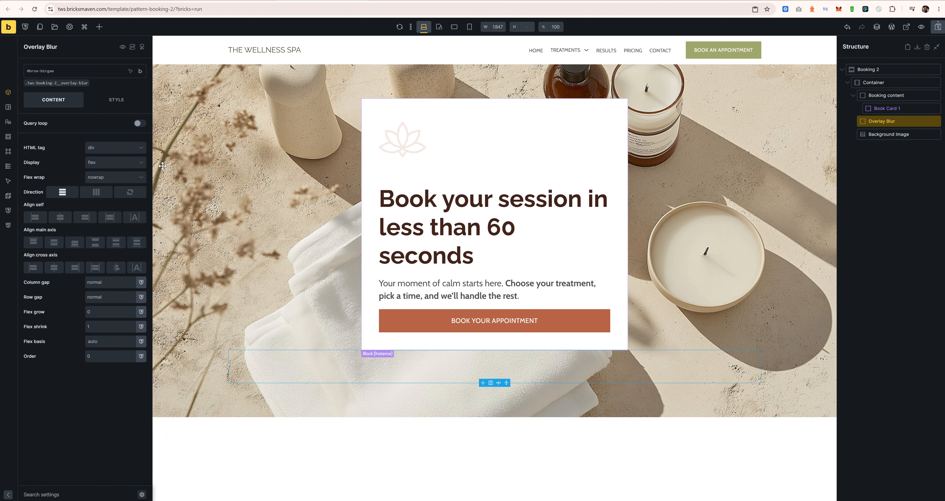
click(69, 84)
click(116, 100)
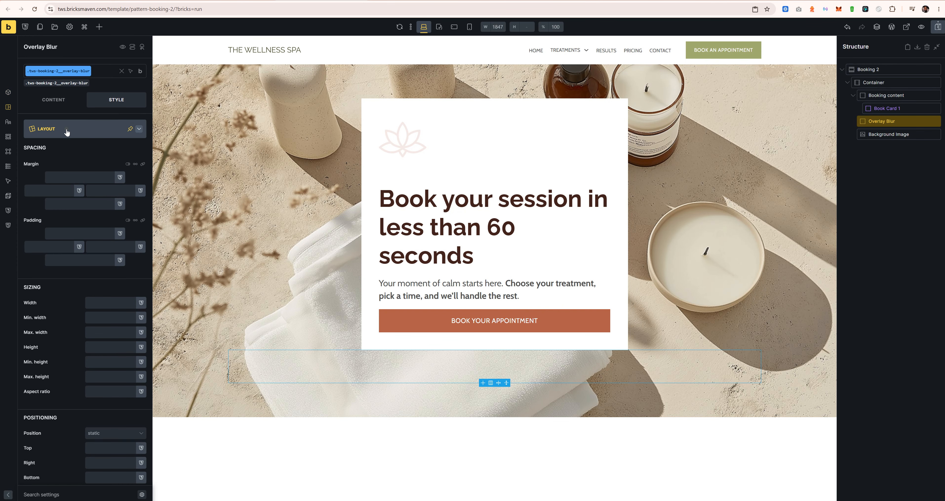
click(100, 361)
text(390px)
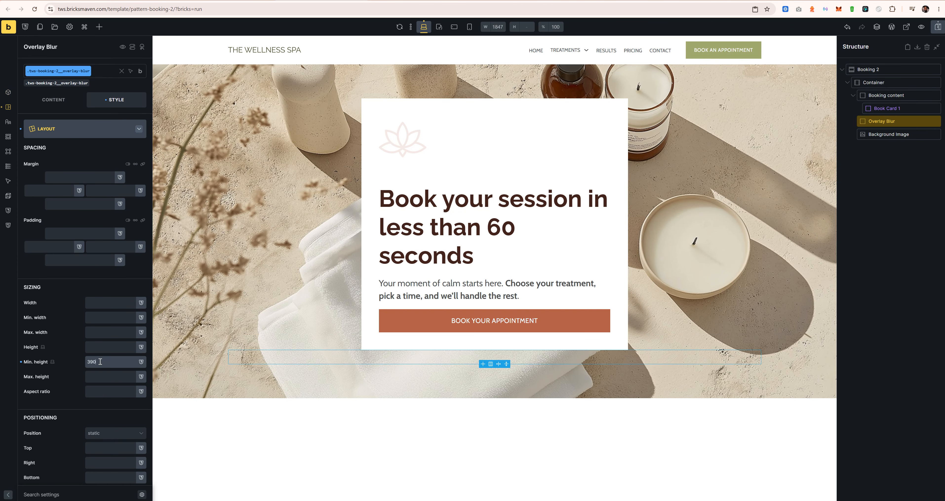
key(BackSpace)
key(BackSpace)
text(x)
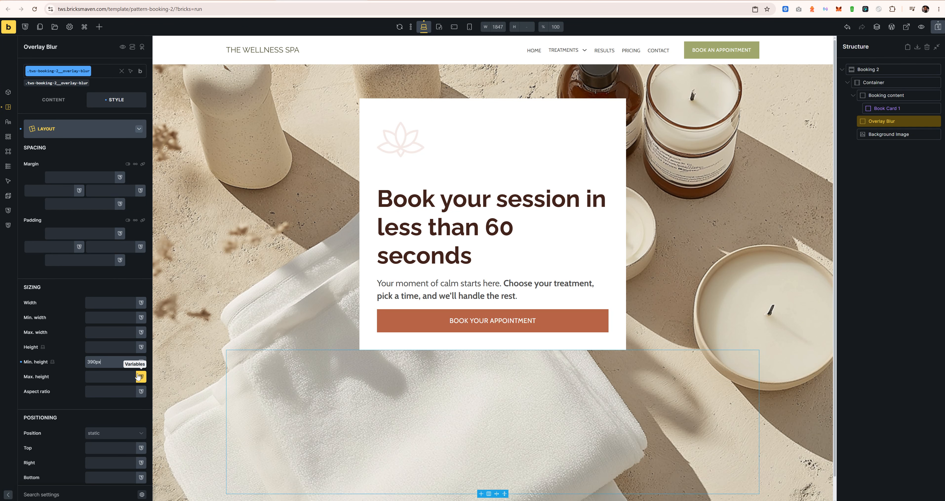
scroll(408, 334, down, 1)
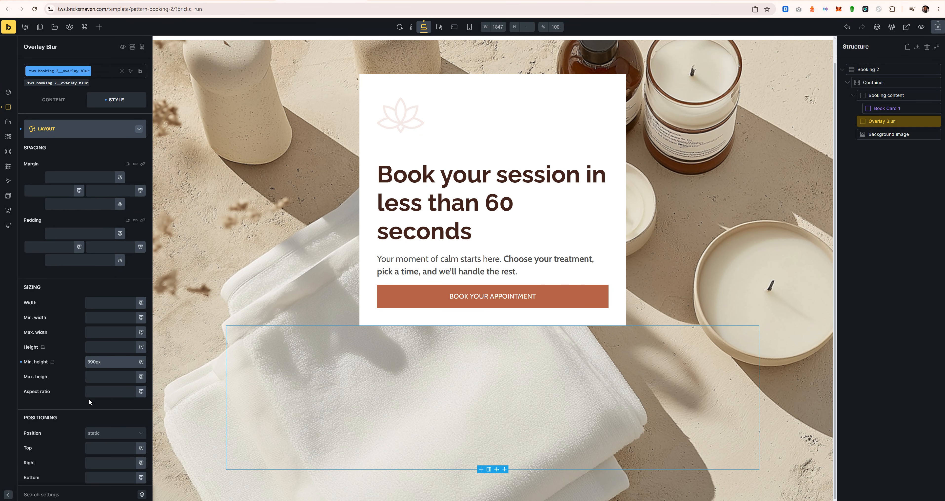
Step: Position the Overlay Blur block absolutely with its right, bottom and left offsets at 0
click(103, 434)
click(99, 461)
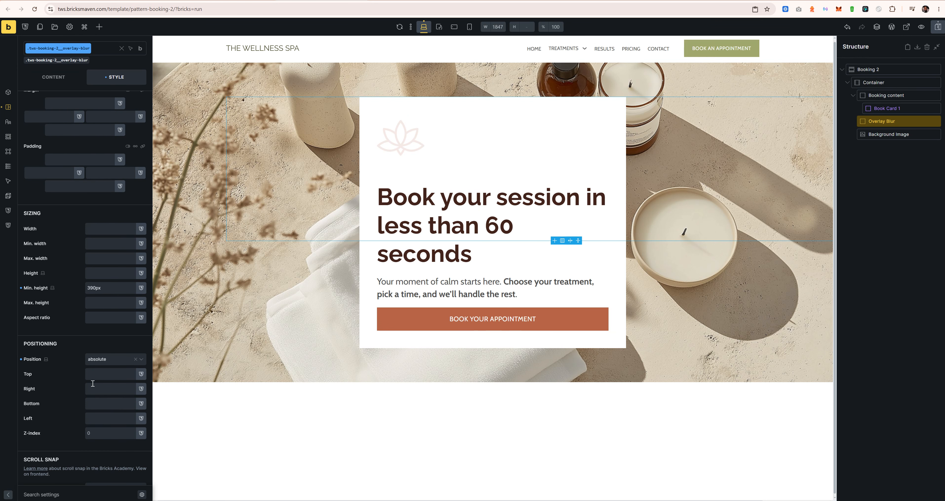
click(99, 403)
text(0)
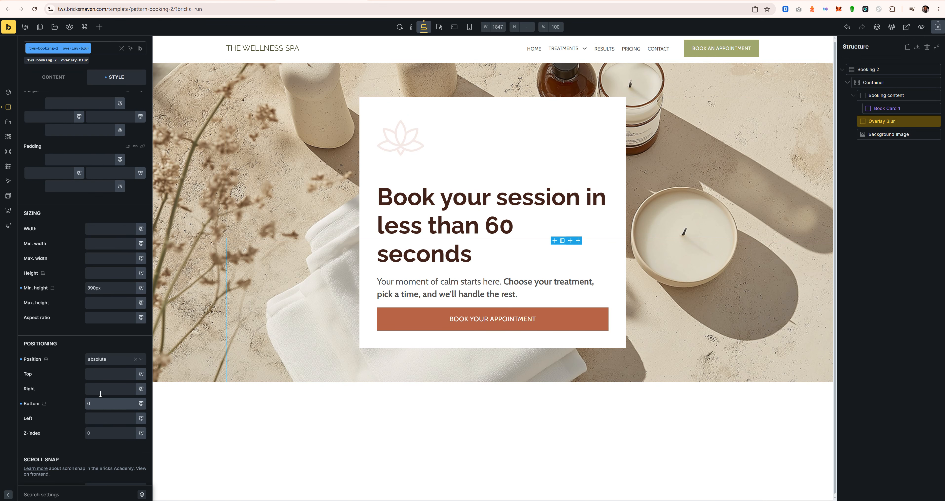
click(99, 390)
text(0)
click(100, 417)
text(0)
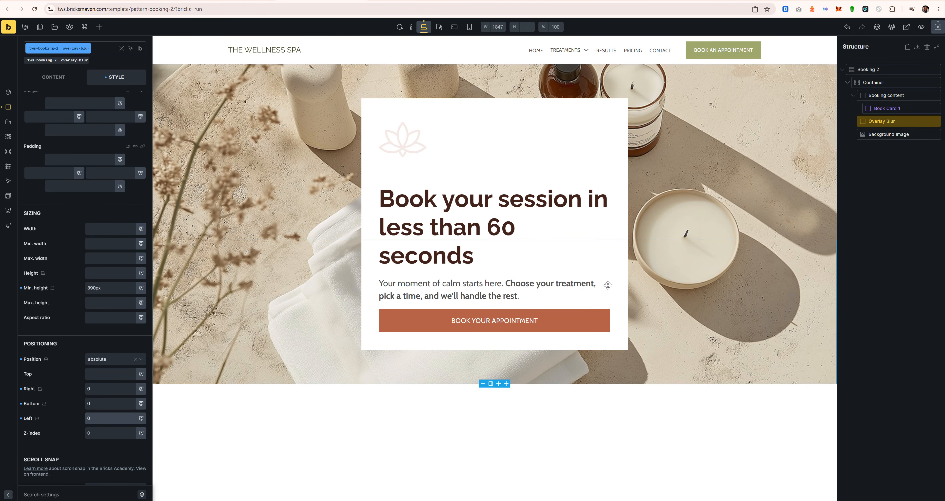
click(77, 335)
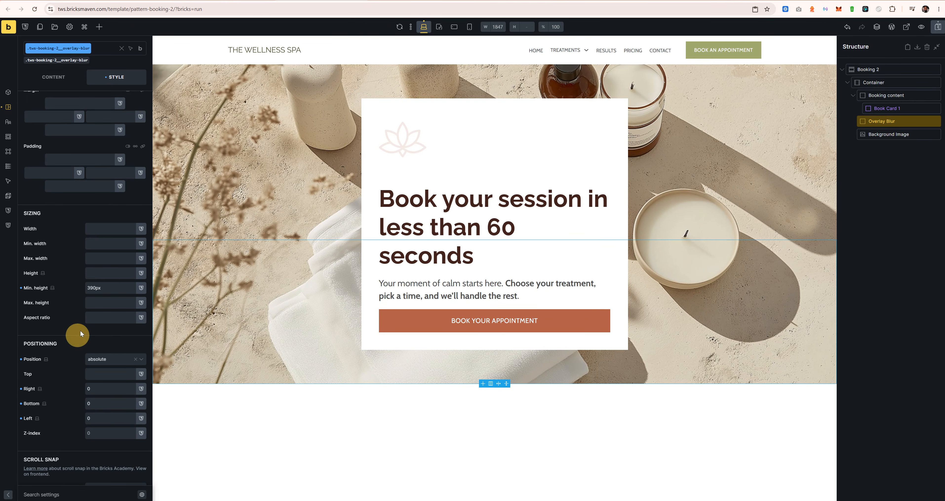
Step: Add a %root% custom CSS rule with backdrop-filter: blur(10px) to the Overlay Blur class
scroll(77, 336, up, 3)
click(96, 130)
click(80, 270)
click(97, 179)
text(rt)
key(BackSpace)
key(BackSpace)
key(BackSpace)
text(r)
key(Tab)
text({})
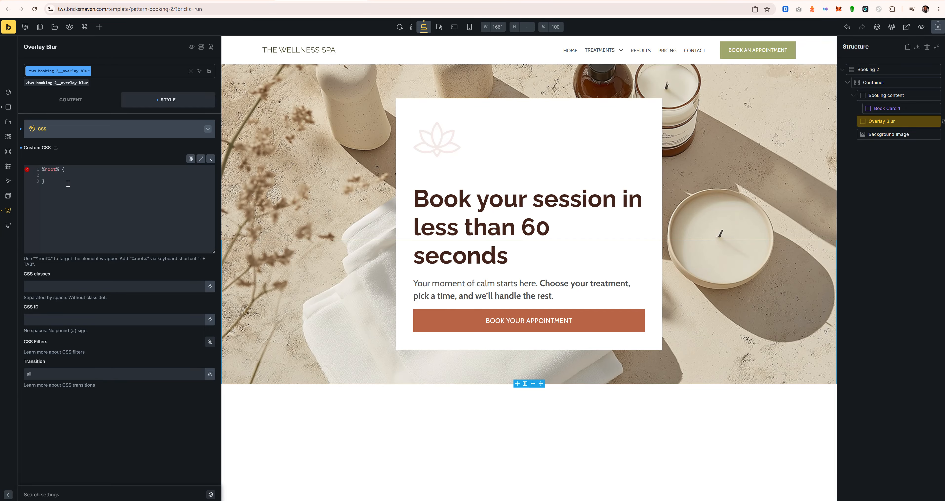
text(backdrop-filter: blur();)
key(Left)
key(Left)
text(10p)
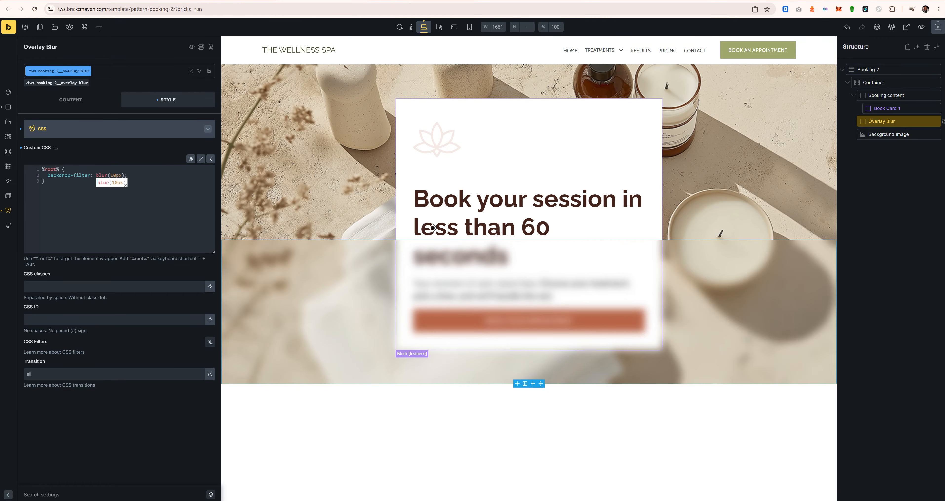
Step: Set the Overlay Blur block's z-index to -1
click(93, 130)
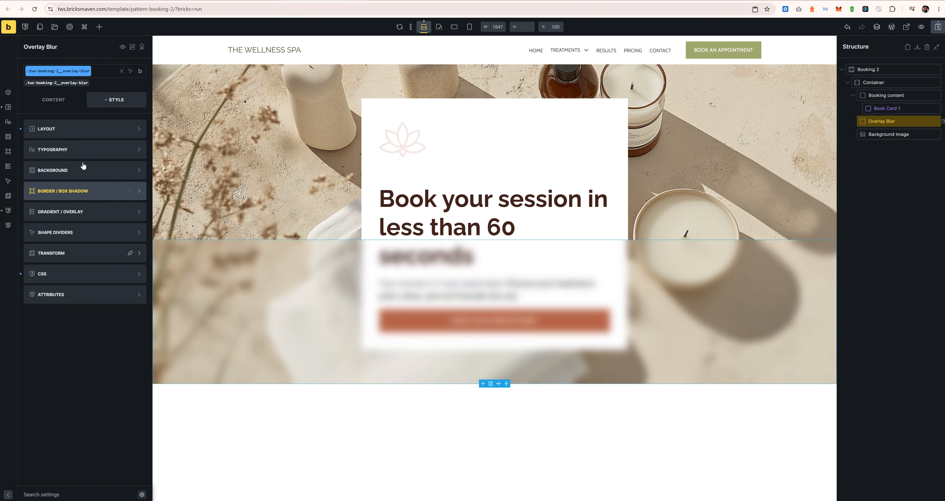
click(78, 136)
scroll(94, 387, down, 2)
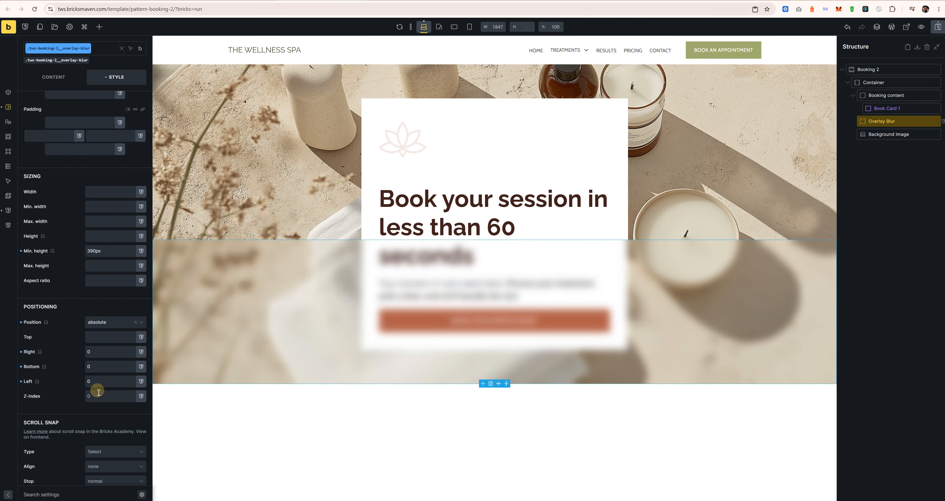
click(99, 395)
text(-1)
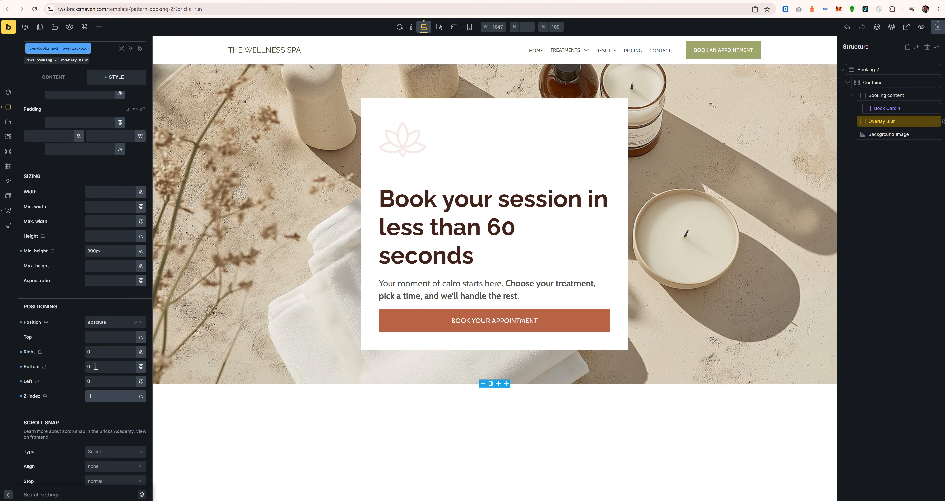
Step: Set the Background Image's z-index to -2 and save the template
click(890, 133)
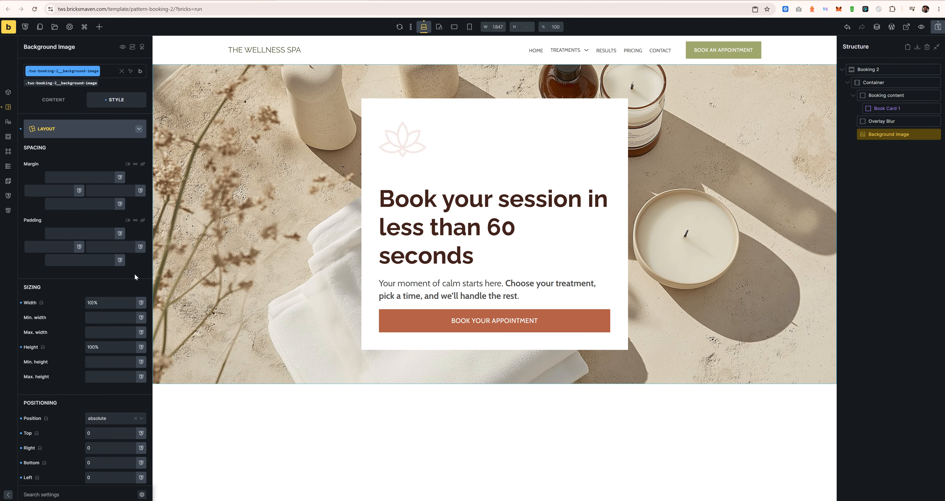
scroll(99, 458, down, 2)
click(100, 422)
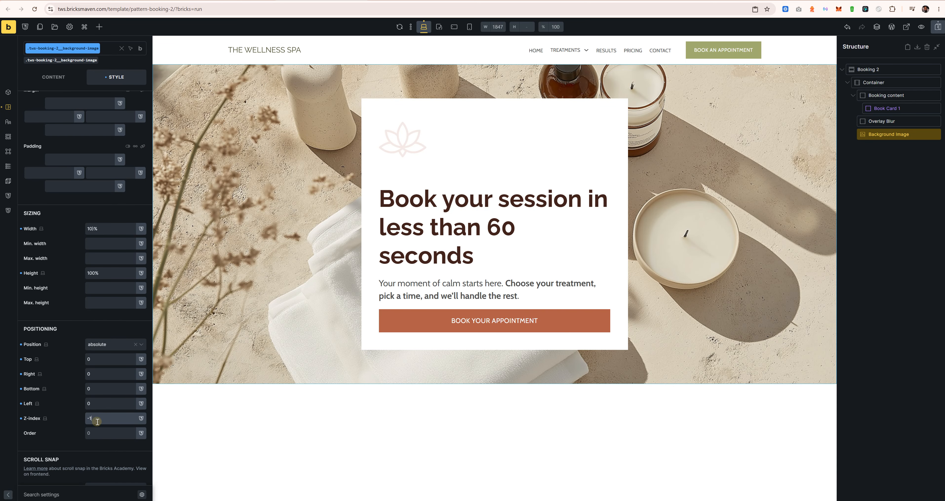
key(Down)
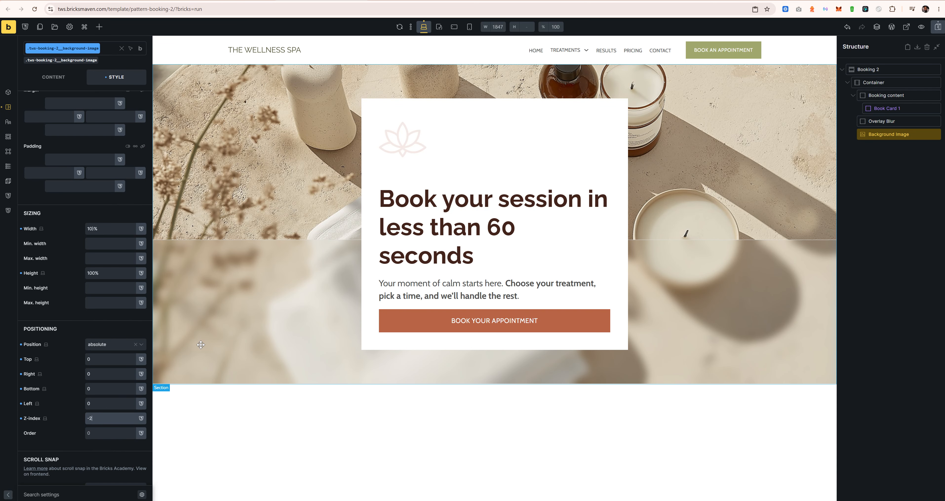
click(937, 28)
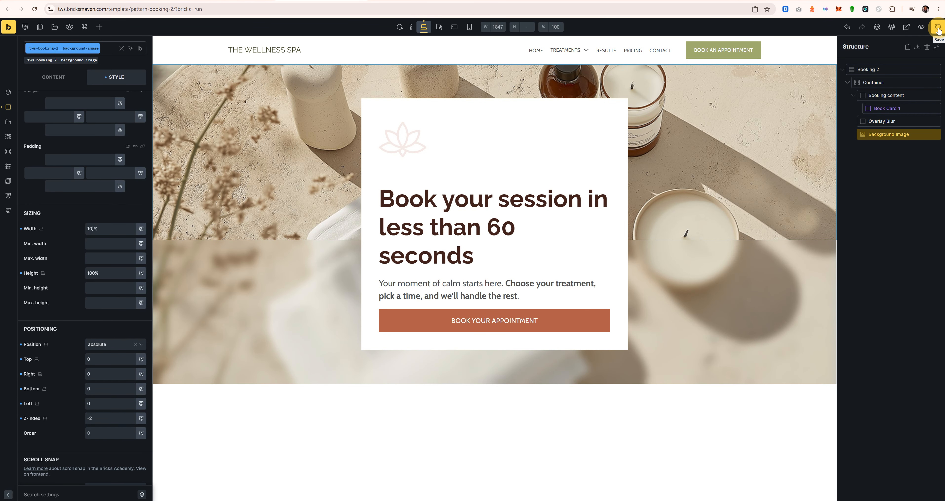
Step: Open the Booking 2 front-end preview and compare its blur with the call-to-action and hero sections in the Figma design
click(906, 26)
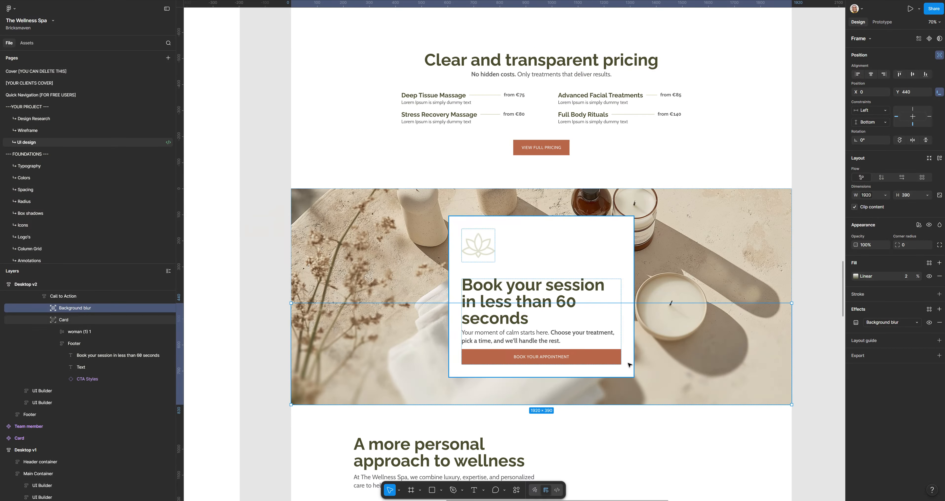
click(715, 346)
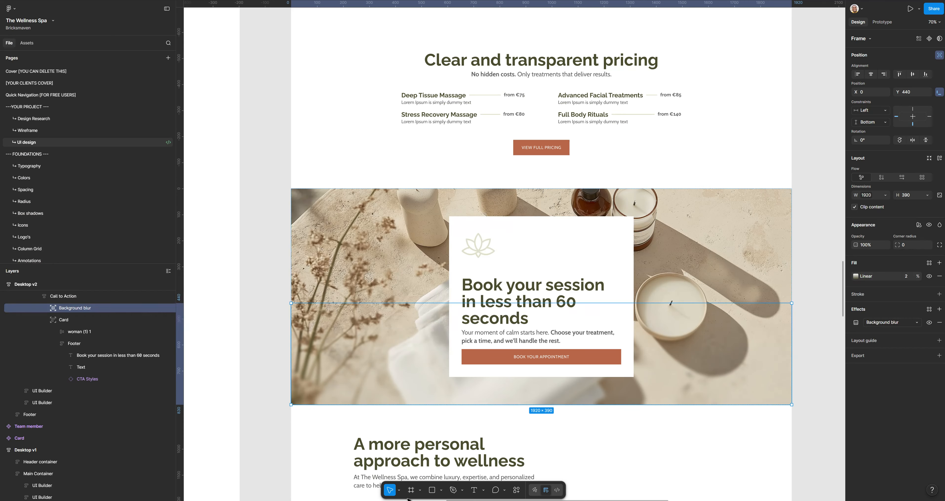
scroll(251, 244, down, 8)
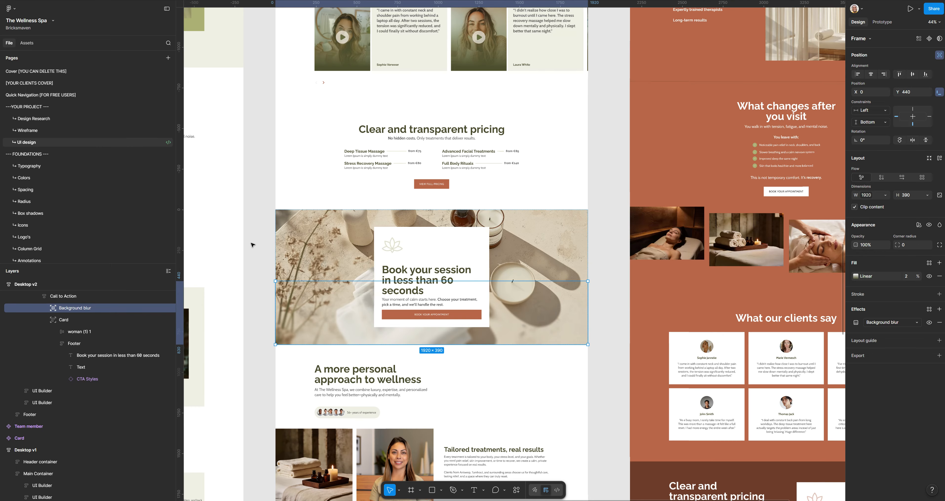
scroll(394, 172, up, 11)
scroll(414, 165, up, 12)
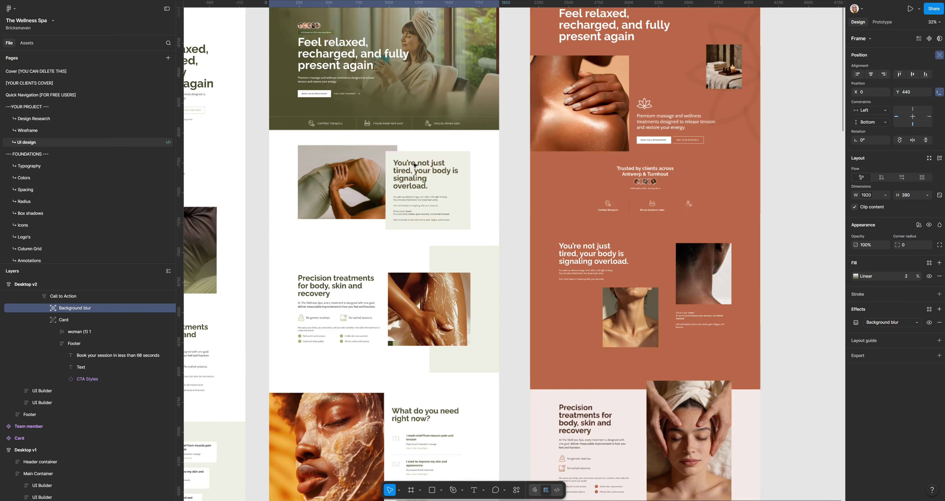
scroll(368, 320, down, 20)
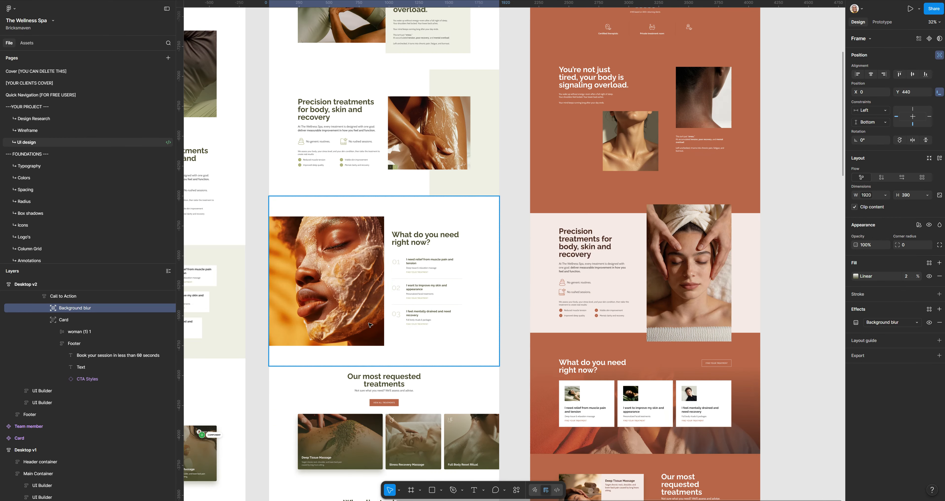
scroll(367, 290, up, 6)
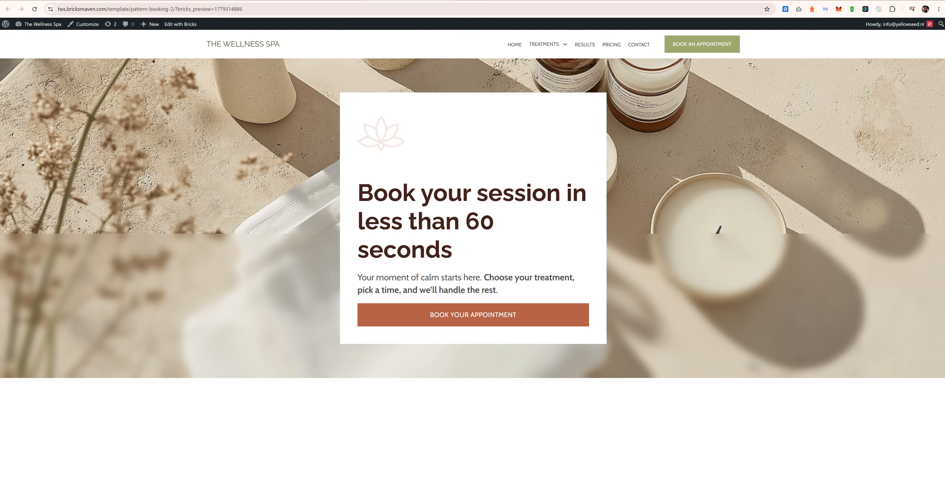
Step: Search the WordPress Bricks templates for "hero" and open Pattern: Hero 2 in the Bricks builder in a new tab
click(84, 1)
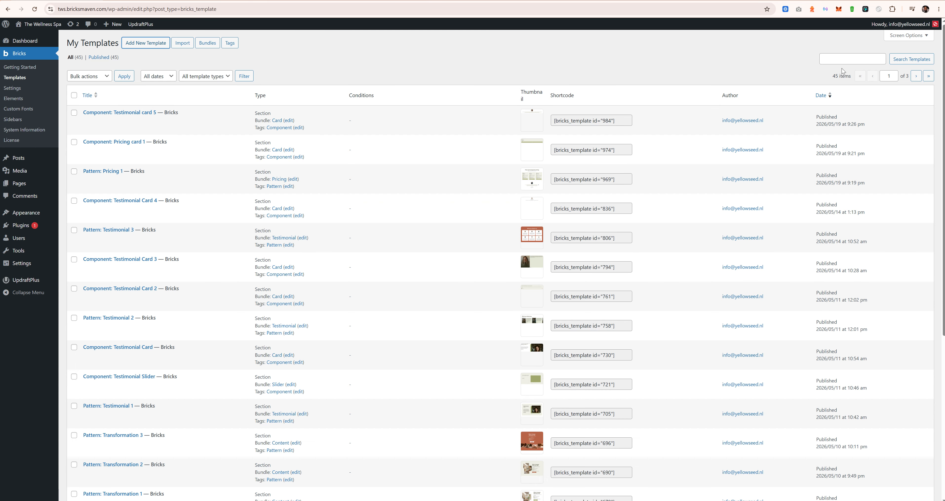
click(868, 56)
text(hero)
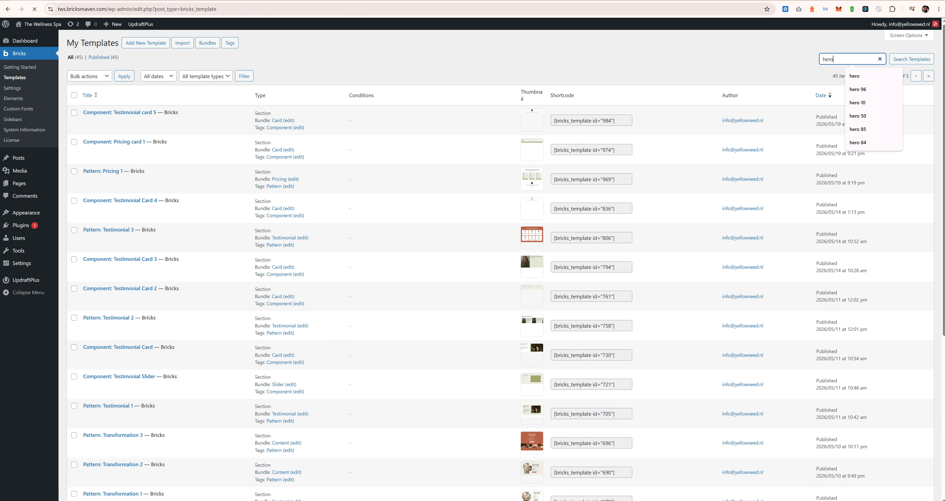
key(Return)
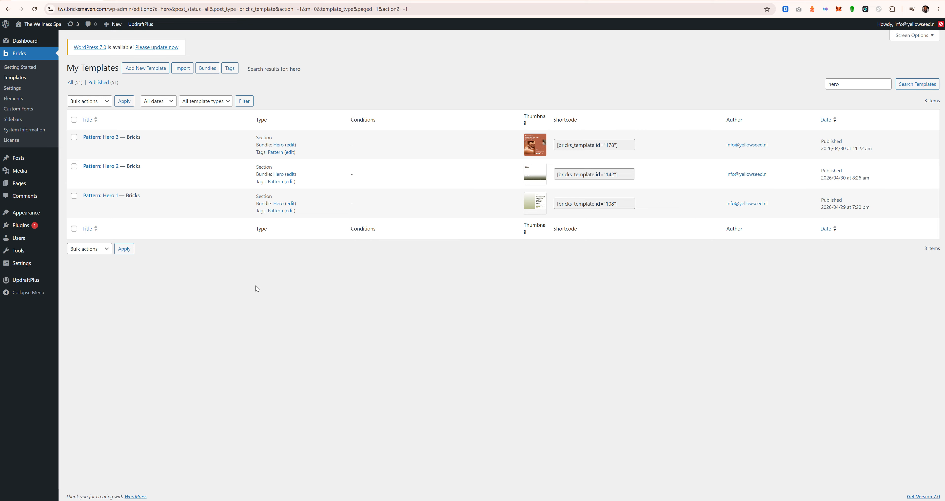
right_click(90, 182)
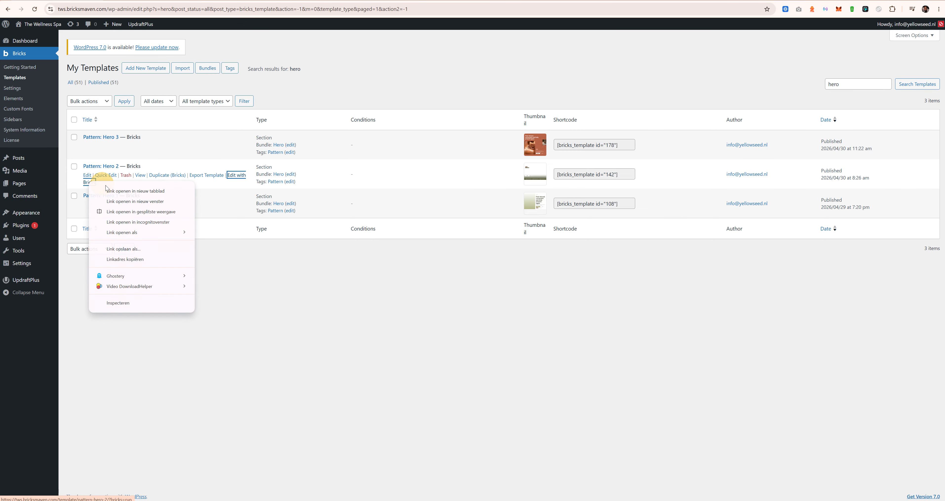
click(111, 191)
click(145, 1)
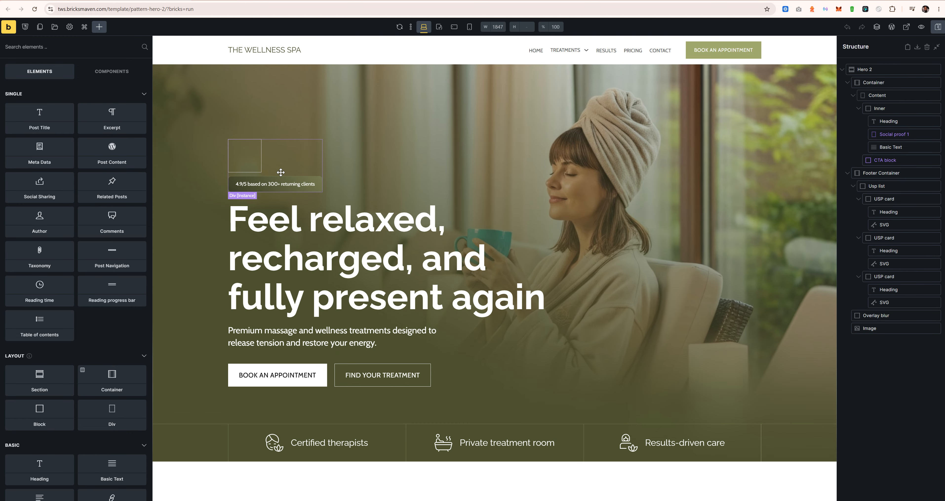
Step: Copy the -webkit-mask-image and mask-image gradient declarations from the custom CSS of Hero 2's Overlay blur class
click(214, 379)
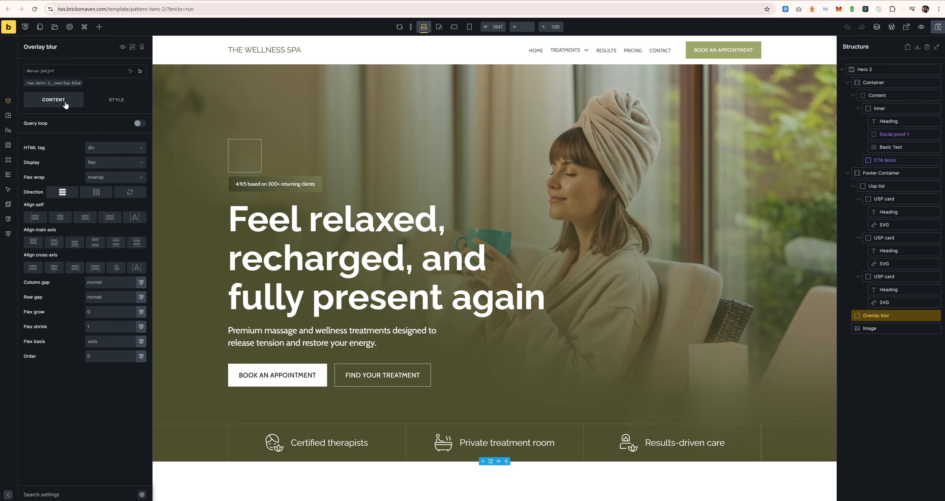
click(65, 71)
click(116, 100)
click(57, 274)
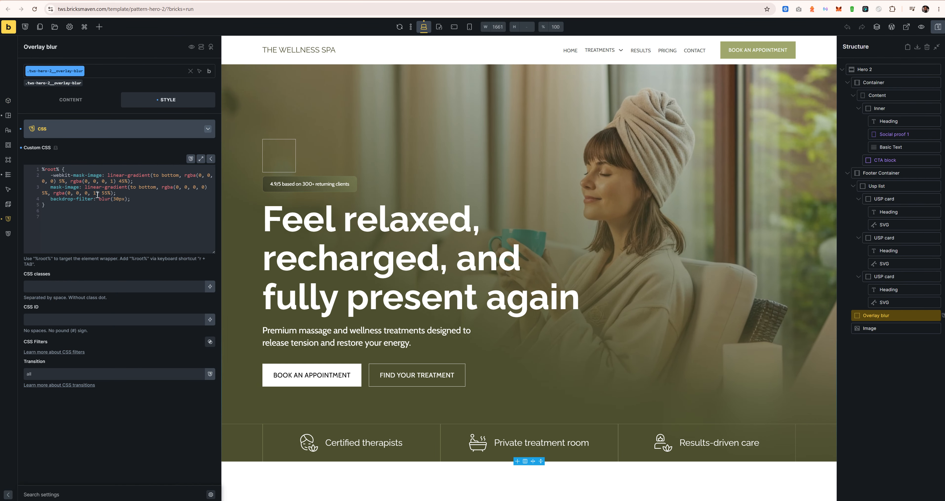
drag(133, 191, 50, 176)
key(ctrl+c)
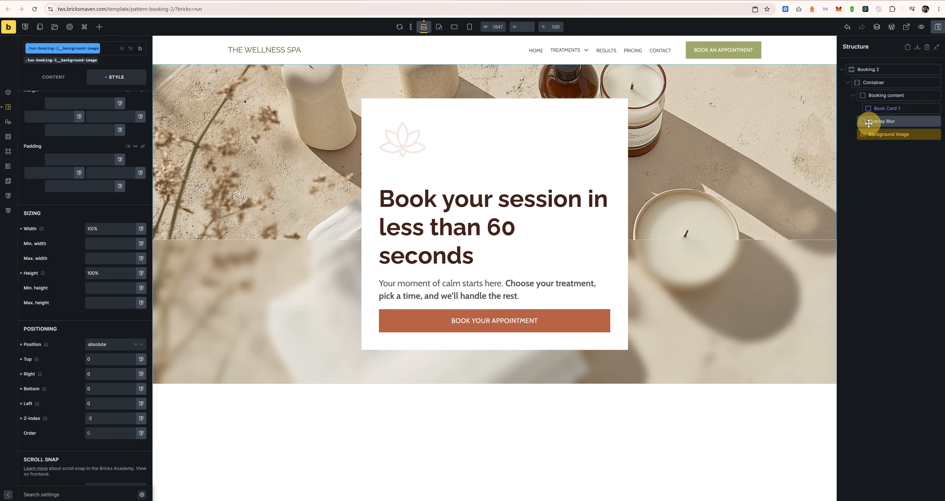
Step: Paste the copied mask-image declarations below the backdrop-filter in Booking 2's Overlay Blur custom CSS, and preview the saved template on the front end
click(878, 121)
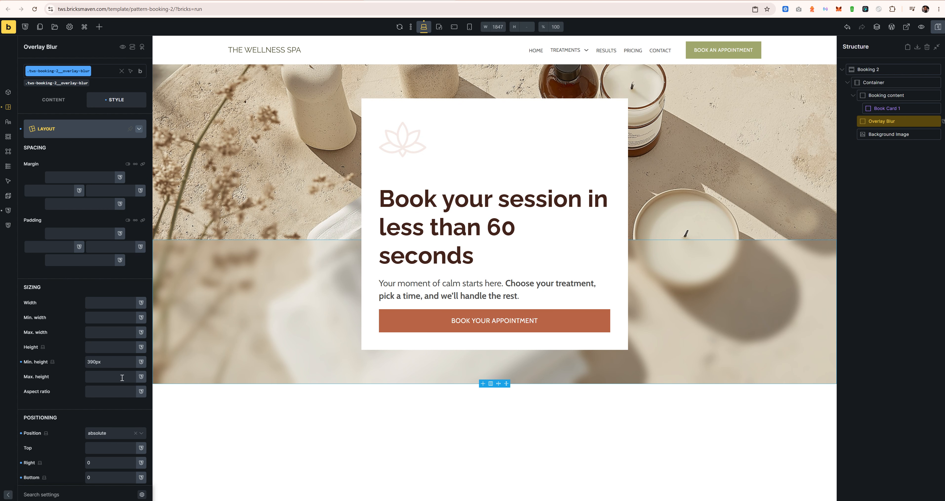
click(70, 130)
click(67, 289)
click(133, 175)
key(ctrl+v)
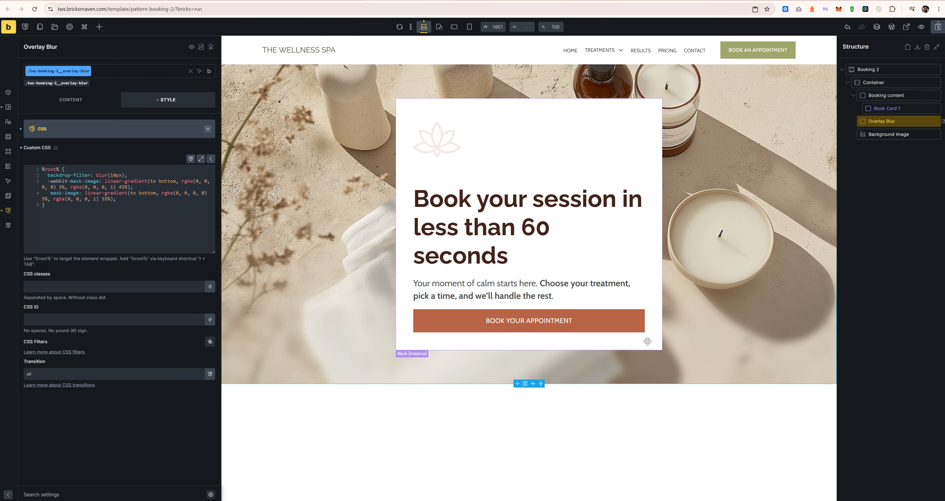
click(937, 27)
click(906, 27)
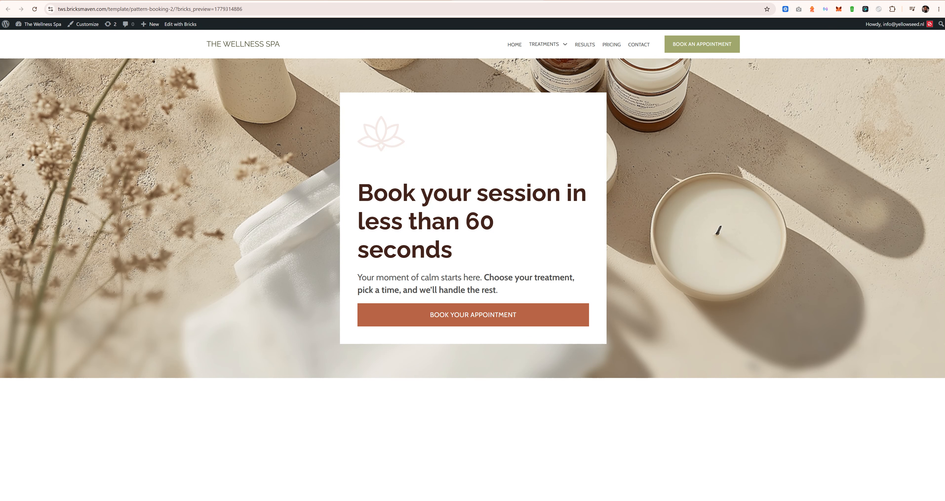
Step: Return to the Booking 2 template in the Bricks builder and check the section at the tablet, mobile landscape, mobile portrait and desktop breakpoints
key(ctrl+shift+Tab)
key(ctrl+shift+Tab)
key(ctrl+Tab)
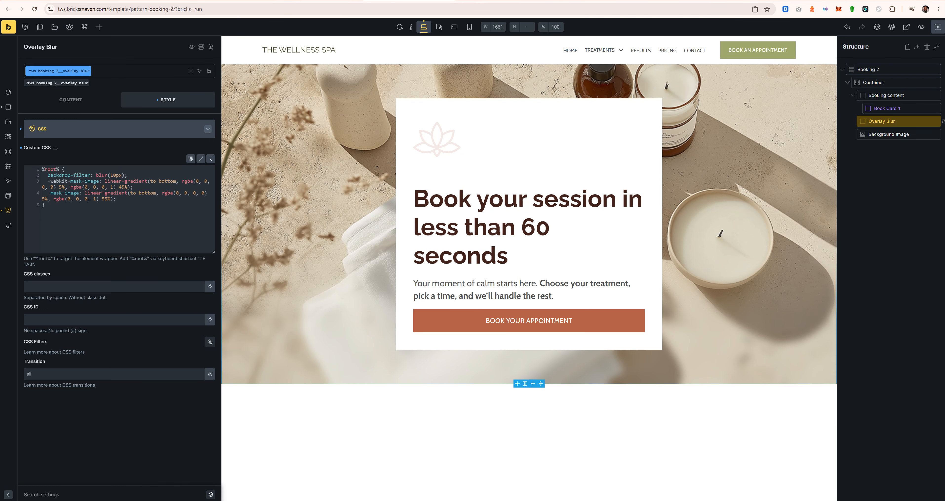
key(ctrl+shift+Tab)
key(ctrl+Tab)
key(ctrl+Tab)
key(ctrl+shift+Tab)
click(440, 27)
click(458, 27)
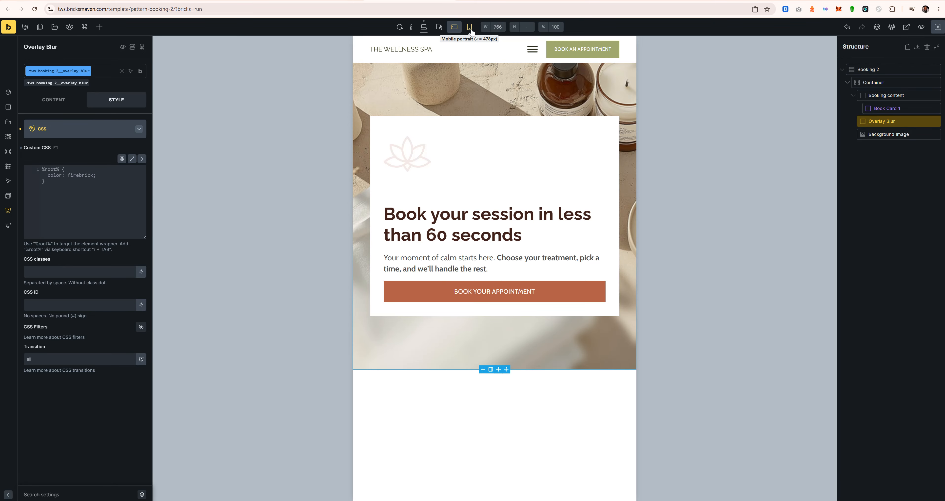
click(469, 27)
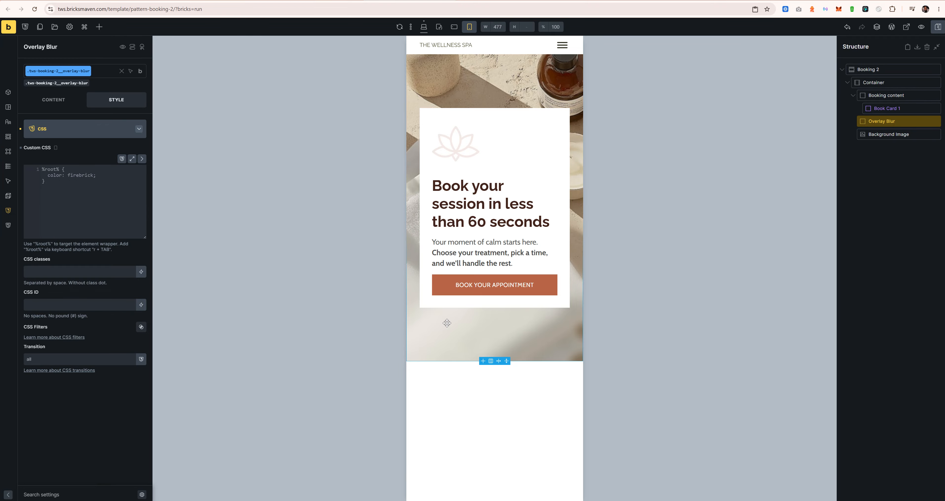
click(425, 27)
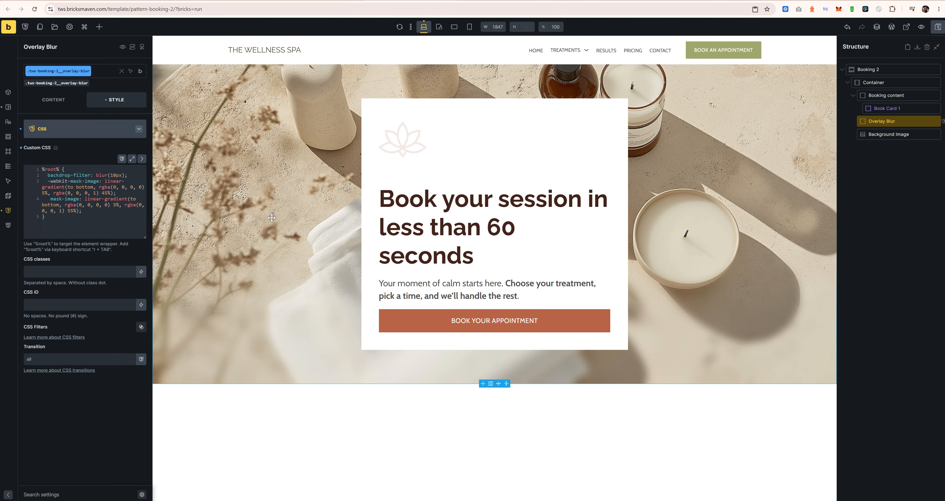
click(439, 30)
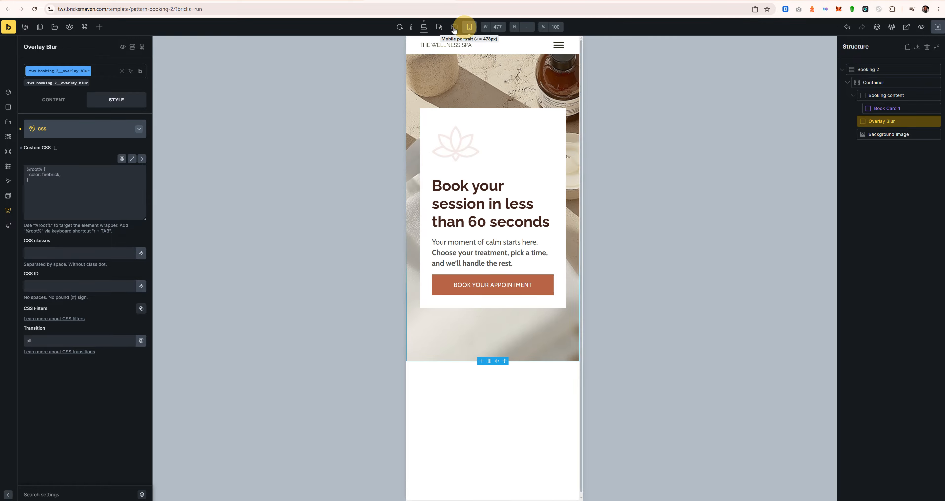
click(427, 30)
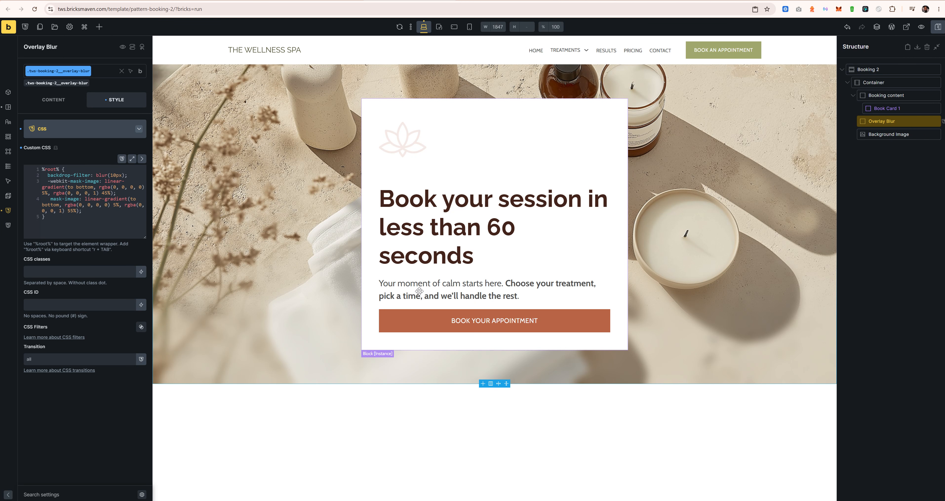
Step: Switch to the Figma UI design and locate the split booking section with the man's face photo below the pricing section
click(936, 29)
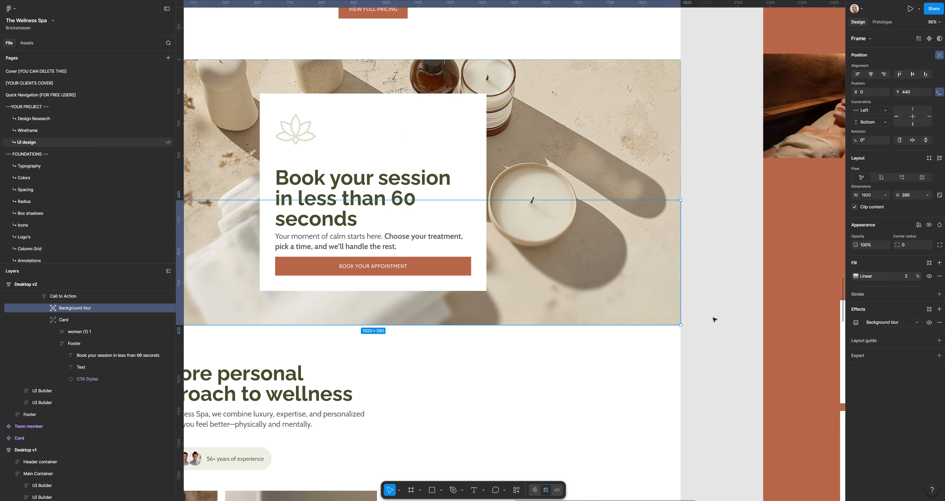
click(713, 348)
drag(792, 436, 408, 261)
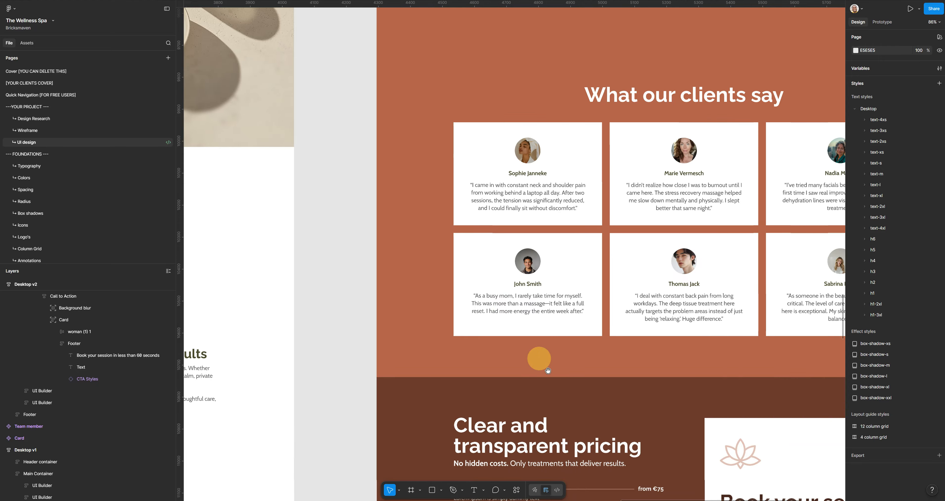
drag(541, 363, 484, 196)
drag(611, 469, 513, 243)
scroll(513, 241, down, 5)
scroll(523, 312, left, 2)
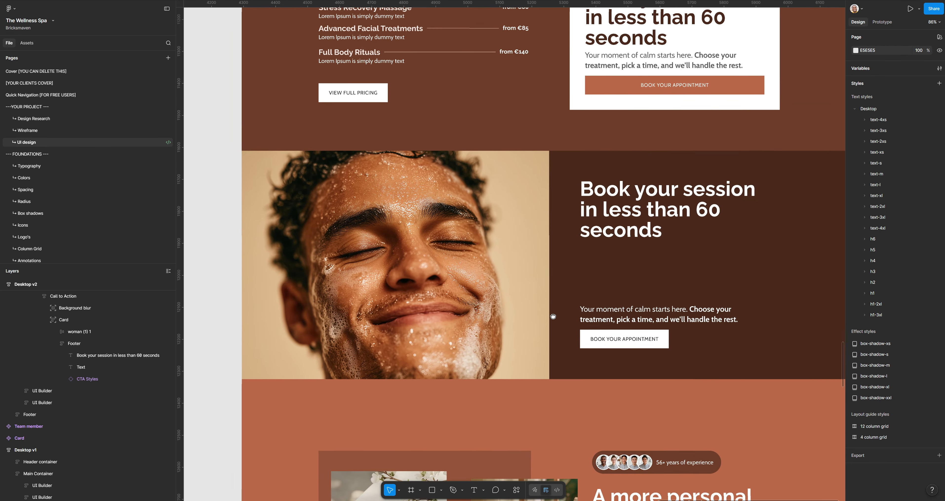
drag(661, 266, 620, 275)
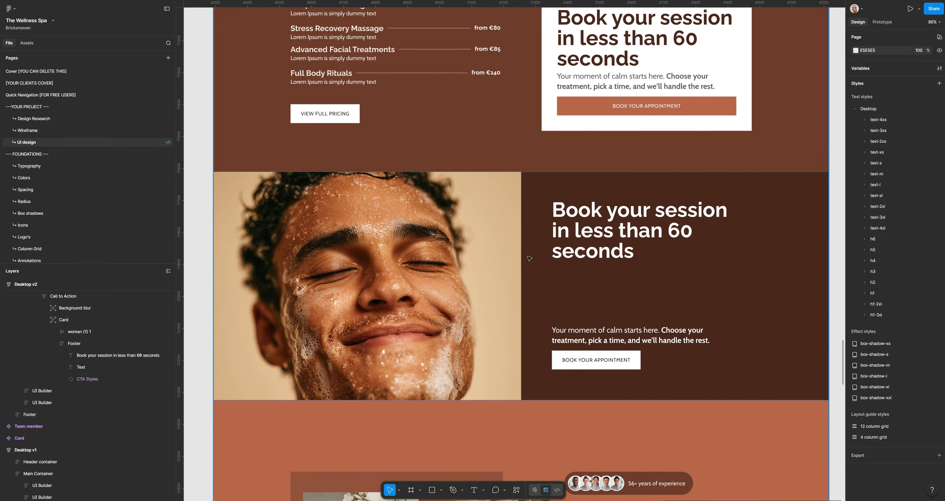
Step: Survey the three desktop designs side by side, from the booking call-to-action sections up to the "What do you need right now?" sections
scroll(529, 259, down, 10)
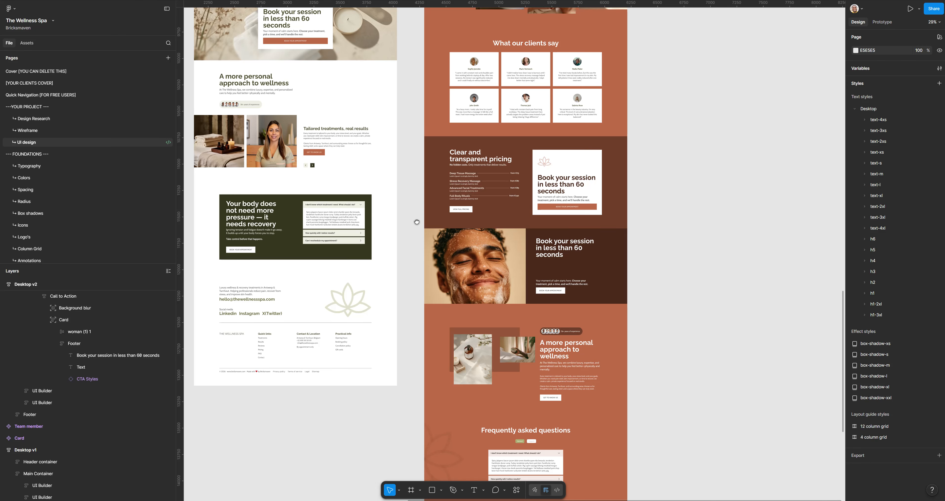
drag(416, 222, 564, 444)
drag(550, 286, 549, 401)
drag(550, 315, 556, 459)
drag(558, 262, 552, 399)
drag(548, 295, 547, 390)
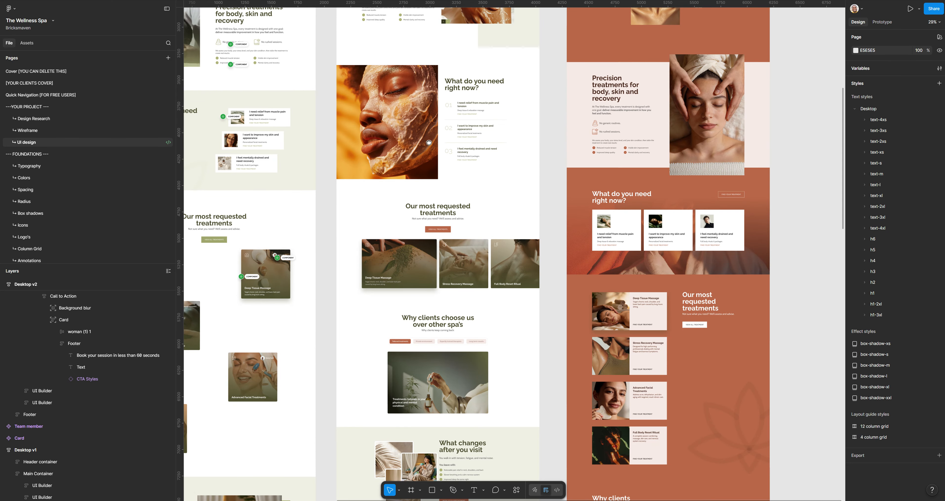
drag(428, 142, 583, 400)
drag(378, 62, 461, 258)
drag(517, 337, 463, 119)
drag(521, 336, 478, 234)
Step: Open the Wireframe page and select the image-and-text call-to-action pattern below the pricing list in Desktop v3
click(56, 128)
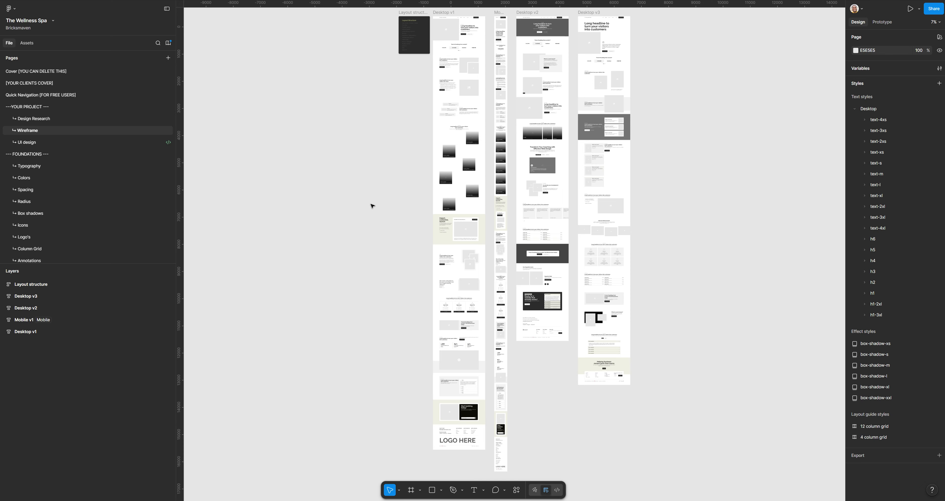
scroll(607, 315, up, 5)
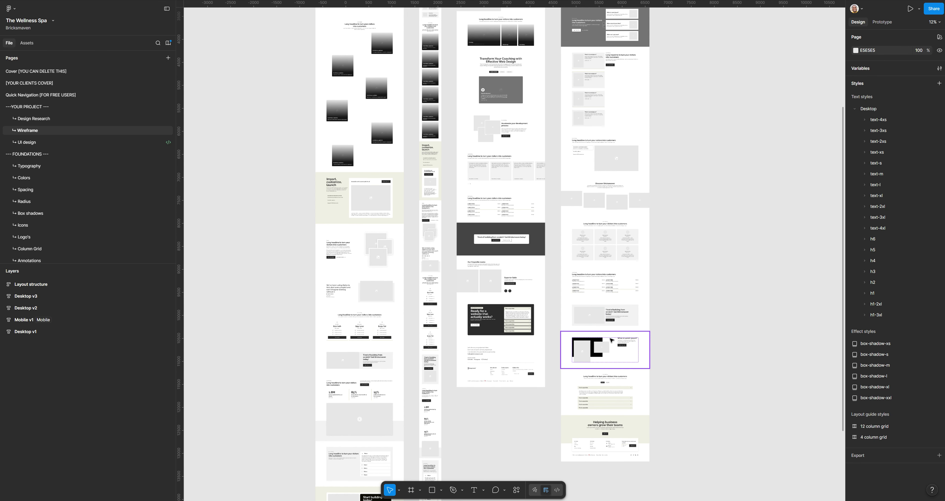
scroll(610, 340, up, 10)
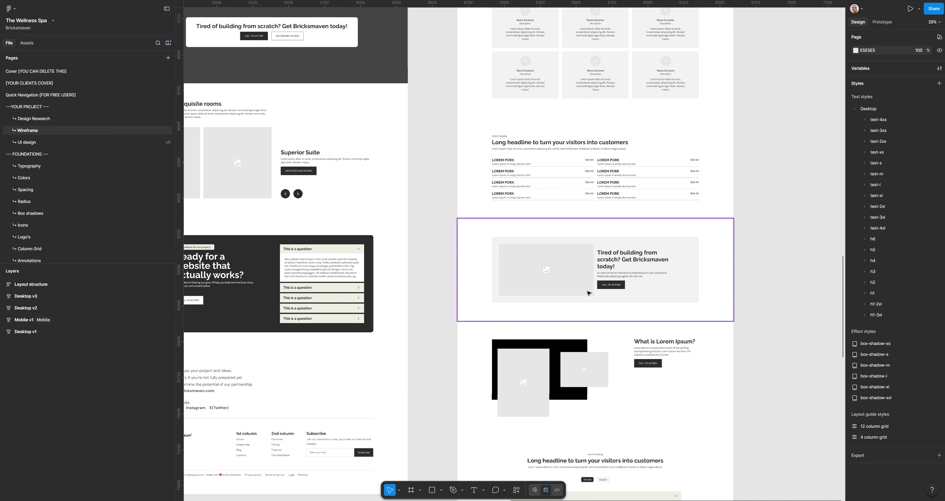
click(589, 294)
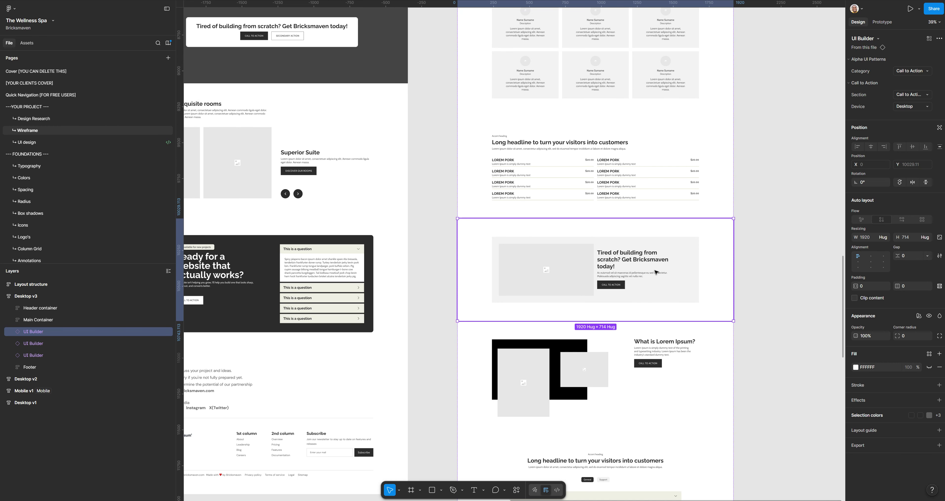
Step: Return to the UI design page and examine the split booking section of the terracotta desktop design up close
click(48, 143)
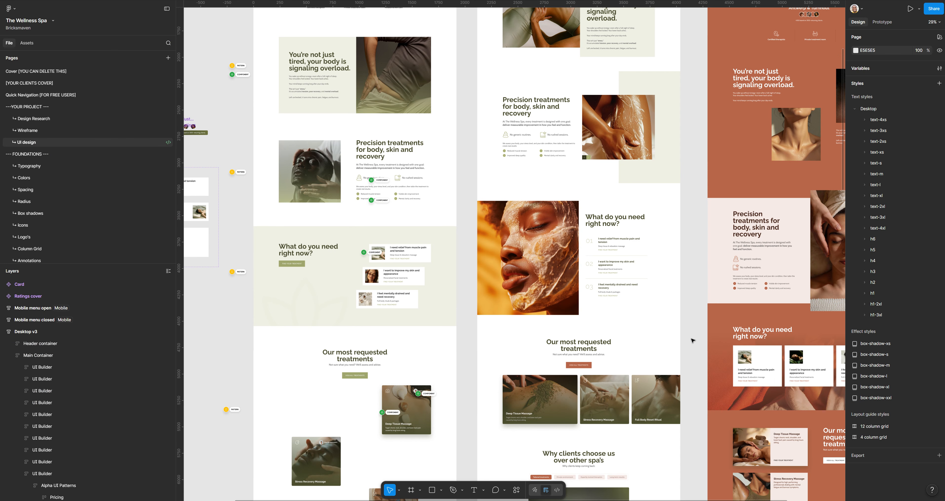
drag(697, 343, 508, 215)
drag(617, 320, 520, 108)
drag(525, 337, 551, 161)
drag(563, 431, 534, 281)
drag(521, 356, 571, 257)
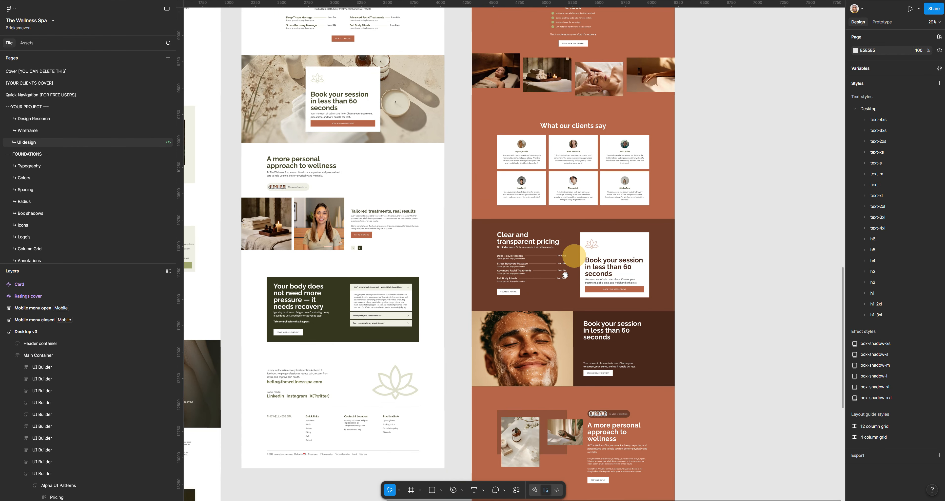
drag(584, 301, 498, 253)
scroll(501, 309, up, 8)
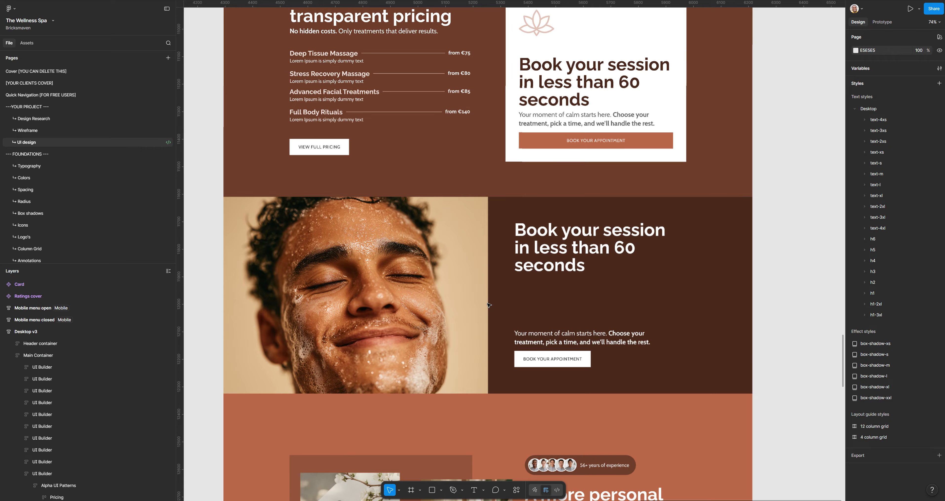
scroll(488, 305, up, 2)
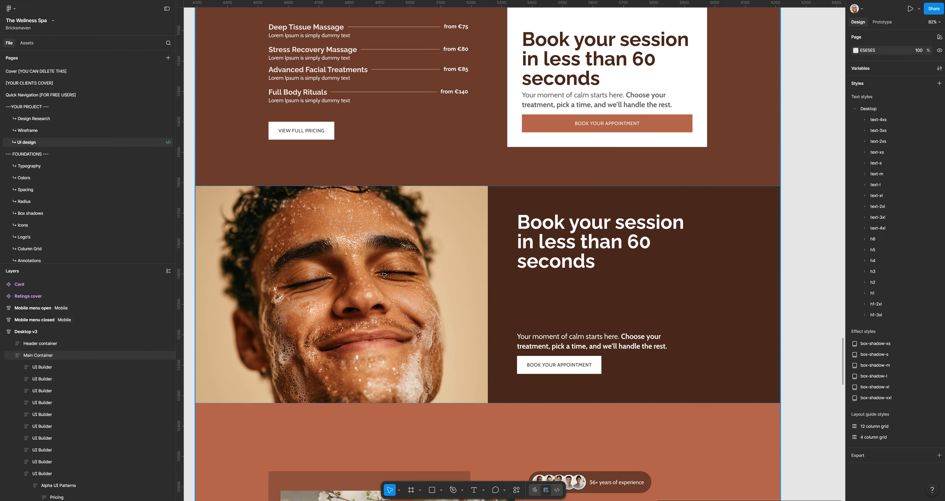
Step: Examine the "What do you need right now?" section with the large face image in the middle desktop design
scroll(348, 268, down, 12)
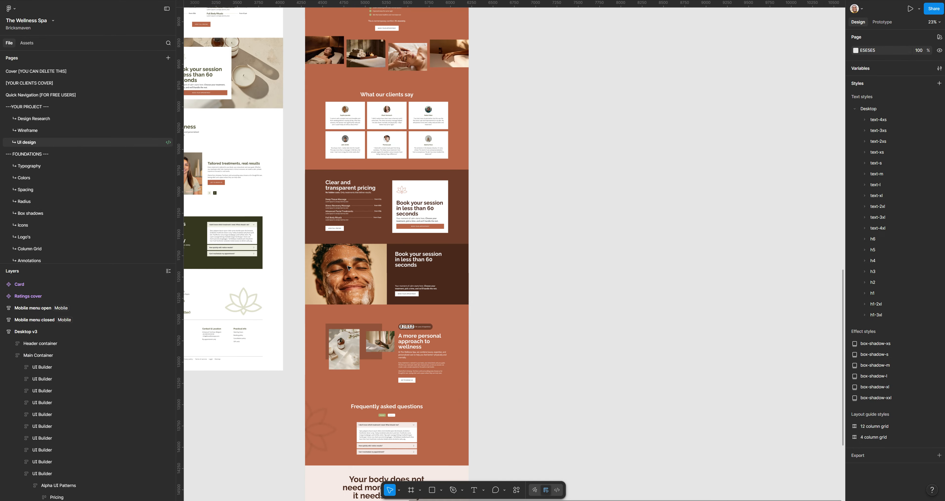
drag(408, 309, 476, 380)
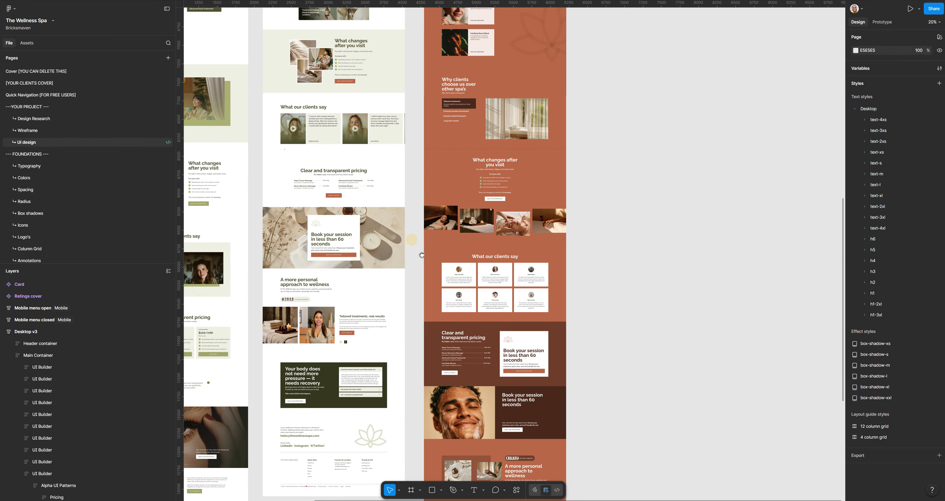
drag(411, 240, 487, 322)
drag(439, 250, 520, 358)
mouse_move(485, 281)
mouse_down()
mouse_move(520, 378)
mouse_move(479, 257)
mouse_move(477, 316)
mouse_up()
scroll(460, 170, down, 15)
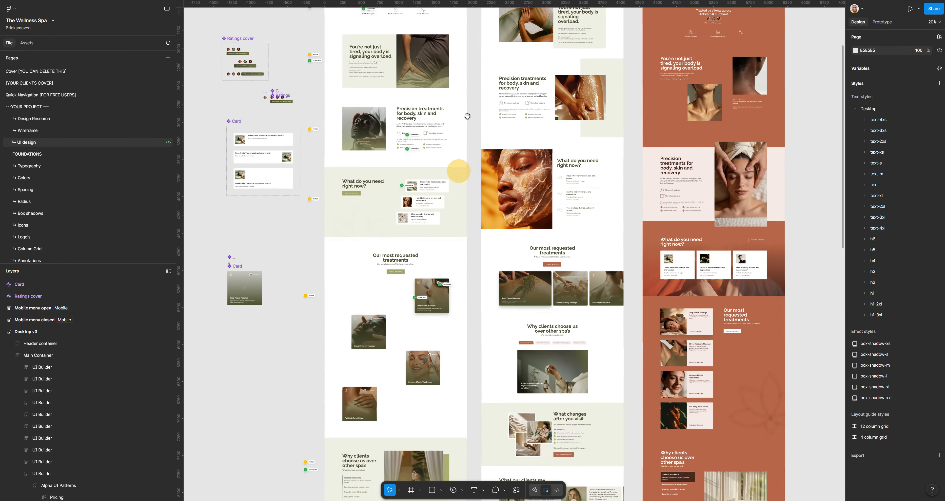
scroll(484, 361, up, 10)
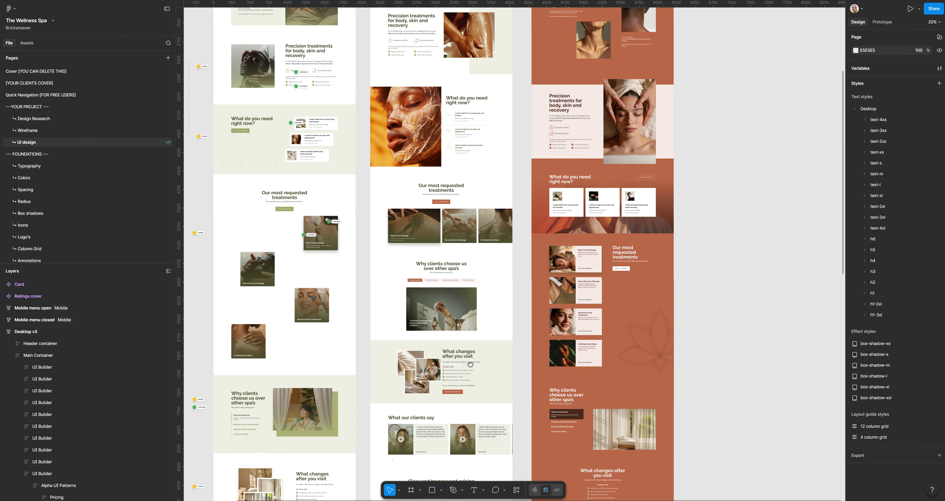
scroll(471, 358, up, 3)
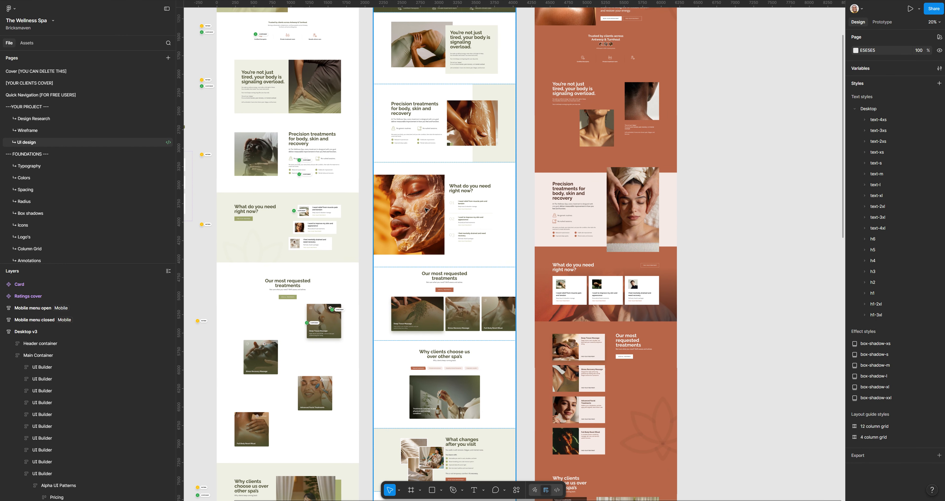
scroll(430, 215, up, 5)
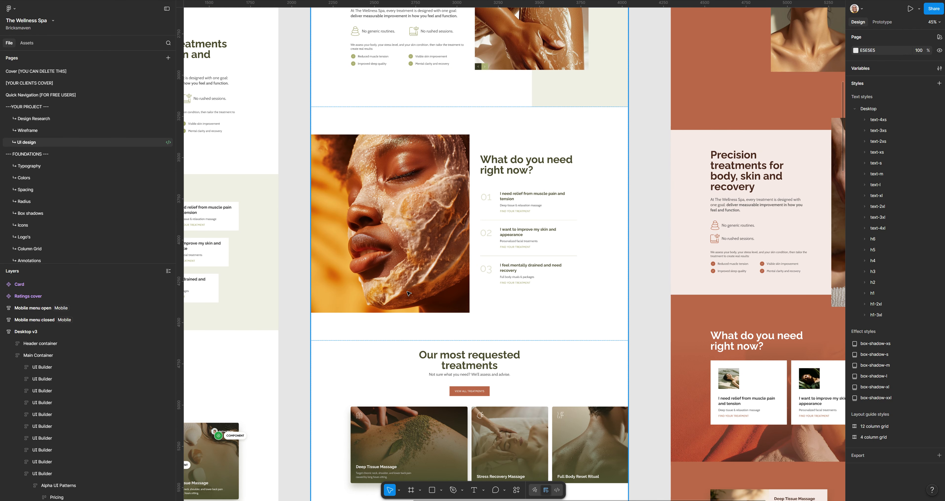
scroll(394, 239, down, 3)
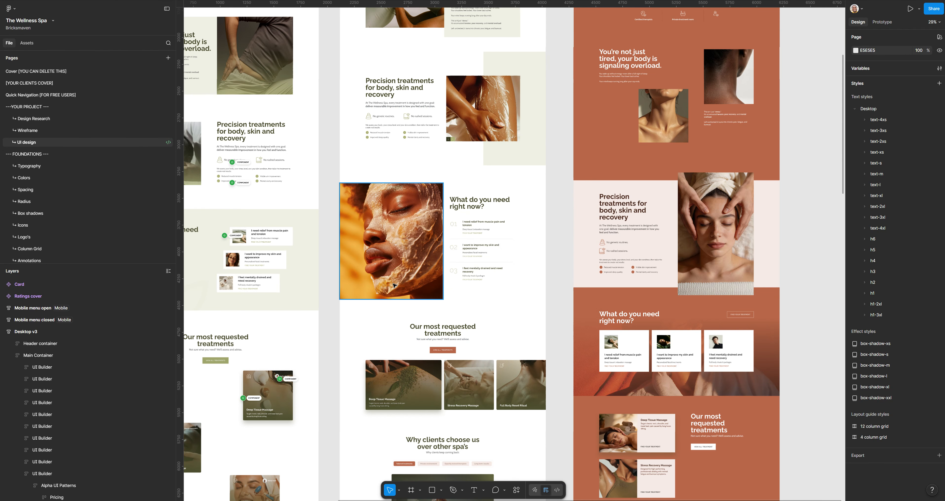
Step: Go back to the terracotta design's pricing and split booking sections for a closer look at their layout
scroll(237, 160, up, 5)
drag(279, 175, 266, 70)
drag(374, 228, 325, 57)
drag(433, 277, 400, 73)
drag(474, 307, 445, 139)
drag(510, 278, 545, 261)
drag(496, 329, 454, 227)
drag(511, 361, 481, 248)
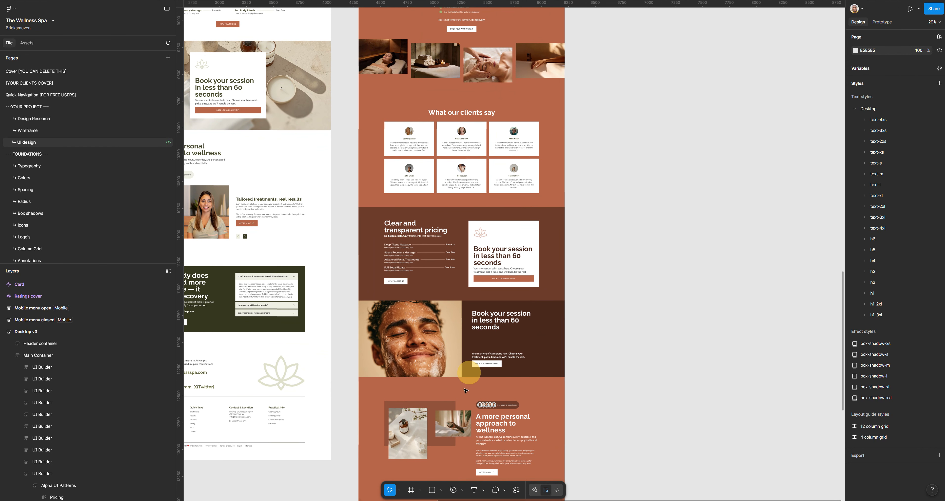
scroll(440, 386, up, 5)
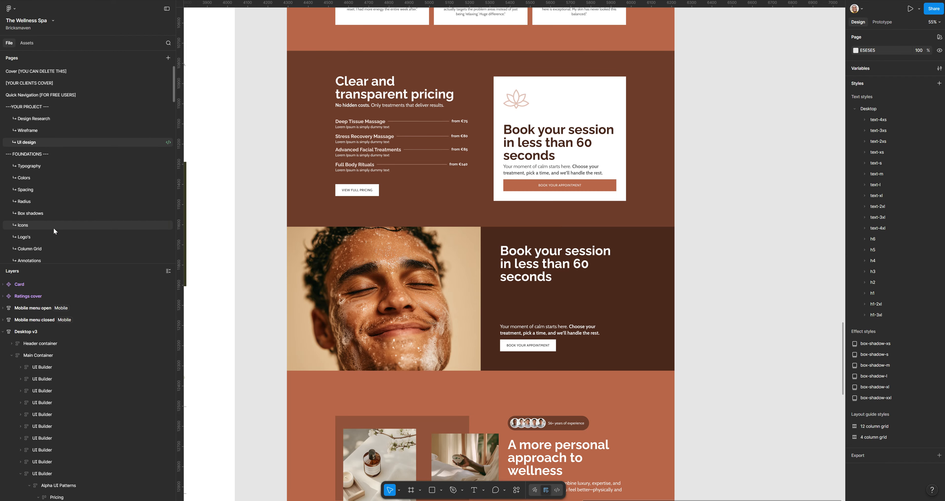
Step: Open the Hero page among the general patterns of the design file
scroll(87, 216, down, 5)
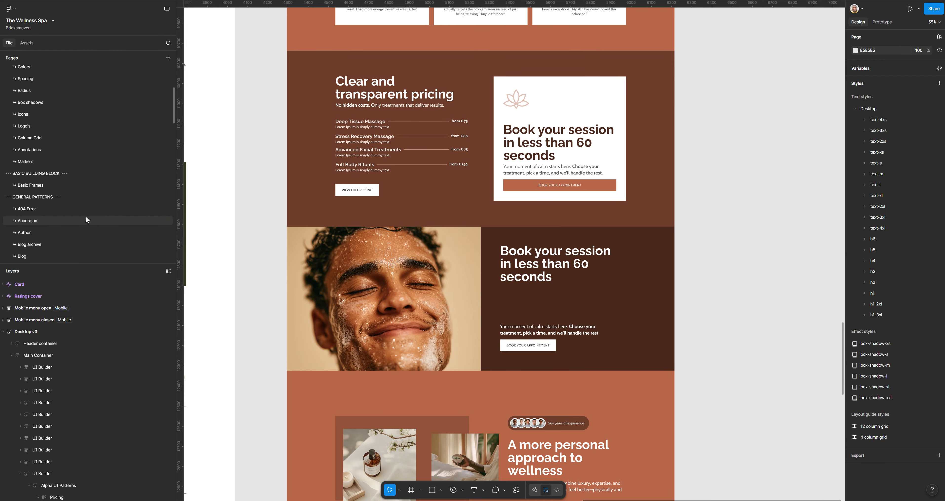
scroll(86, 219, down, 3)
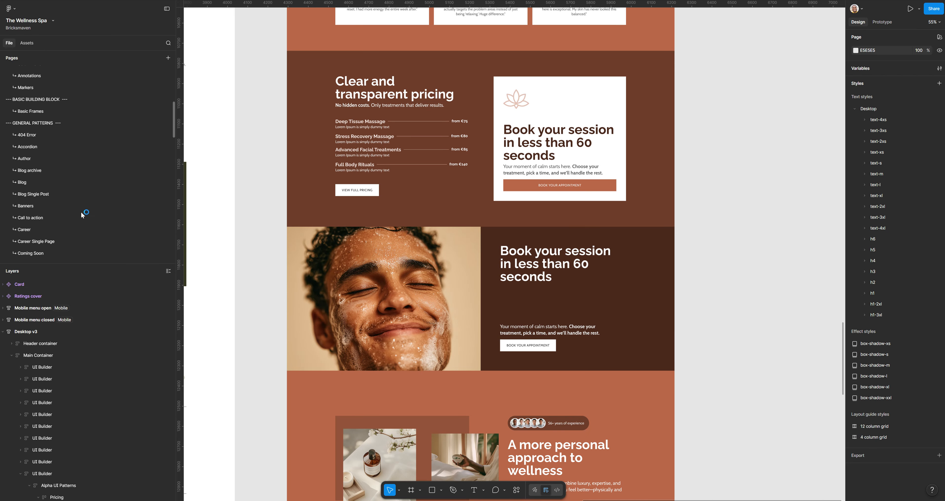
scroll(85, 216, down, 3)
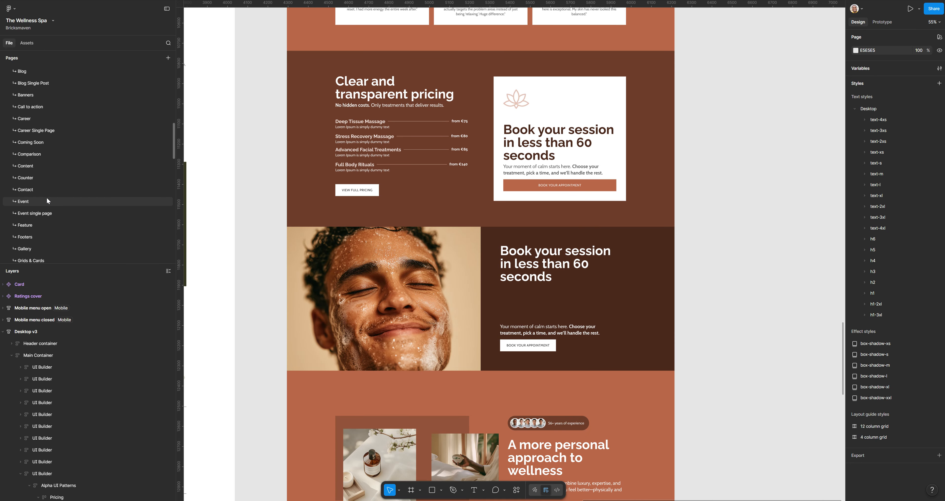
scroll(47, 198, down, 3)
scroll(47, 198, down, 3)
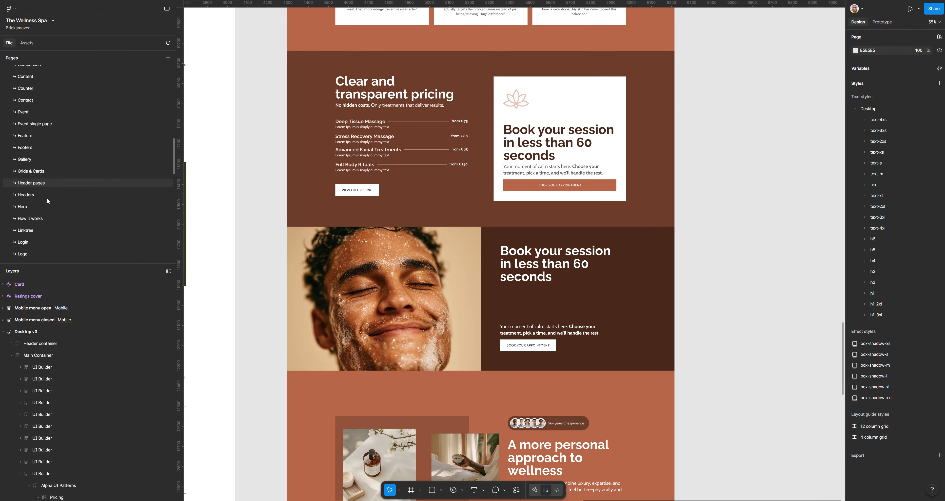
click(26, 186)
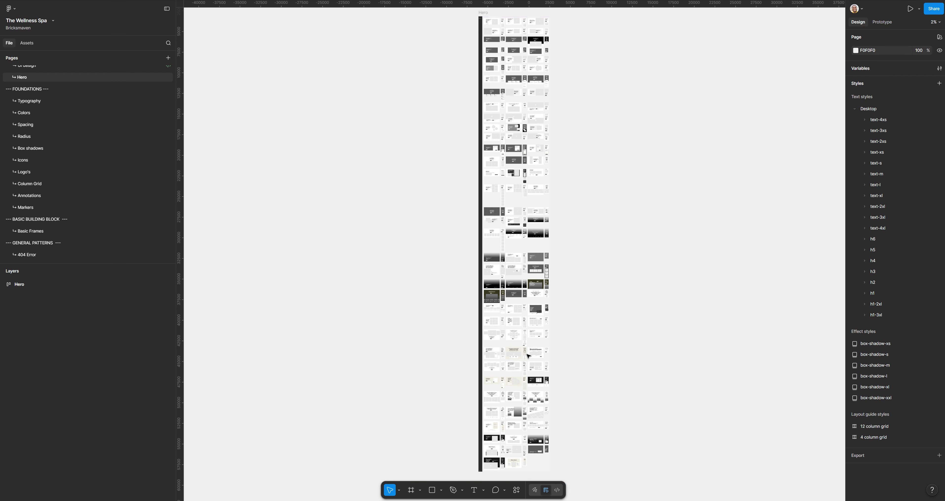
Step: Examine the wireframe hero patterns for layouts that pair text with a large image like the split booking section
scroll(527, 356, up, 10)
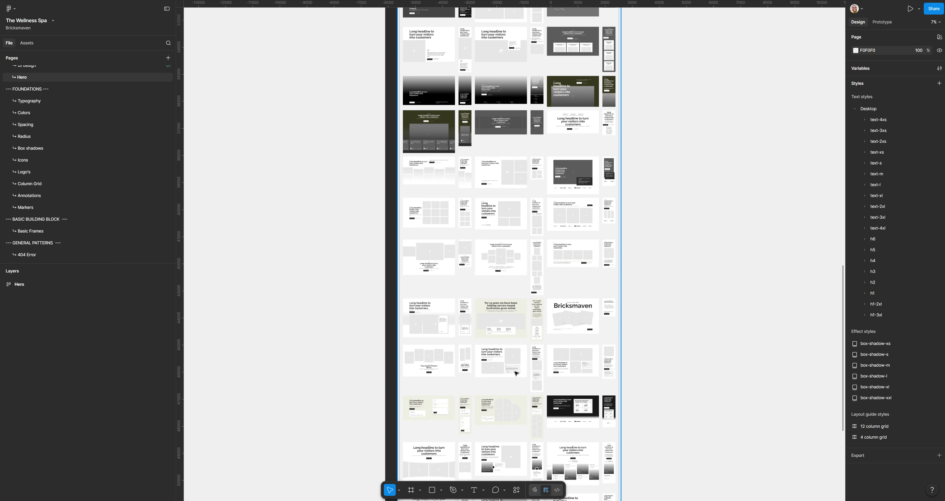
scroll(515, 373, down, 10)
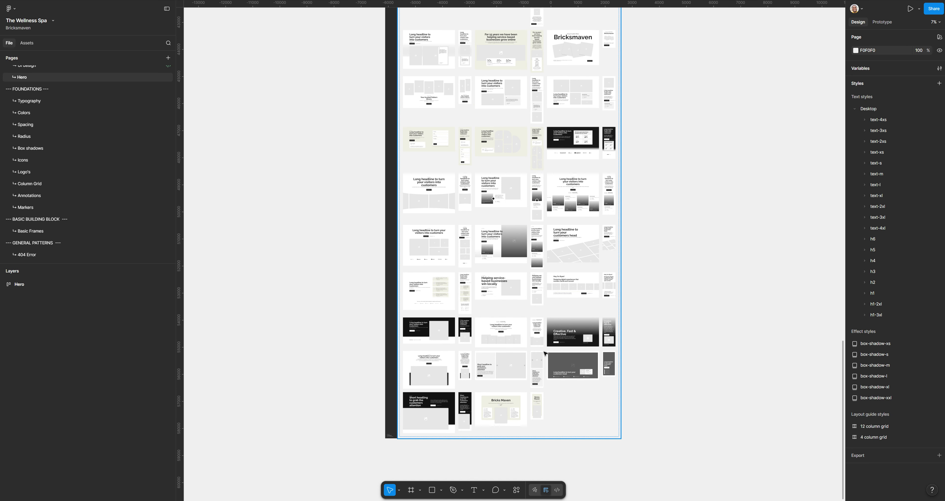
scroll(544, 352, up, 20)
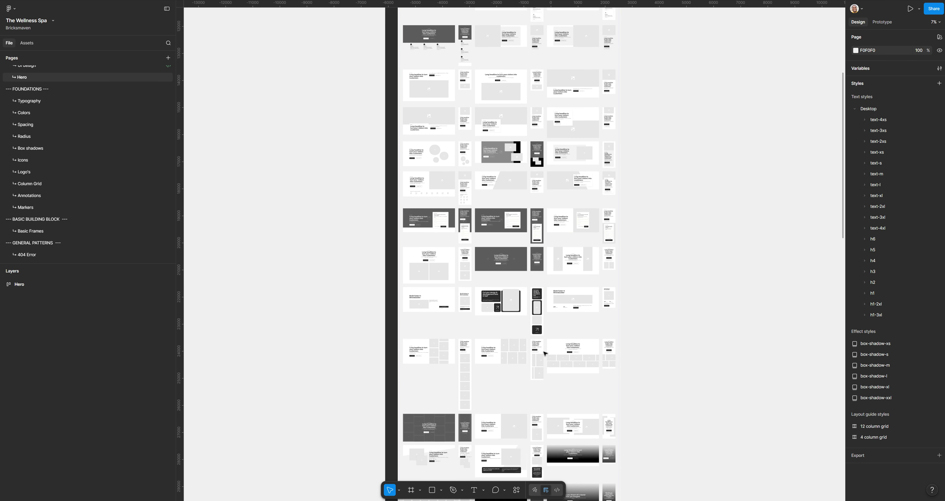
scroll(532, 304, down, 3)
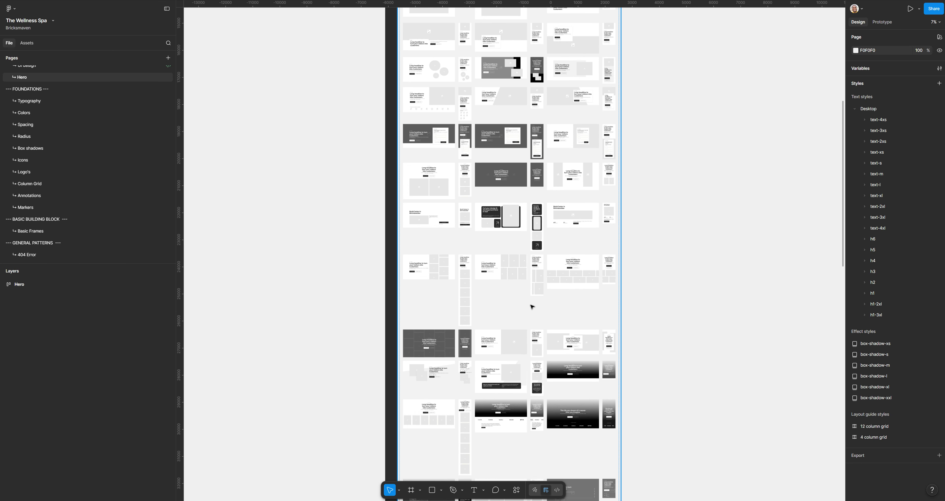
scroll(531, 307, up, 10)
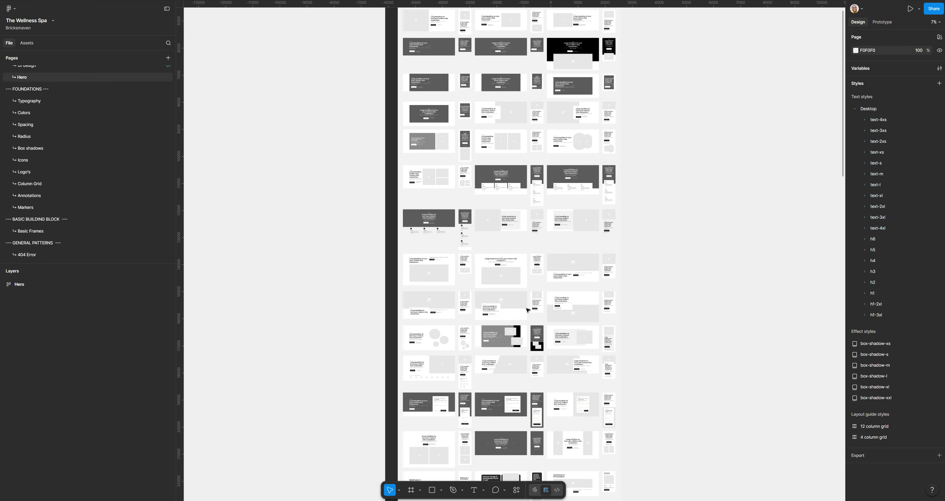
scroll(521, 301, up, 1)
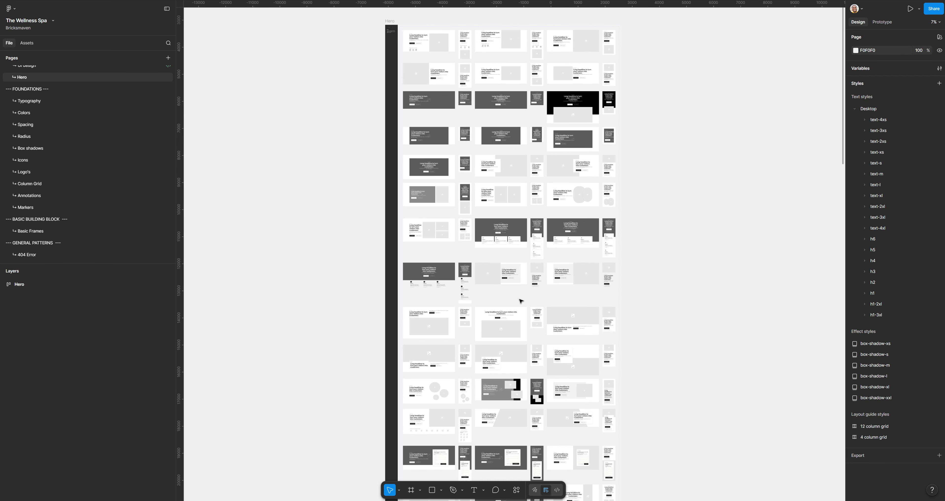
scroll(501, 261, up, 3)
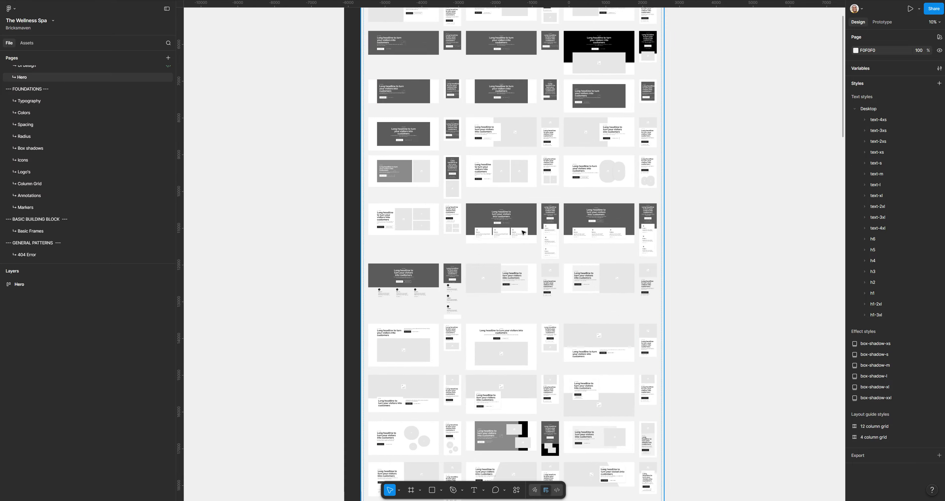
scroll(513, 259, up, 1)
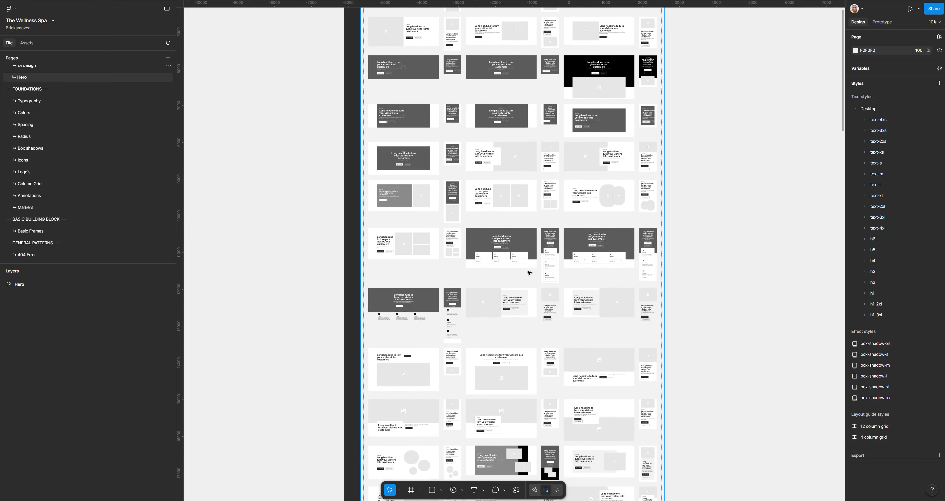
scroll(527, 275, up, 3)
scroll(530, 286, up, 1)
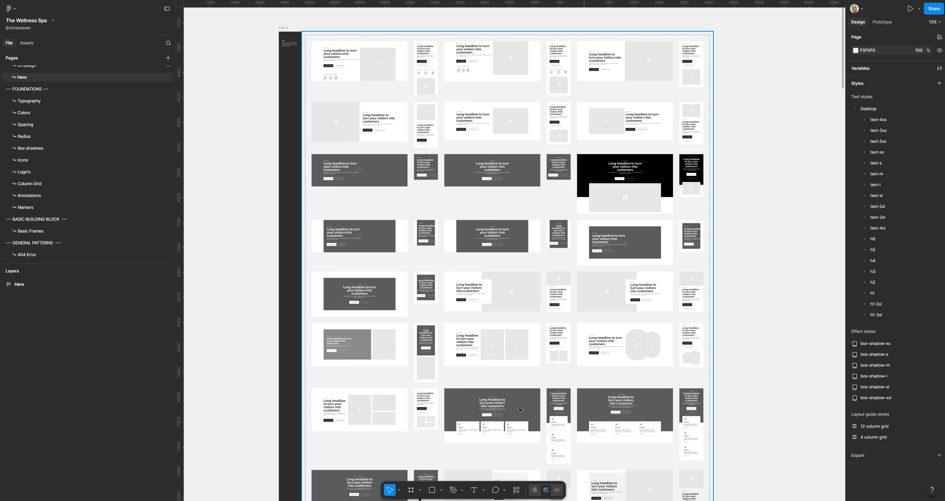
scroll(520, 410, down, 1)
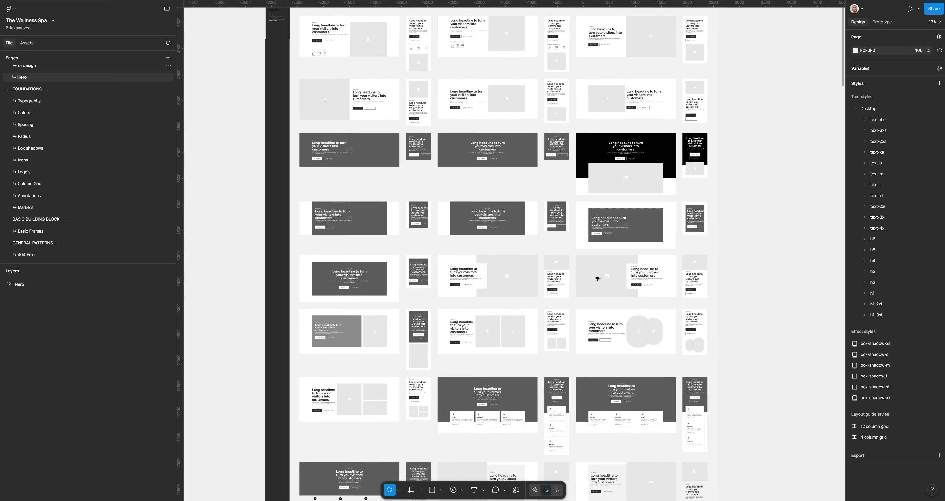
Step: Select the Hero 15 and Hero 14 desktop patterns in turn to compare their overlapping text-and-image layouts
scroll(597, 276, up, 5)
click(699, 266)
click(680, 251)
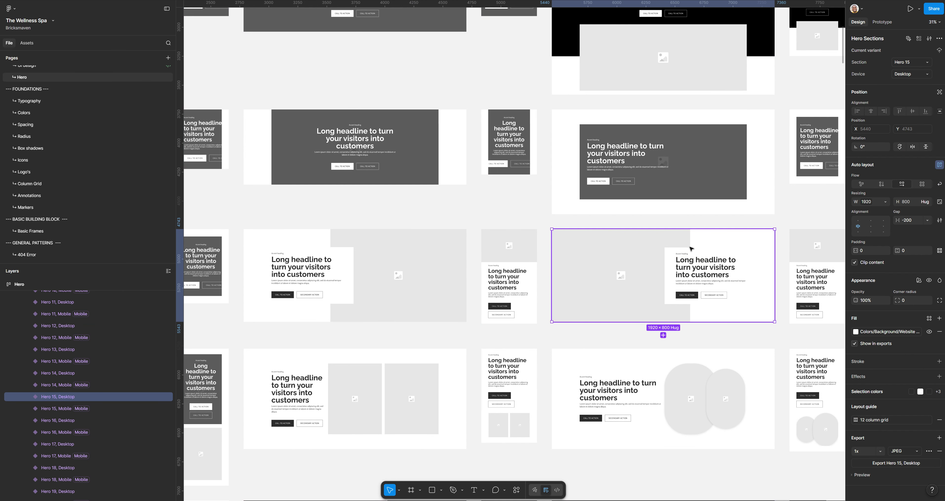
click(432, 248)
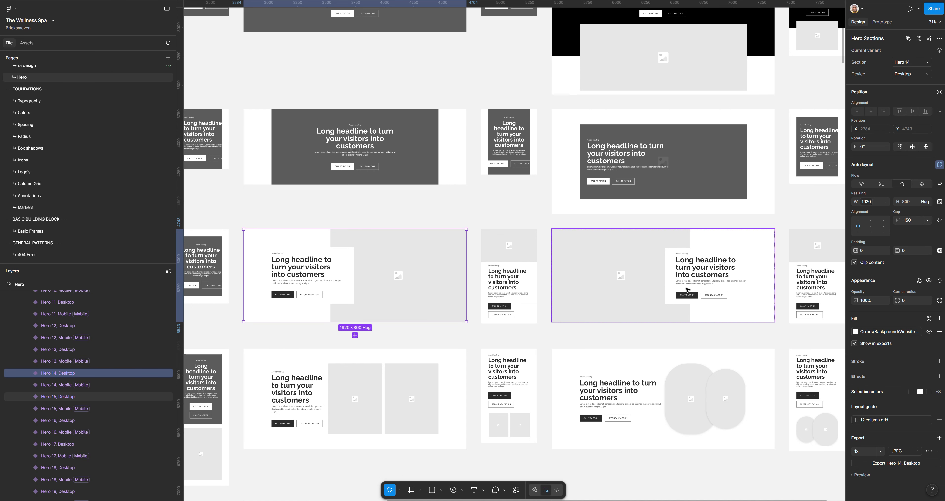
Step: Select the desktop hero below the feature-card heroes that has its image on the left and text on the right
scroll(488, 301, down, 3)
scroll(488, 301, down, 1)
scroll(488, 301, down, 5)
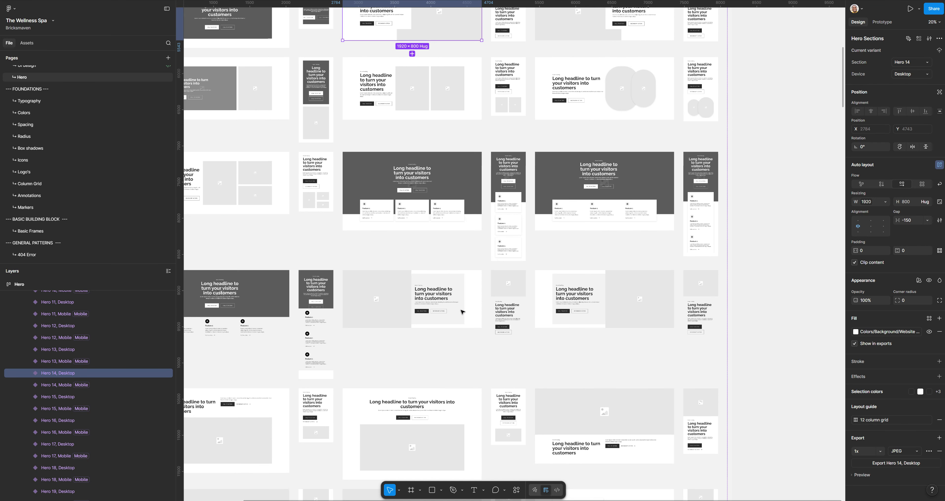
scroll(530, 307, up, 2)
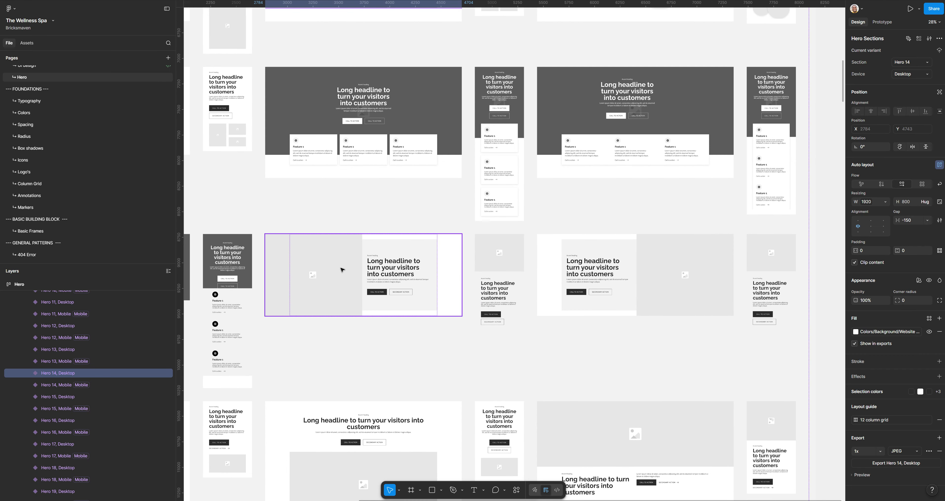
click(341, 281)
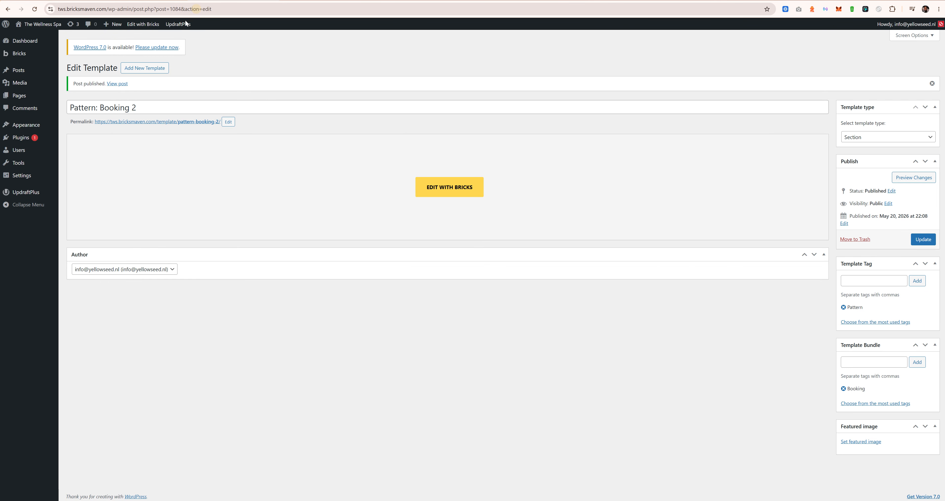
Step: Switch to WordPress and add a new template titled "Pattern: Booking 3", reusing the title of the Booking 2 template
drag(141, 108, 33, 110)
click(152, 64)
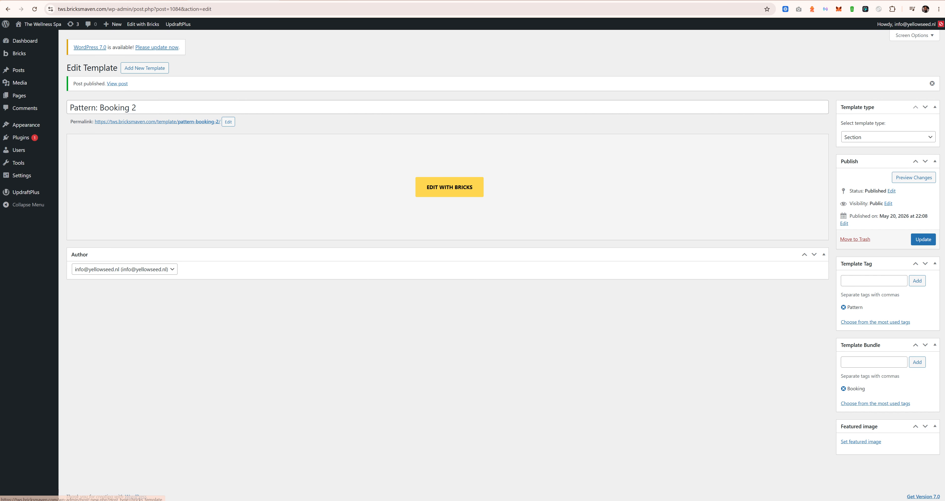
drag(141, 108, 52, 110)
key(ctrl+c)
click(141, 66)
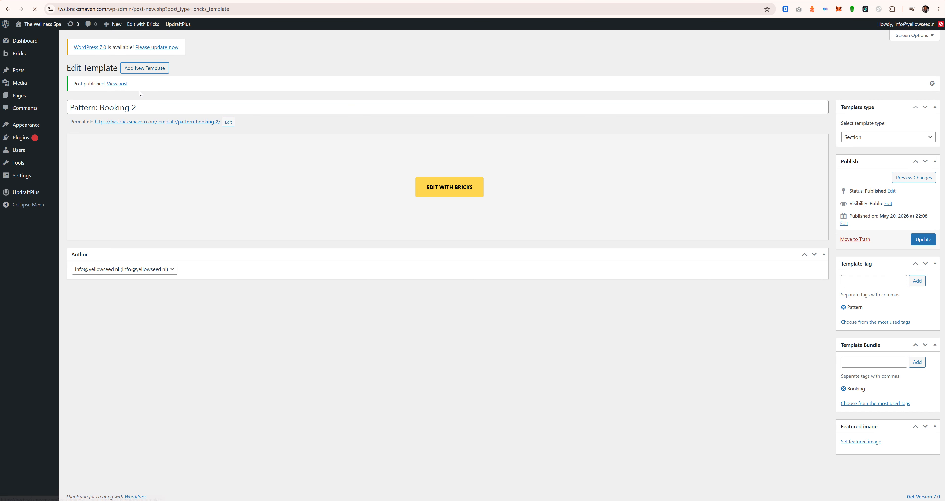
key(ctrl+v)
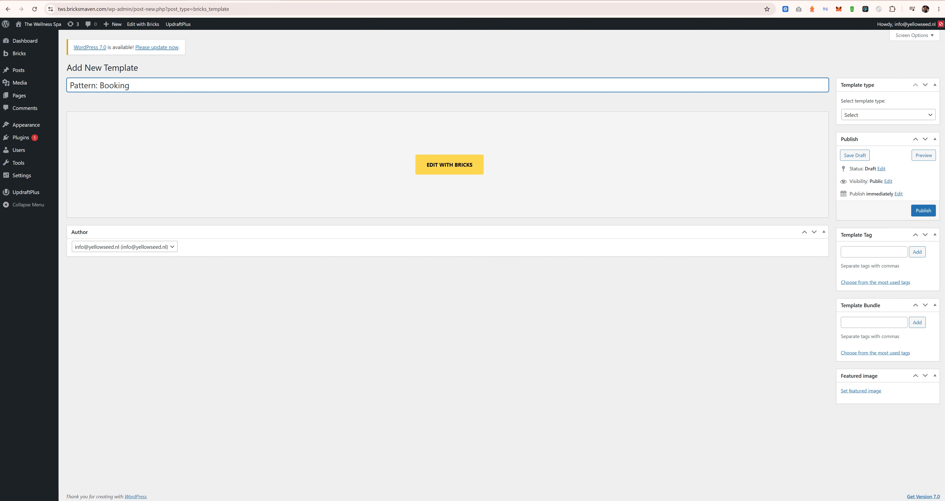
Step: Set the new template's type to Section and assign it the Pattern tag and the Booking bundle
click(882, 115)
click(867, 158)
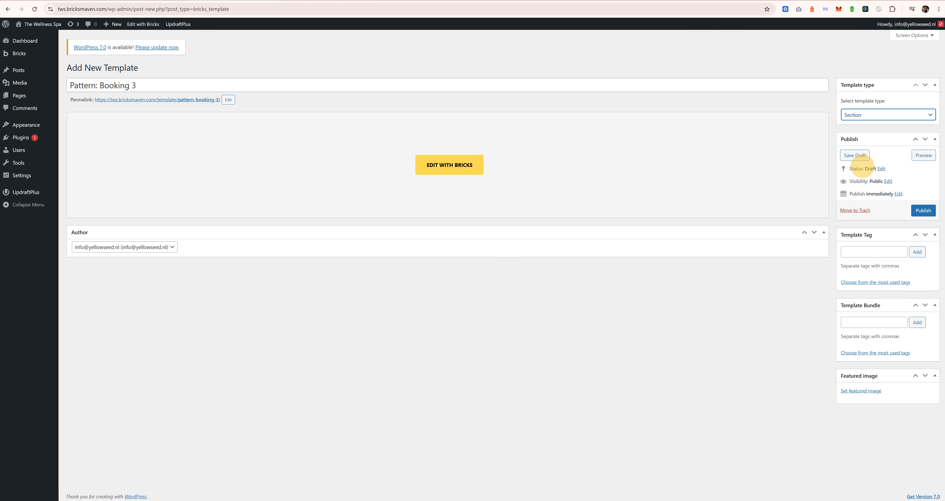
click(866, 252)
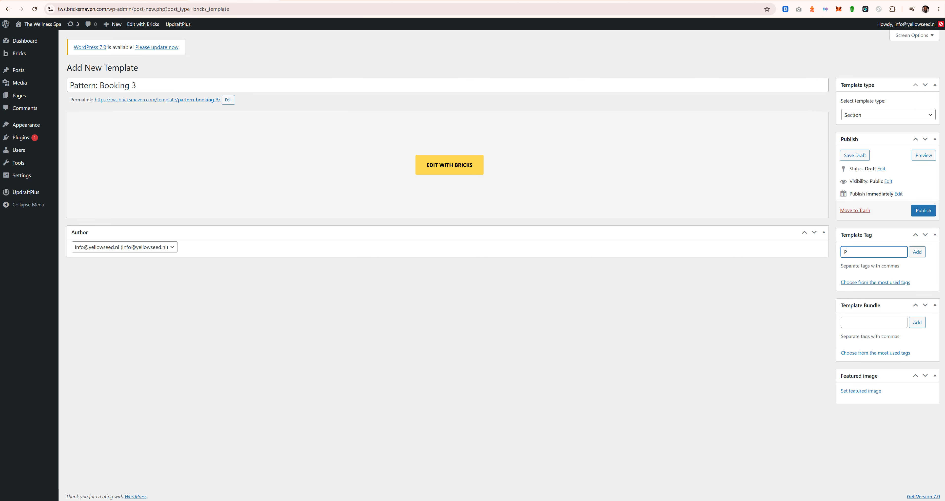
click(917, 252)
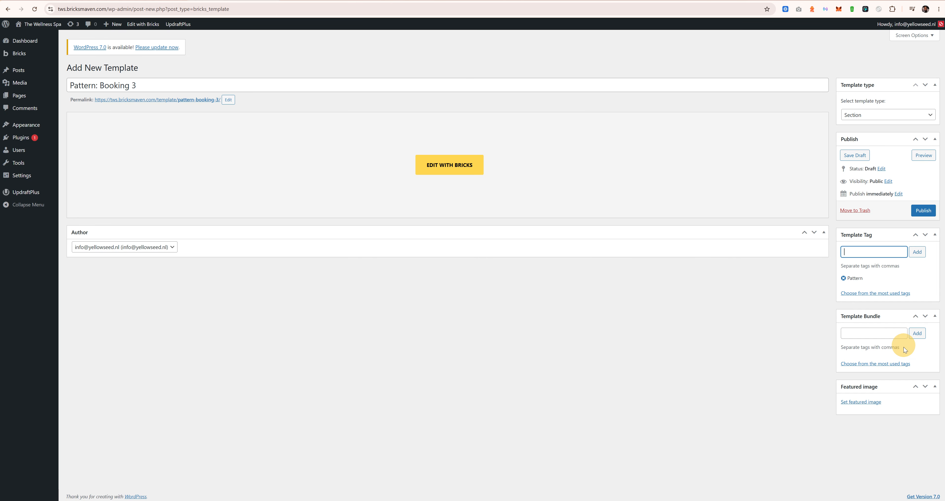
click(895, 334)
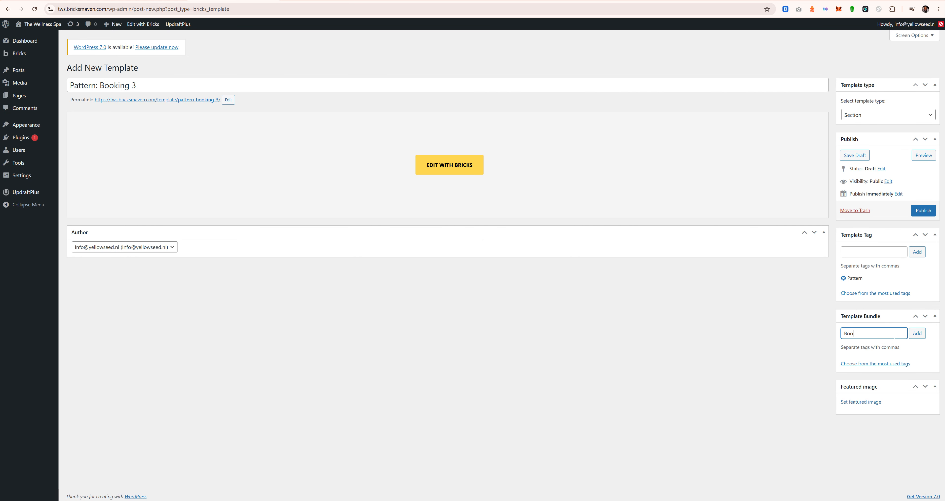
text(Booking)
click(919, 333)
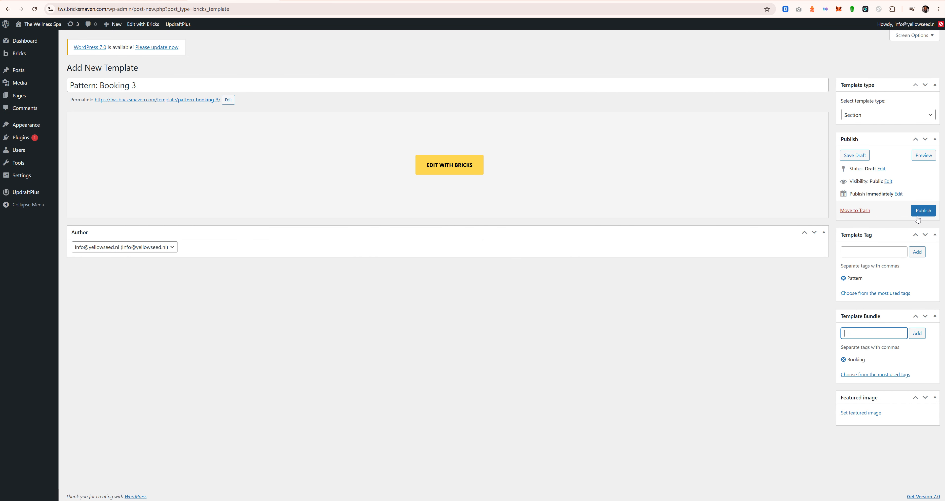
Step: Publish the Booking 3 template and open it in the Bricks builder, declining to leave the unsaved Booking 1 page
click(923, 211)
right_click(442, 170)
right_click(427, 185)
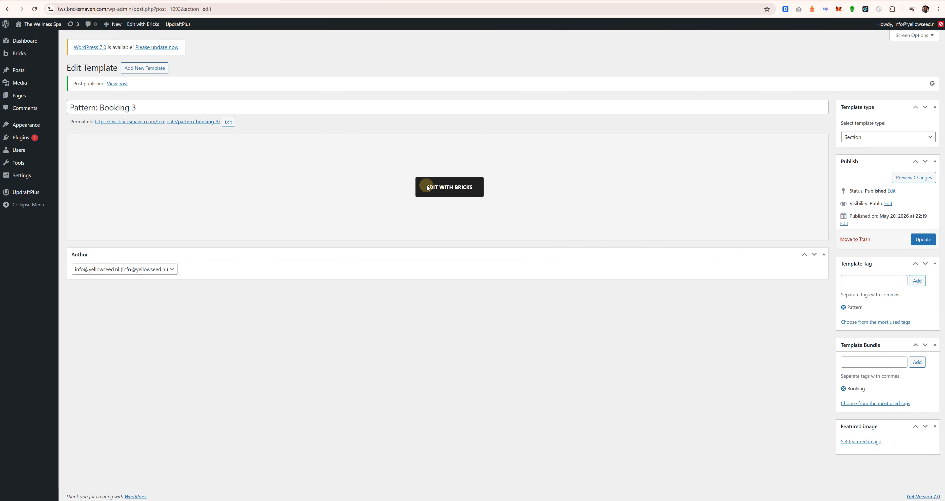
click(447, 194)
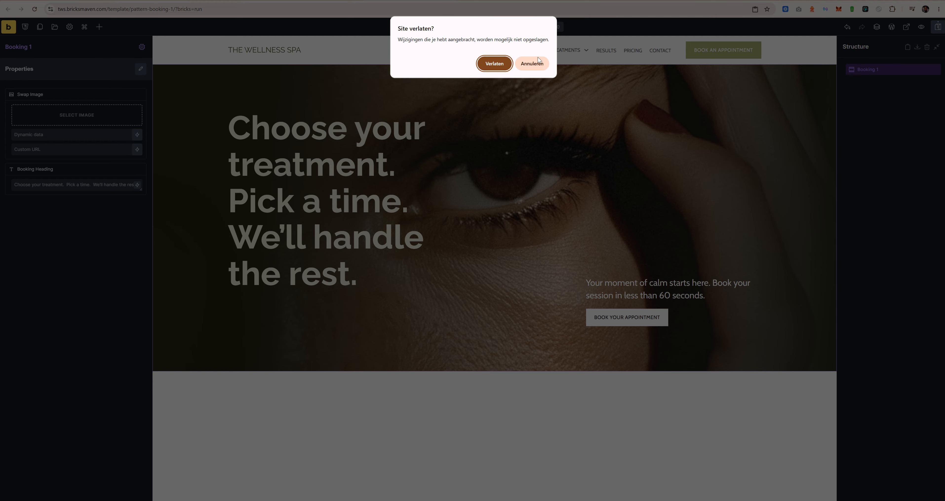
click(538, 62)
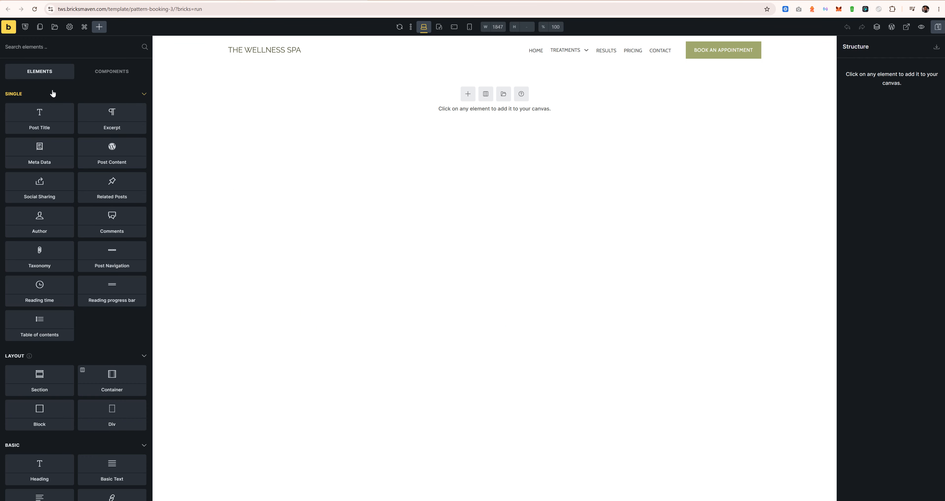
Step: Search the Bricksmaven template library for "hero" and insert the Hero-23 template into the empty canvas
click(54, 28)
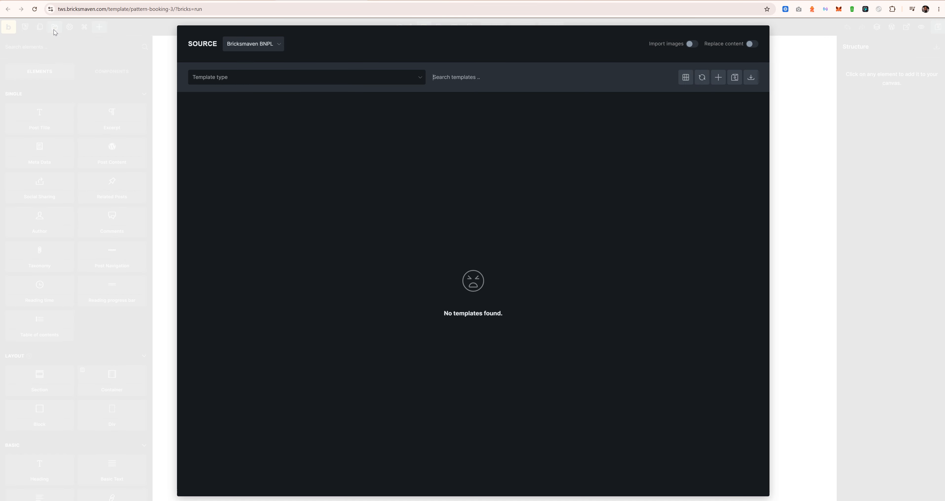
text(hero)
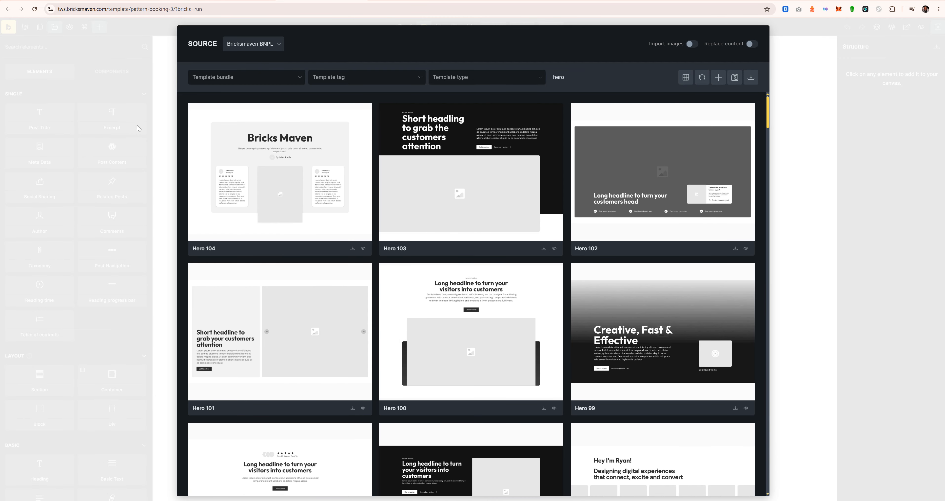
scroll(443, 383, down, 5)
scroll(443, 383, down, 20)
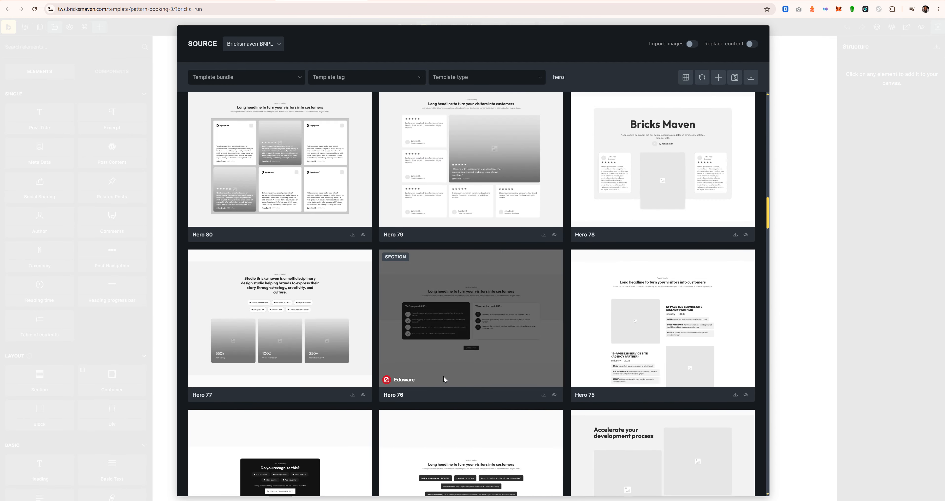
scroll(443, 379, down, 20)
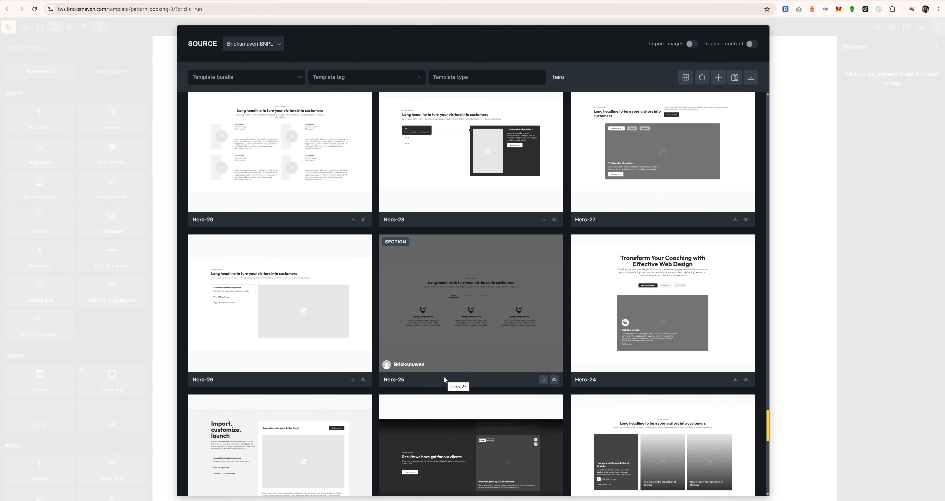
scroll(363, 370, down, 2)
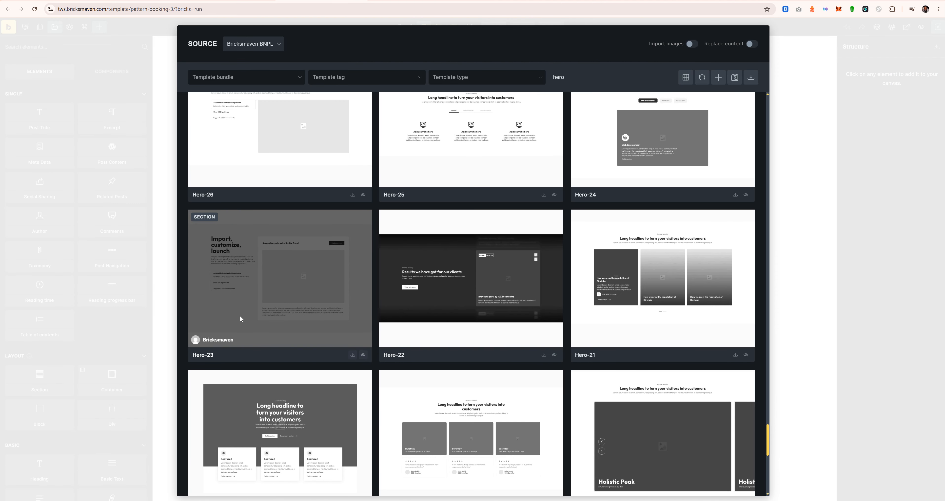
click(352, 356)
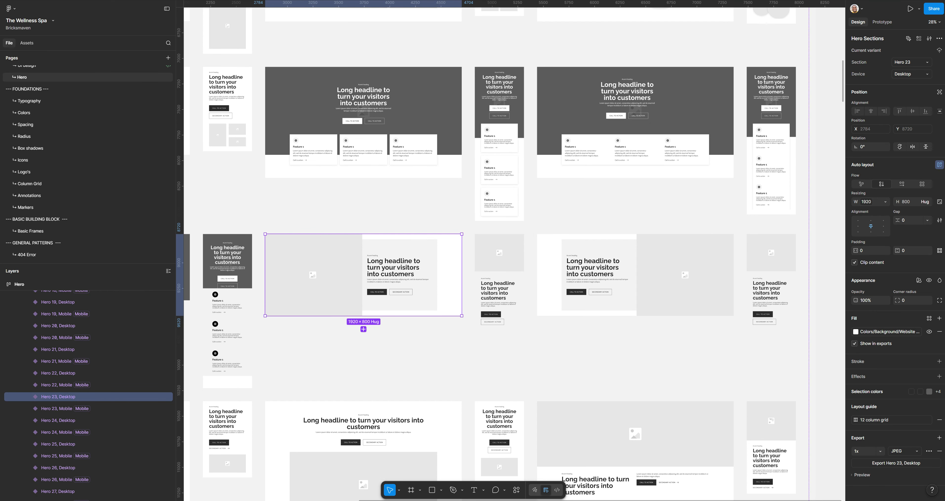
Step: Switch to Figma and return from the Hero page to the UI design page
scroll(52, 207, up, 3)
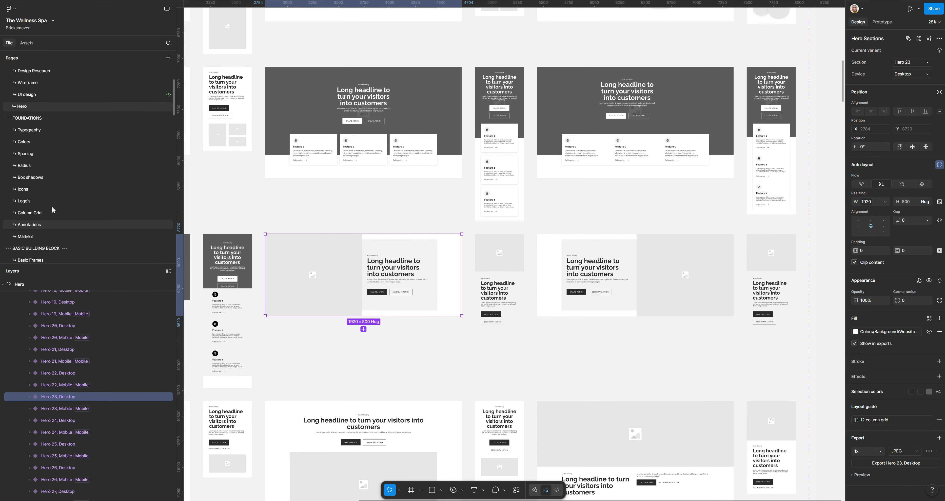
click(32, 143)
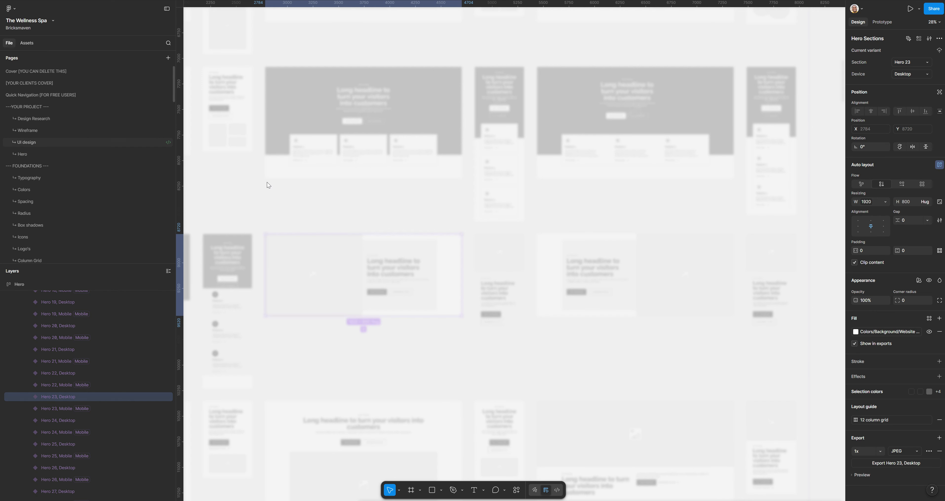
scroll(451, 306, up, 3)
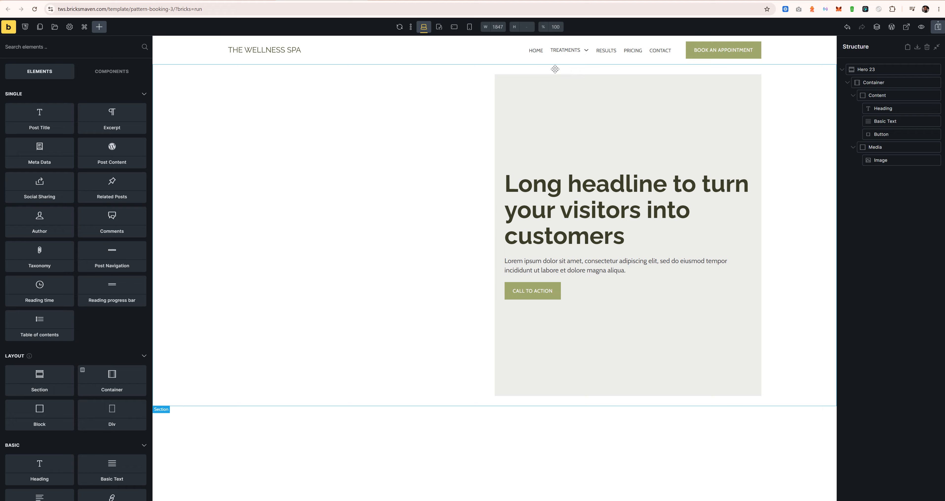
Step: Clear the content block's margin on its .bm-hero-23__content class, after inspecting the parent container's grid class
click(555, 69)
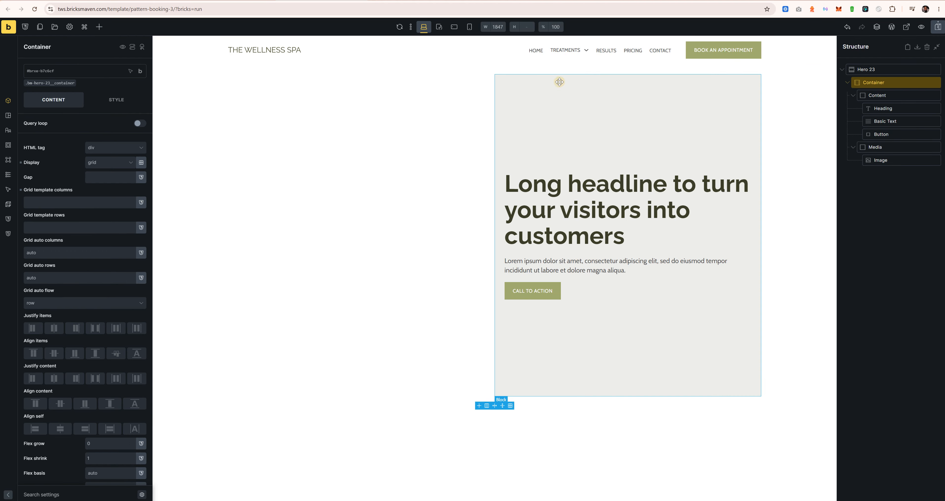
click(558, 78)
click(624, 65)
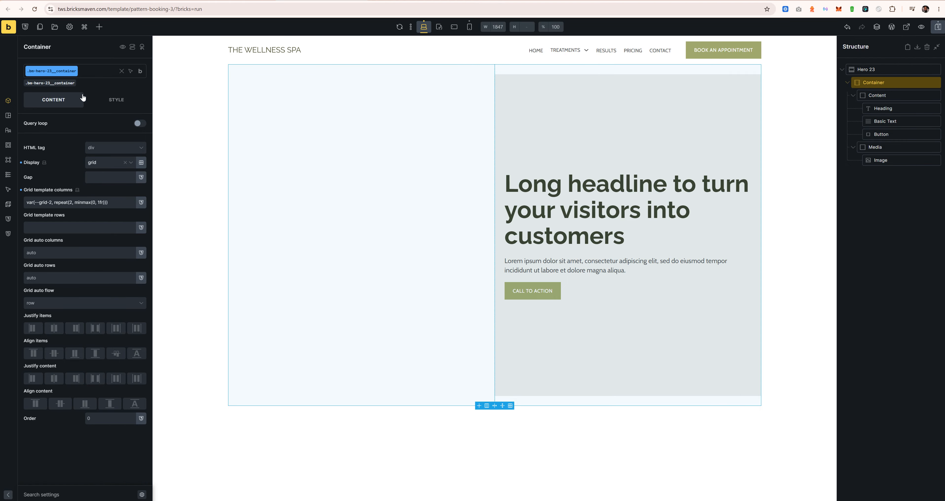
click(866, 96)
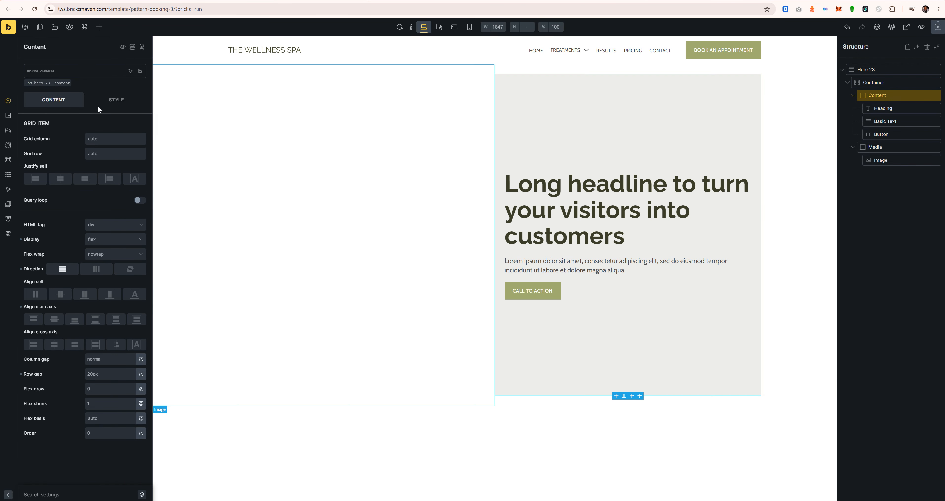
click(55, 83)
click(123, 93)
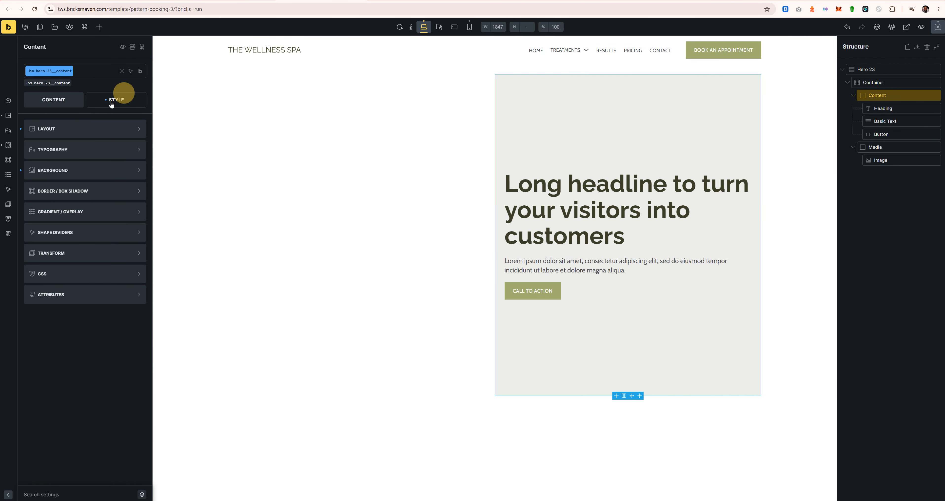
click(68, 129)
click(20, 164)
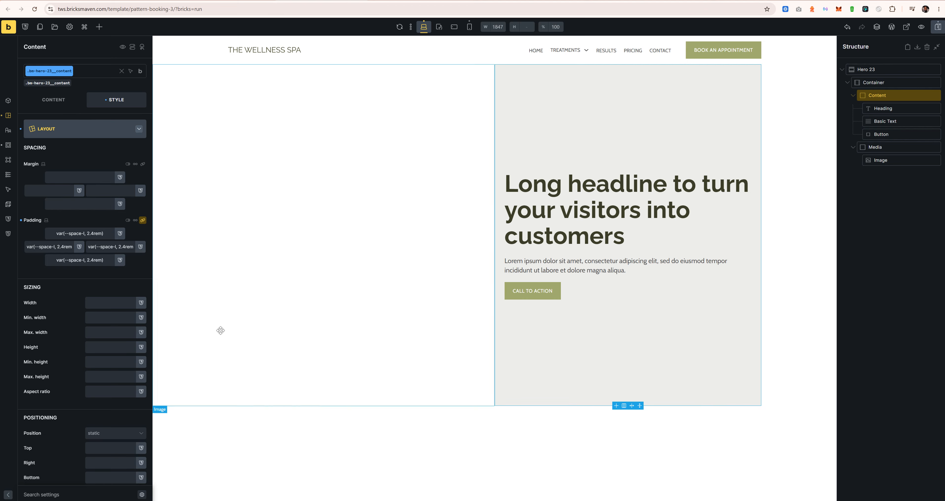
Step: Clear the background color on the content block's class
click(90, 132)
click(79, 173)
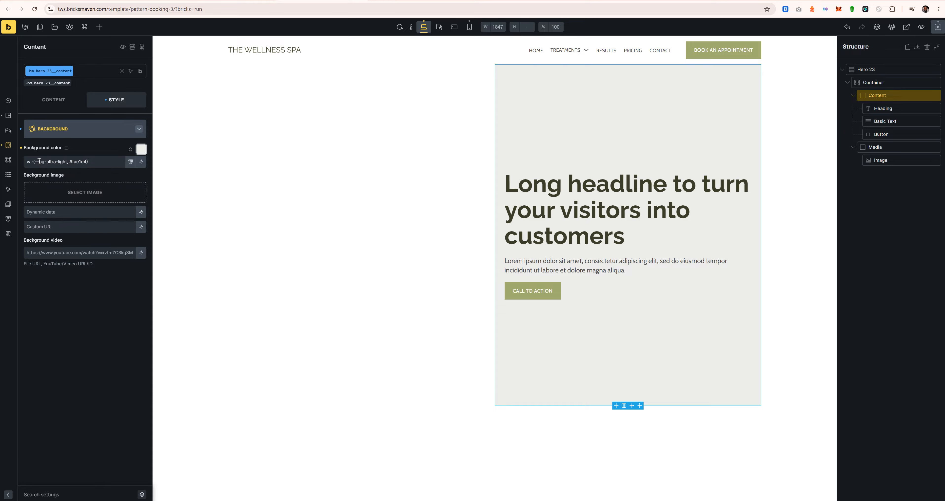
click(57, 129)
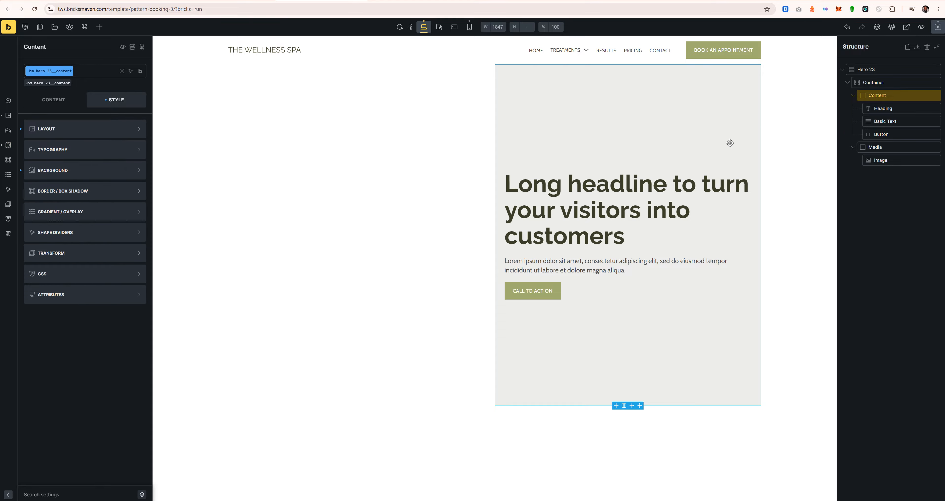
click(20, 170)
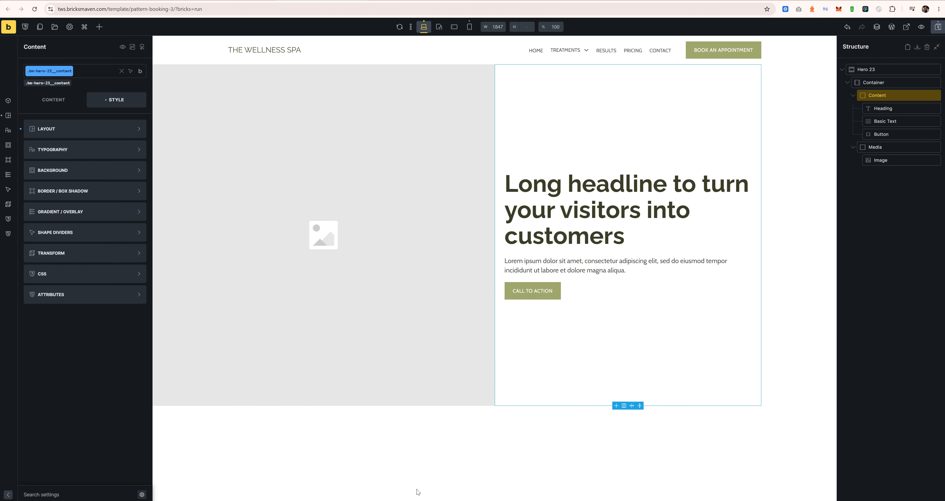
Step: Set the content block's left padding to the space-2xl variable on its class
click(63, 129)
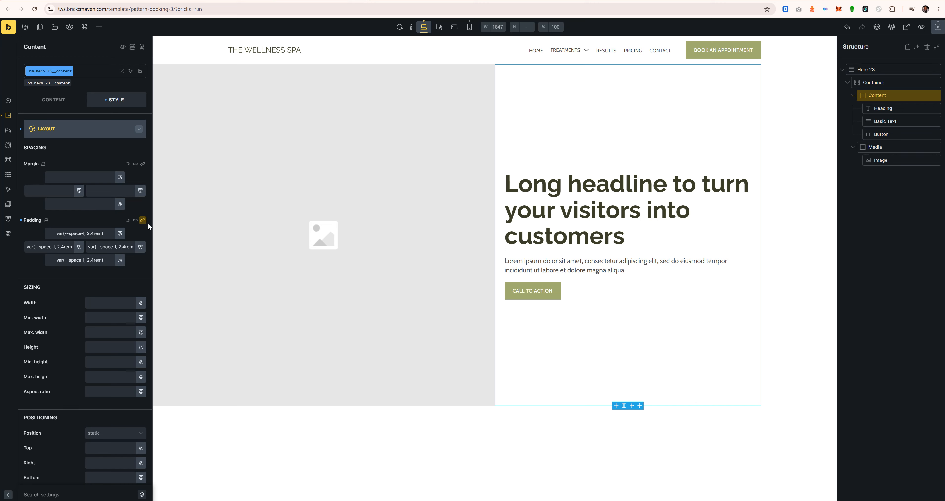
triple_click(53, 247)
text(space)
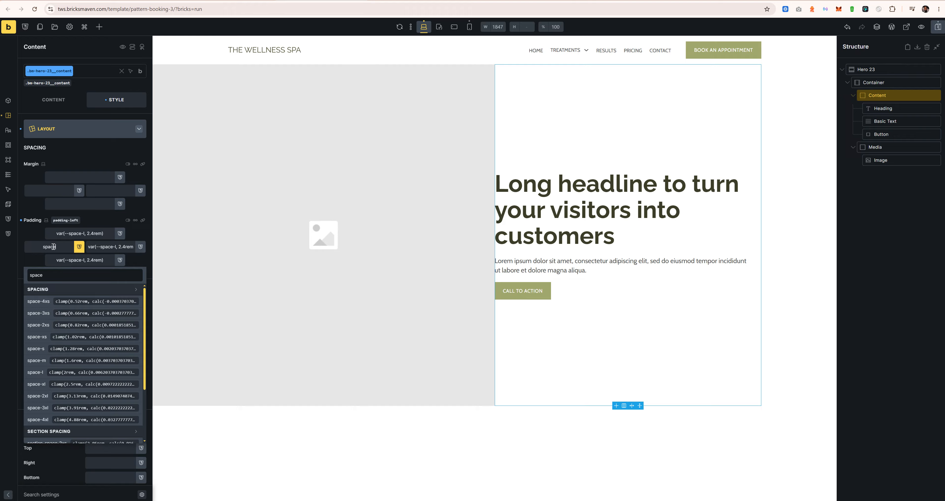
text(-2x)
click(47, 313)
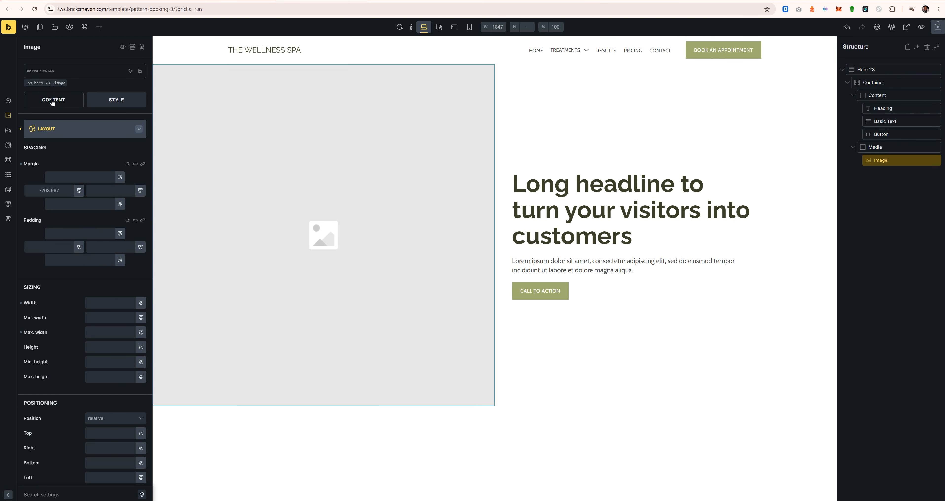
Step: Replace the placeholder image with the media library photo of the man's soapy face, reusing its title as alt text
click(52, 102)
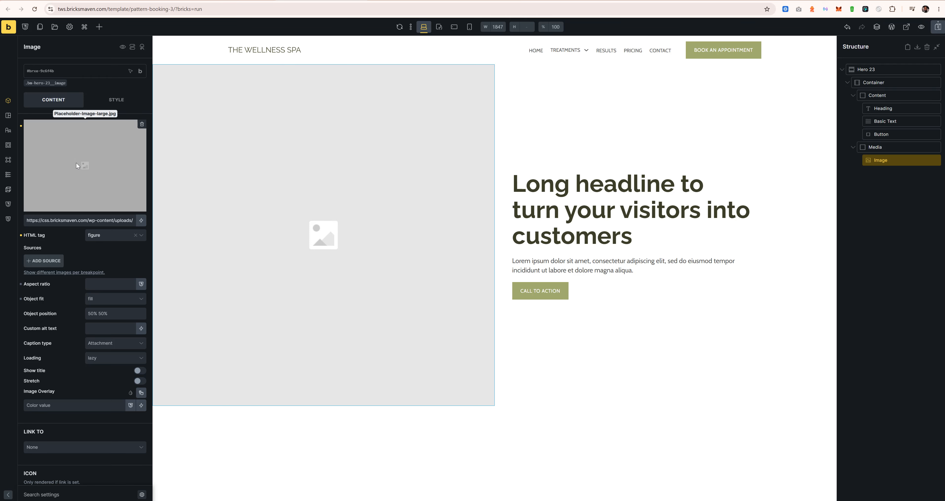
click(75, 162)
click(156, 128)
click(901, 242)
key(ctrl+a)
key(ctrl+c)
click(894, 186)
key(ctrl+v)
click(916, 481)
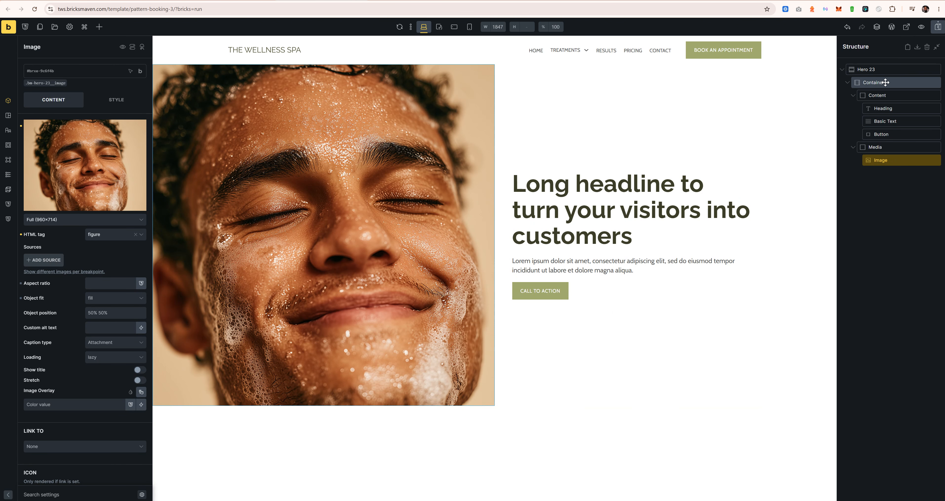
Step: Rename the Hero 23 section as "Booking 3" in the structure
click(884, 71)
double_click(877, 69)
text(Booking 3)
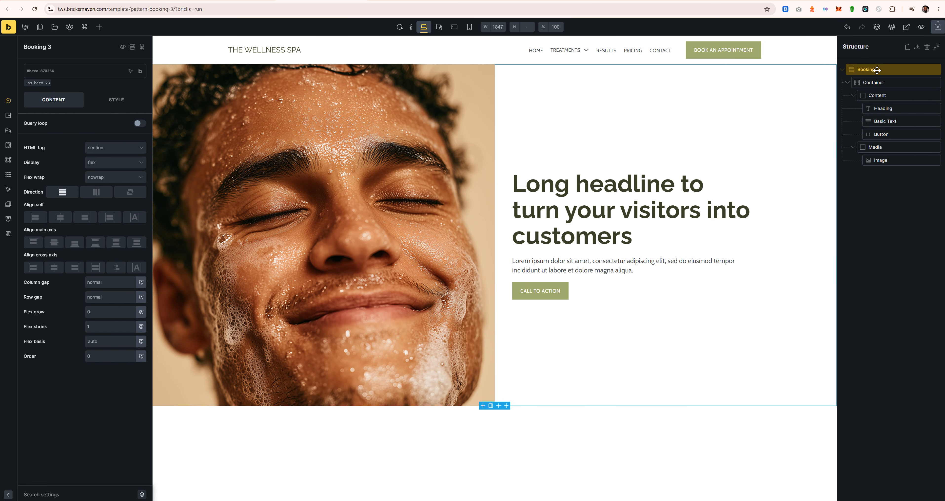
Step: Set the background color of the section's .bm-hero-23 class to var(--secondary-d-8)
click(44, 83)
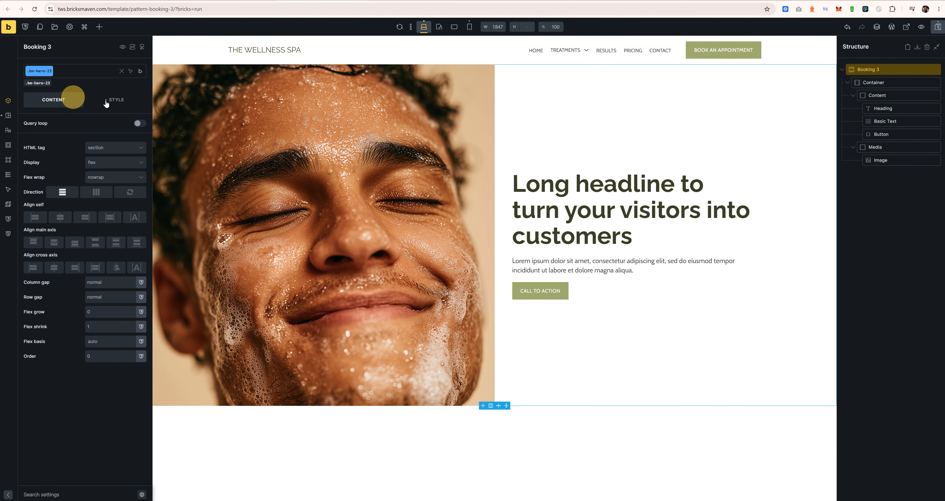
click(109, 104)
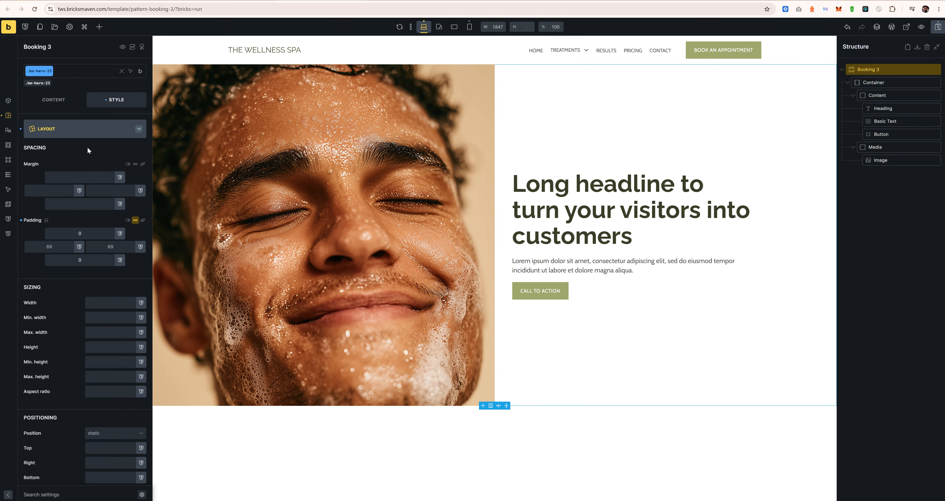
click(86, 133)
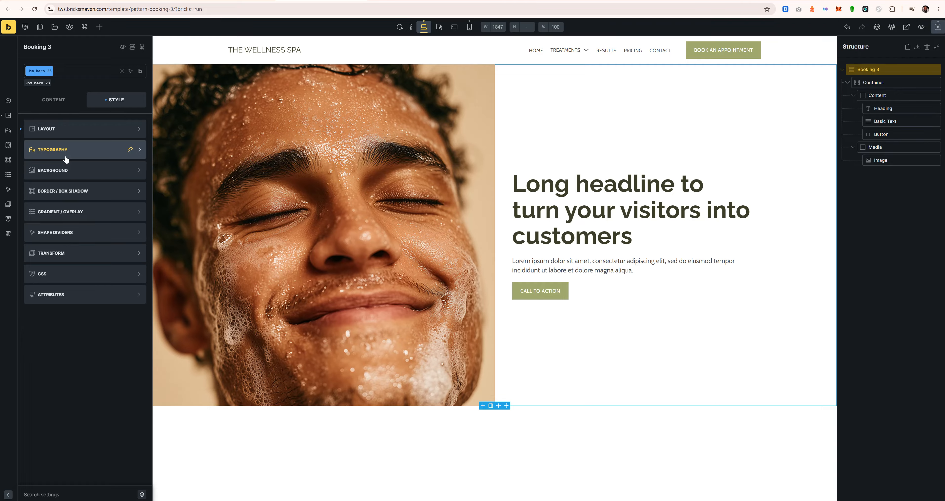
click(72, 175)
click(141, 149)
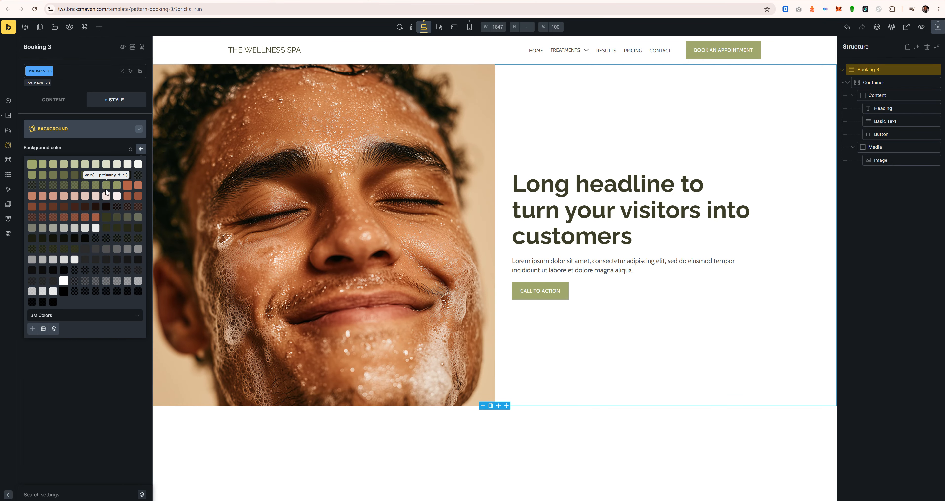
click(86, 207)
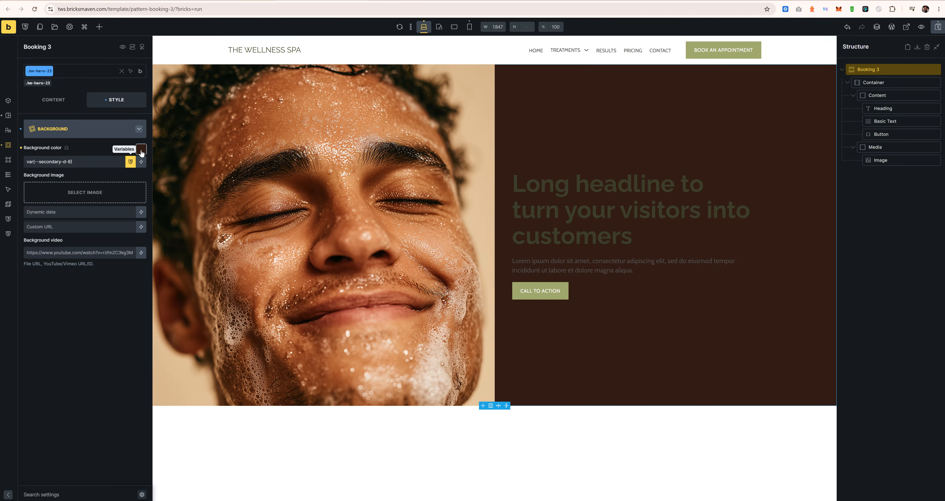
Step: Try var(--secondary-d-7) as the section's background color, then restore var(--secondary-d-8)
click(141, 150)
click(76, 206)
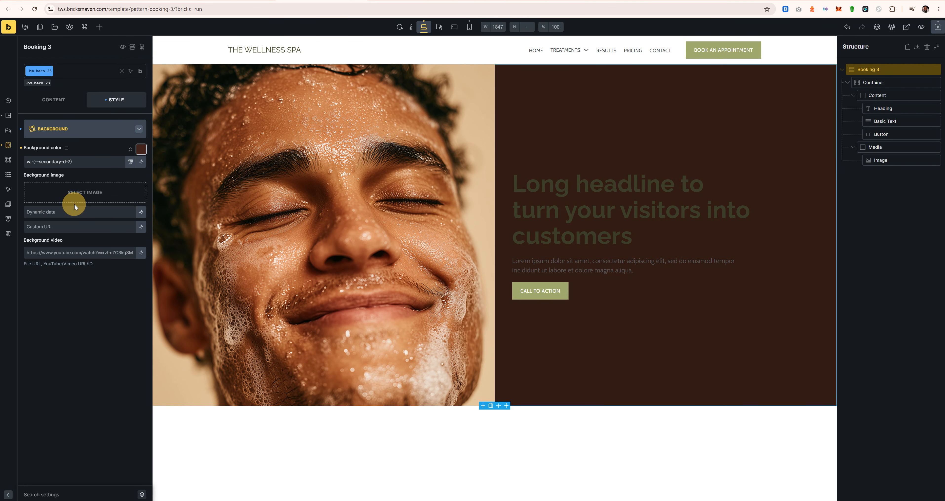
click(142, 150)
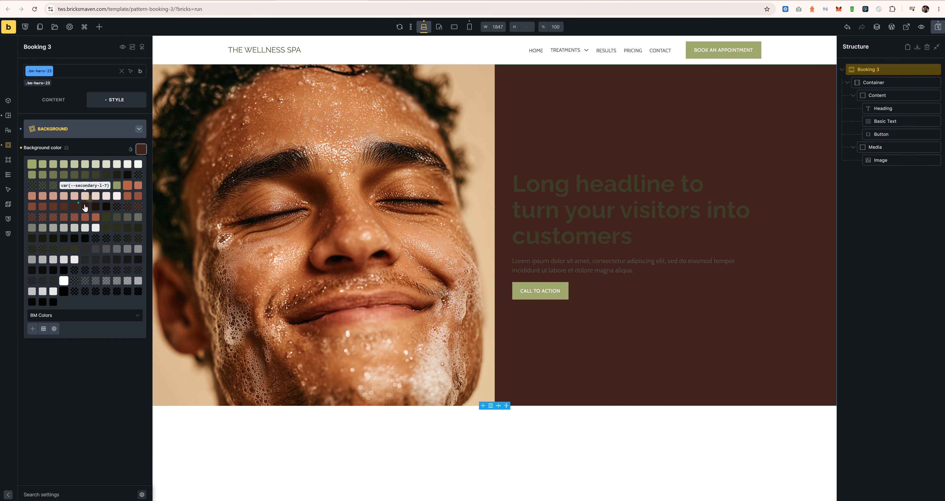
click(87, 208)
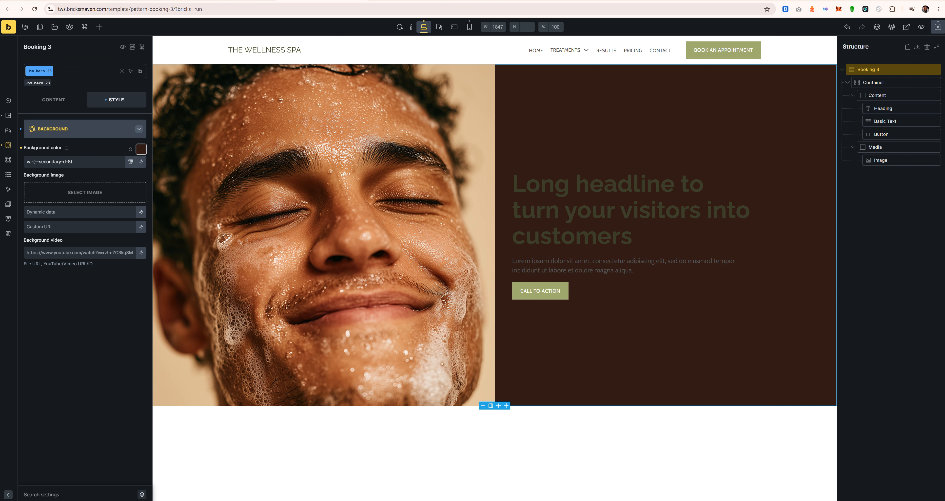
Step: Check the booking section in the Figma design, and wrap the Basic Text and Button in a block named "Footer"
key(alt+Tab)
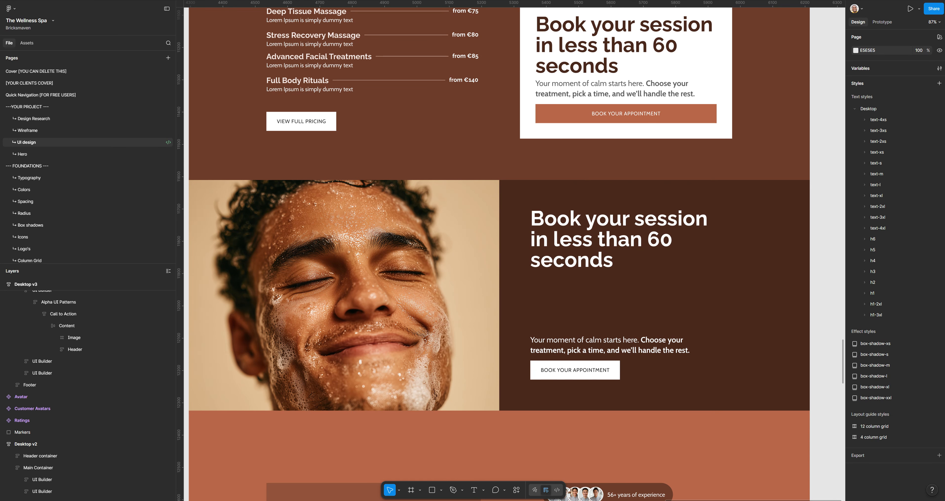
key(alt+Tab)
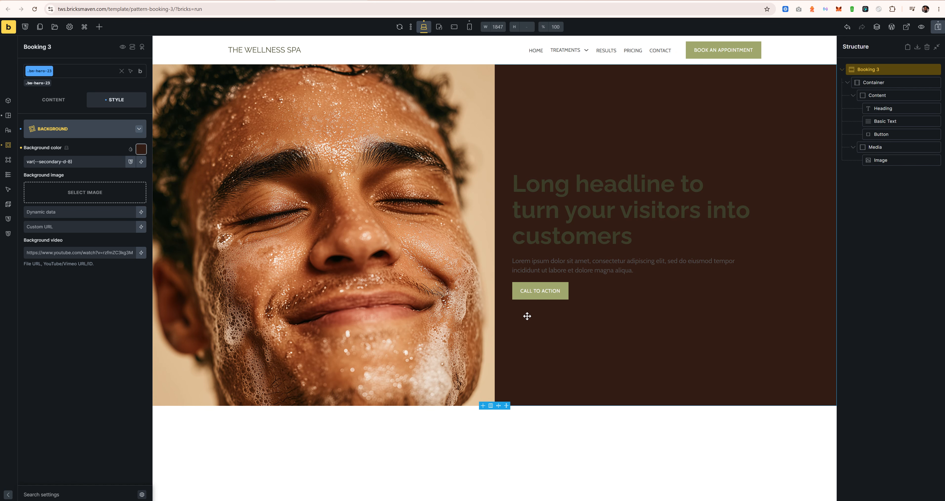
click(885, 108)
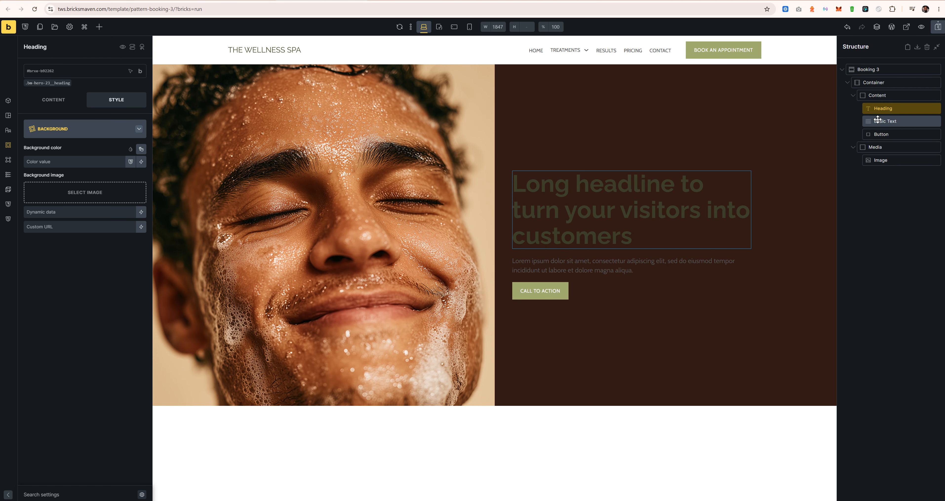
click(888, 124)
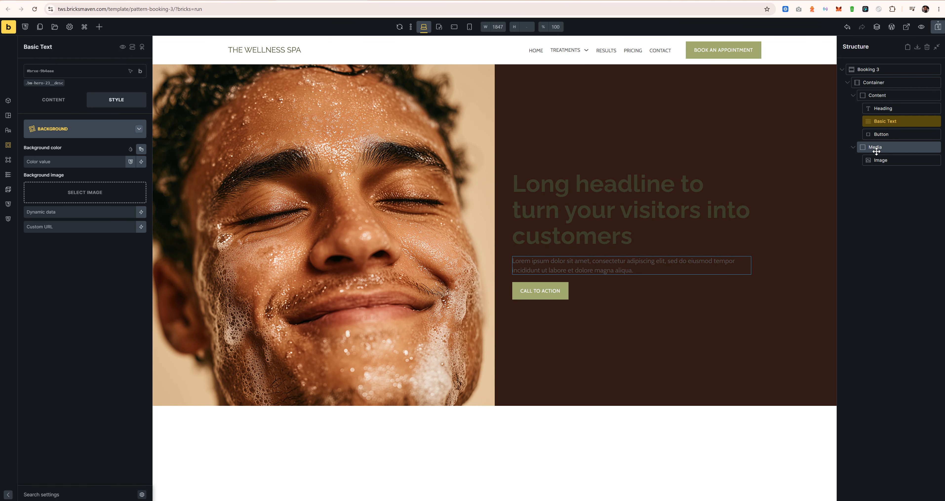
ctrl+click(885, 134)
right_click(891, 126)
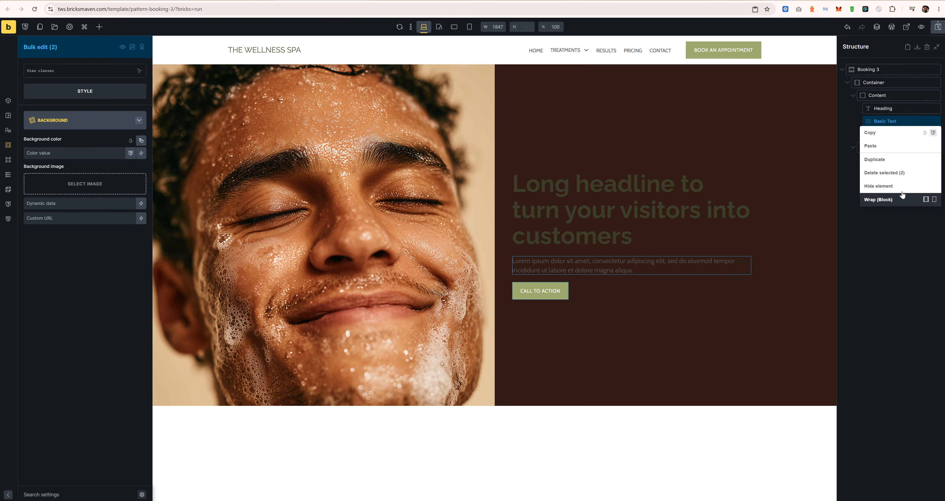
click(884, 199)
double_click(882, 121)
text(Footer)
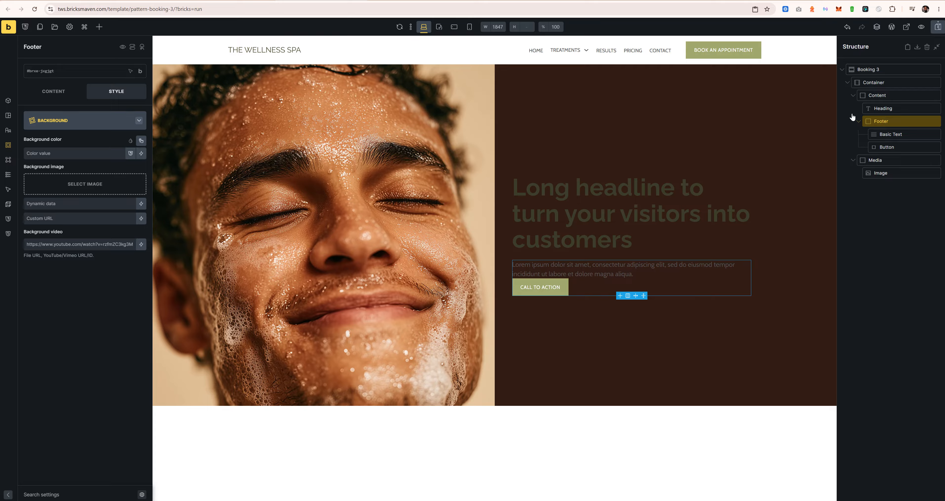
Step: Assign the new class bm-hero-23__footer to the Footer block, following the naming of the Content block's class
click(860, 96)
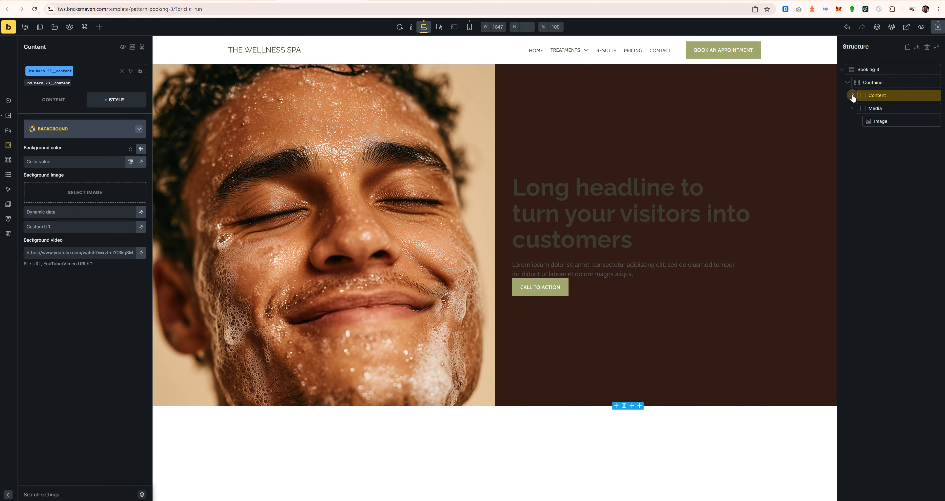
click(853, 96)
click(883, 109)
click(891, 122)
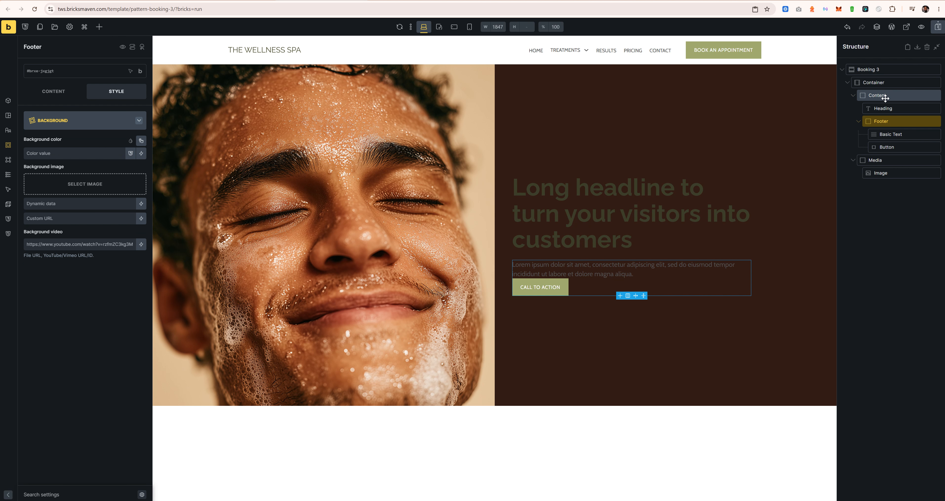
click(880, 96)
mouse_move(140, 74)
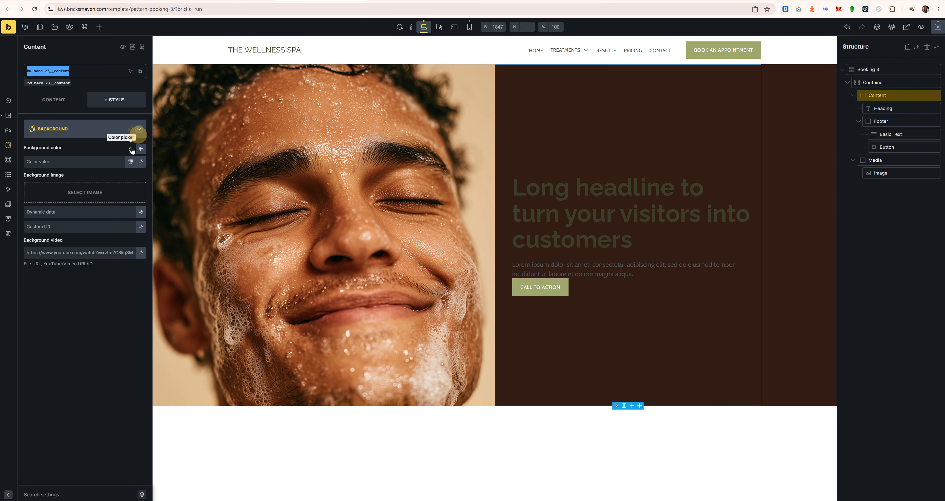
click(891, 120)
click(68, 72)
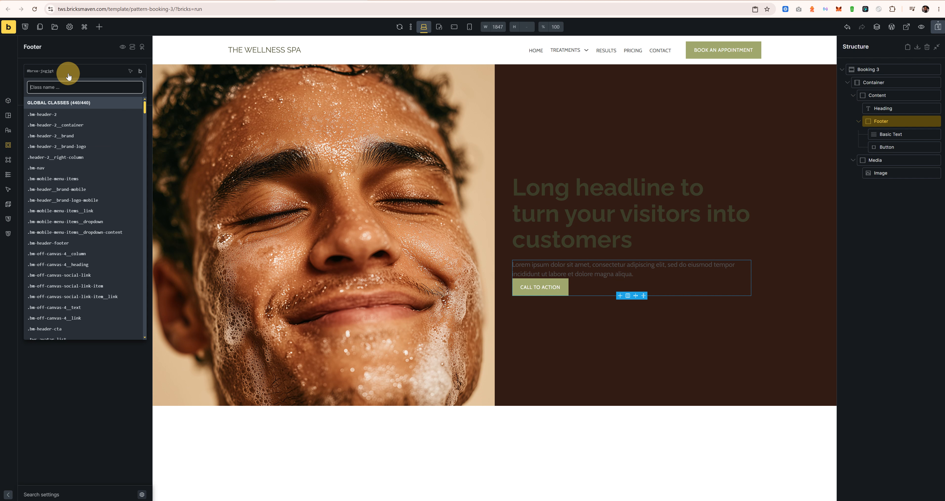
text(bm-hero-23__content)
key(BackSpace)
key(BackSpace)
key(BackSpace)
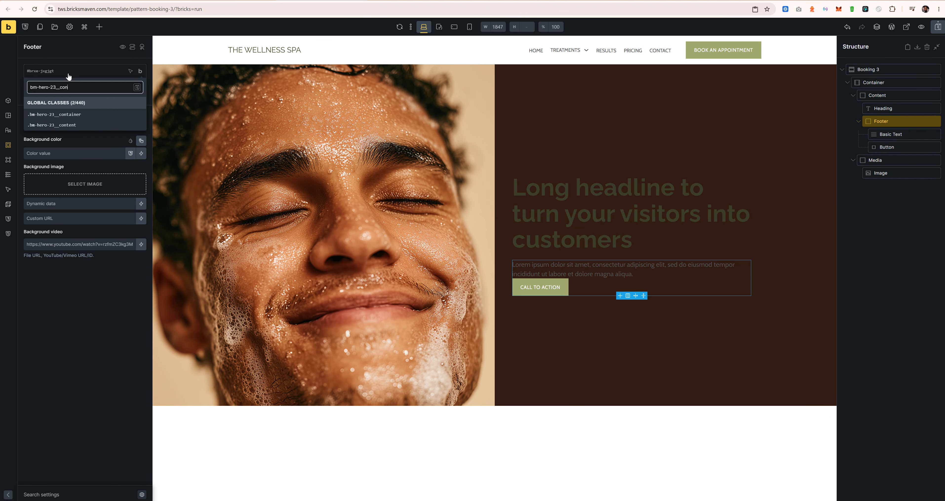
key(BackSpace)
text(footer)
key(Return)
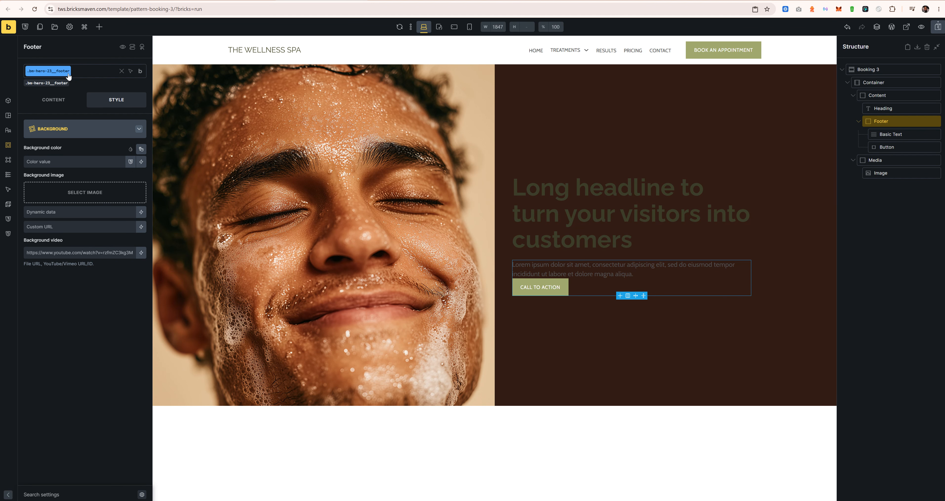
Step: Set the main-axis alignment of the Content block's .bm-hero-23__content class to space between
click(880, 96)
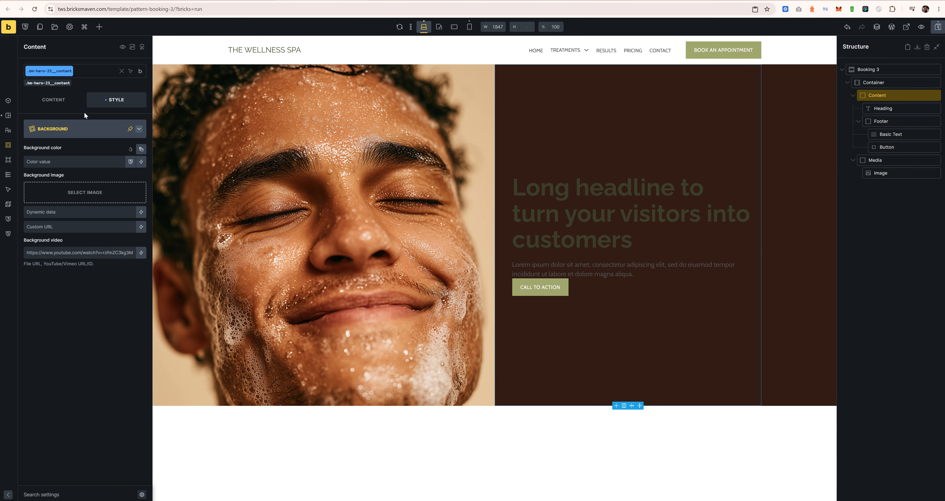
click(53, 99)
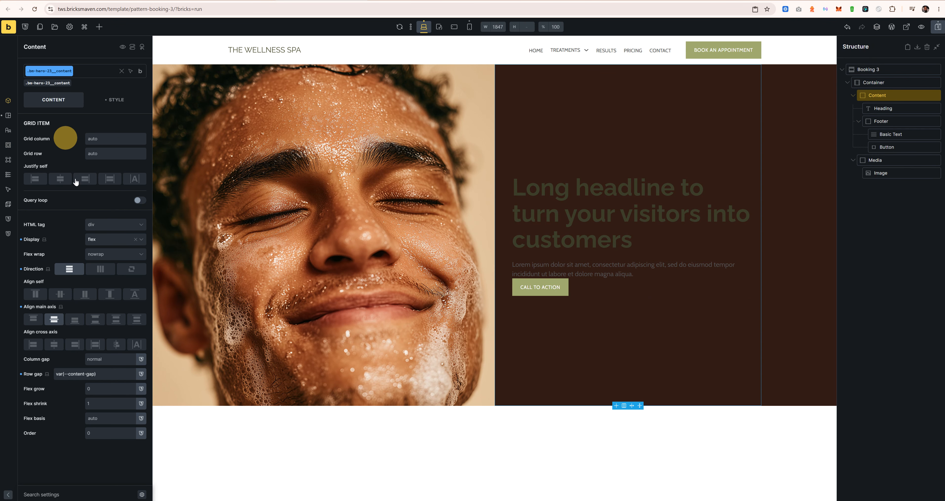
click(95, 320)
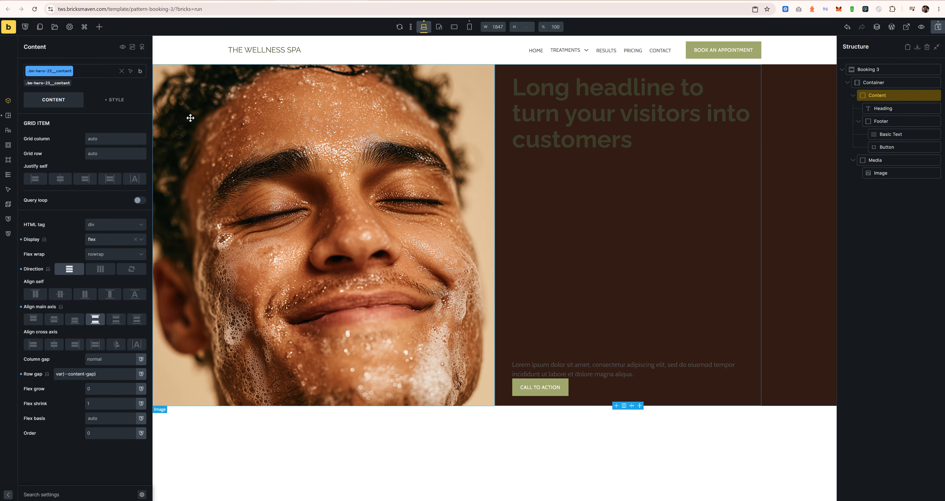
Step: Examine the Content block's padding values and compare the spacing with the booking section in the Figma design
click(116, 100)
click(92, 129)
click(104, 132)
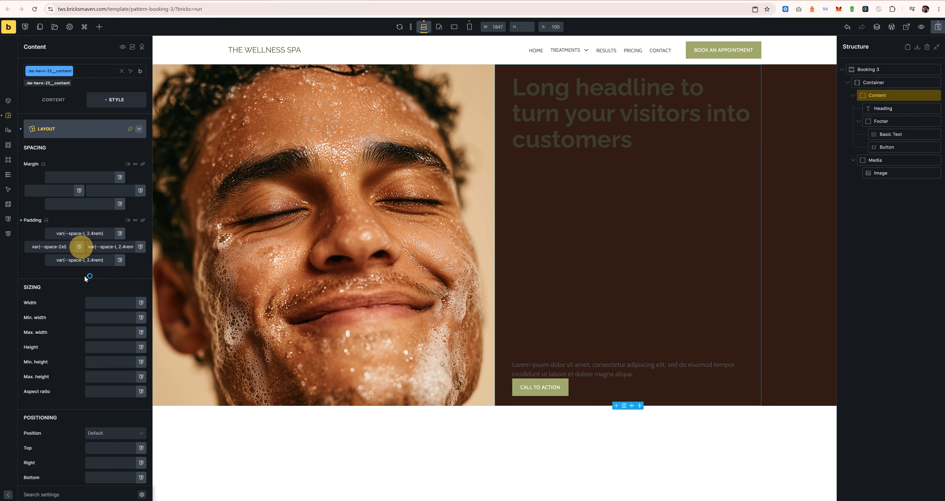
drag(107, 234, 22, 236)
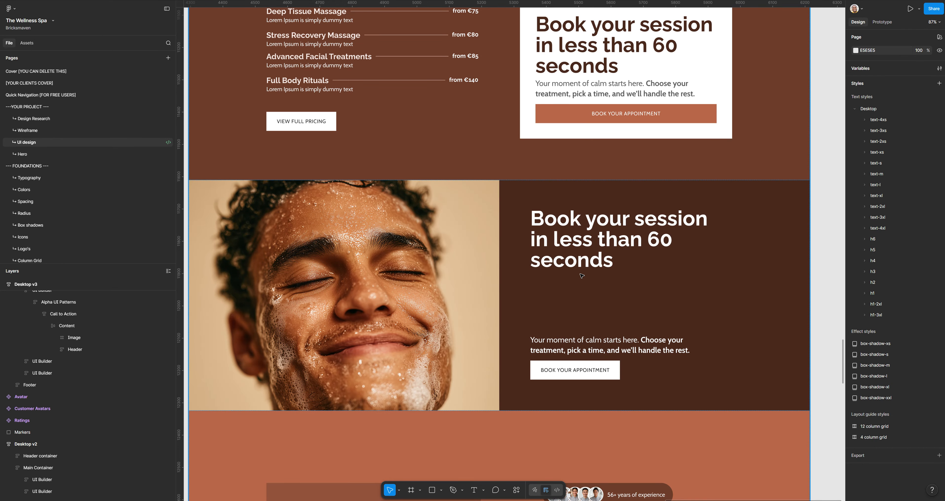
click(580, 278)
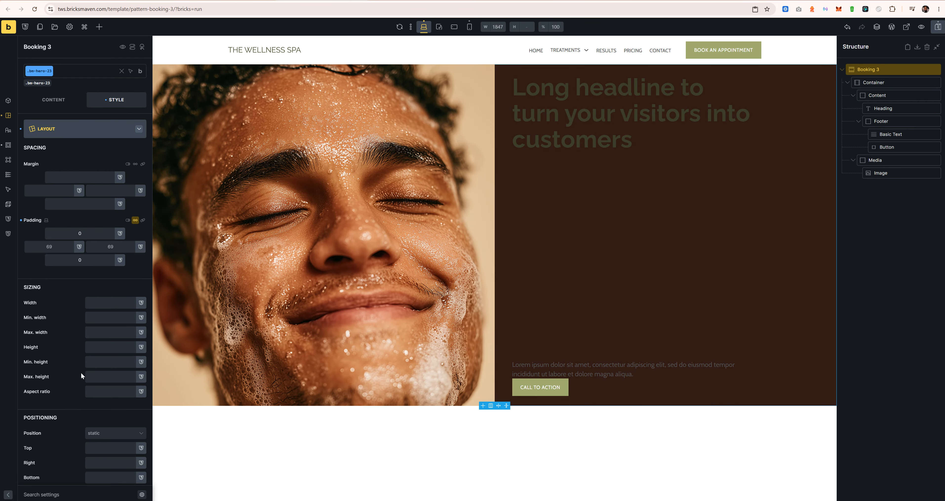
Step: Review the sizing of the Media block and Image, and set the Booking 3 section's minimum height to 714px
click(875, 160)
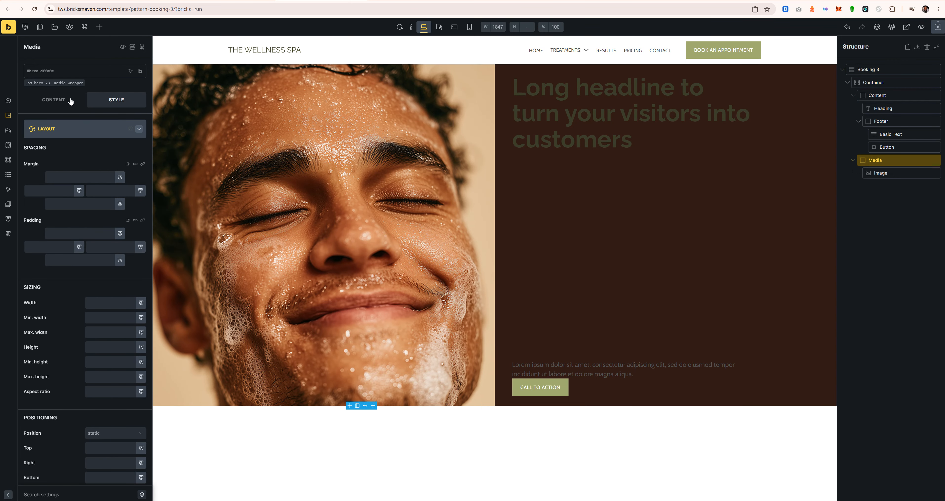
click(887, 173)
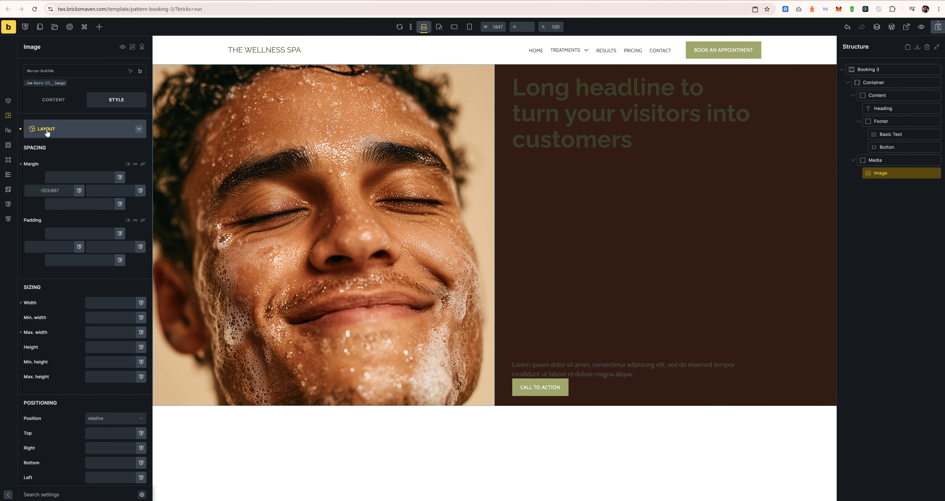
click(47, 83)
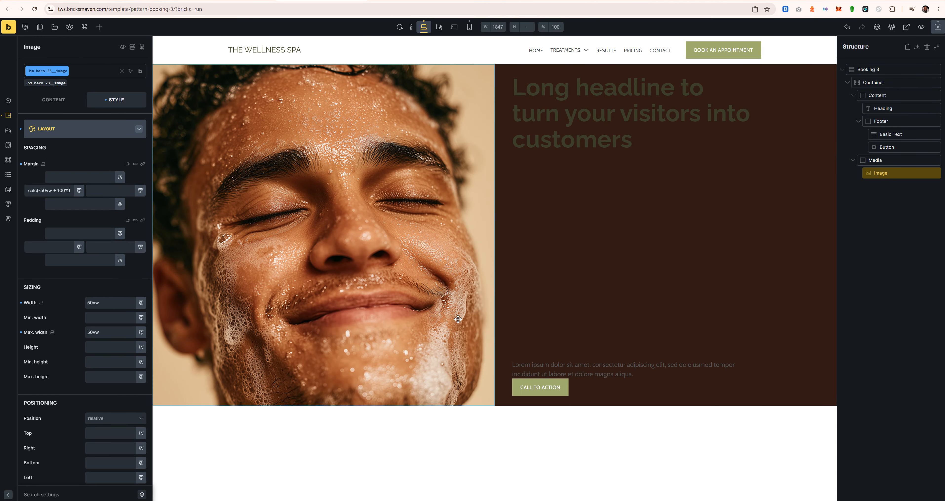
click(888, 70)
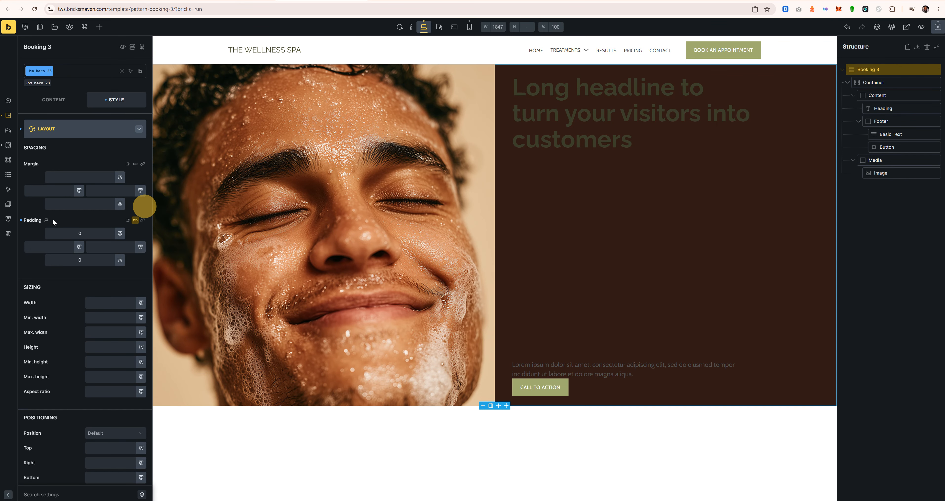
click(98, 346)
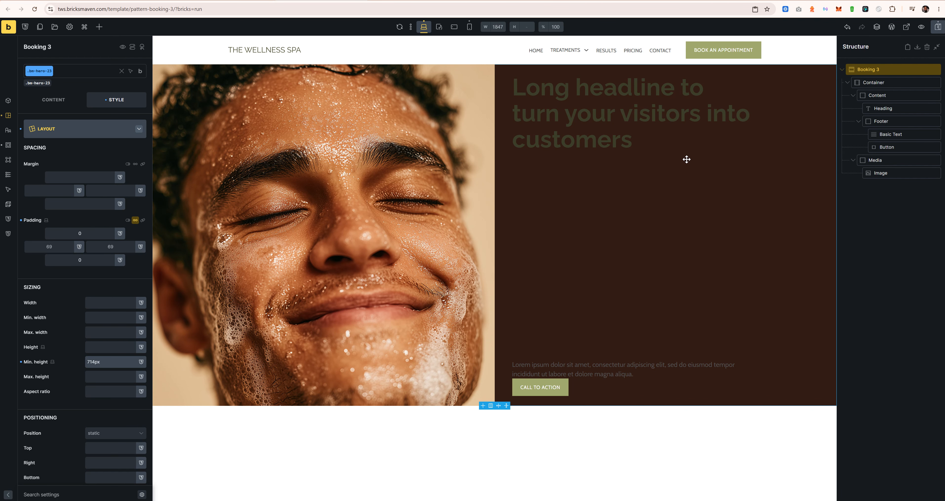
Step: Clear the 1/1 aspect ratio from the Image's .bm-hero-23__image class
click(882, 173)
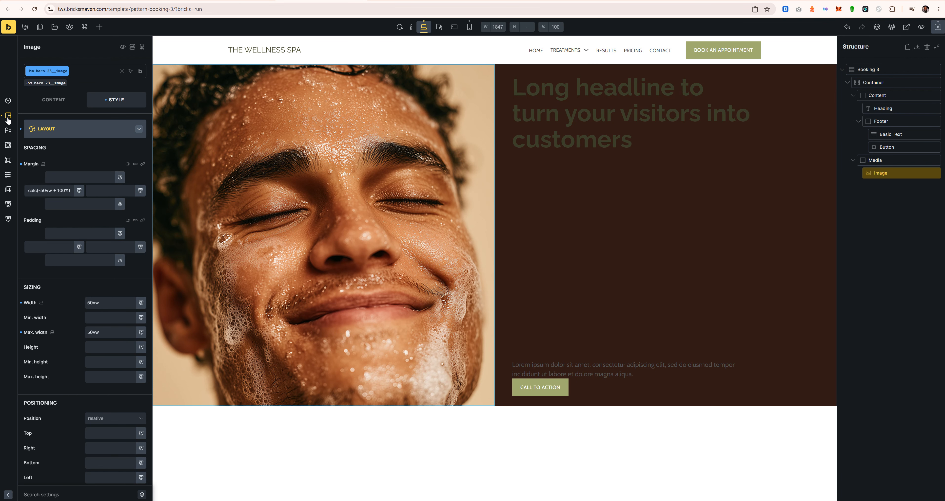
click(53, 100)
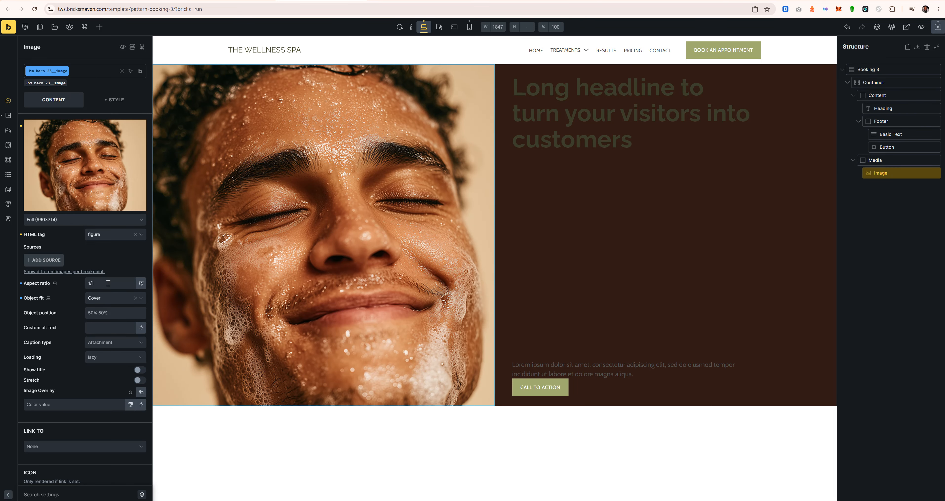
drag(108, 283, 81, 286)
click(21, 283)
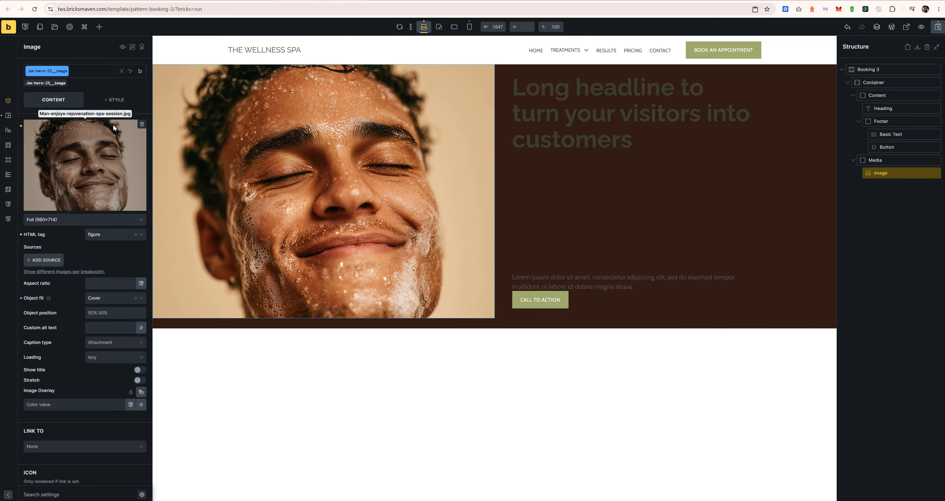
Step: Set the height of the Image's .bm-hero-23__image class to 100%
click(114, 99)
click(103, 349)
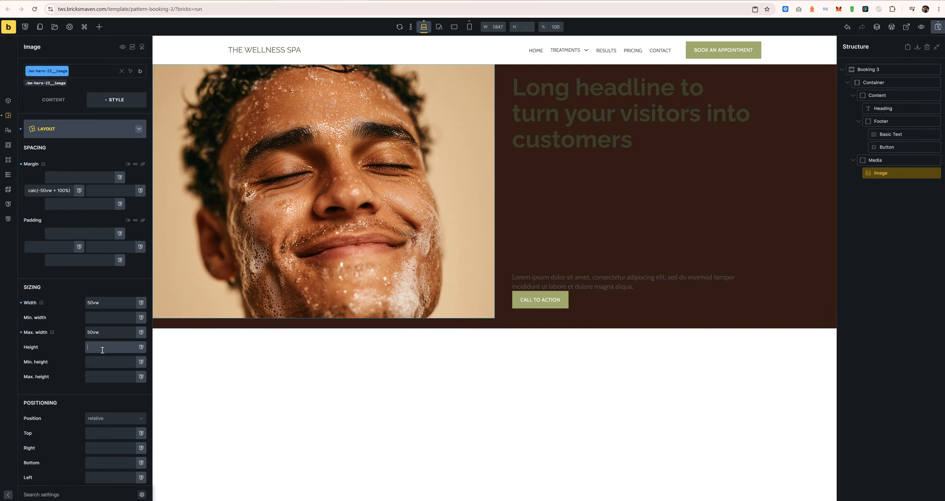
text(100%)
Step: Examine the layout settings of the Media block, the Container and the Content block for the section's height
click(889, 161)
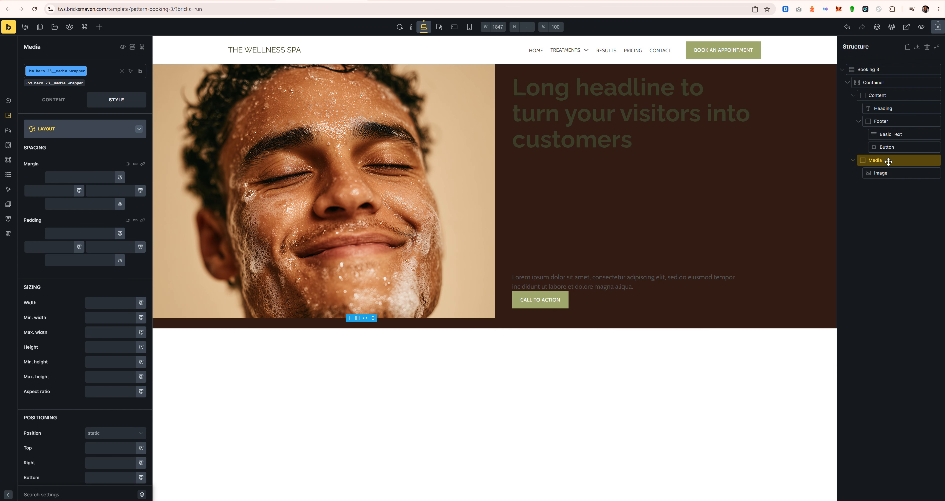
click(891, 83)
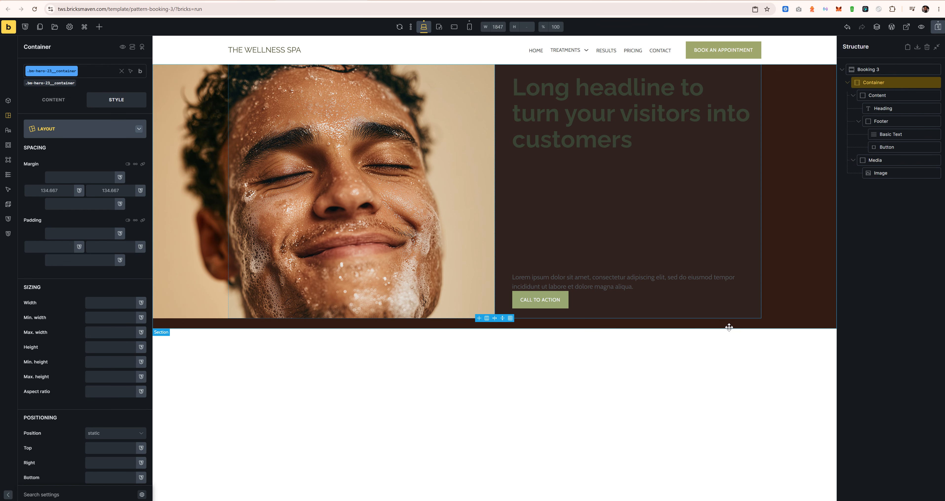
click(876, 96)
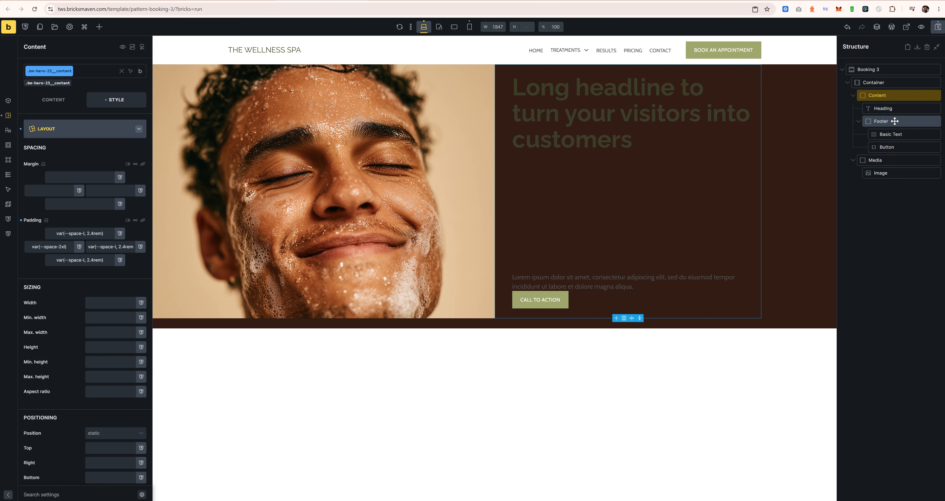
click(876, 82)
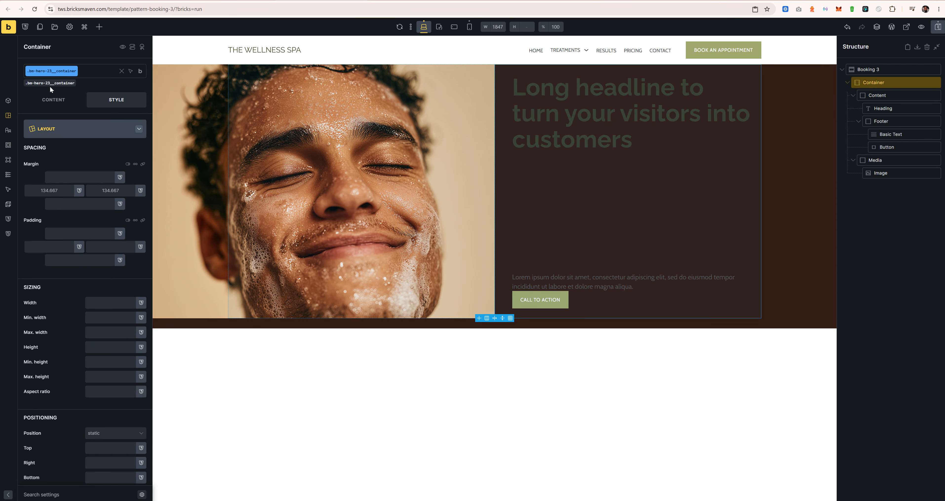
Step: Preview the Booking 3 template on the front end with a fresh reload, and reload the builder page
click(906, 27)
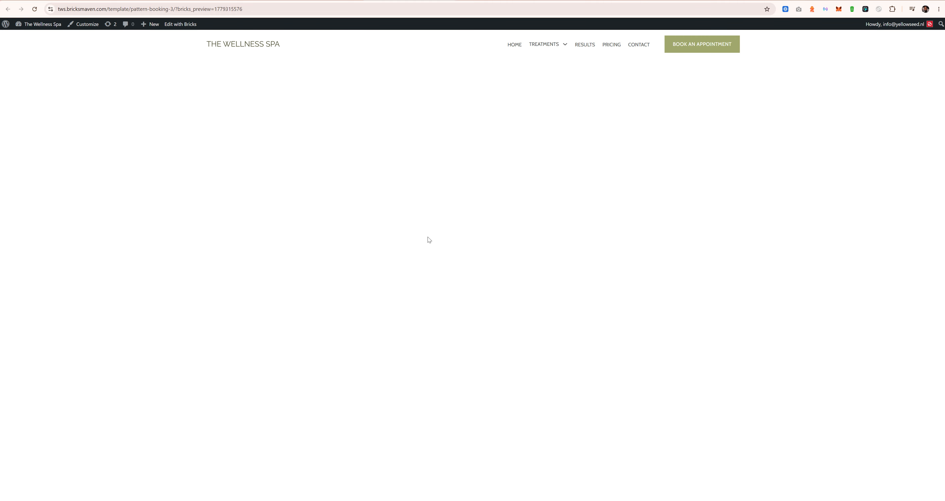
click(34, 9)
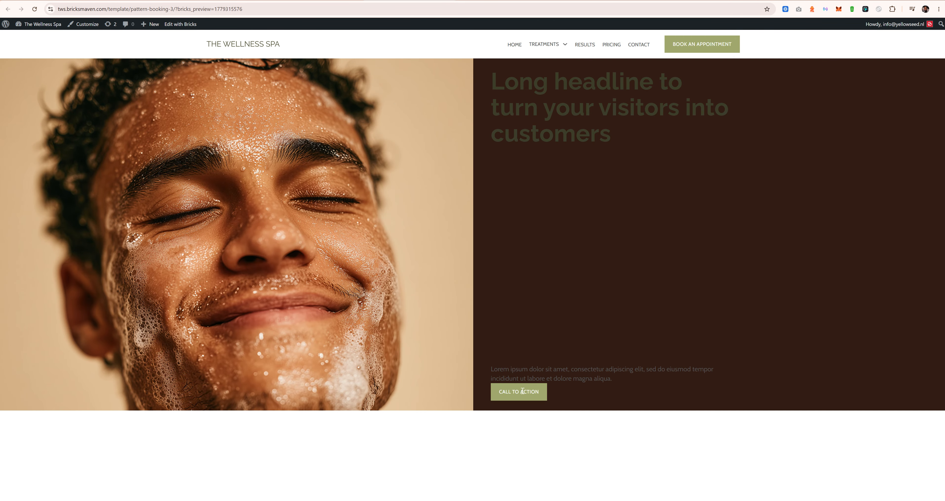
click(315, 1)
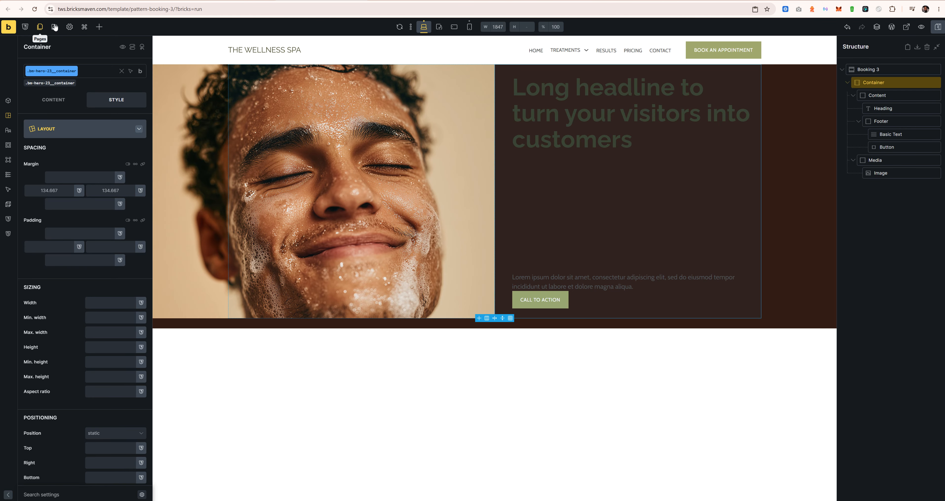
click(34, 9)
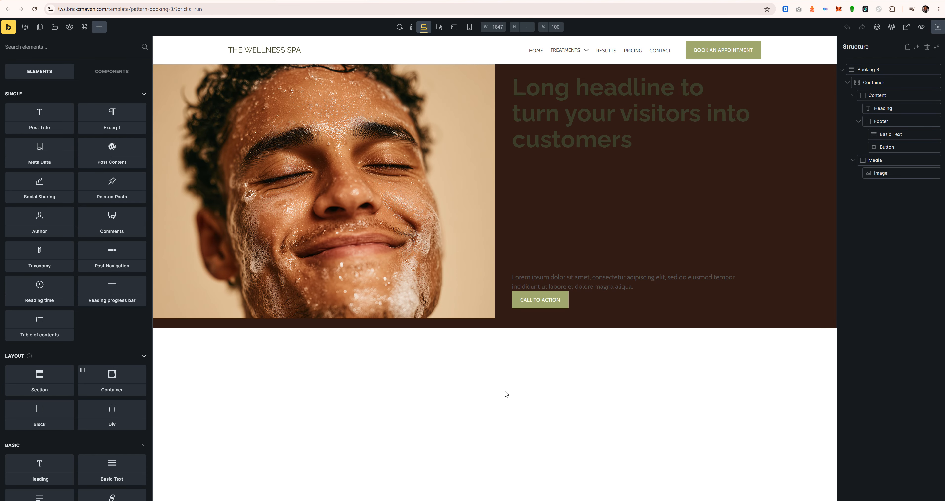
Step: Reload the front-end preview of Booking 3 to check the section's height, and return to the builder
key(ctrl+Tab)
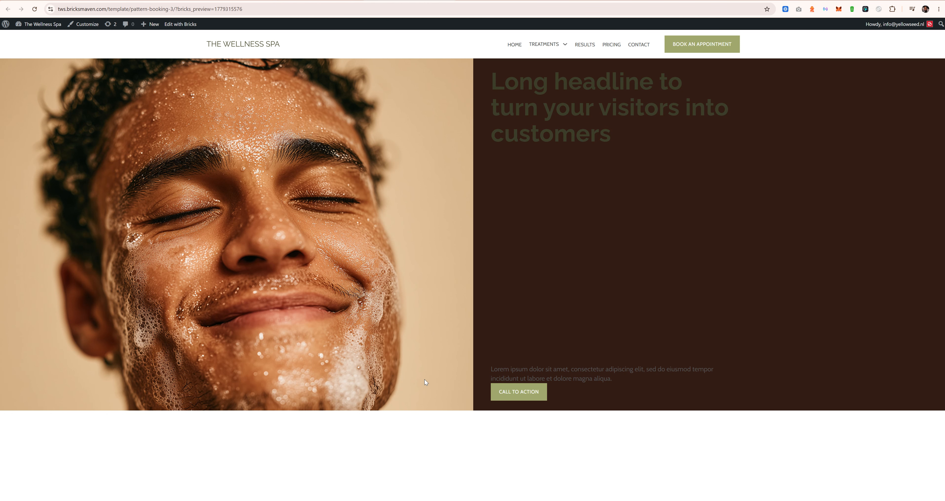
click(35, 8)
key(ctrl+shift+Tab)
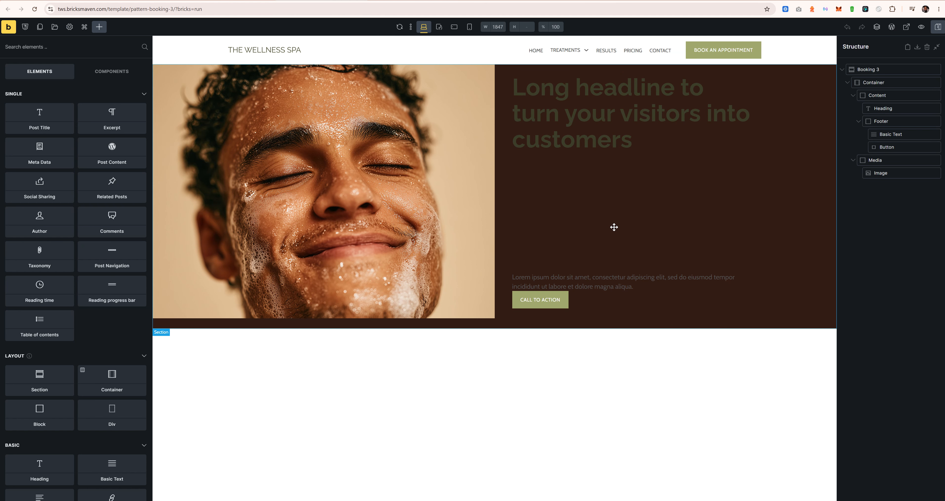
Step: Set the top padding of the Content block's .bm-hero-23__content class to var(--section-space-s)
click(891, 96)
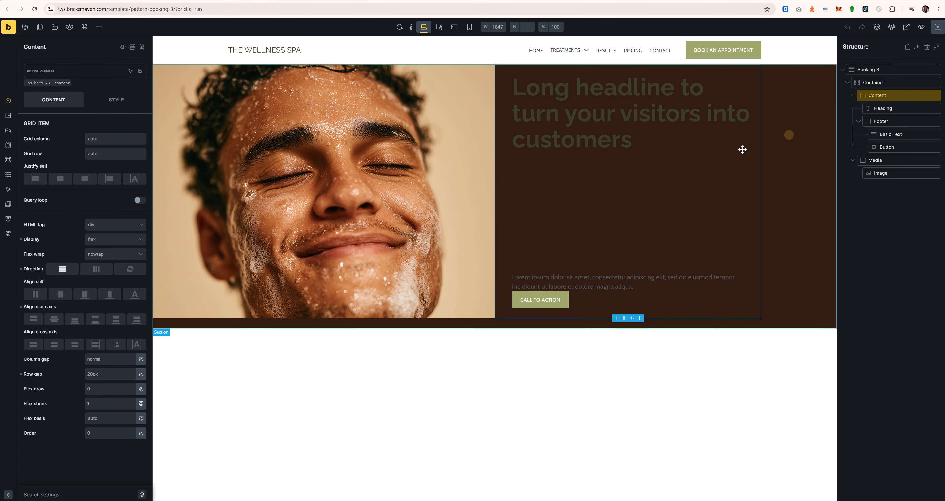
click(52, 83)
click(122, 99)
click(84, 129)
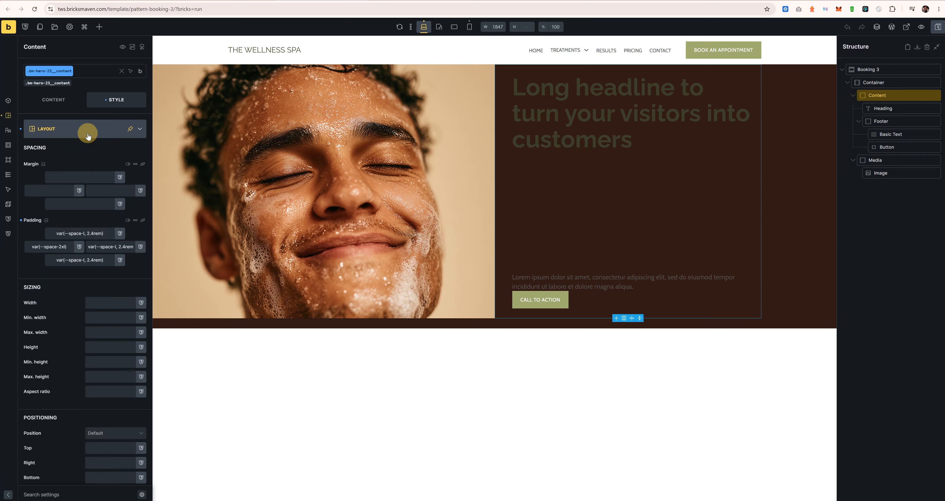
drag(108, 236, 48, 239)
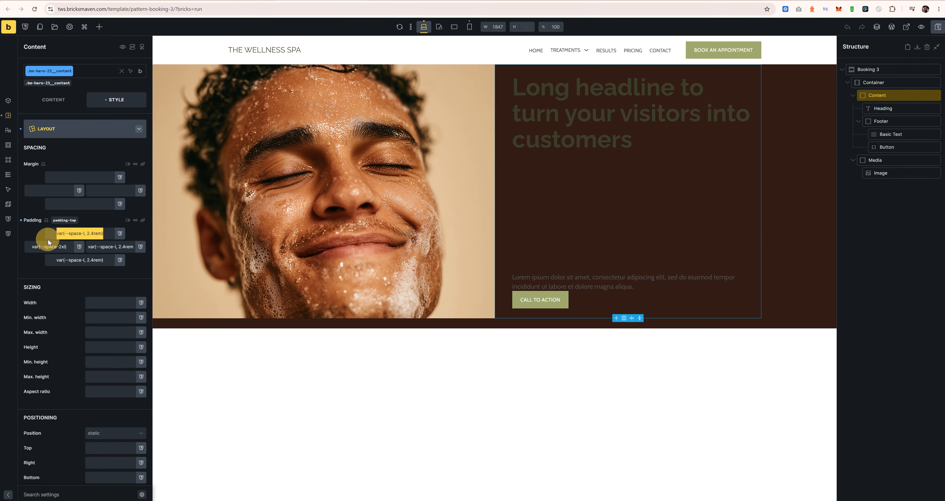
text(sec)
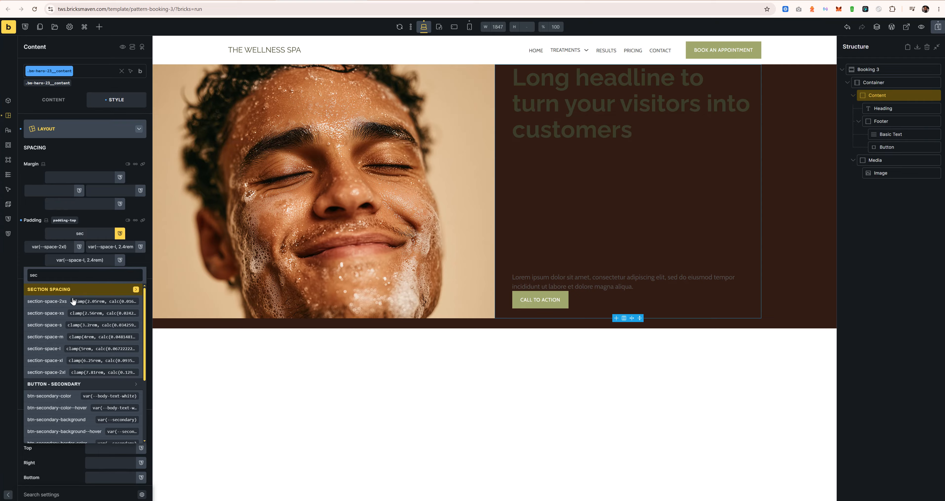
click(65, 325)
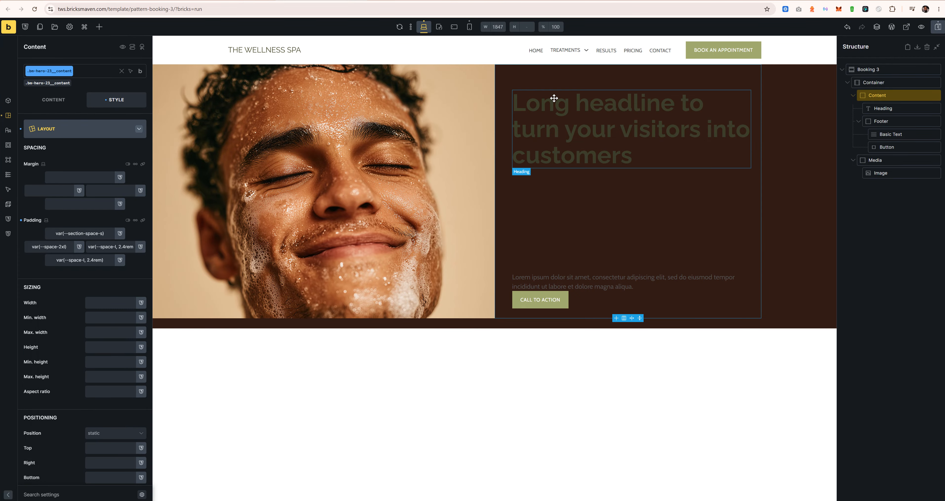
Step: Copy the top padding value var(--section-space-s) to the .bm-hero-23__content class's bottom padding and save the template
key(ctrl+a)
key(ctrl+c)
click(107, 256)
key(ctrl+a)
key(ctrl+v)
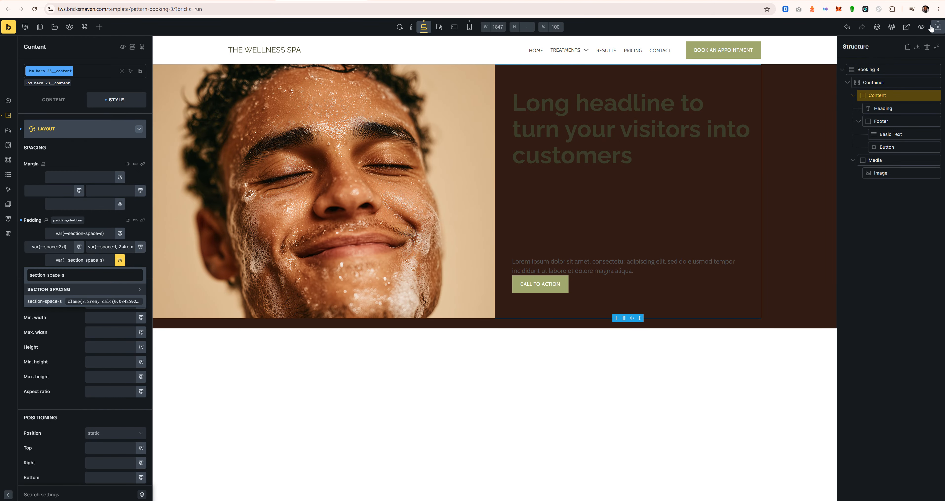
key(ctrl+s)
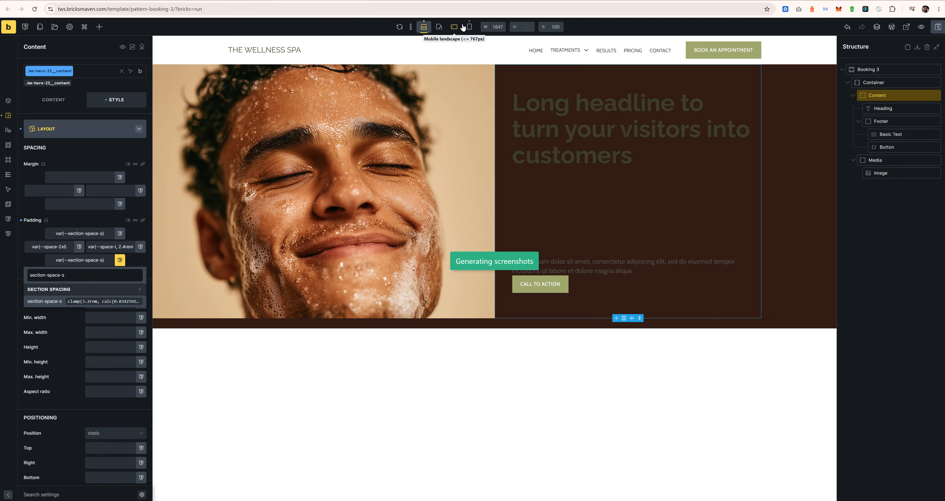
Step: Check the section at the smallest mobile breakpoint, then compare the reloaded front-end preview with the Figma design
click(469, 26)
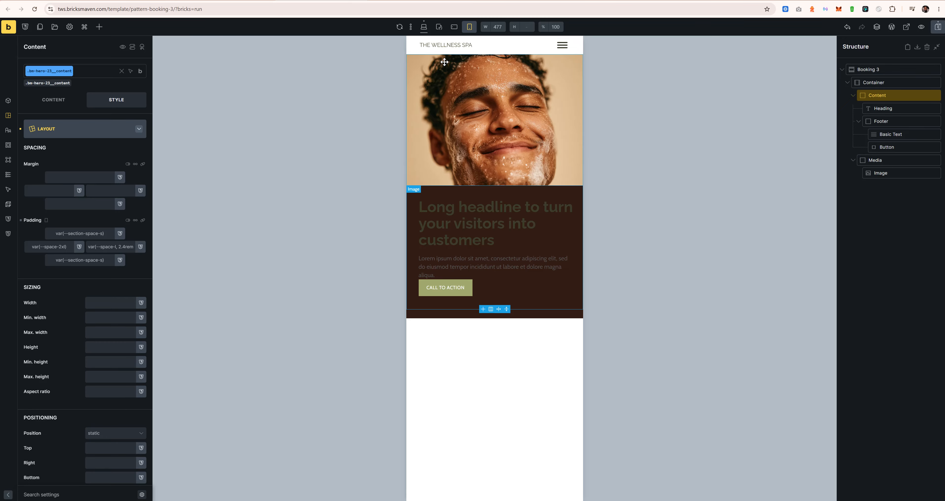
click(424, 27)
click(399, 1)
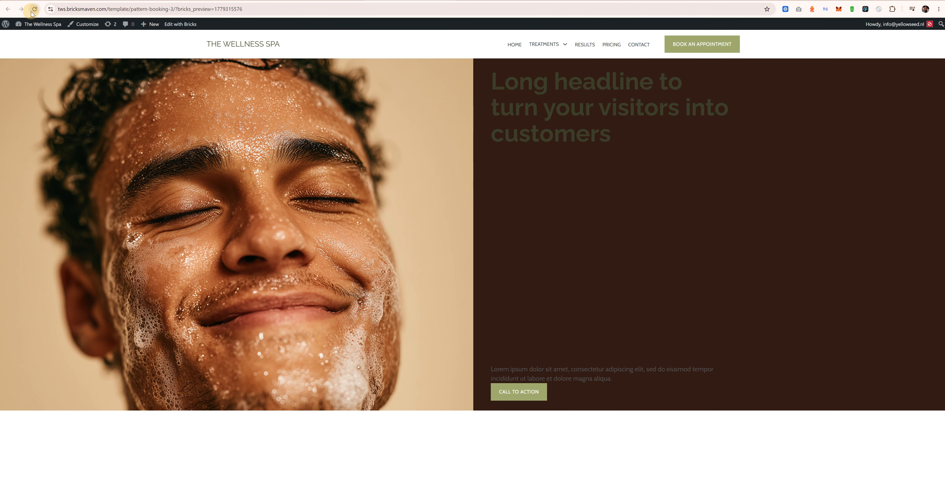
click(34, 9)
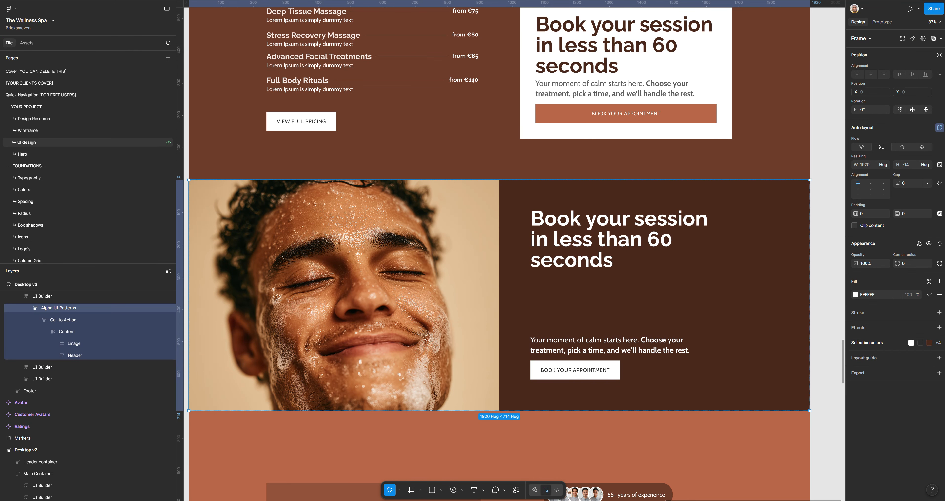
key(alt+Tab)
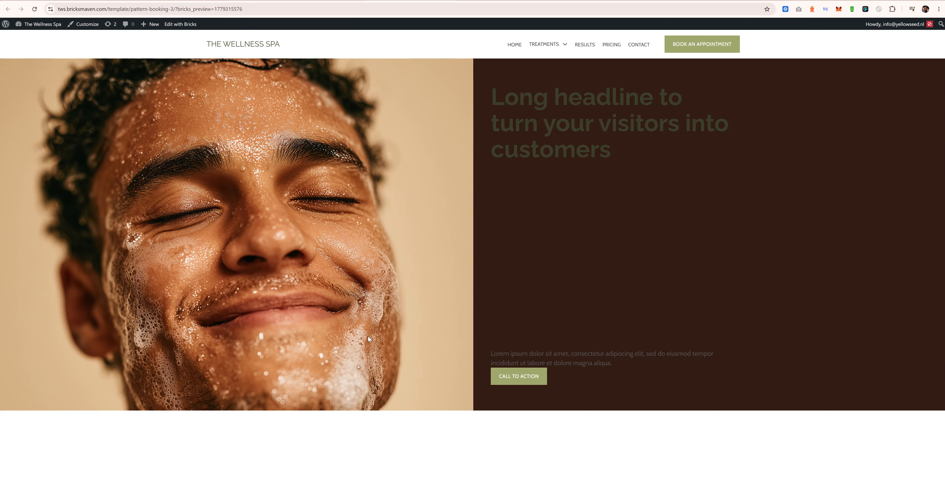
key(ctrl+shift+Tab)
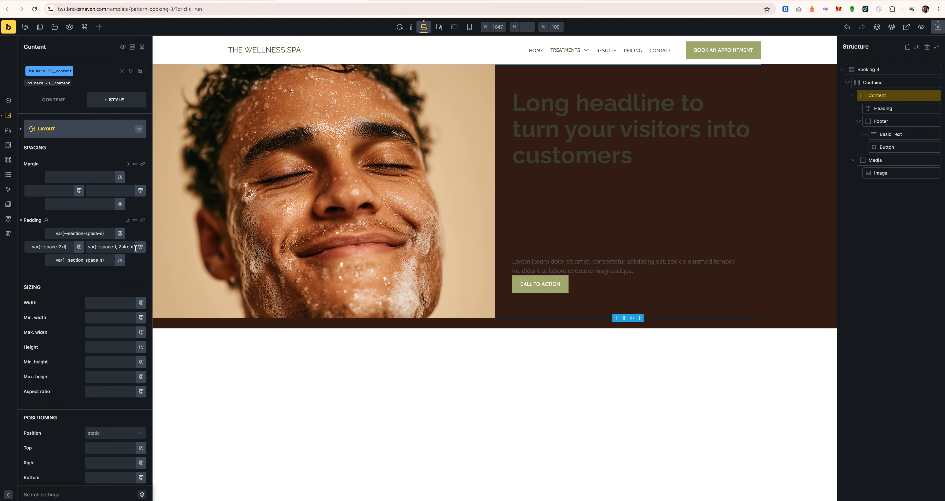
Step: Set the height of the Image's .bm-hero-23__image class to 714px
click(872, 70)
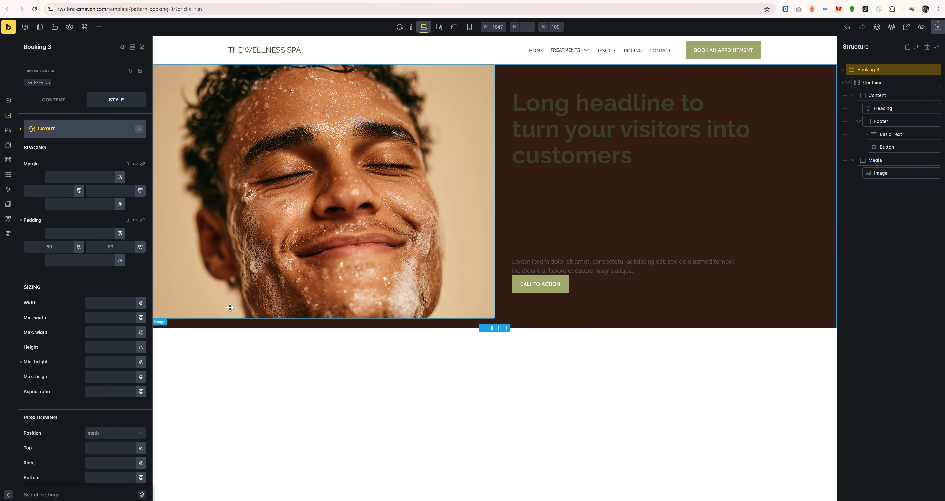
click(885, 174)
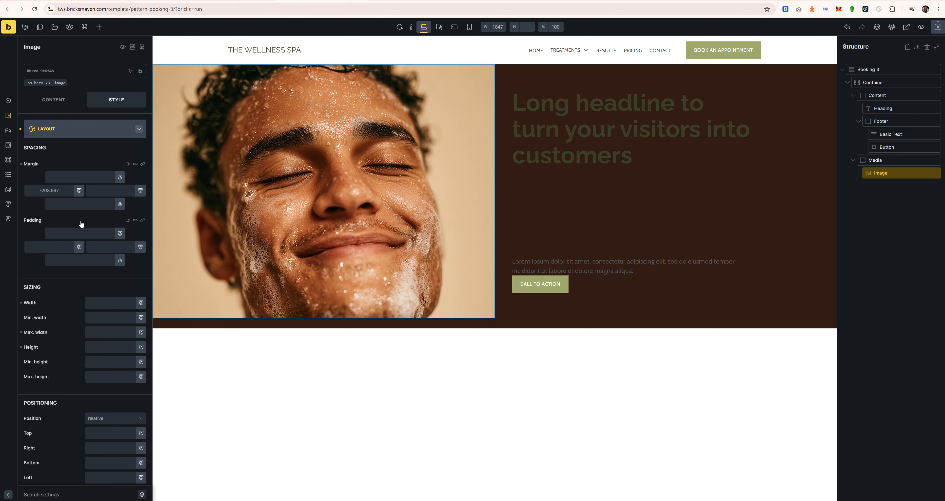
click(51, 84)
scroll(108, 257, down, 3)
drag(106, 236, 75, 237)
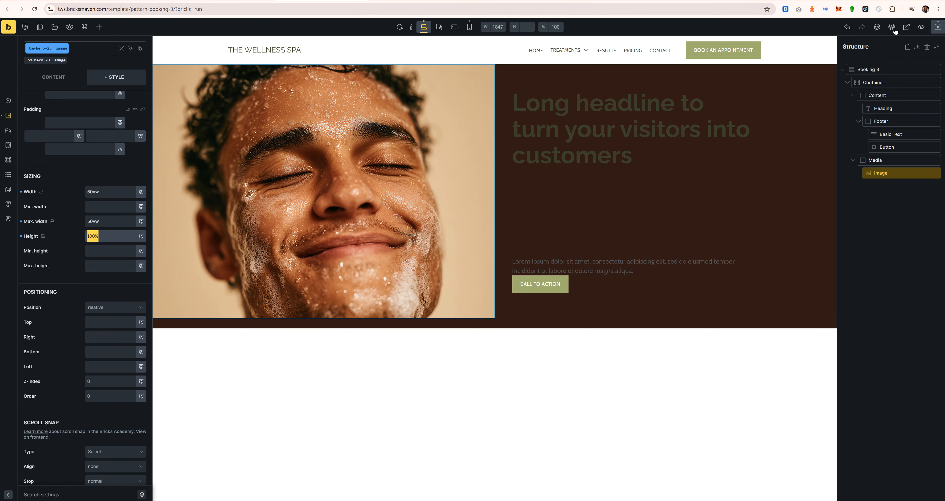
click(890, 68)
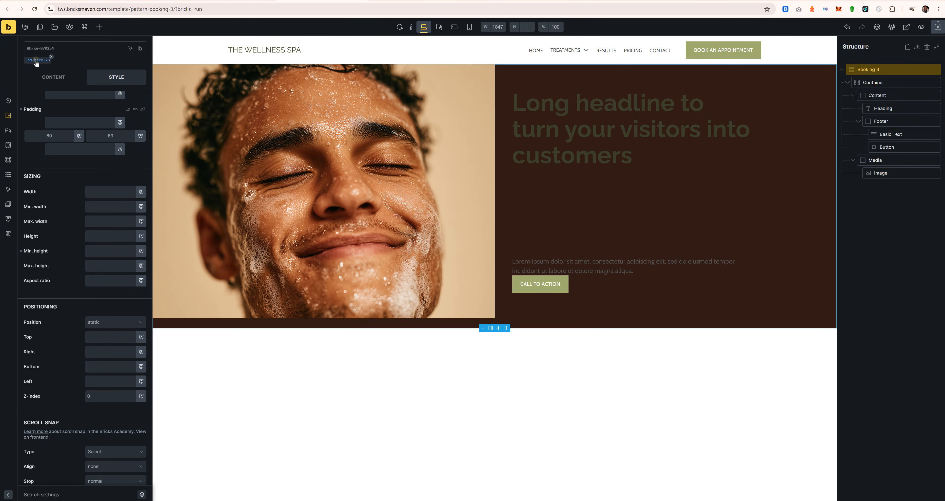
click(36, 61)
click(893, 174)
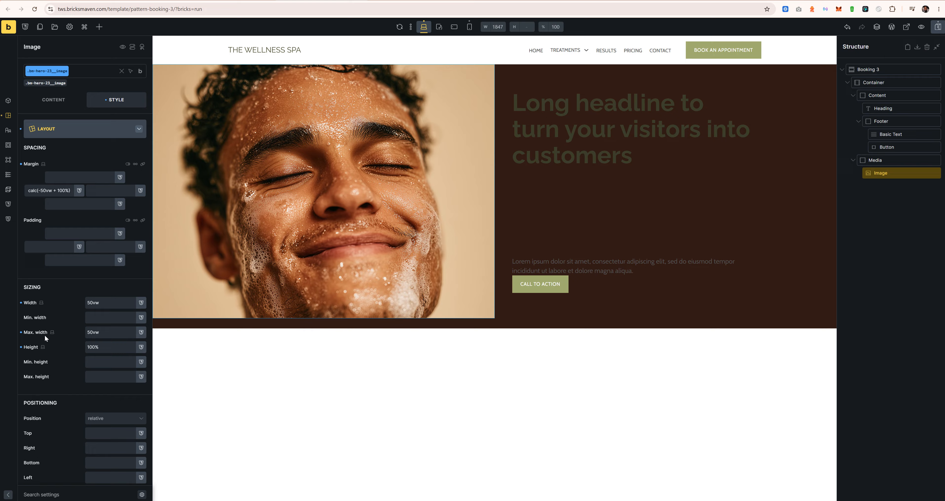
click(92, 347)
text(714px)
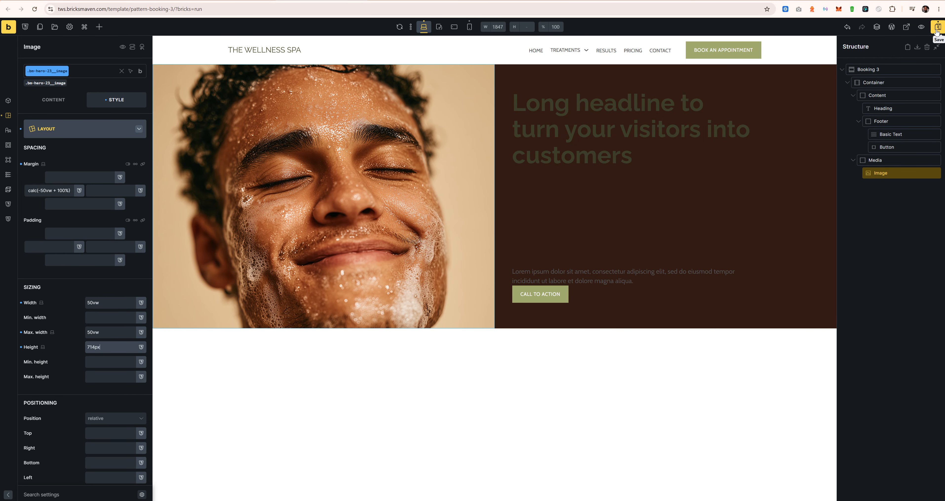
Step: Compare the reloaded front-end preview with the Figma section, and inspect the section on the builder's widened canvas
click(906, 27)
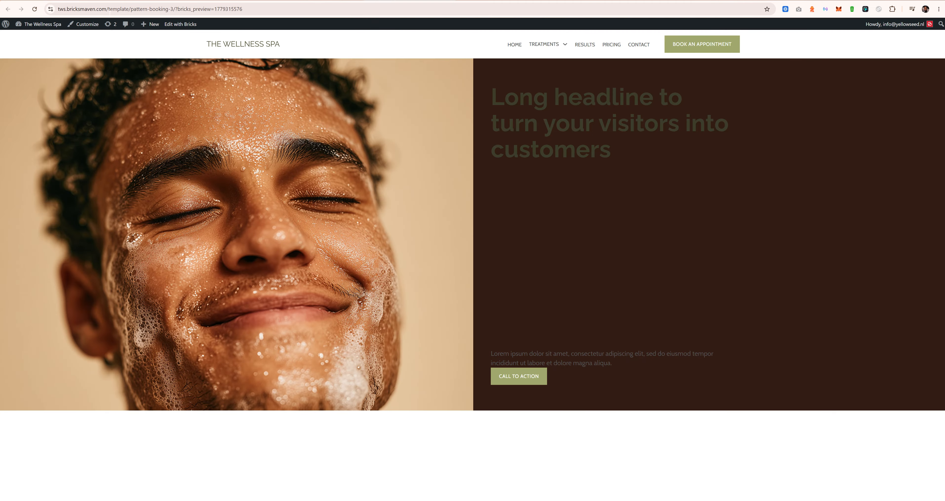
click(34, 10)
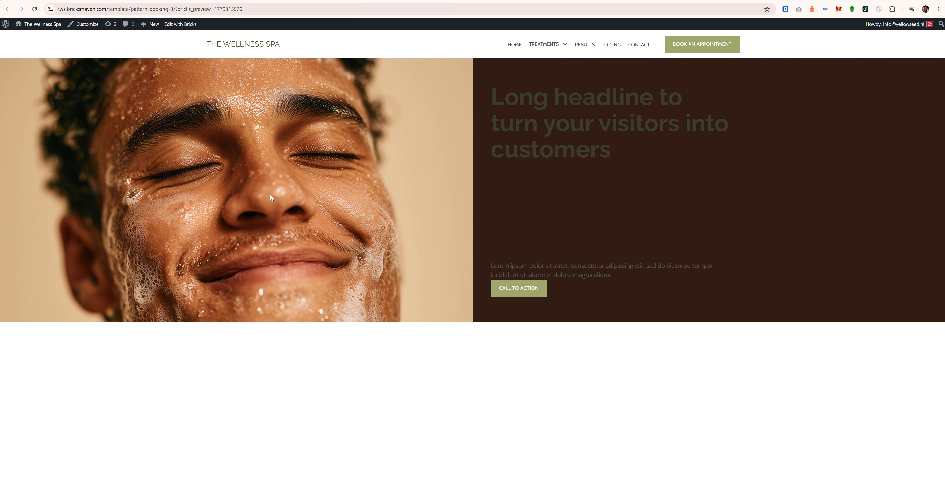
key(alt+Tab)
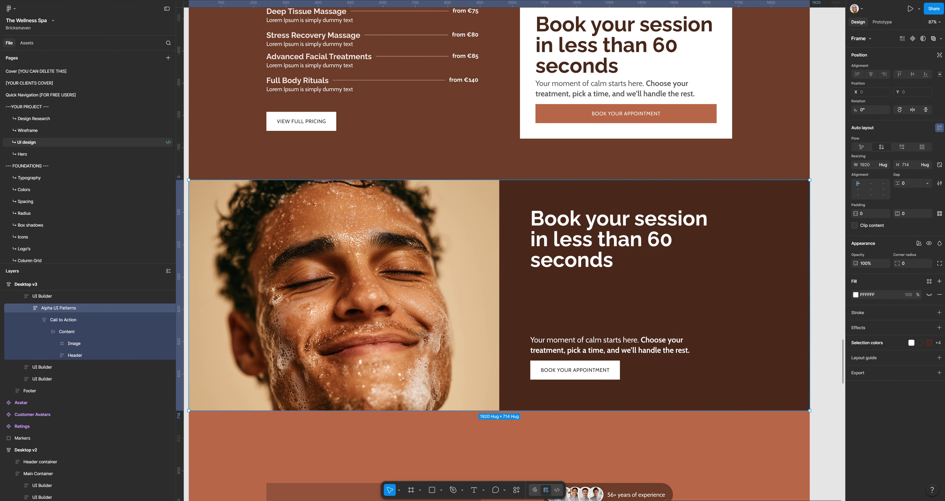
key(alt+Tab)
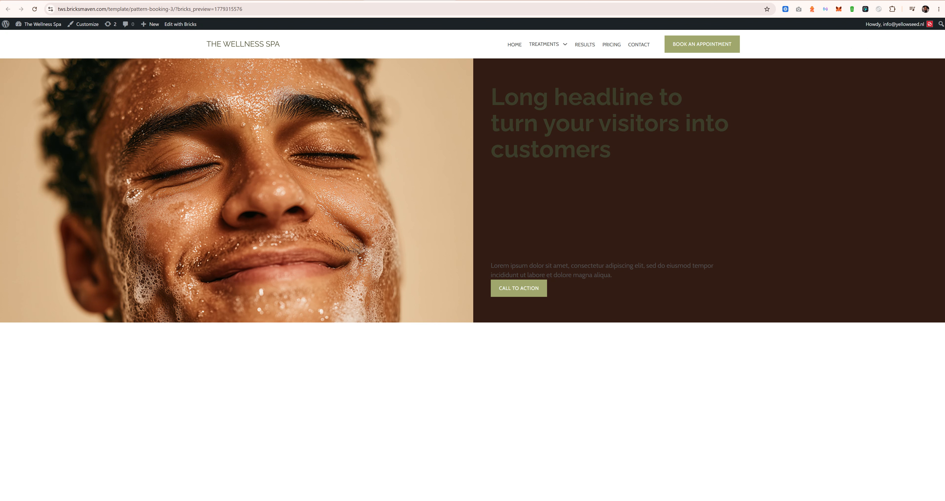
click(330, 0)
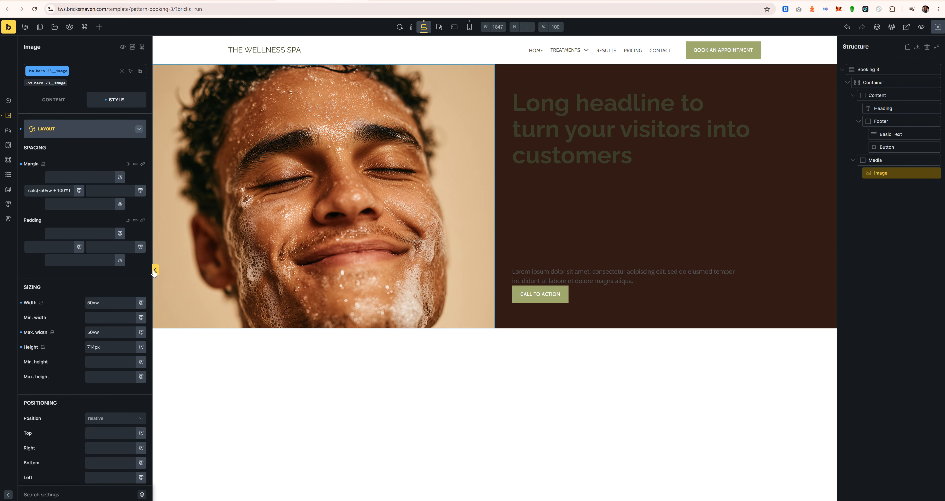
click(151, 271)
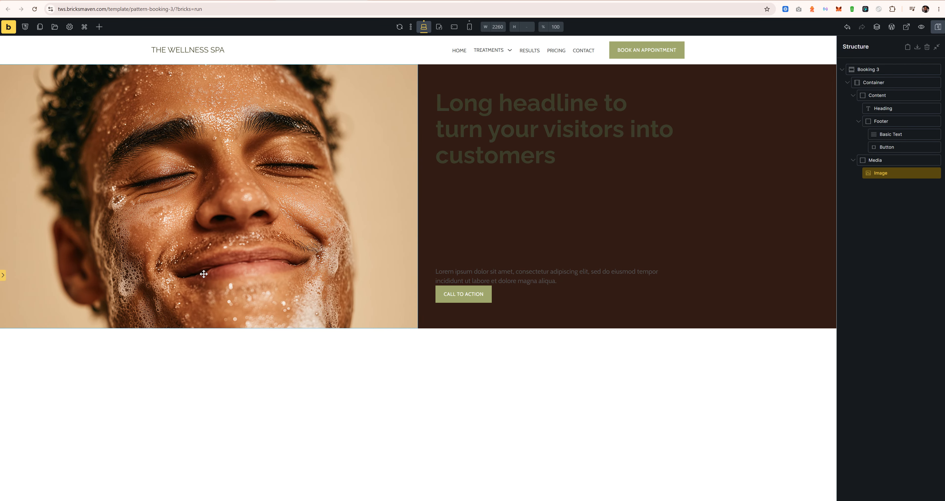
click(3, 275)
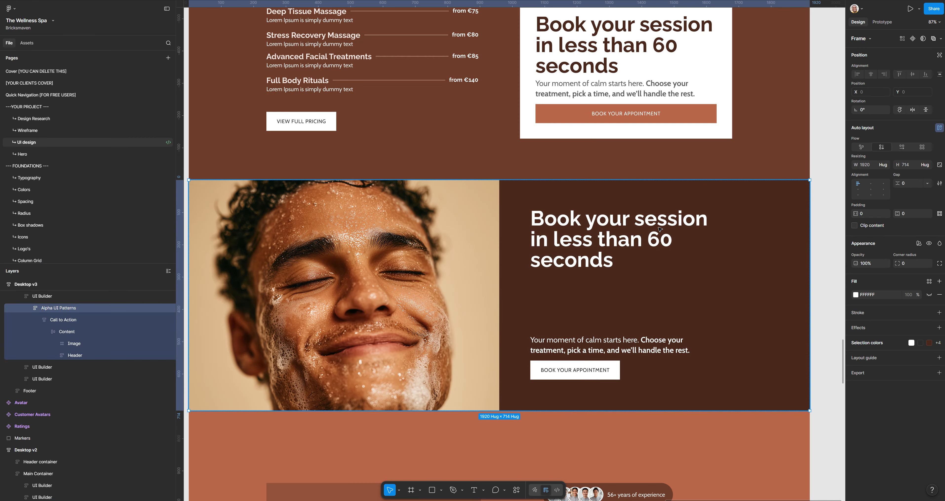
Step: Replace the Booking 3 Heading's text with the headline copied from Figma, "Book your session in less than 60 seconds"
click(583, 245)
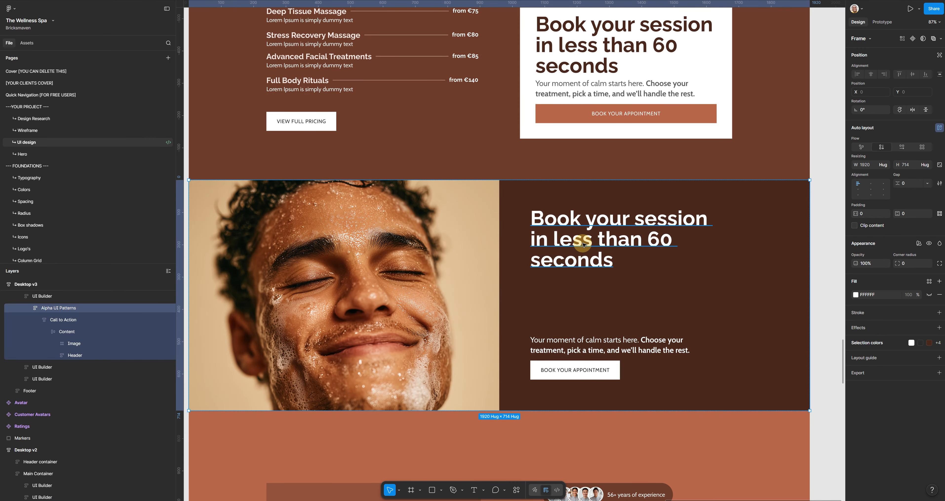
double_click(583, 245)
key(ctrl+c)
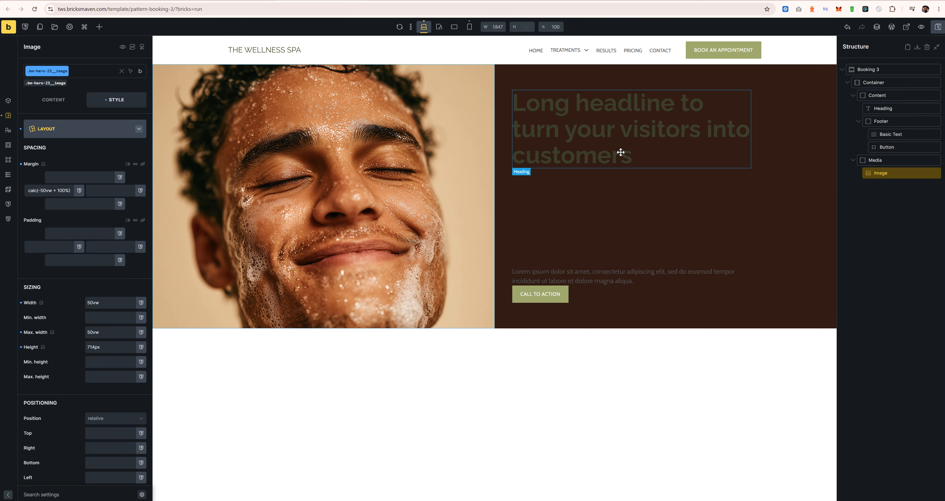
click(523, 156)
click(53, 100)
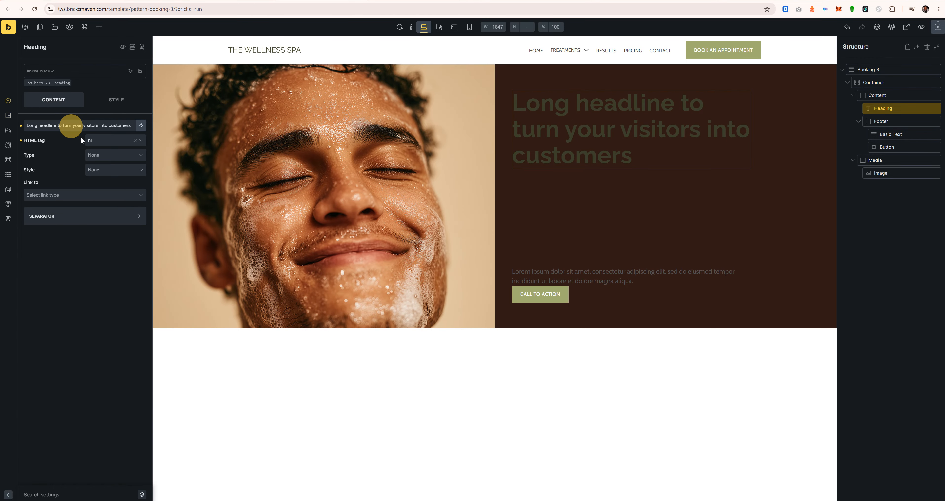
triple_click(88, 125)
key(ctrl+v)
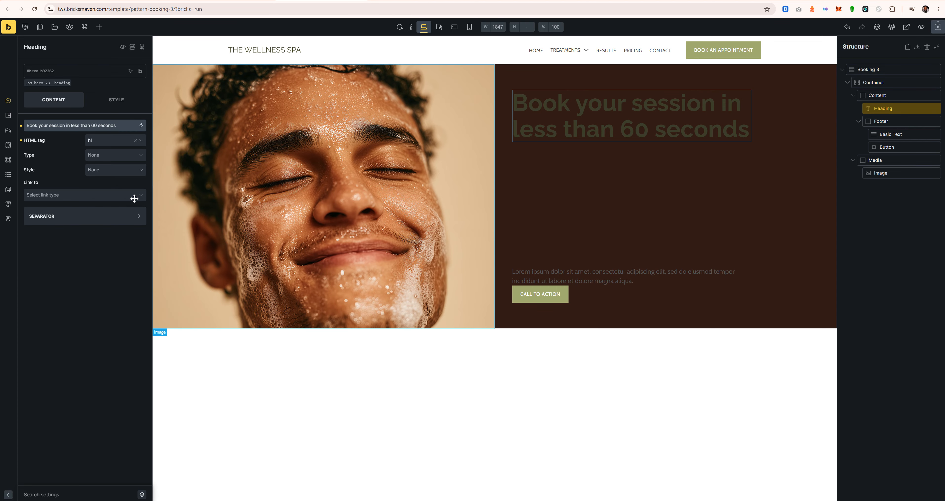
Step: Set the text color of the Heading's .bm-hero-23__heading class to var(--heading-white)
click(65, 83)
click(124, 100)
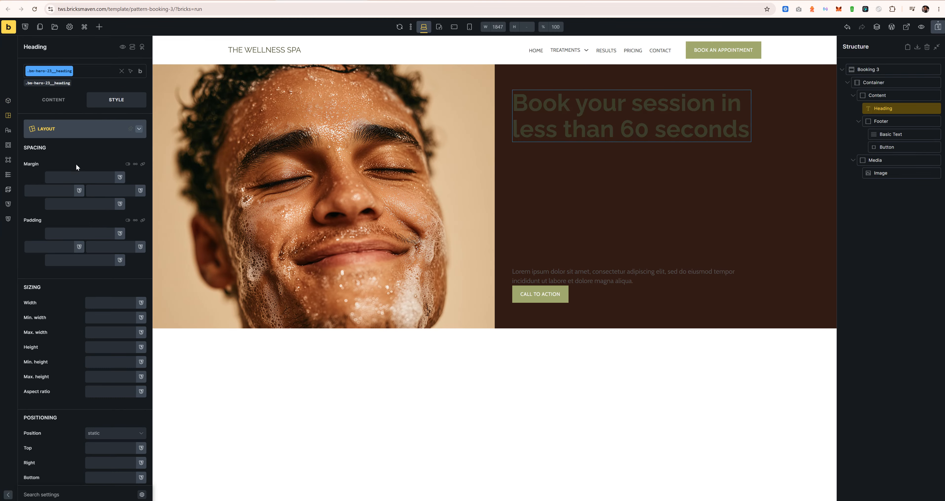
click(68, 153)
click(80, 164)
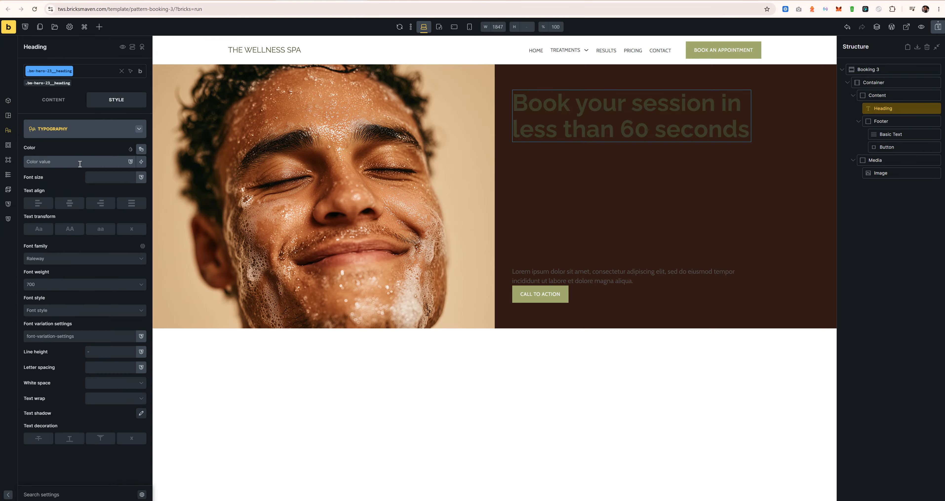
text(herad)
key(ctrl+a)
text(head)
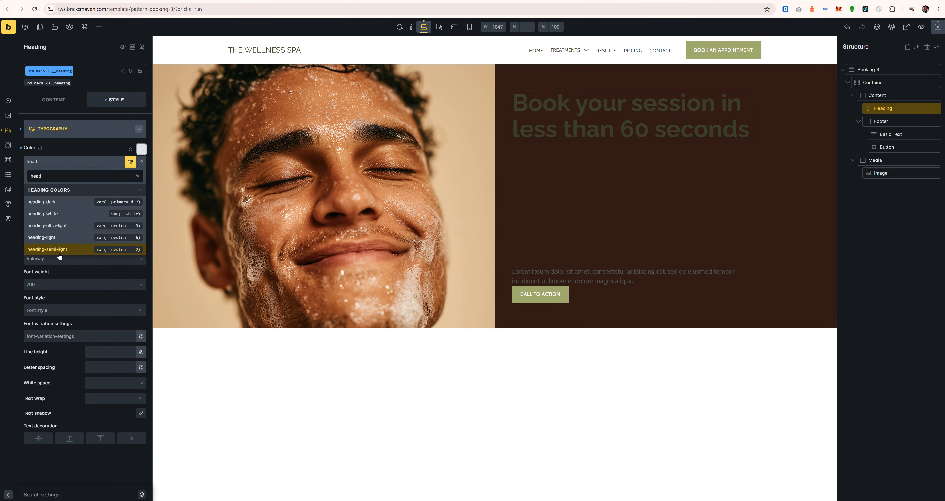
click(57, 251)
click(42, 162)
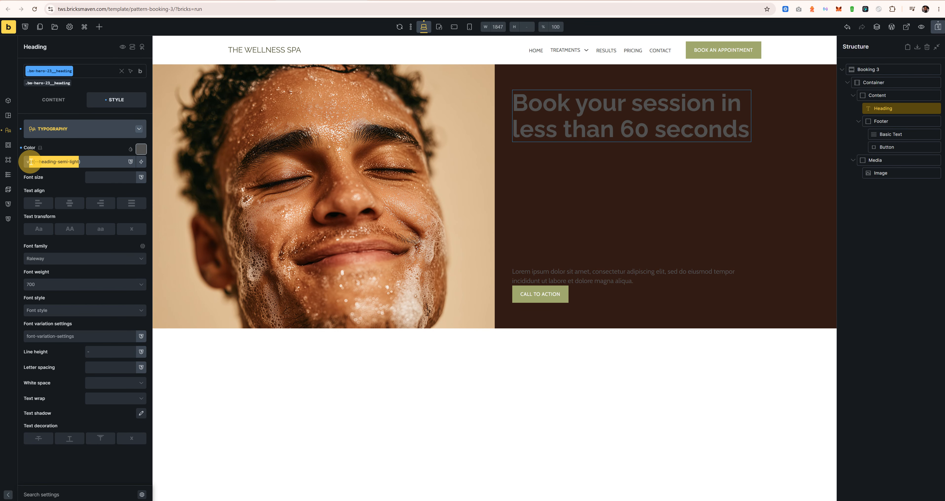
text(head)
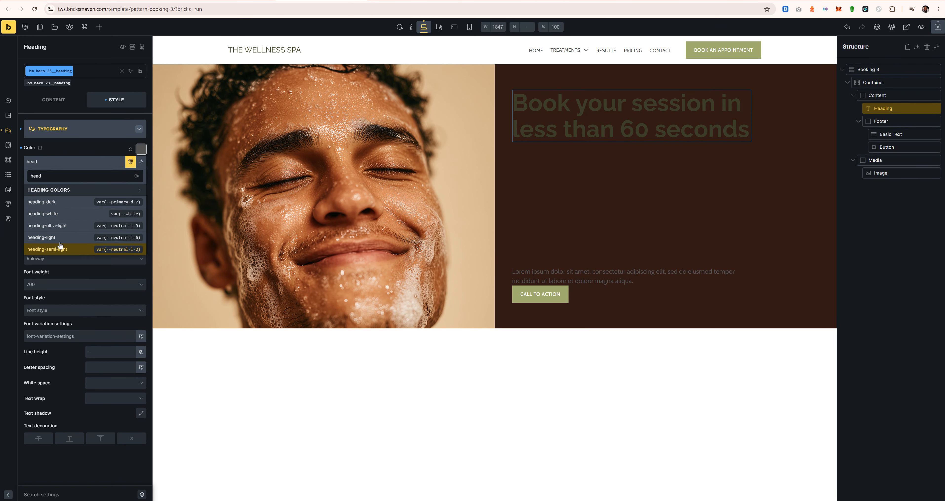
click(62, 213)
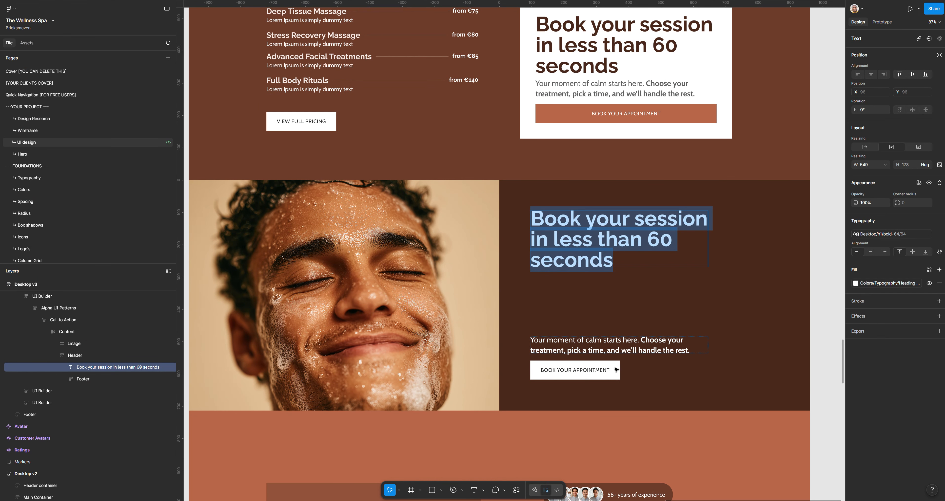
Step: Replace the Basic Text content with the Figma copy, "Your moment of calm starts here. Choose your treatment, pick a time, and we'll handle the rest."
click(627, 343)
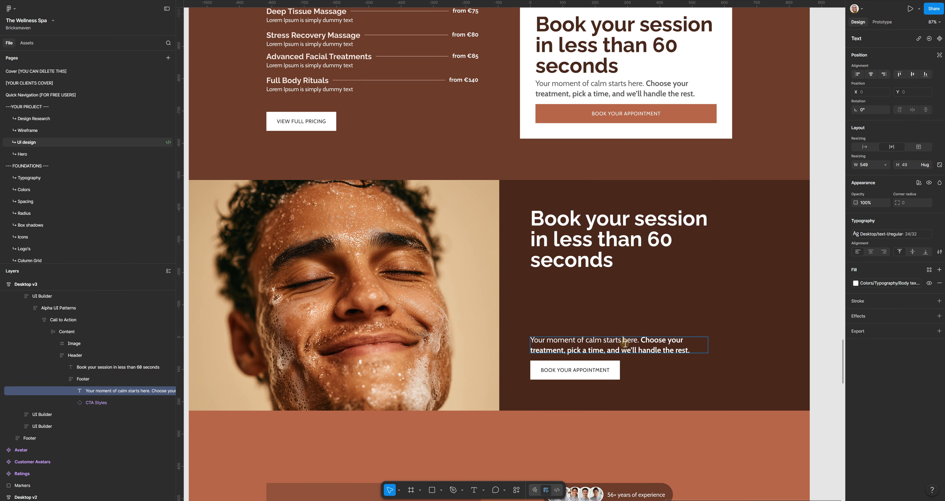
double_click(628, 343)
key(ctrl+c)
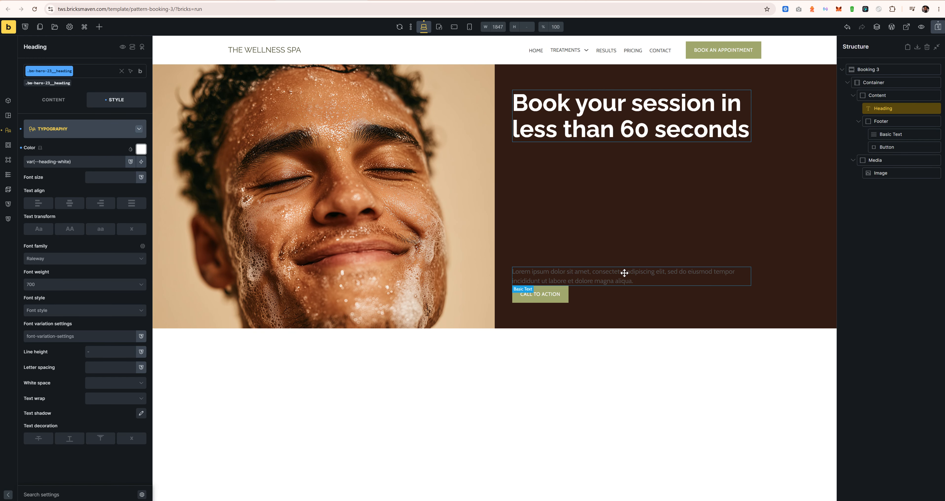
click(622, 275)
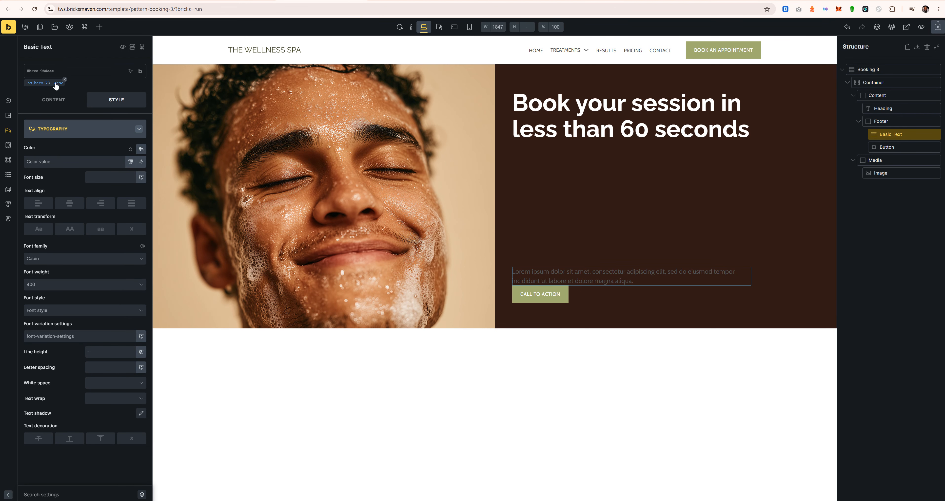
click(55, 85)
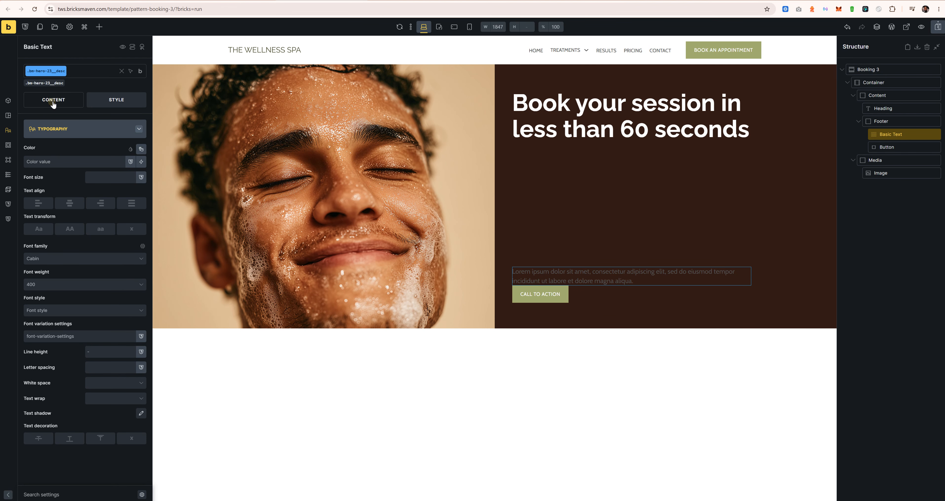
click(53, 102)
click(80, 150)
key(ctrl+a)
key(ctrl+v)
Step: Set the text color of the Basic Text's .bm-hero-23__desc class to var(--body-text-white)
click(117, 100)
click(76, 134)
click(74, 129)
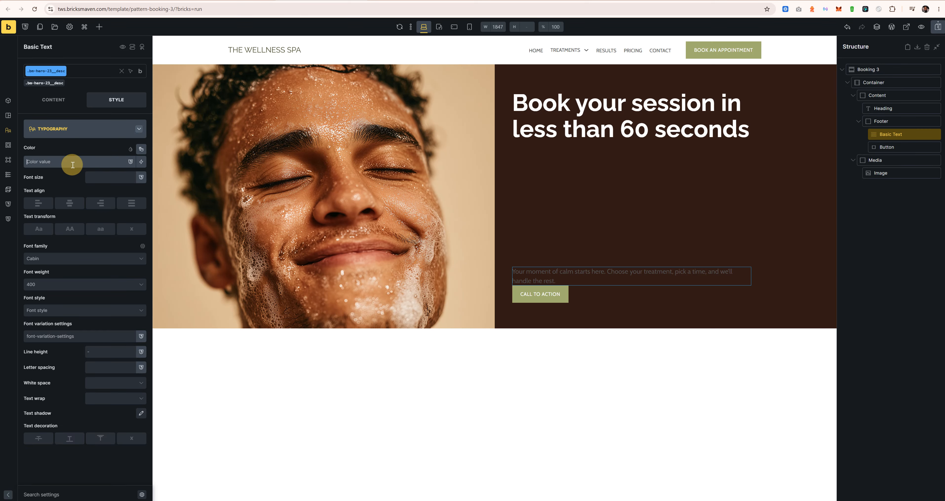
click(73, 165)
text(bod)
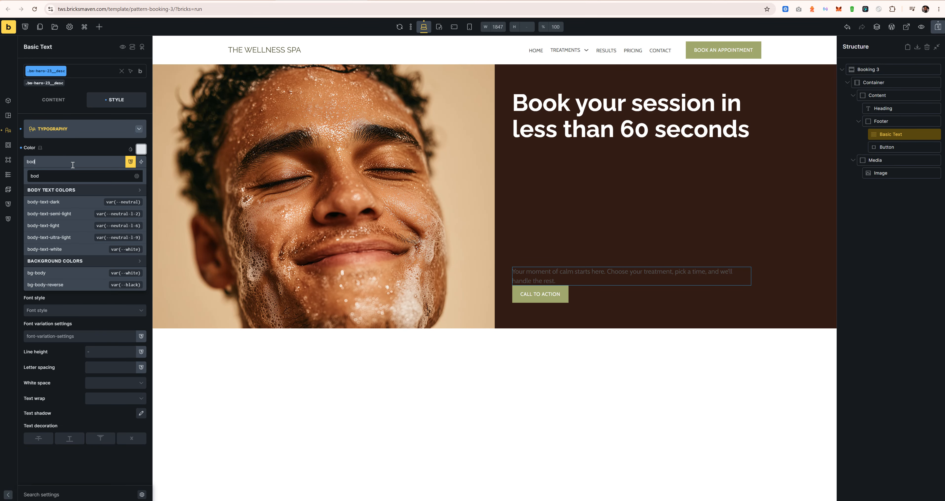
click(67, 253)
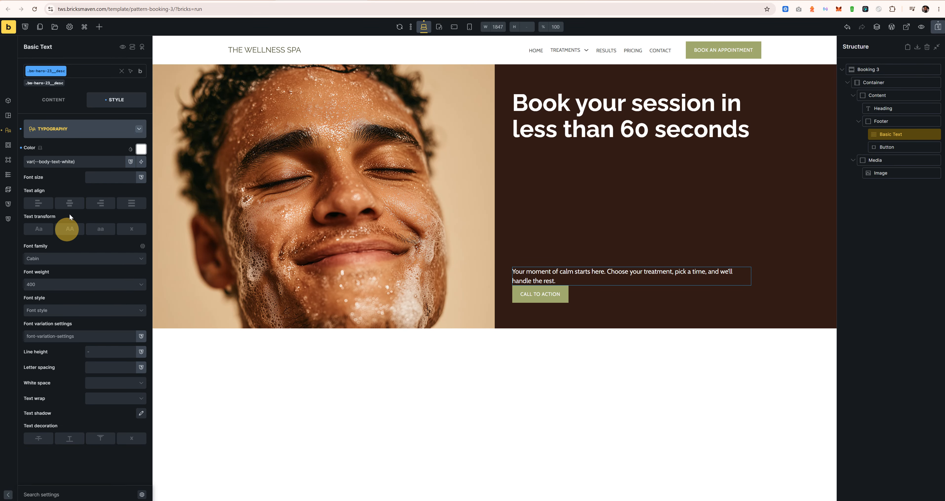
Step: Set the font size of the Basic Text's .bm-hero-23__desc class to var(--text-l)
click(612, 127)
click(568, 278)
click(107, 177)
text(text)
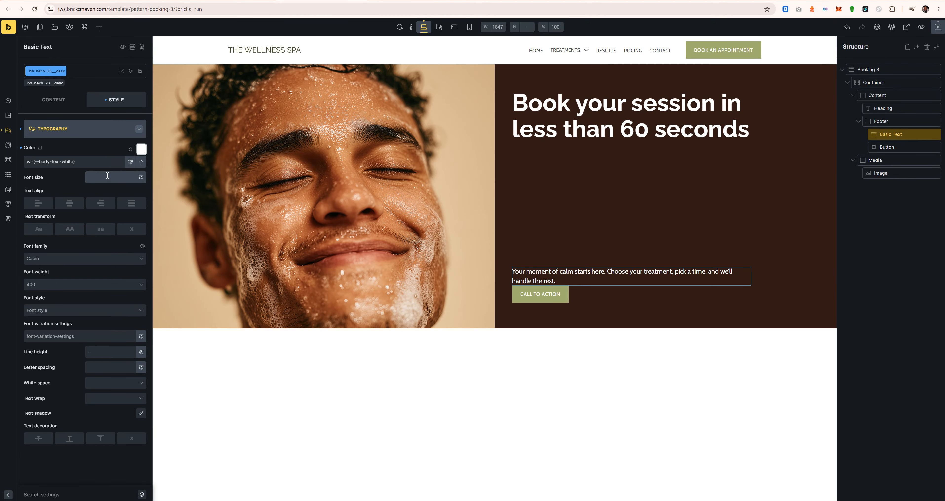
click(54, 265)
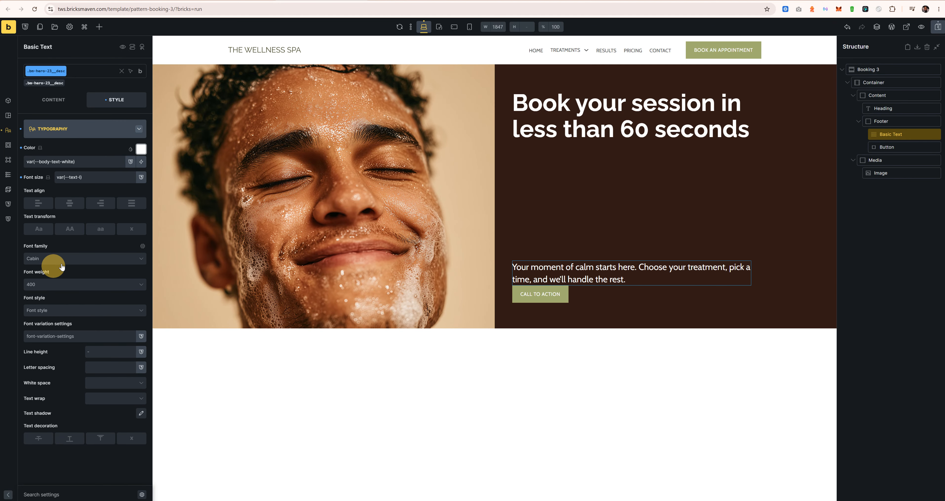
Step: Set the row gap of the Footer's .bm-hero-23__footer class to var(--content-gap)
click(895, 118)
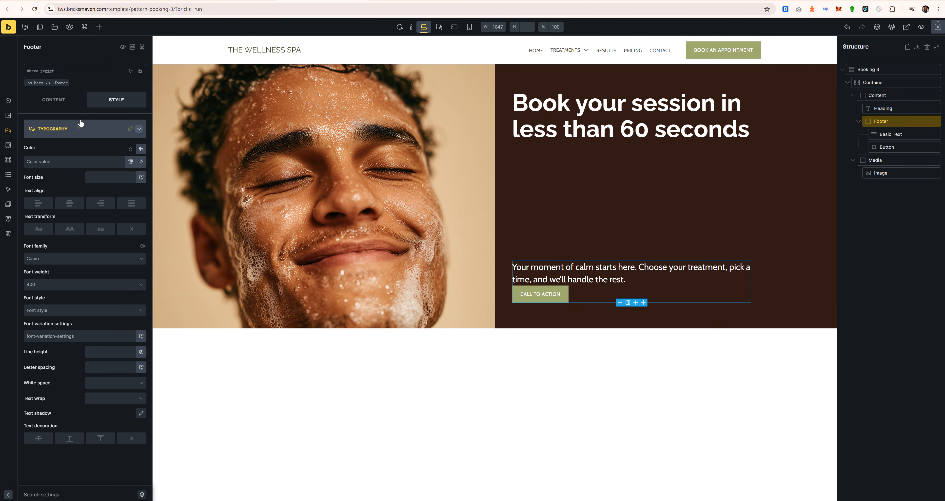
click(53, 83)
click(53, 100)
click(98, 297)
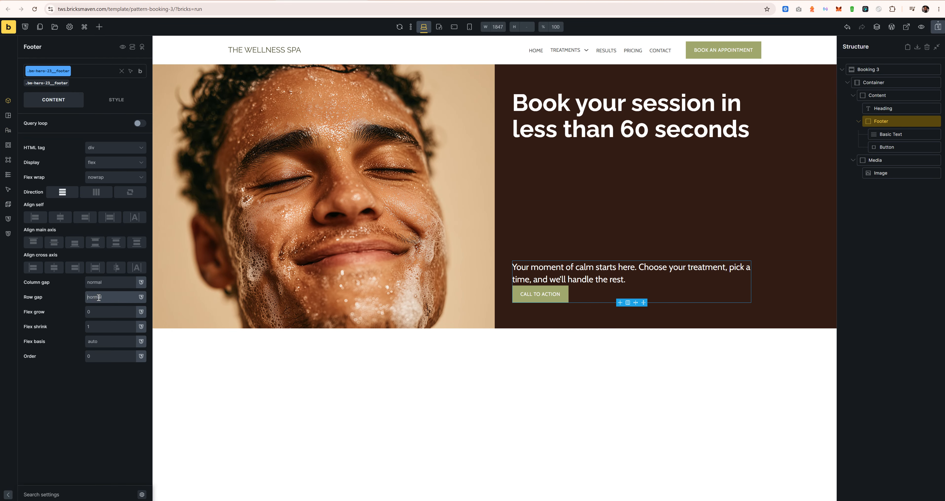
text(conte)
click(83, 348)
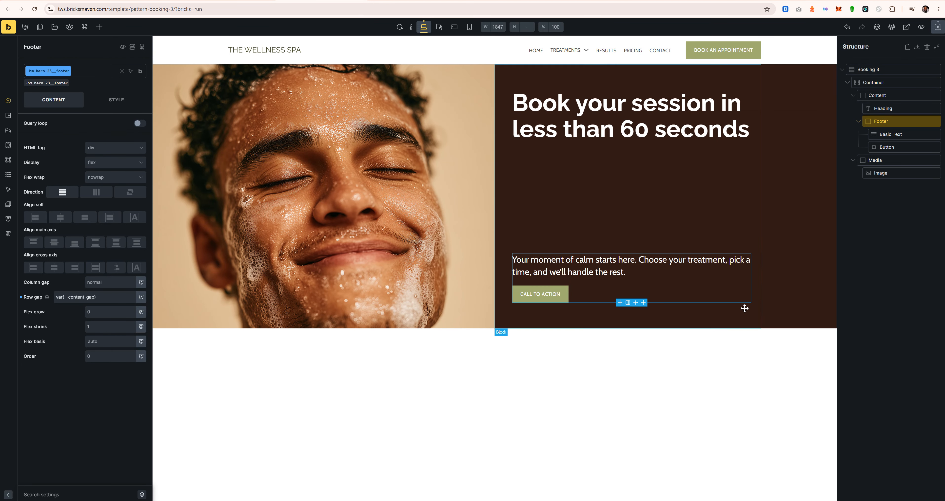
Step: Change the Footer Button's label to "Book your appointment"
click(538, 290)
drag(61, 127, 3, 136)
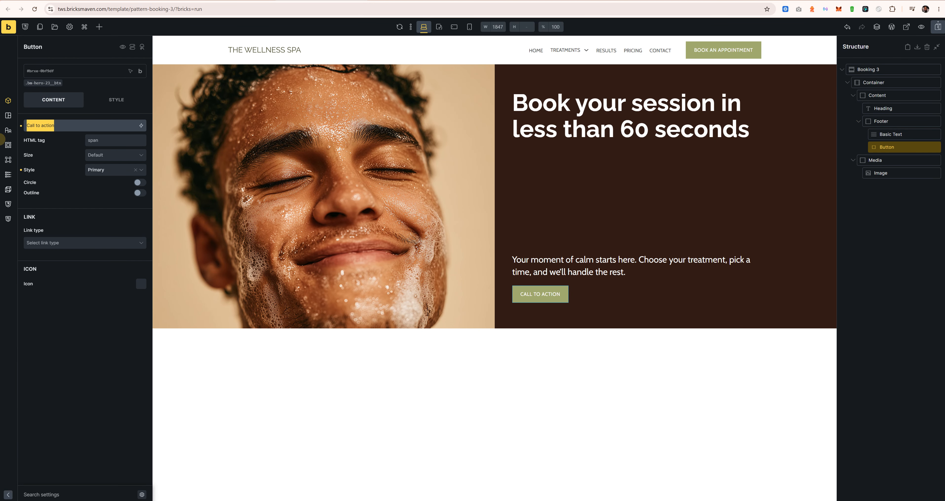
text(Book your appointment)
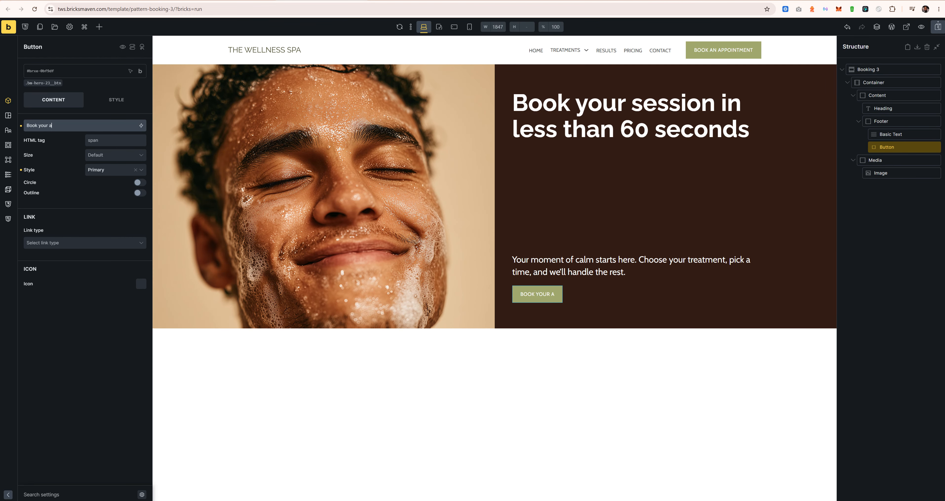
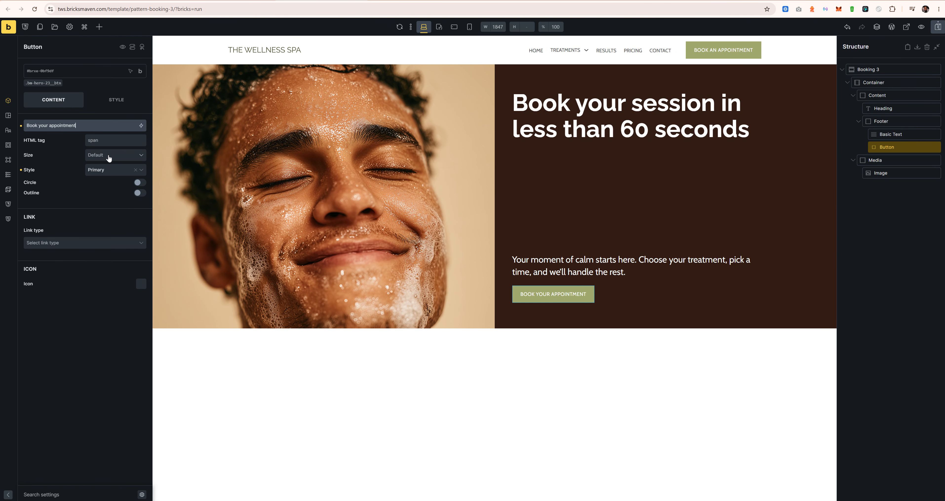
Step: Set the Button's size to Large and its style to Light
click(110, 156)
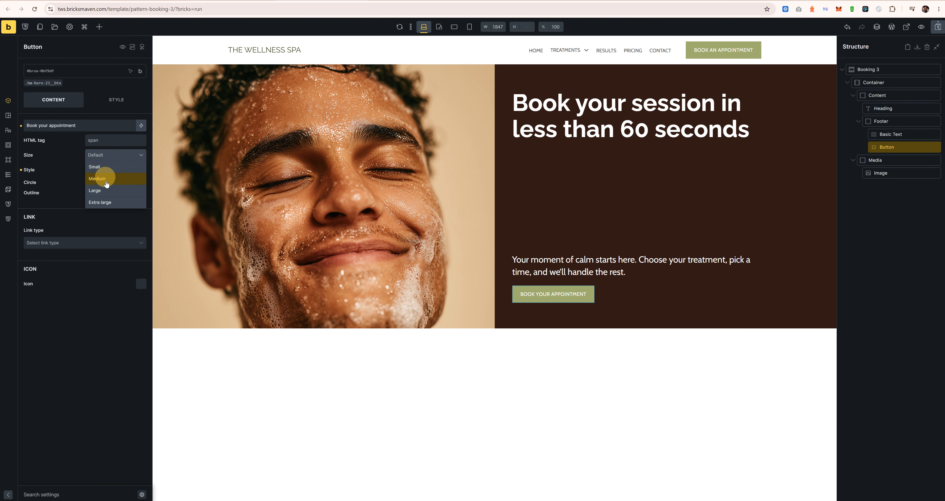
click(105, 191)
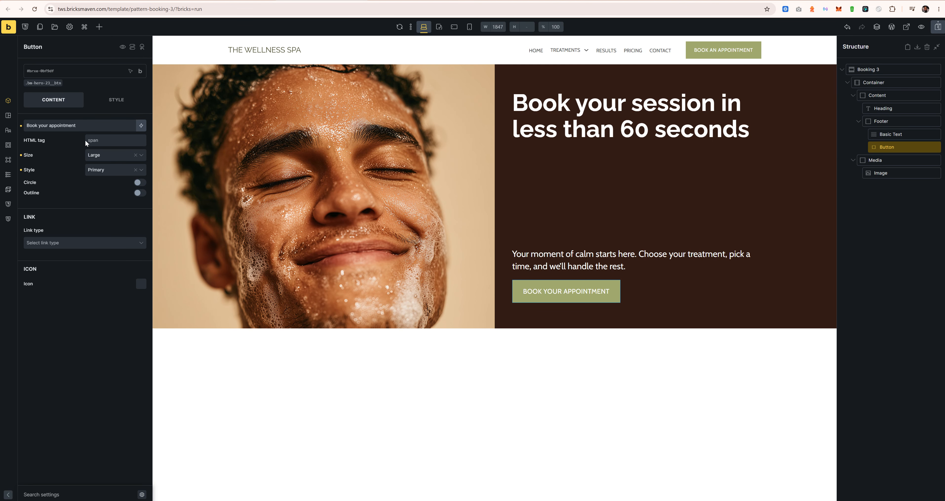
click(106, 172)
click(101, 204)
Step: Try the Medium size and the Circle option on the Button, keeping the Light style
click(106, 155)
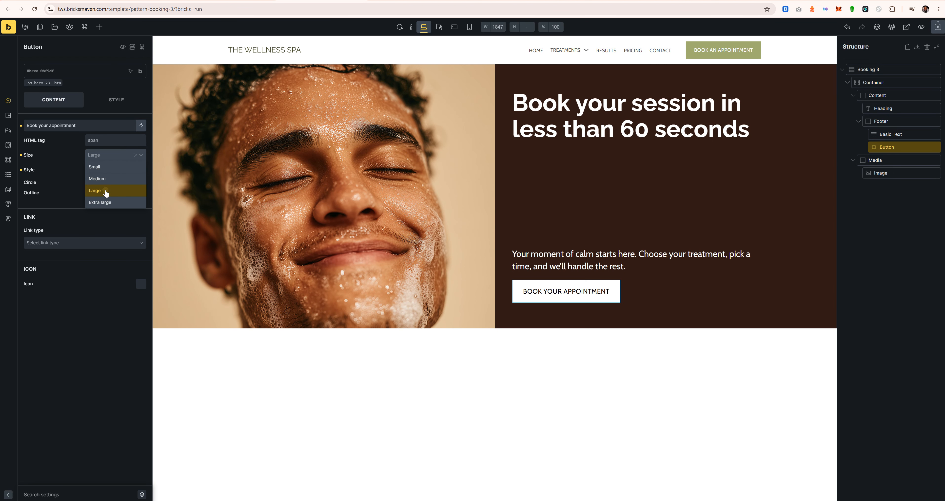
click(98, 160)
click(98, 162)
click(97, 179)
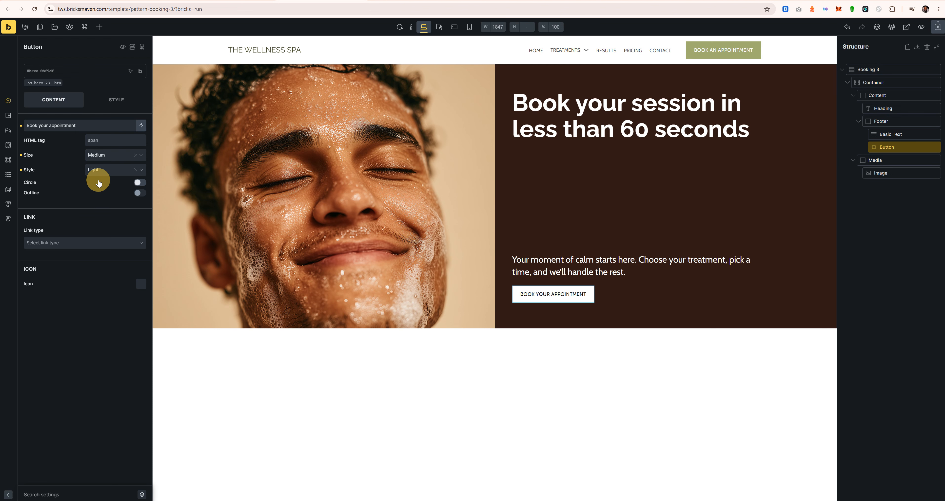
click(110, 169)
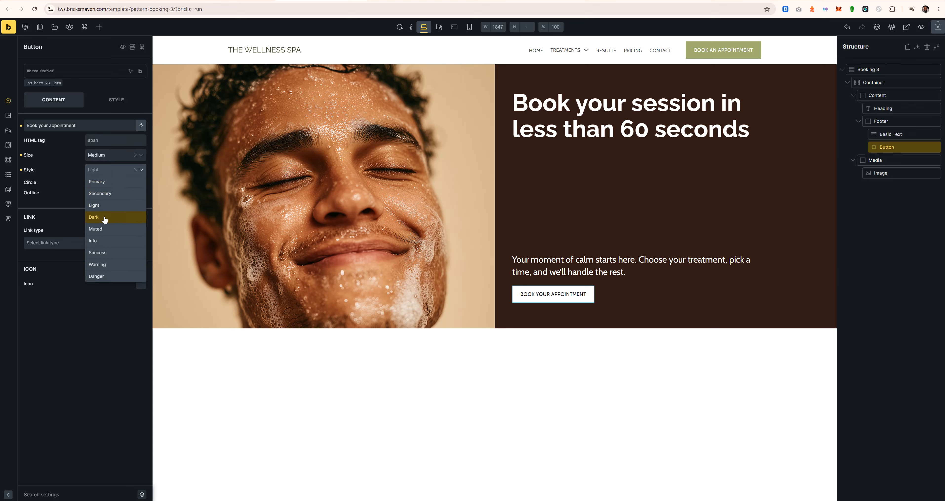
click(72, 184)
Step: Set the Button's size to Large with Circle switched off, and save the template
click(99, 156)
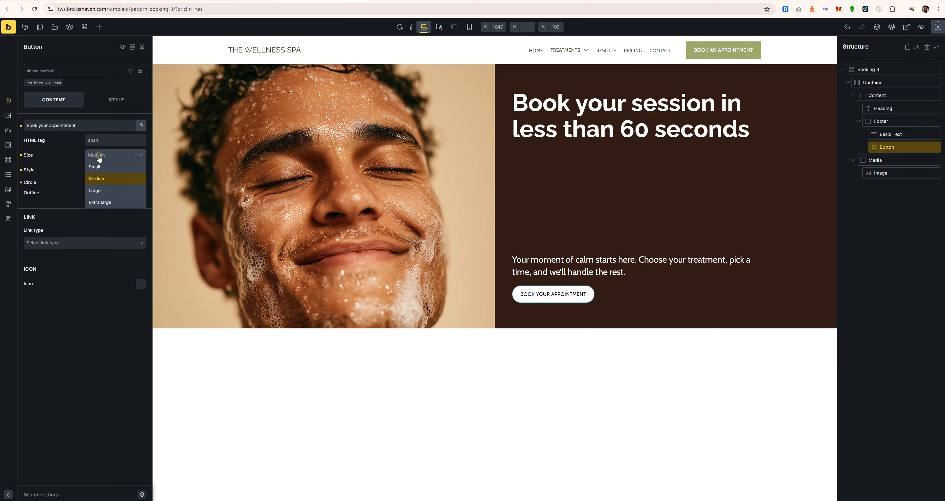
click(106, 192)
click(140, 182)
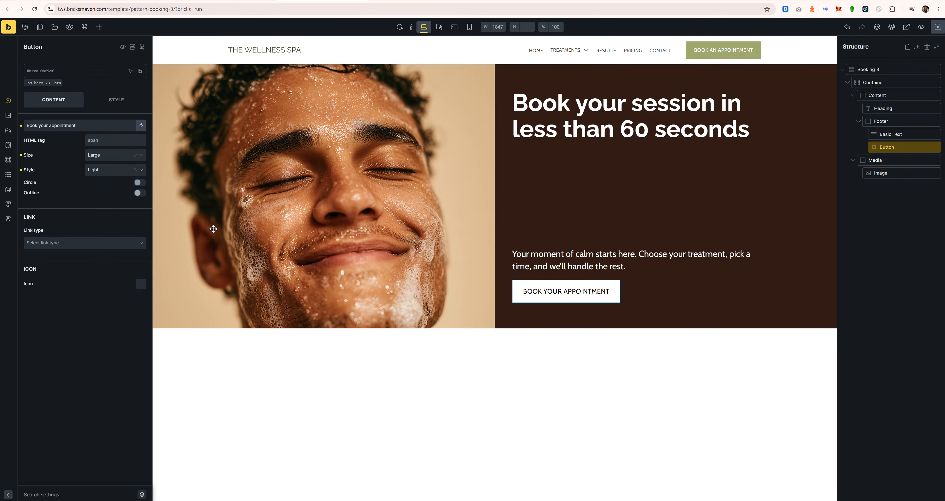
key(ctrl+s)
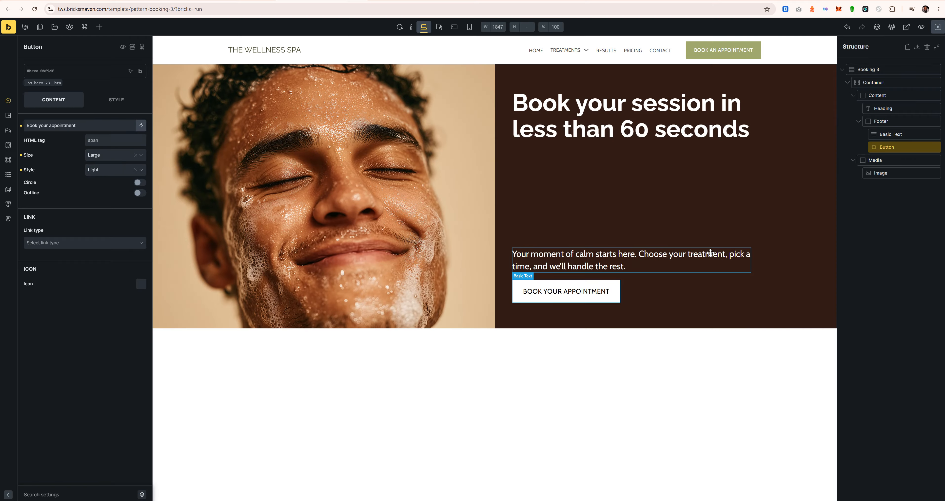
Step: Set the max width of the Basic Text's .bm-hero-23__desc class to var(--width-m), and select the Heading
click(710, 255)
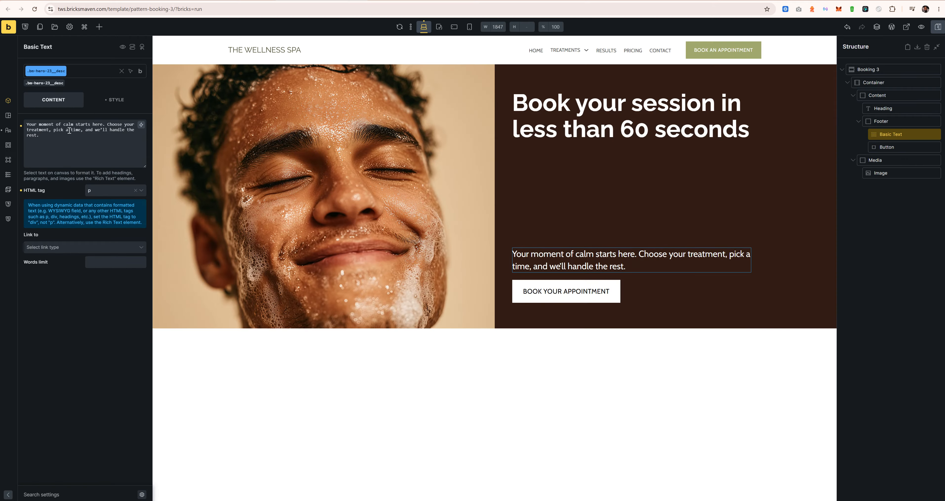
click(114, 102)
click(85, 132)
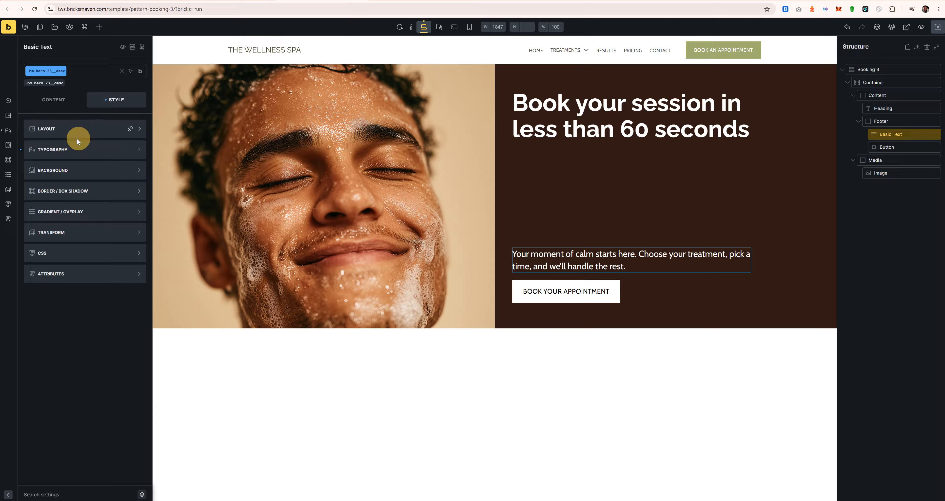
click(77, 138)
click(102, 333)
text(w)
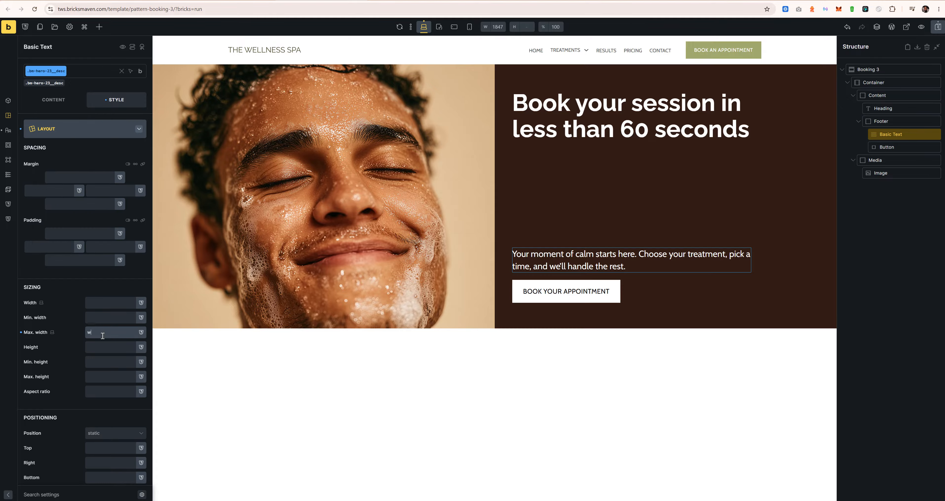
text(idth0-m)
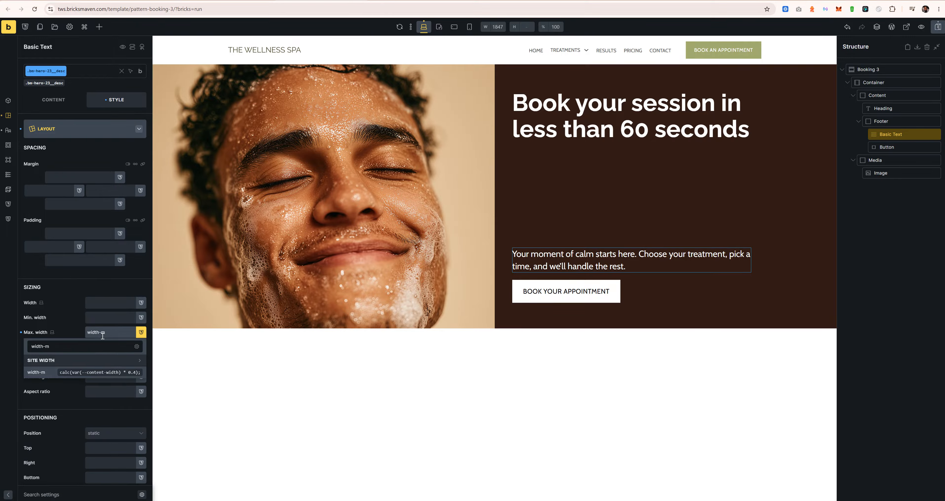
click(88, 373)
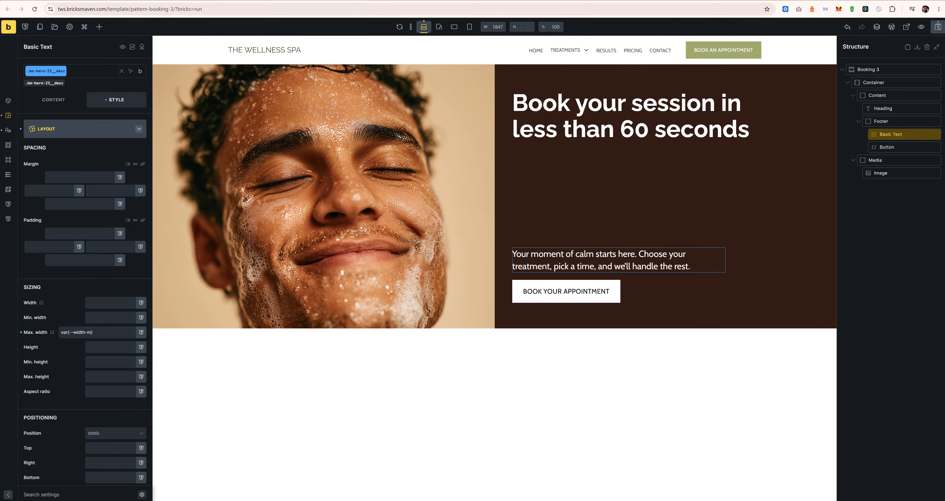
click(677, 124)
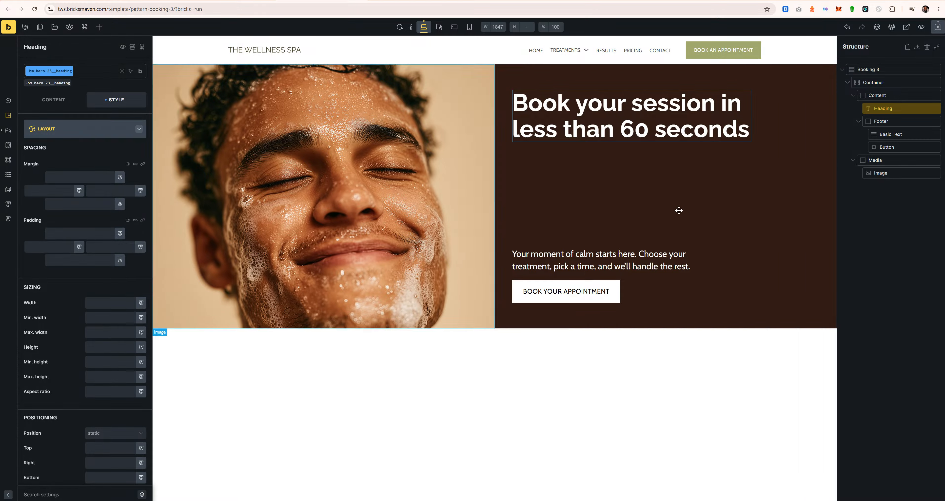
Step: Copy the Basic Text's max width, var(--width-m), to the Heading's .bm-hero-23__heading class and save the template
click(521, 267)
click(107, 331)
key(ctrl+c)
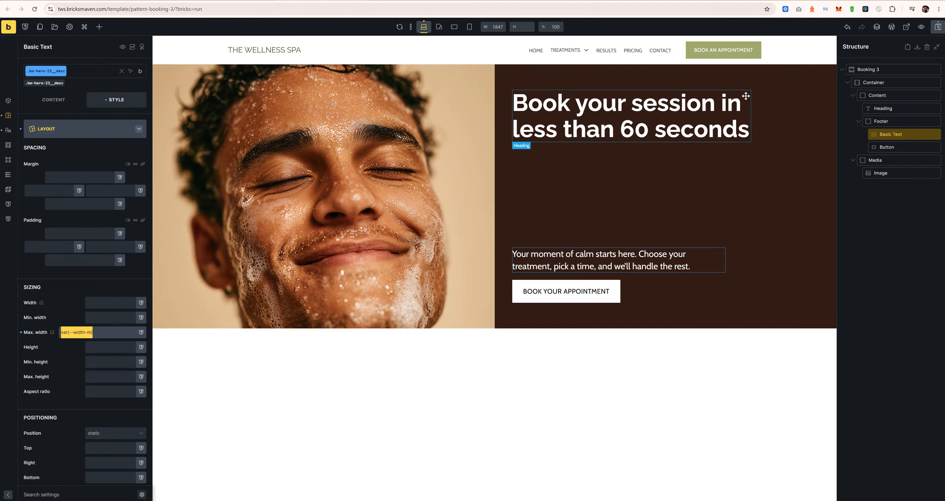
click(653, 137)
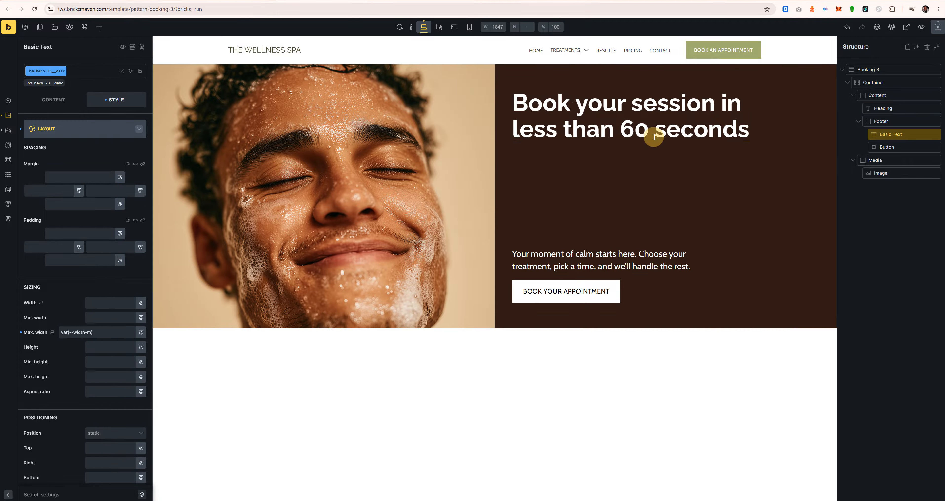
click(101, 334)
key(ctrl+v)
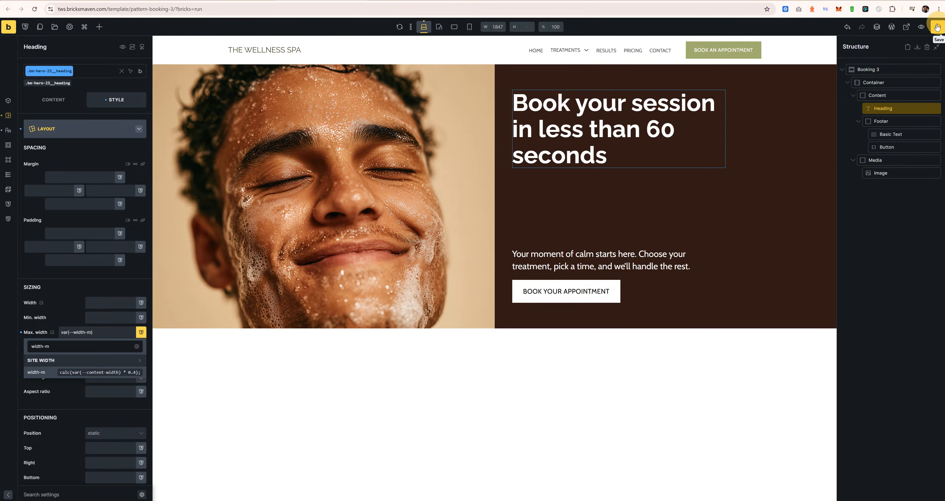
click(936, 27)
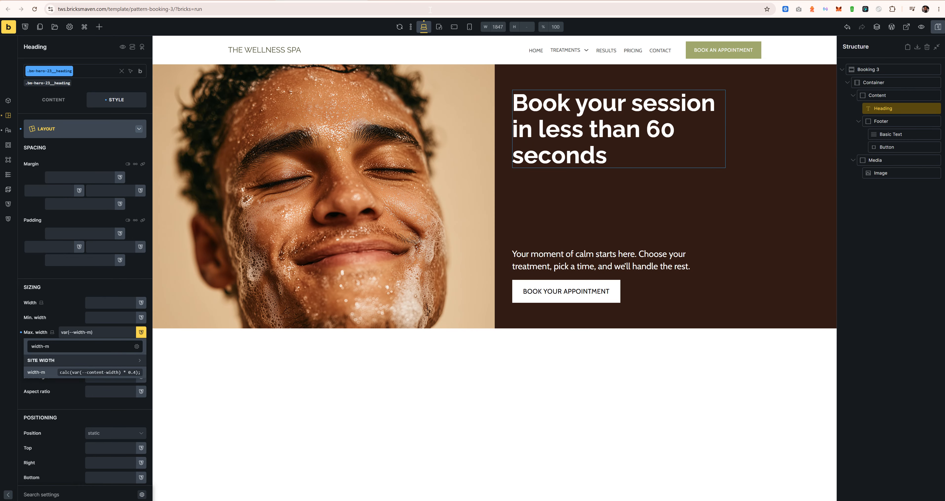
Step: Clear the Container class's grid template columns at mobile portrait and set them to var(--grid-1) at mobile landscape
click(439, 27)
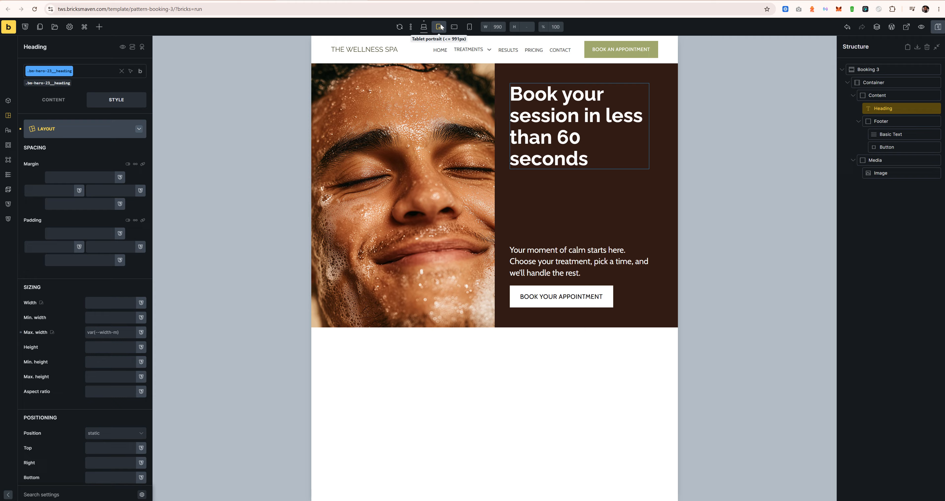
click(455, 28)
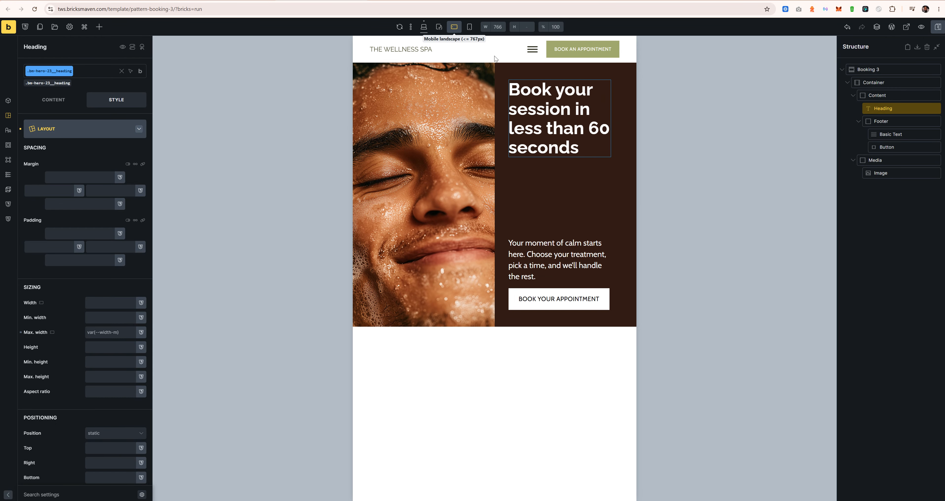
click(469, 27)
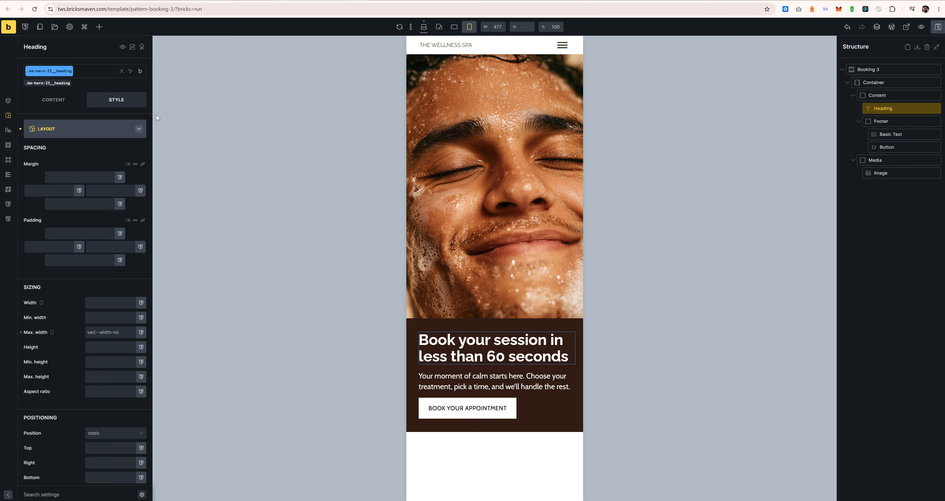
click(873, 83)
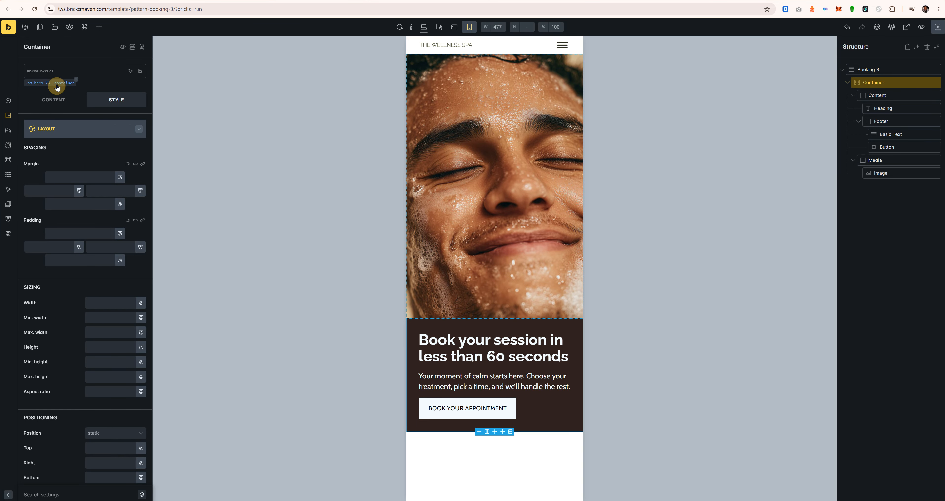
click(57, 87)
click(53, 100)
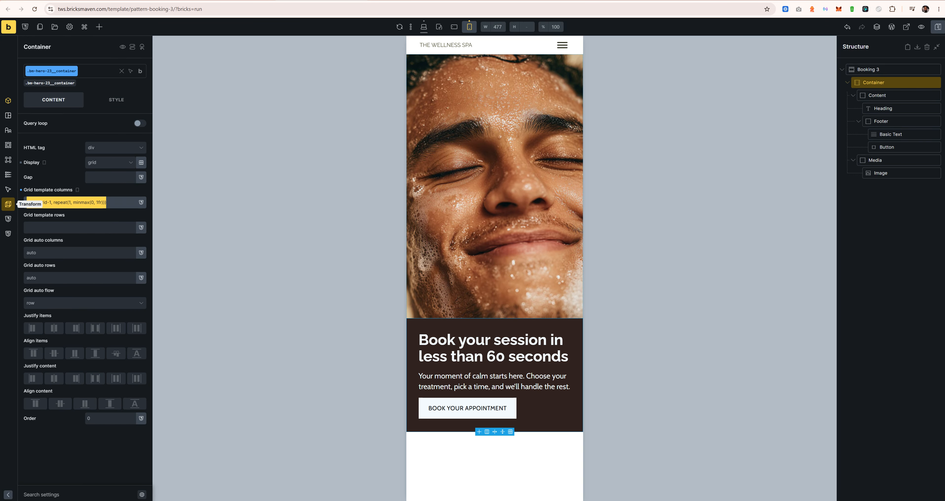
key(BackSpace)
click(454, 26)
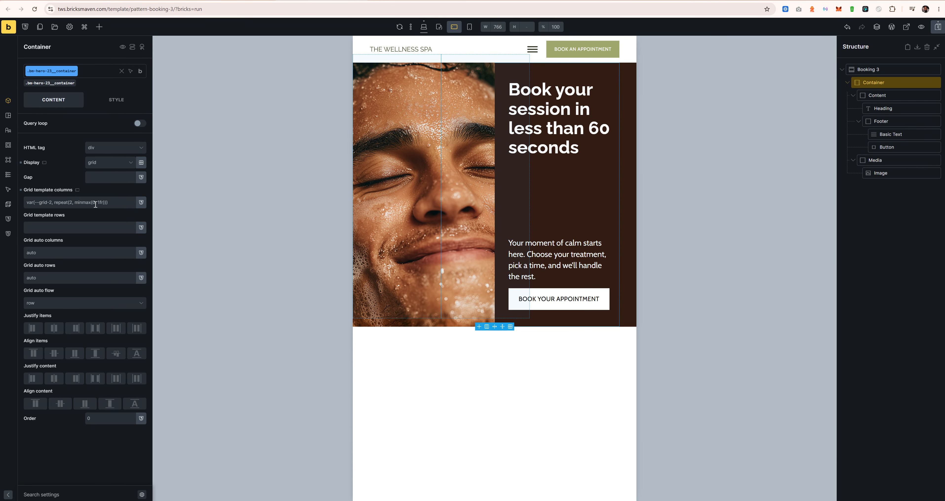
click(141, 202)
click(64, 267)
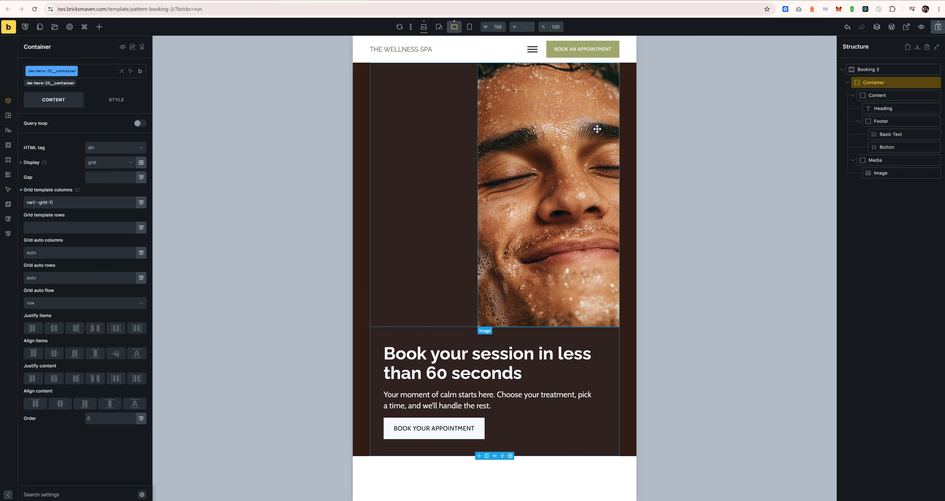
Step: Set the Image class's aspect ratio to 1/1 and its height to 100% at mobile landscape
click(890, 172)
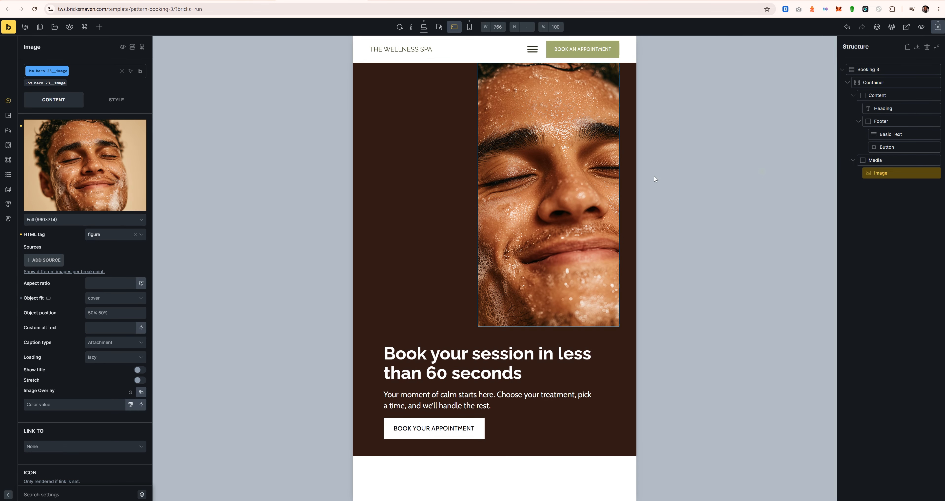
click(107, 101)
click(58, 102)
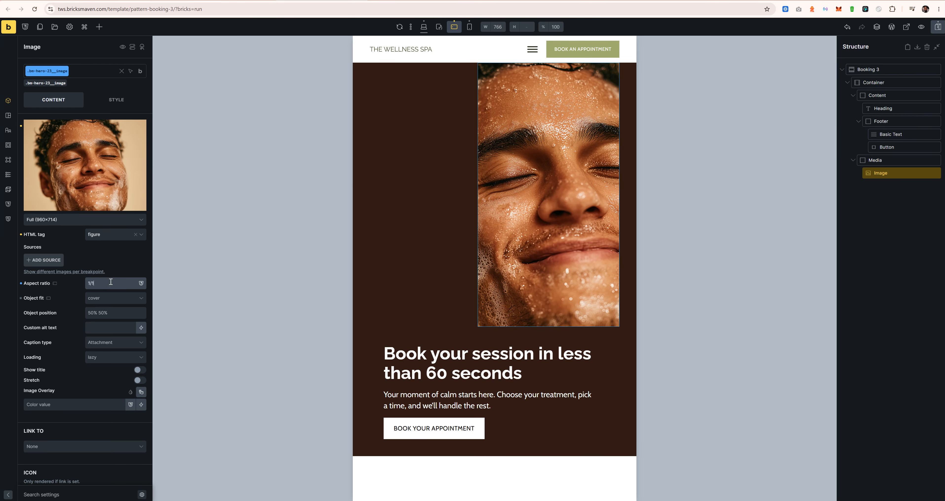
click(116, 100)
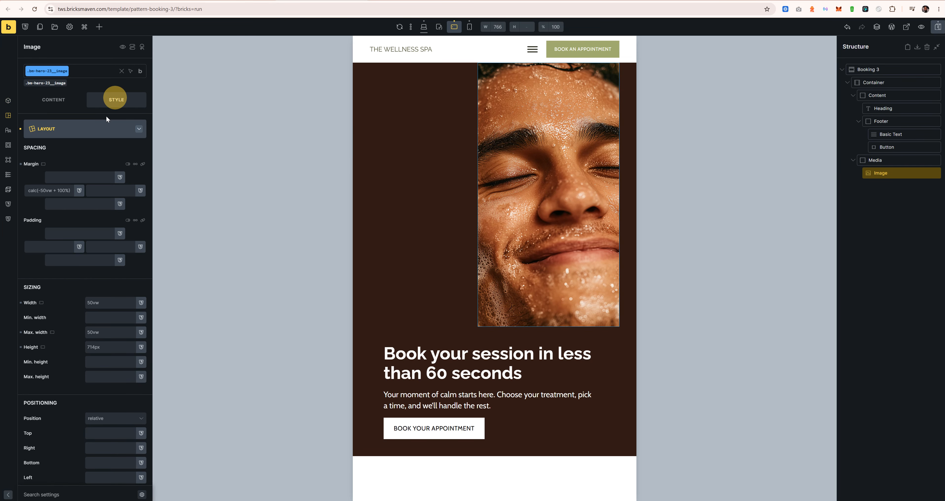
click(103, 352)
text(100%)
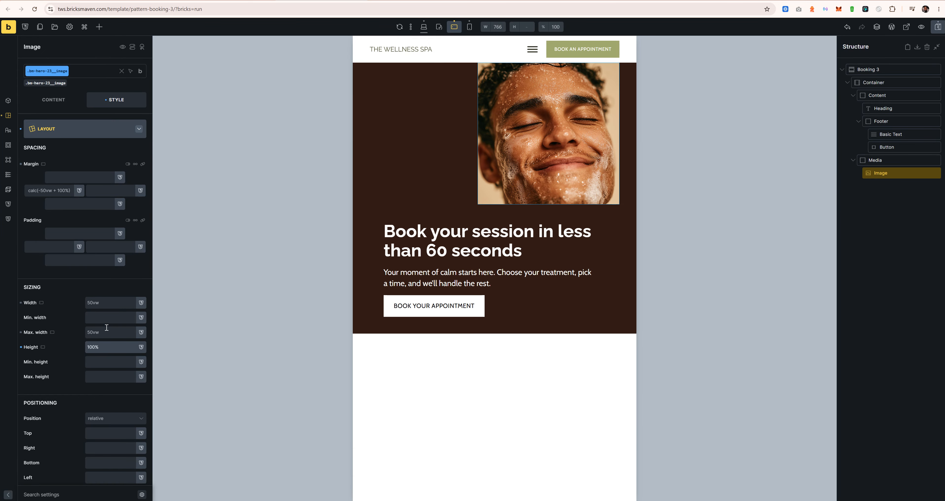
Step: Clear the Image class's left margin, width and max width overrides at the mobile portrait breakpoint
click(469, 26)
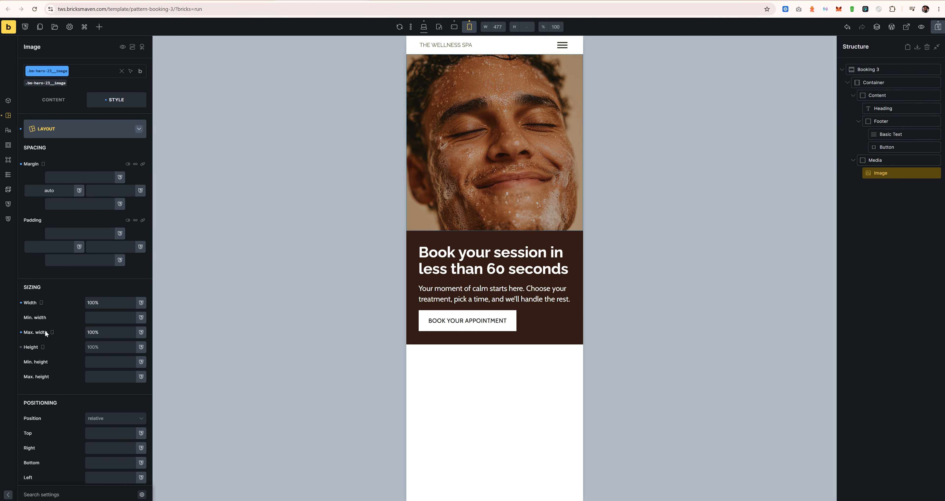
click(20, 165)
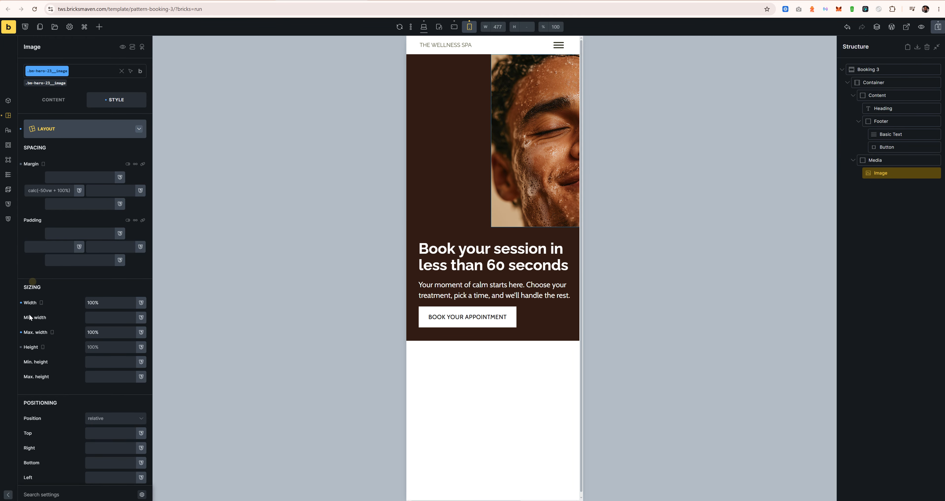
click(21, 333)
scroll(84, 355, down, 7)
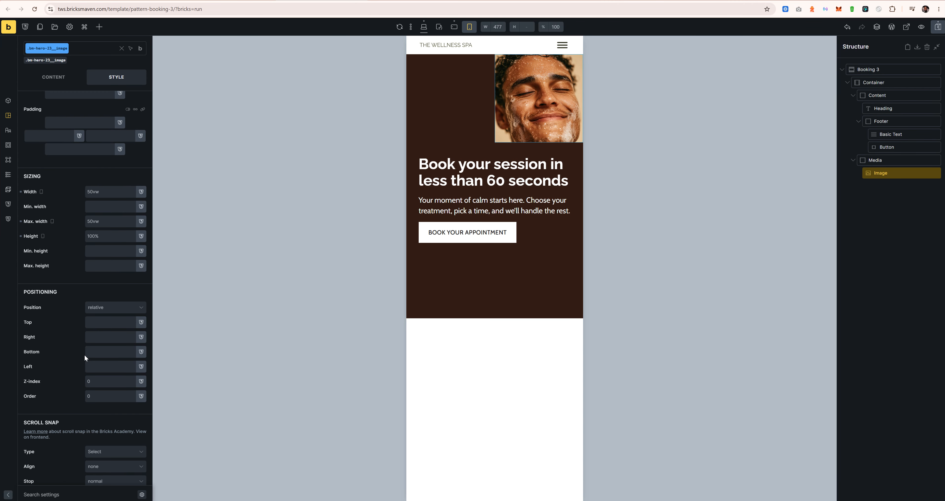
scroll(84, 365, up, 4)
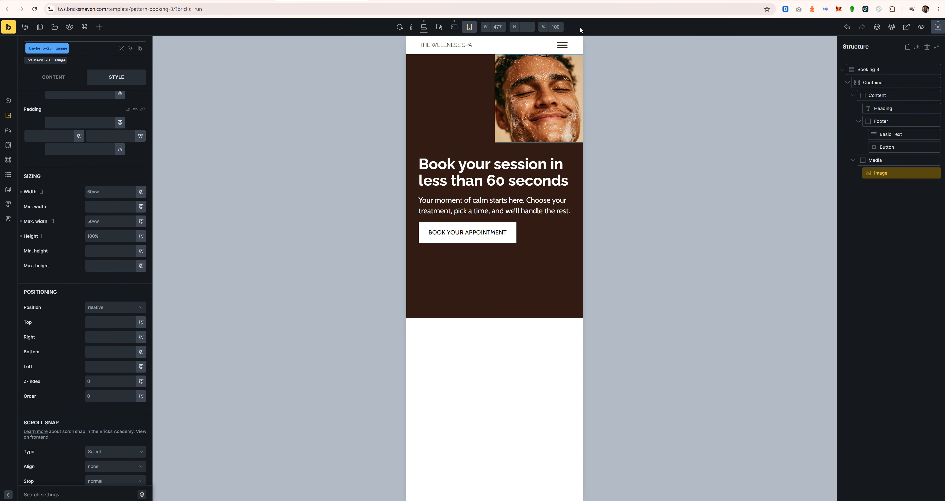
Step: Set the Image class's max width and width to 100% and its left margin to auto at mobile landscape
click(454, 27)
double_click(107, 221)
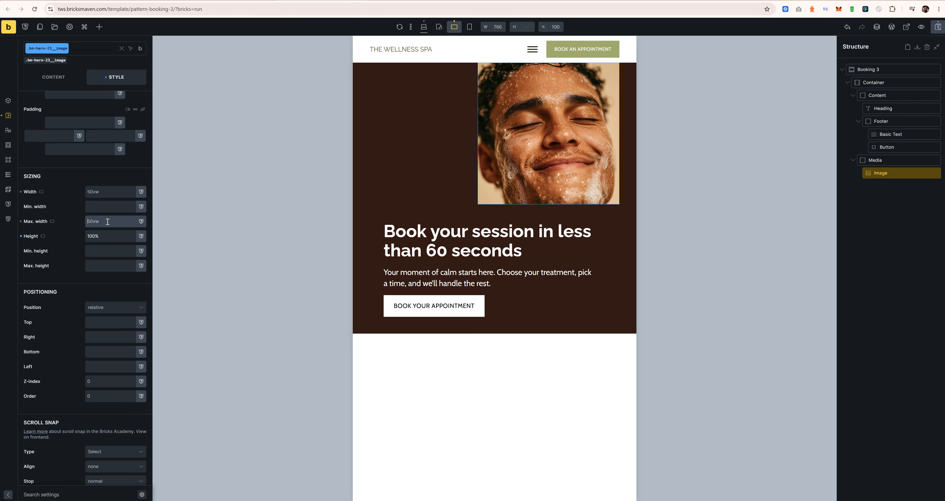
text(100%)
double_click(97, 192)
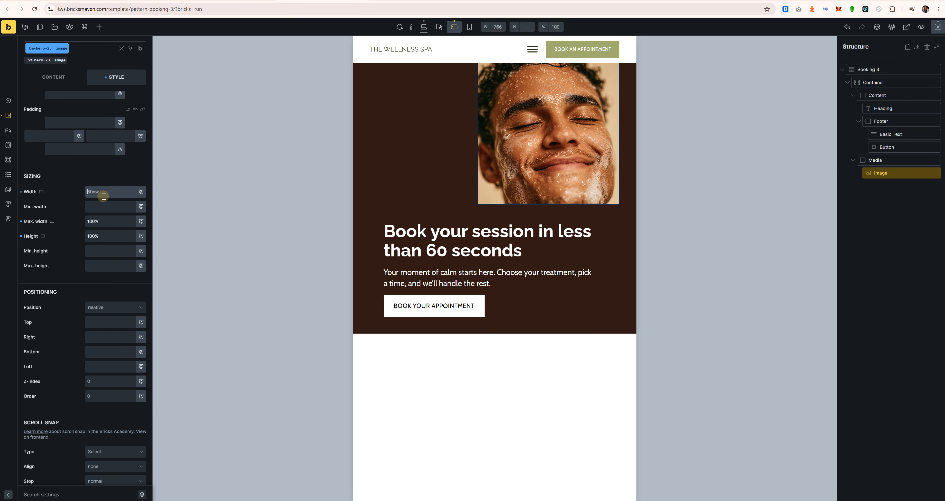
text(100%)
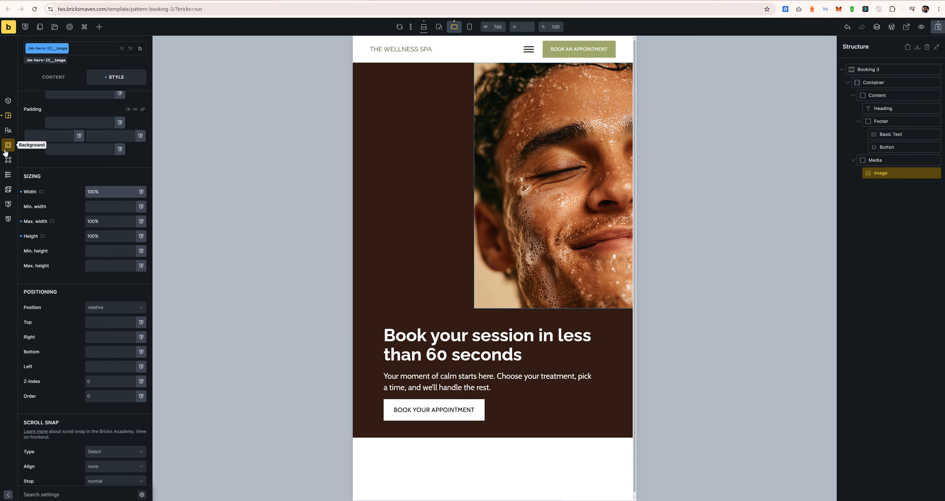
scroll(42, 152, up, 3)
click(49, 191)
text(auto)
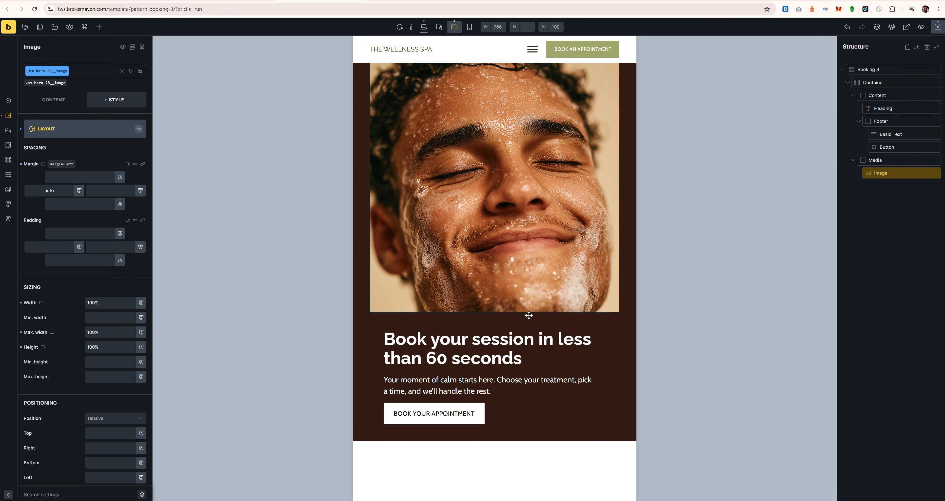
Step: Clear the left and right padding overrides of Booking 3's .bm-hero-23 class at the mobile portrait breakpoint
click(469, 26)
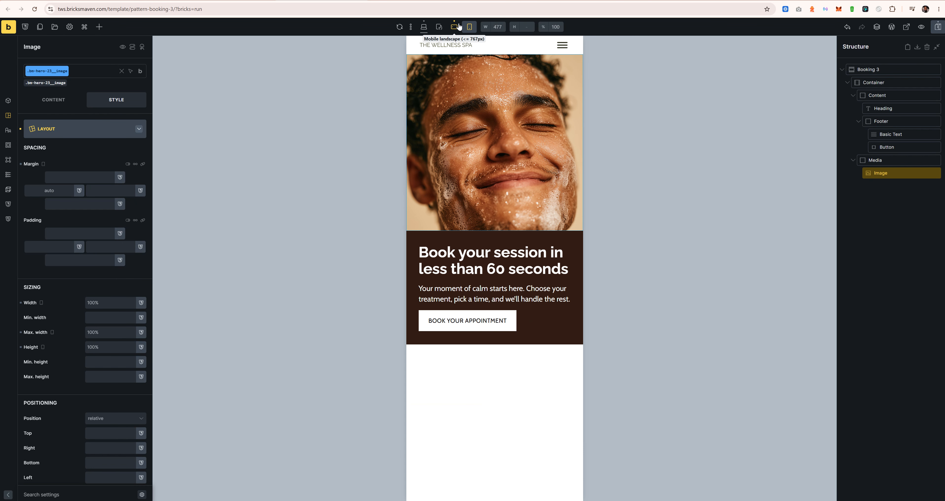
scroll(114, 336, down, 3)
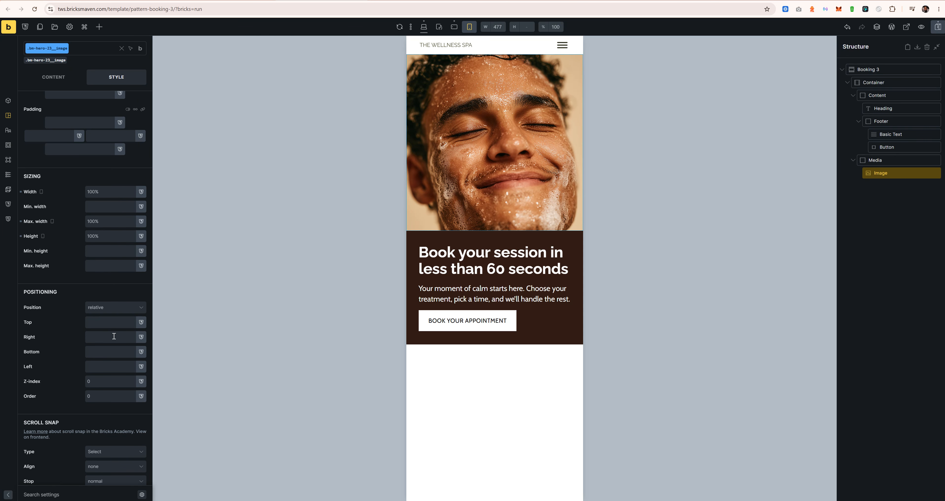
scroll(114, 336, up, 2)
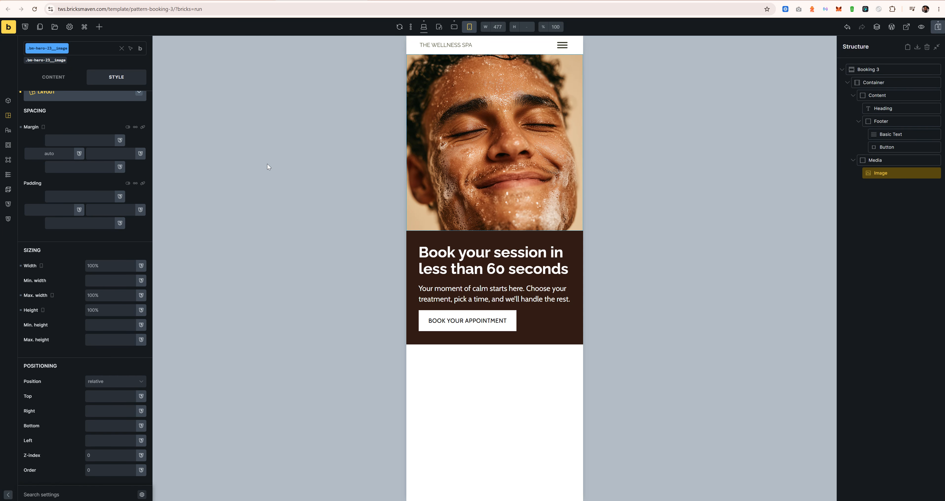
click(884, 67)
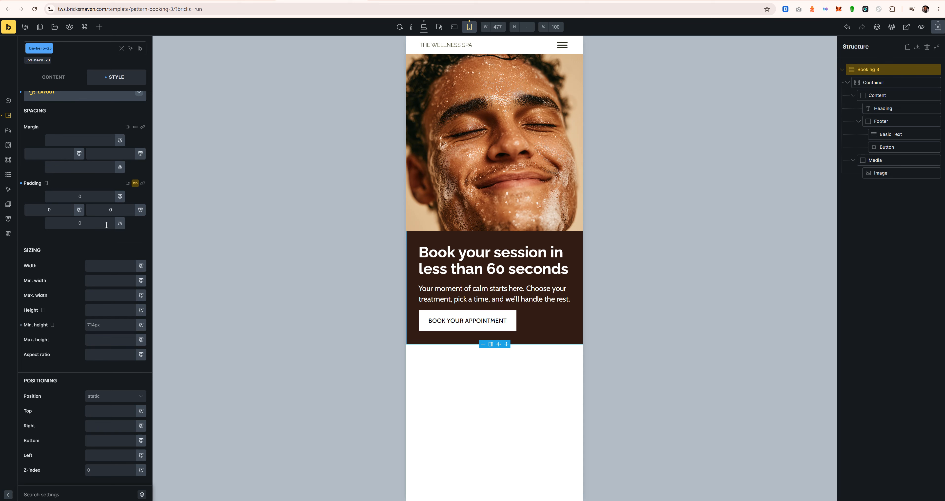
double_click(52, 210)
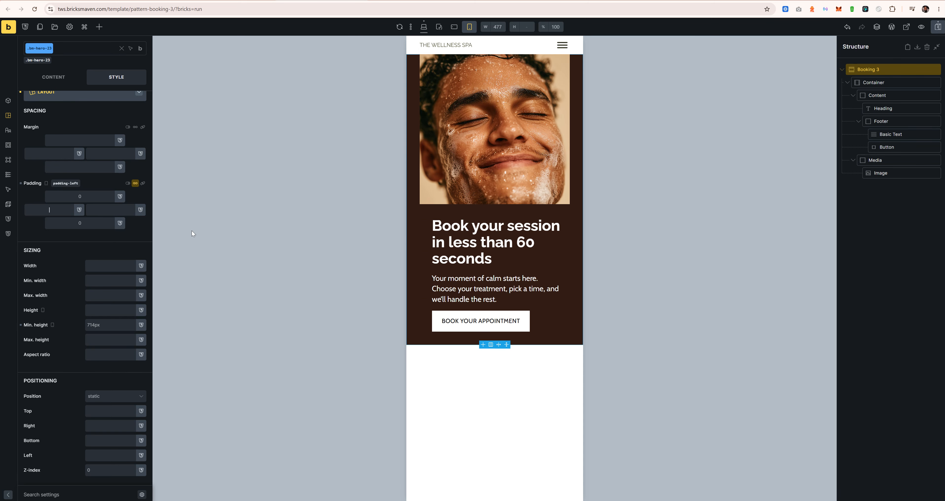
scroll(111, 286, up, 2)
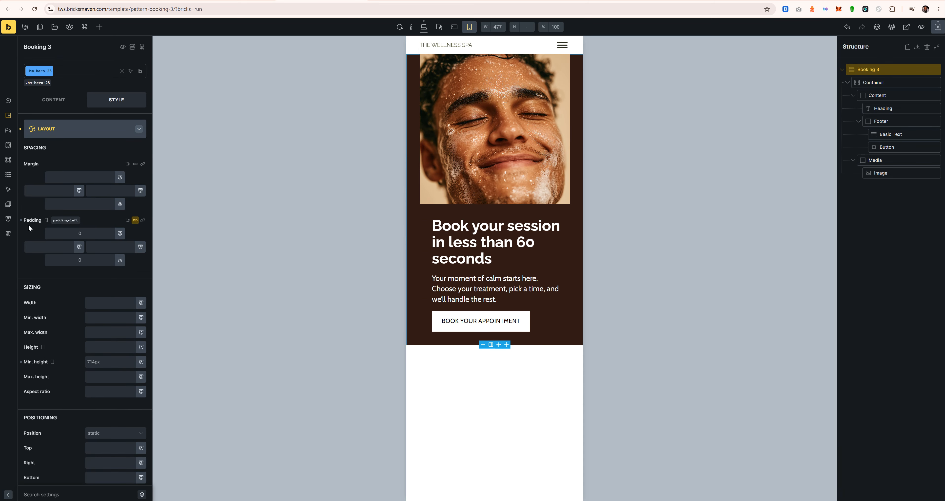
click(58, 137)
click(60, 100)
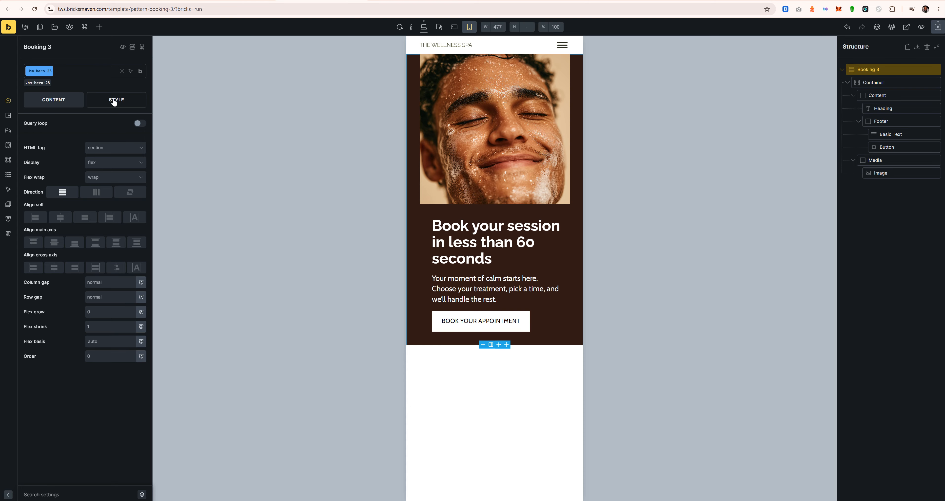
click(116, 99)
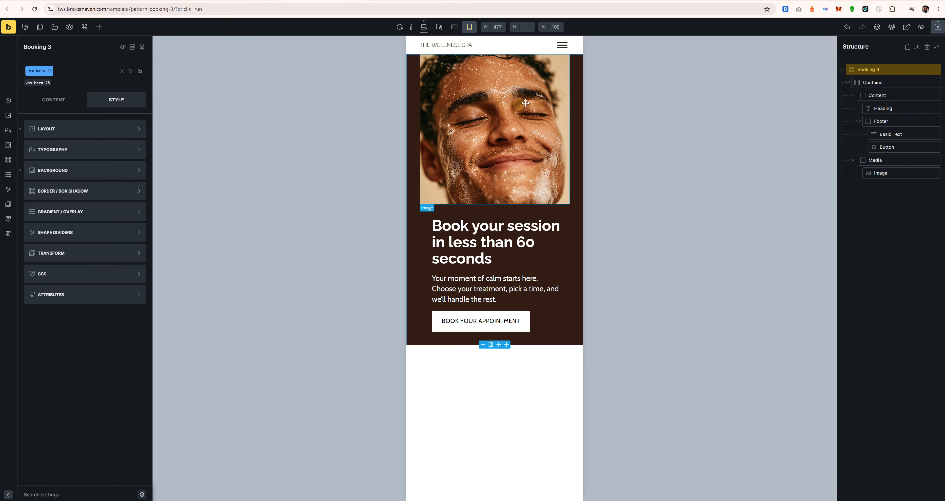
Step: Set the Image class's width to 100vw at the mobile landscape breakpoint
click(453, 27)
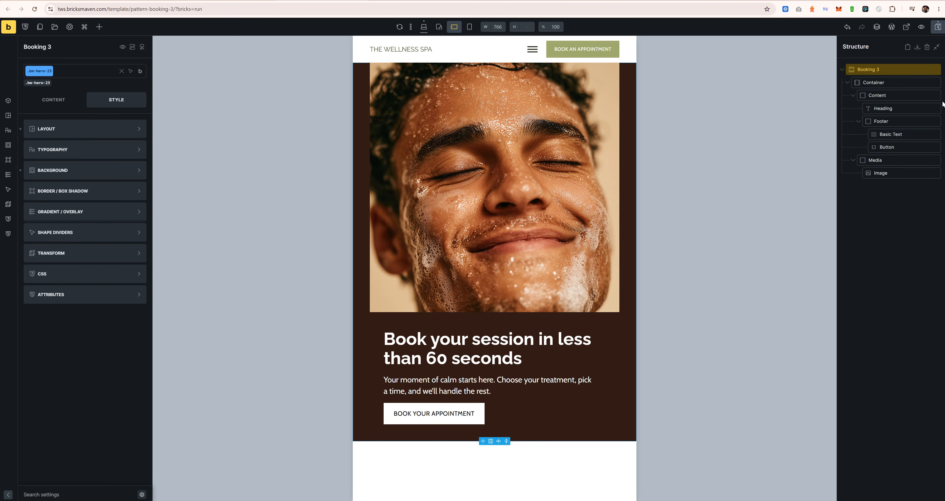
click(895, 173)
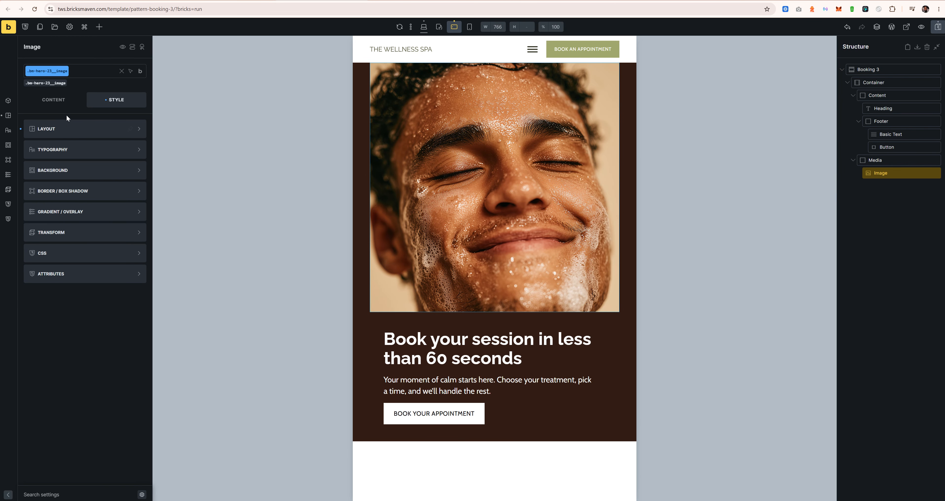
click(67, 128)
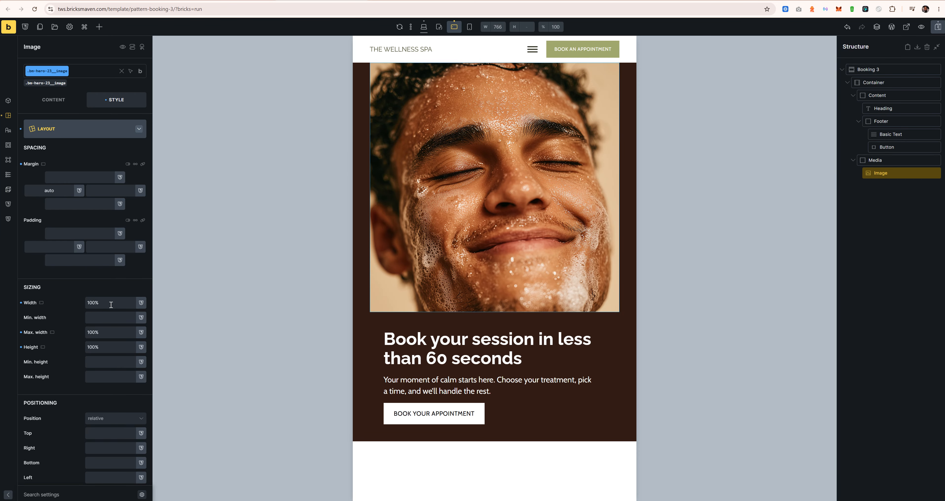
click(98, 305)
key(BackSpace)
text(vw)
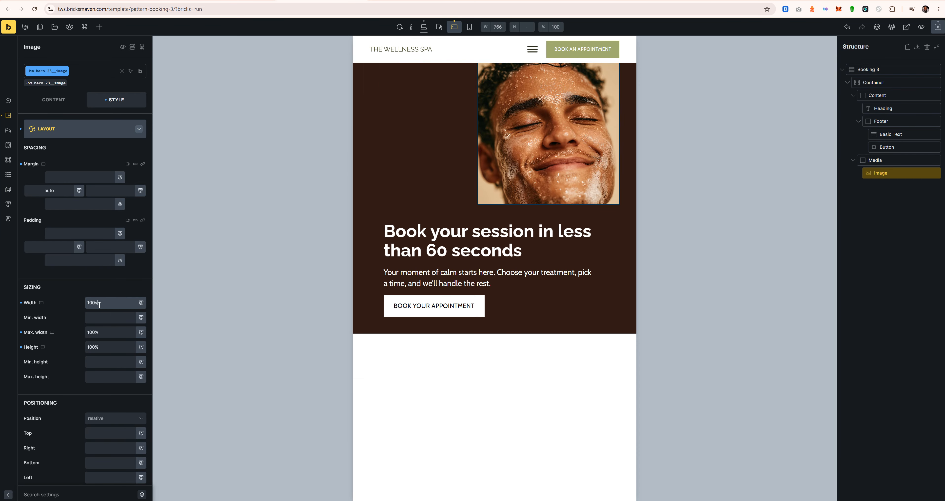
Step: Set the Image class's max width to 100vw and its left margin to -50vw at the mobile landscape breakpoint
click(97, 332)
key(BackSpace)
text(vw)
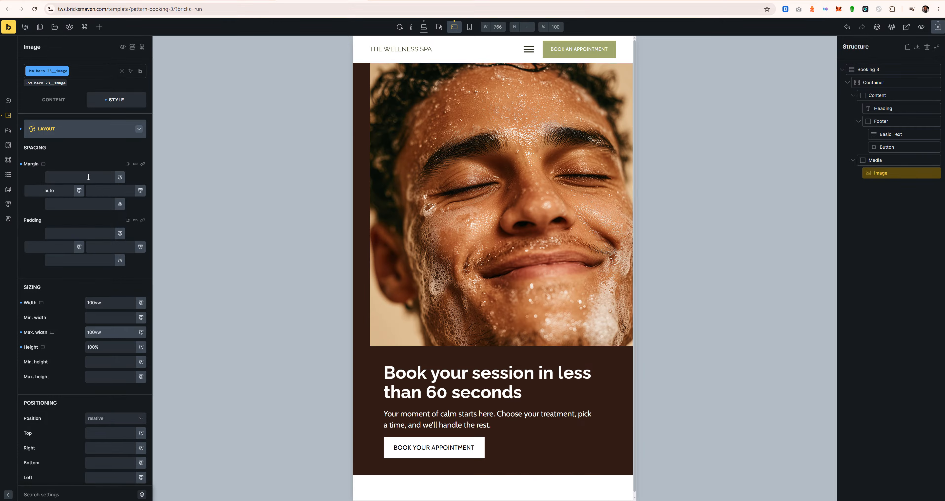
double_click(29, 190)
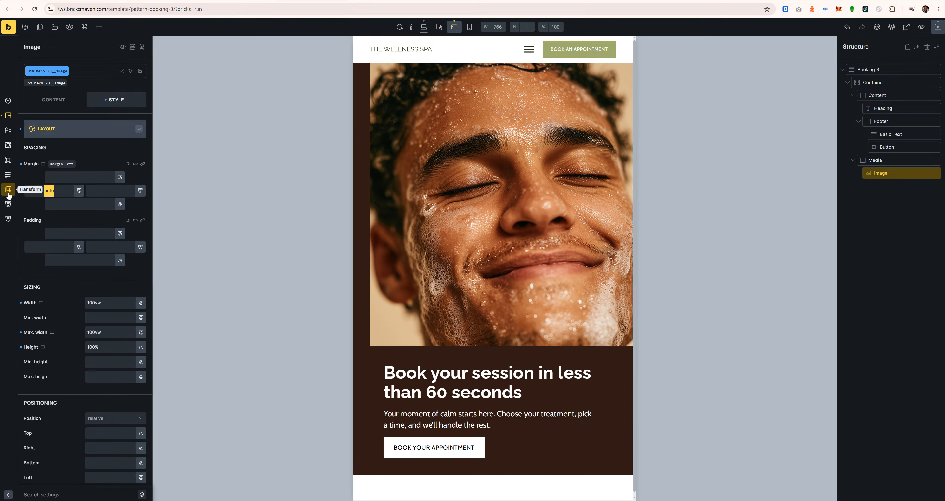
key(BackSpace)
text(-50vw)
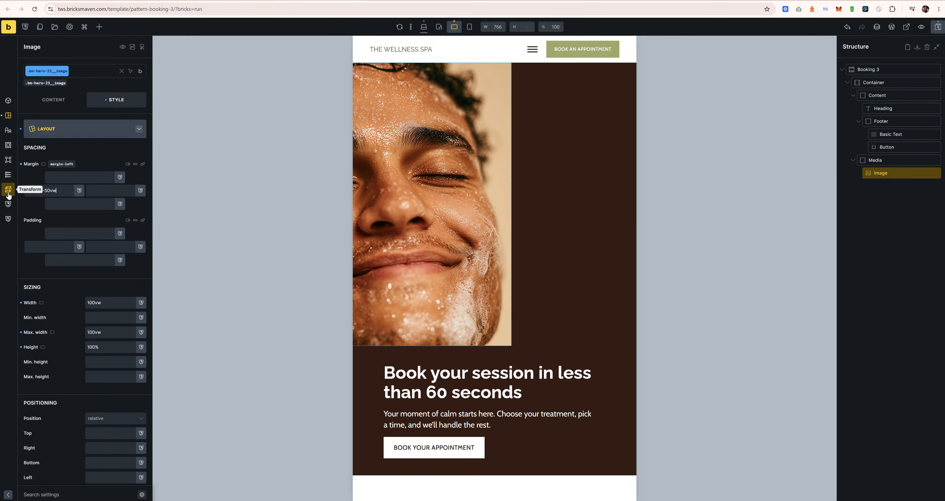
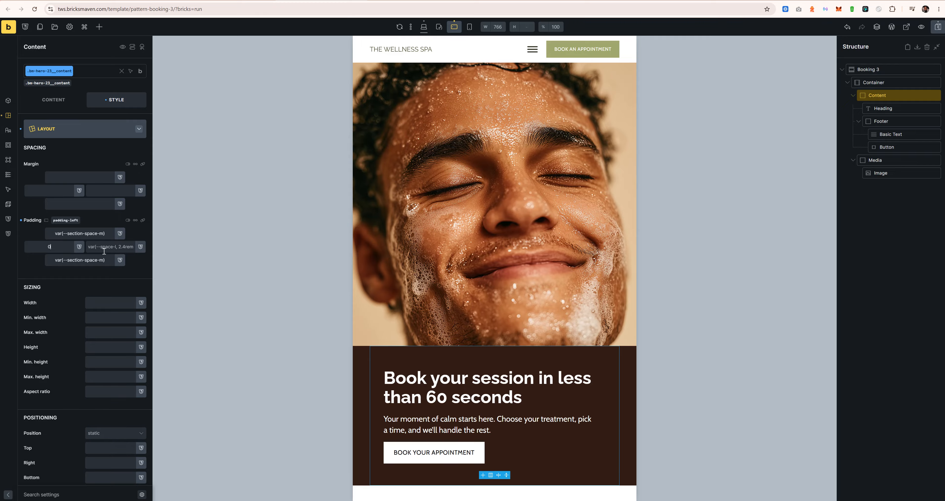
Step: Set the Content class's right padding to 0 at mobile landscape, check the mobile portrait layout, and save the Booking 3 template
click(112, 247)
text(0)
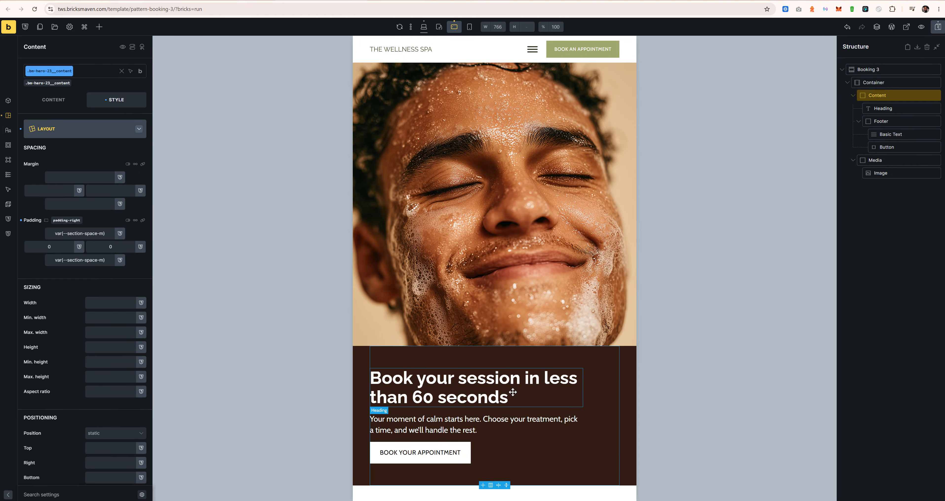
click(469, 27)
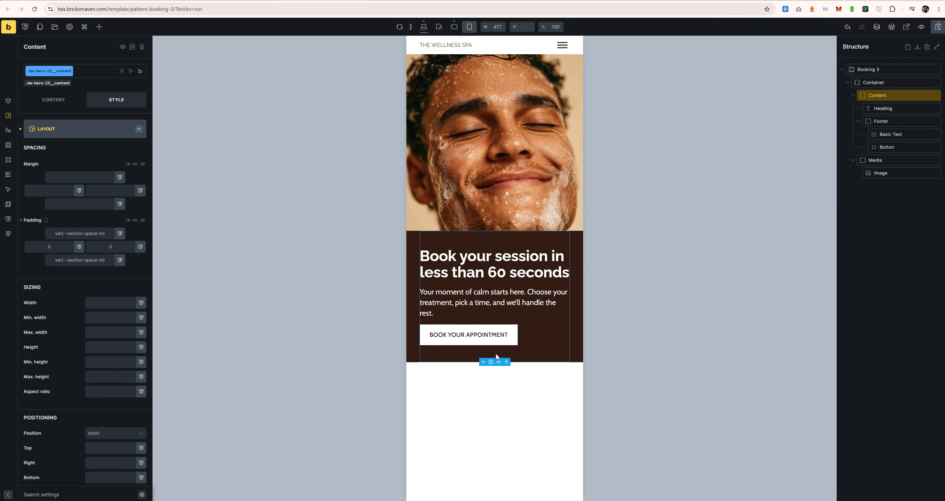
click(938, 27)
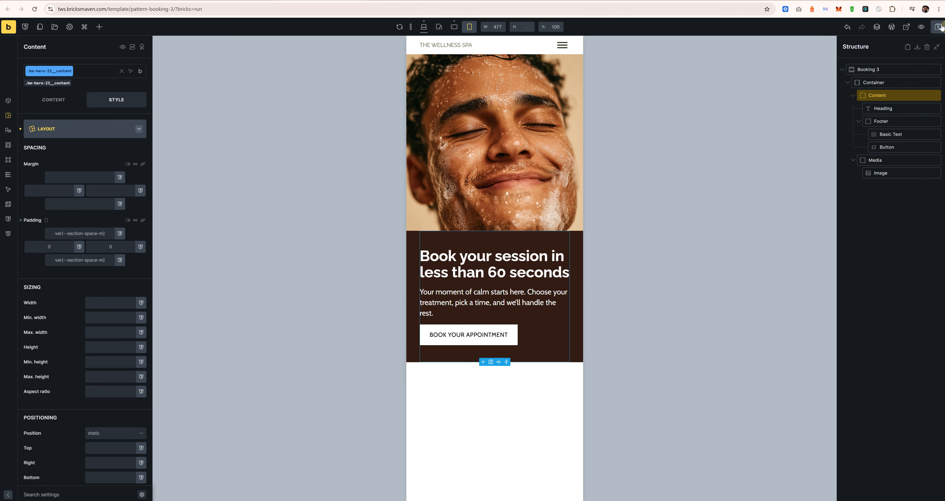
Step: Preview the Booking 3 template on the front end and test its responsiveness by narrowing the viewport in the browser's device mode
click(906, 26)
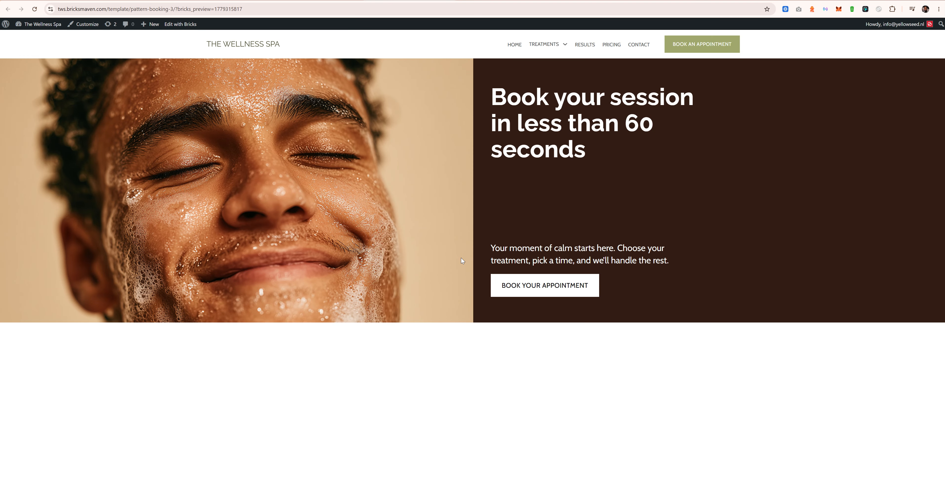
key(ctrl+shift+i)
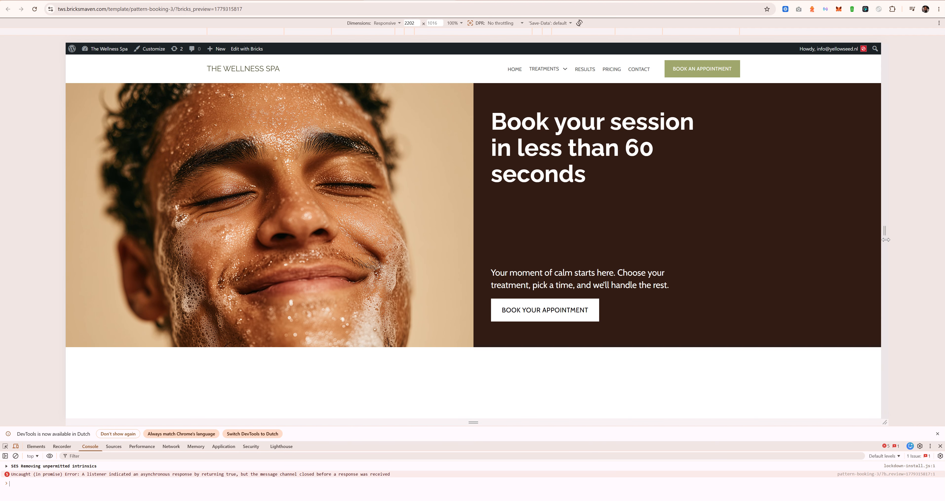
drag(883, 241, 799, 242)
click(940, 447)
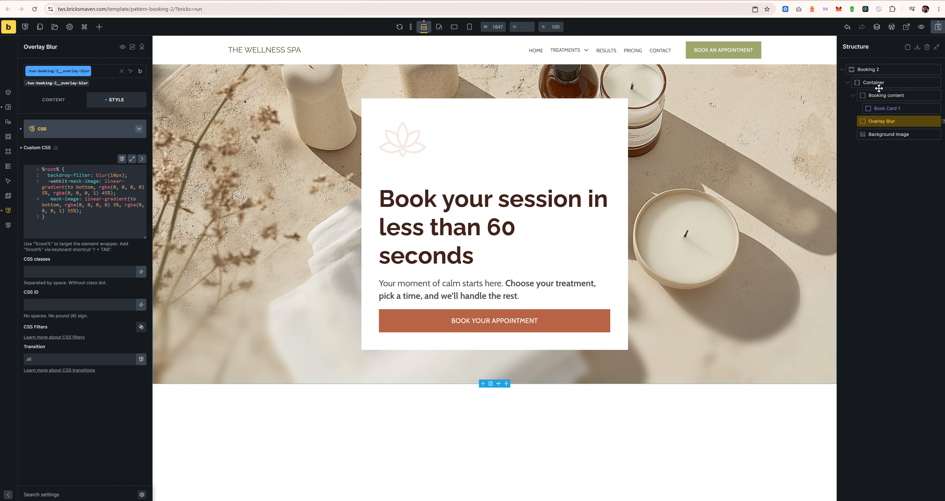
Step: Review Booking 3 at the desktop breakpoint and inspect the Booking 2 template's section settings and its Book Card 1 component
click(897, 65)
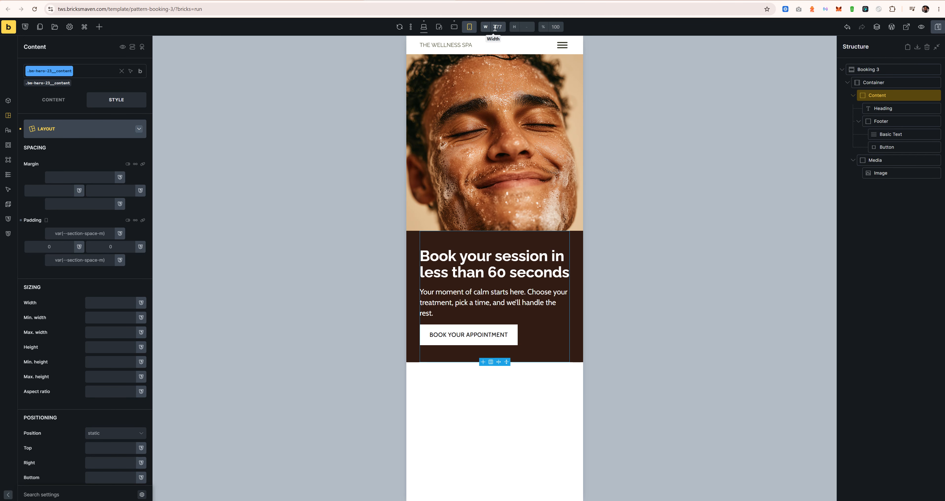
click(423, 29)
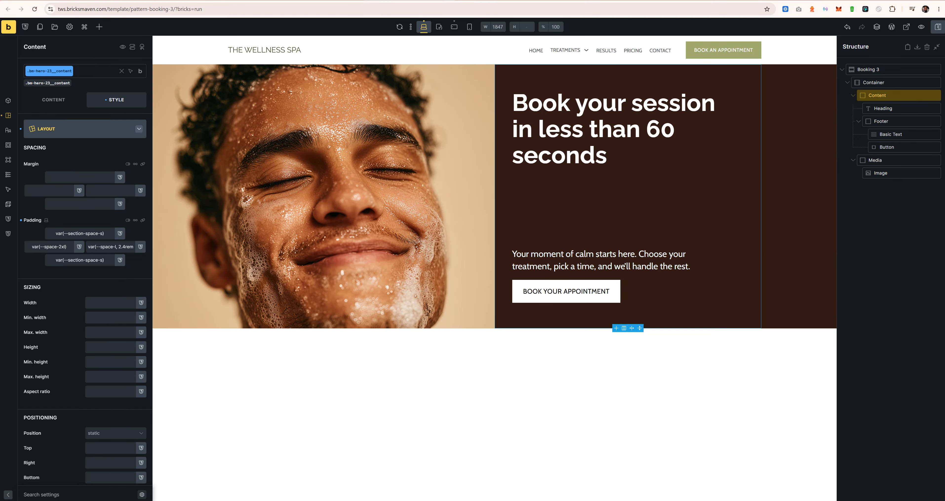
click(321, 0)
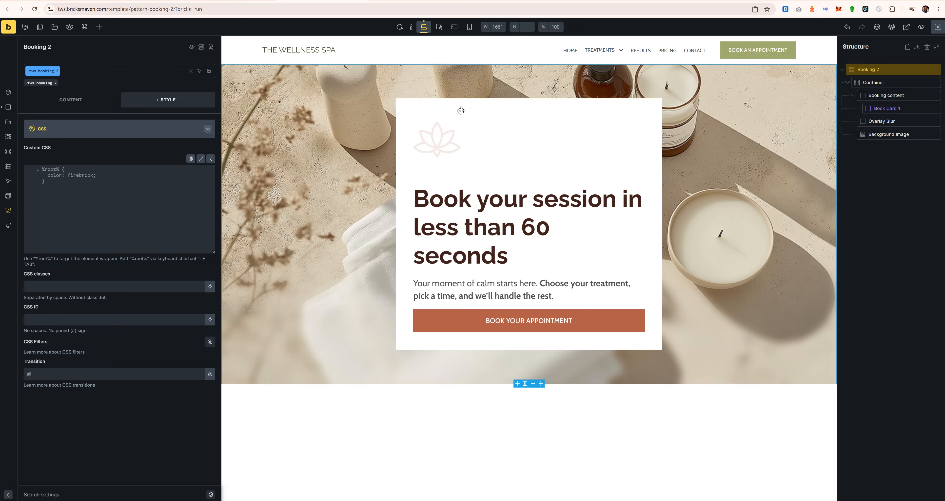
click(75, 102)
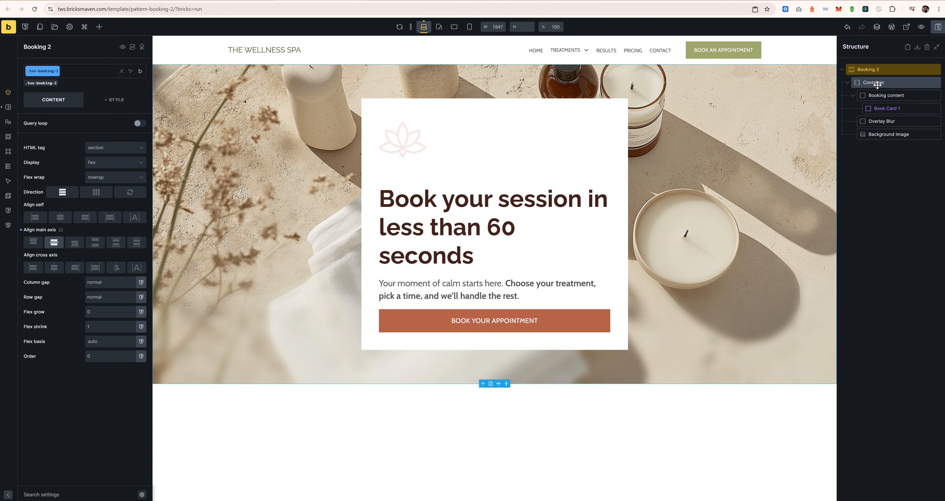
click(885, 109)
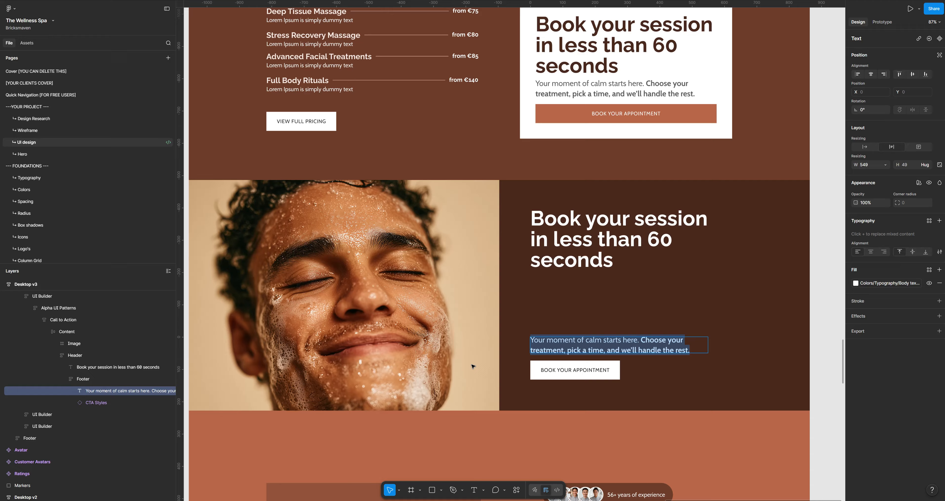
Step: Switch to Figma and examine the first desktop design's "A more personal approach to wellness" and FAQ sections and their component markers
click(761, 309)
scroll(382, 332, down, 10)
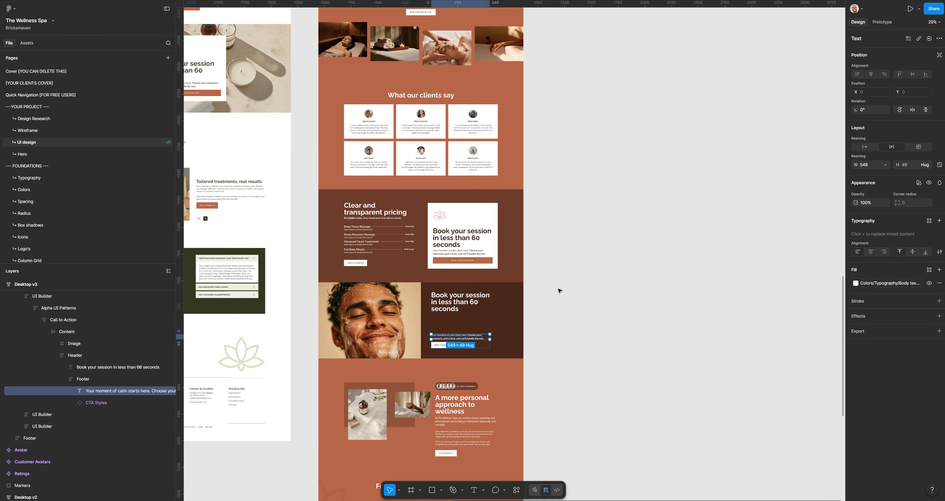
click(559, 291)
drag(344, 335, 436, 323)
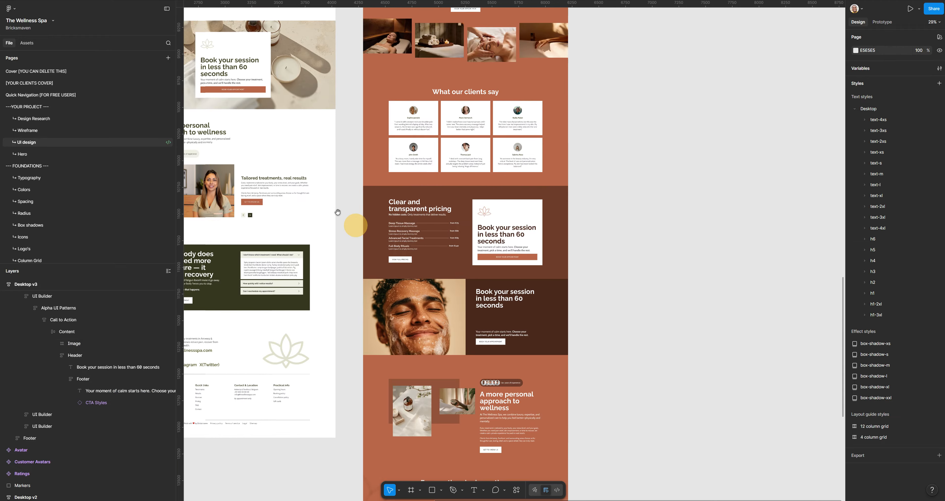
drag(342, 217, 666, 106)
drag(413, 271, 451, 153)
scroll(342, 302, up, 5)
scroll(351, 320, up, 1)
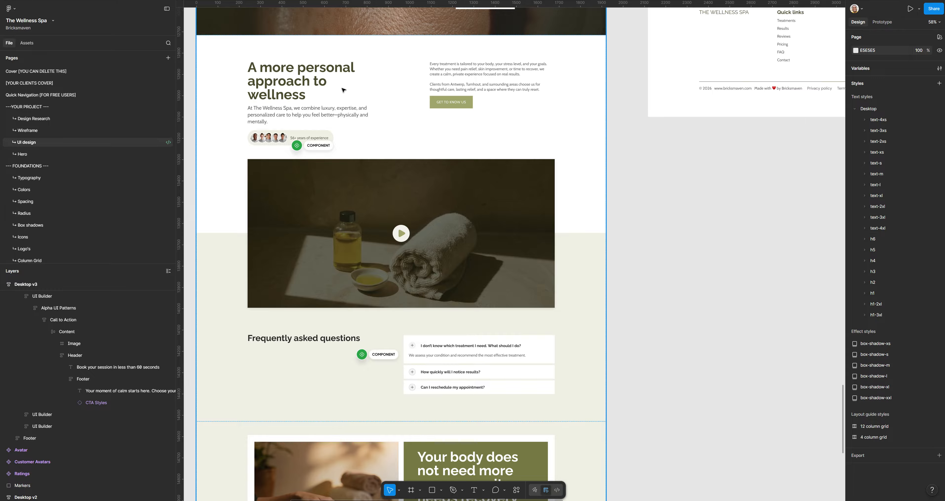
scroll(277, 141, up, 4)
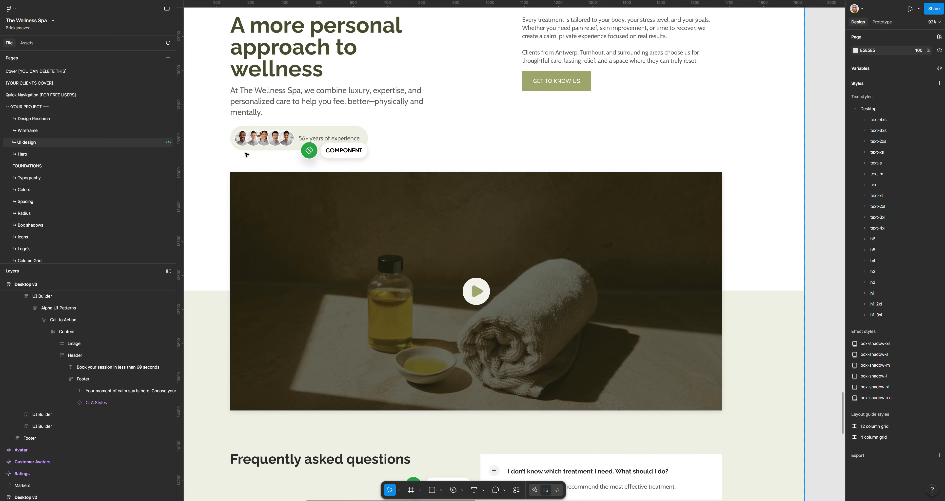
scroll(247, 154, up, 2)
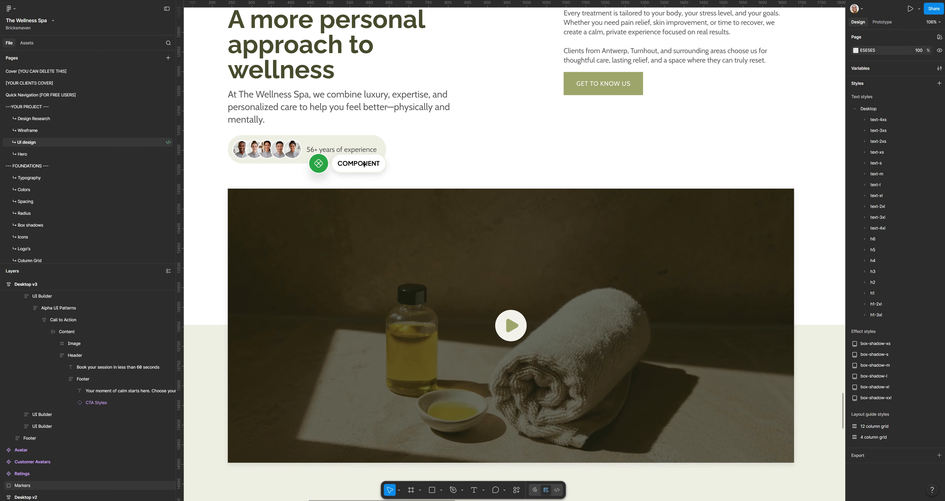
scroll(264, 162, up, 2)
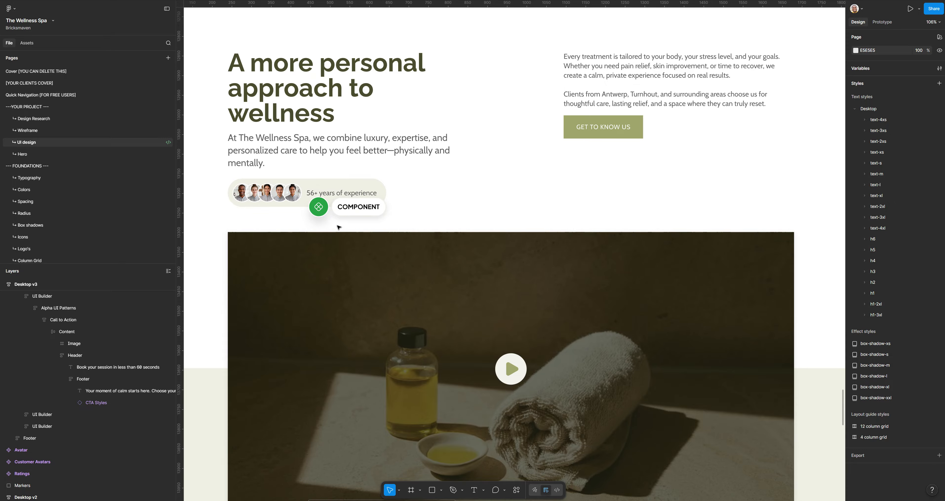
scroll(355, 233, down, 10)
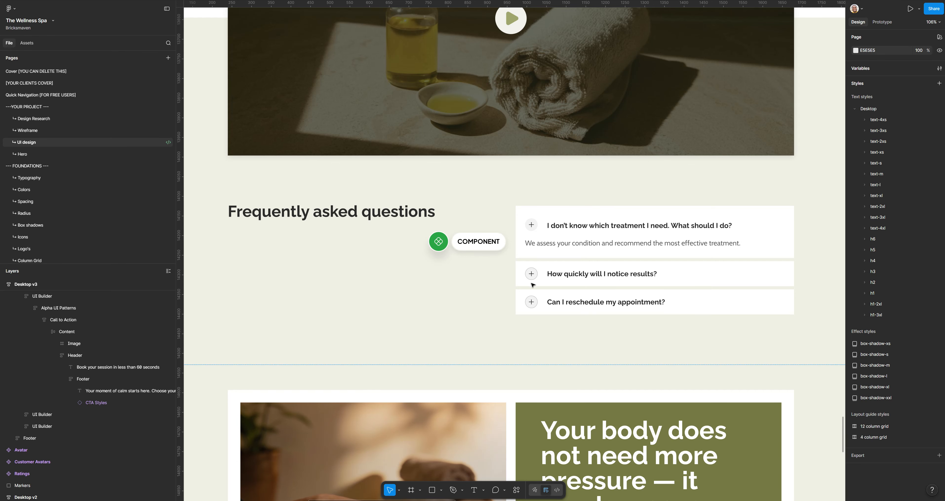
scroll(544, 273, down, 5)
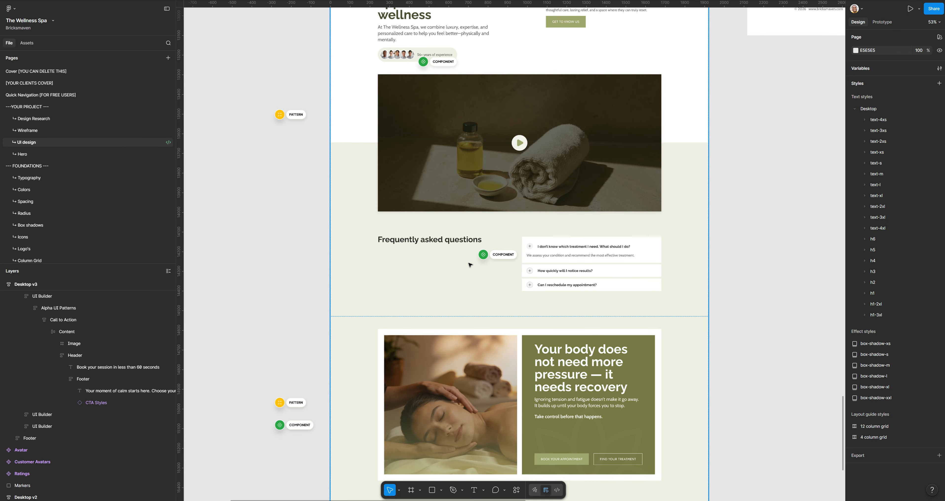
scroll(468, 266, up, 2)
scroll(469, 265, up, 2)
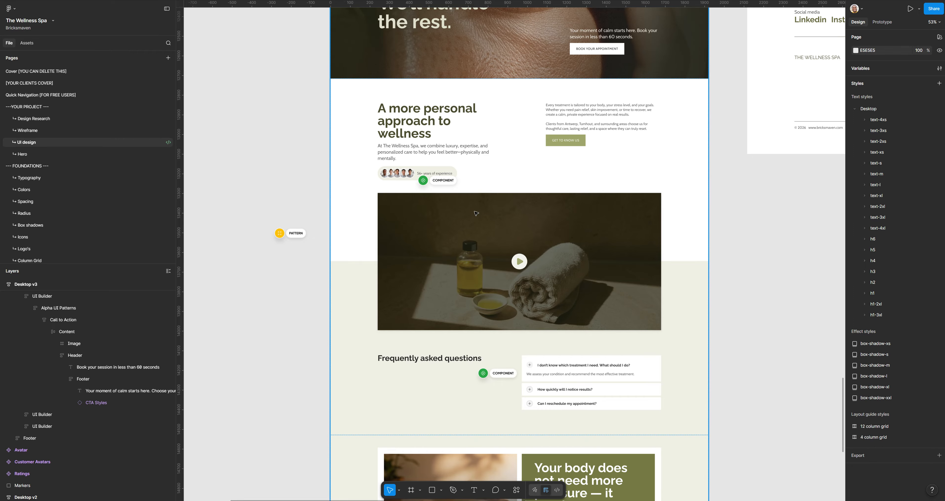
Step: Examine the Desktop v2 design's "A more personal approach to wellness" section and the FAQ call-to-action section below it
drag(748, 95, 475, 279)
drag(574, 202, 471, 400)
drag(536, 246, 496, 373)
drag(549, 277, 527, 340)
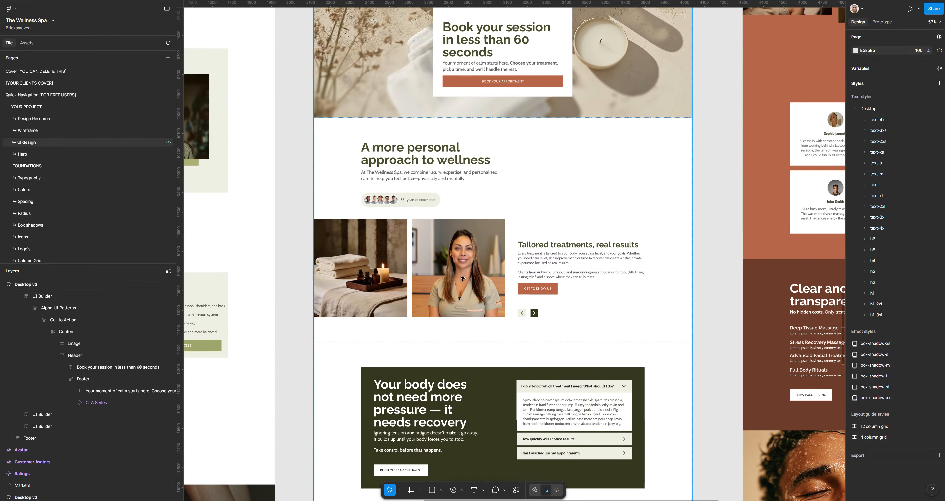
click(390, 185)
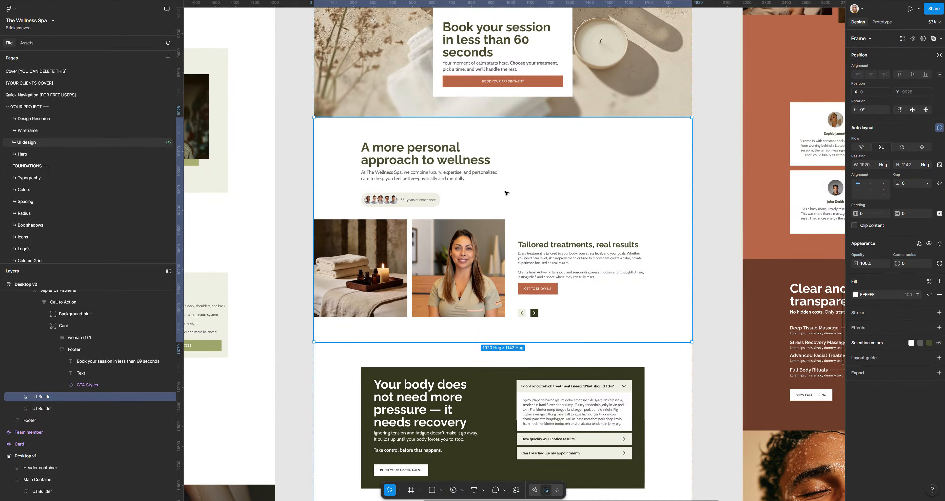
scroll(482, 262, up, 5)
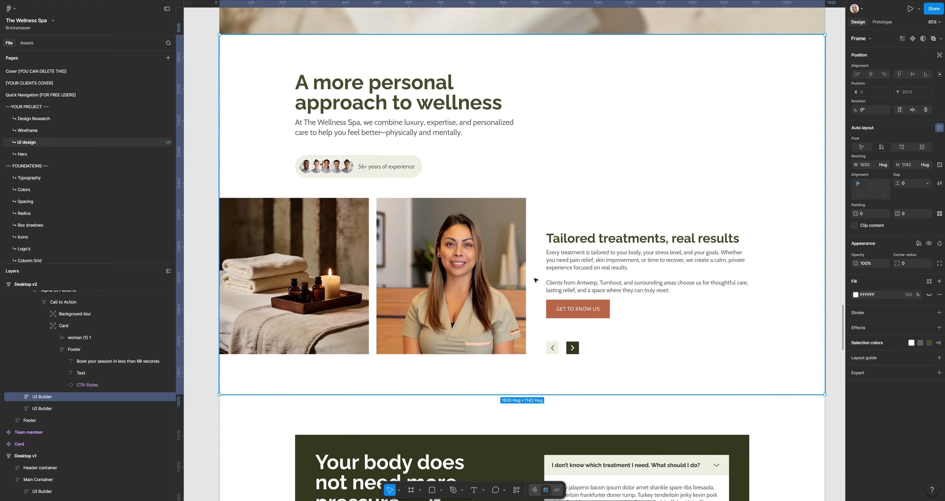
ctrl+scroll(534, 280, down, 3)
scroll(513, 312, down, 5)
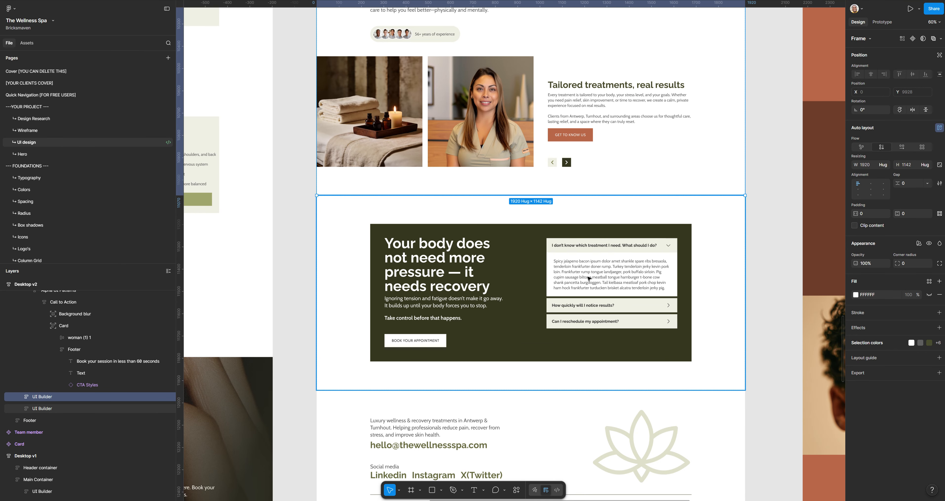
Step: Examine the Desktop v3 design's "A more personal approach to wellness" section with its overlapping images and experience badge
scroll(589, 279, up, 5)
drag(591, 272, 398, 164)
drag(547, 290, 378, 165)
drag(535, 312, 387, 151)
mouse_move(488, 273)
mouse_down()
mouse_move(453, 100)
mouse_move(484, 278)
mouse_up()
click(573, 201)
click(573, 201)
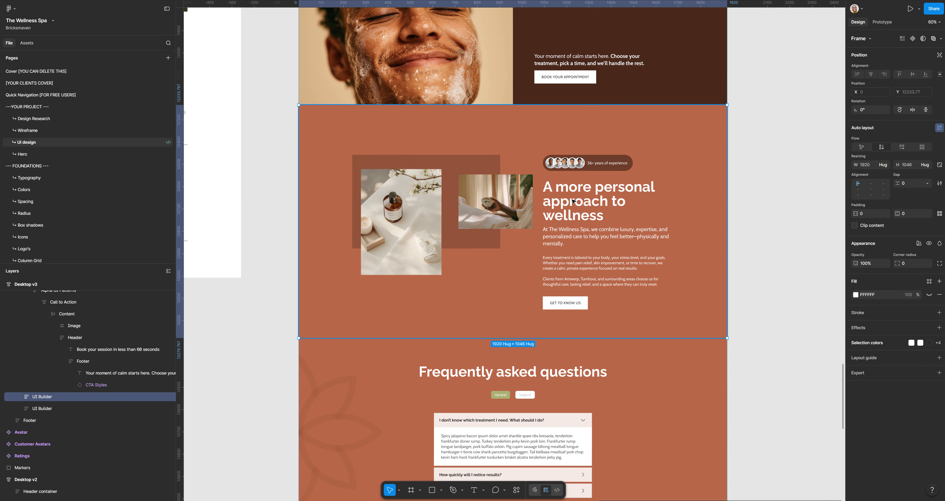
scroll(532, 158, up, 5)
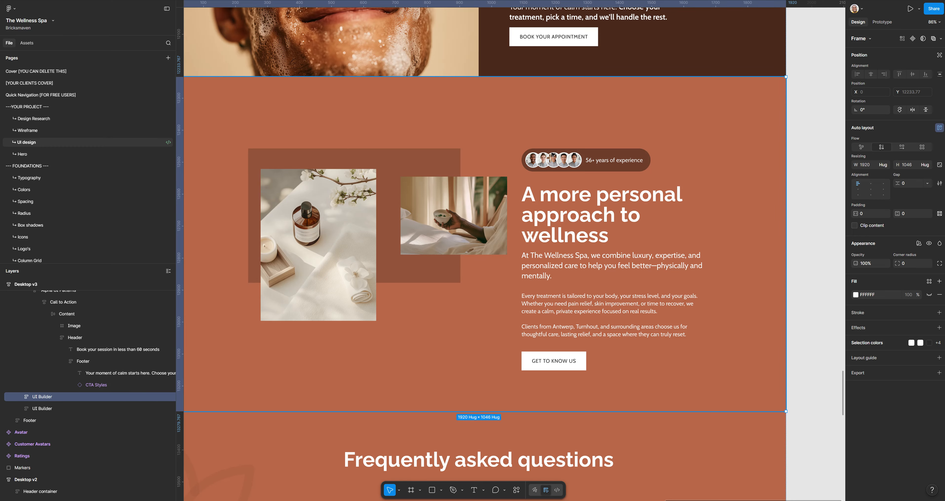
scroll(400, 249, down, 2)
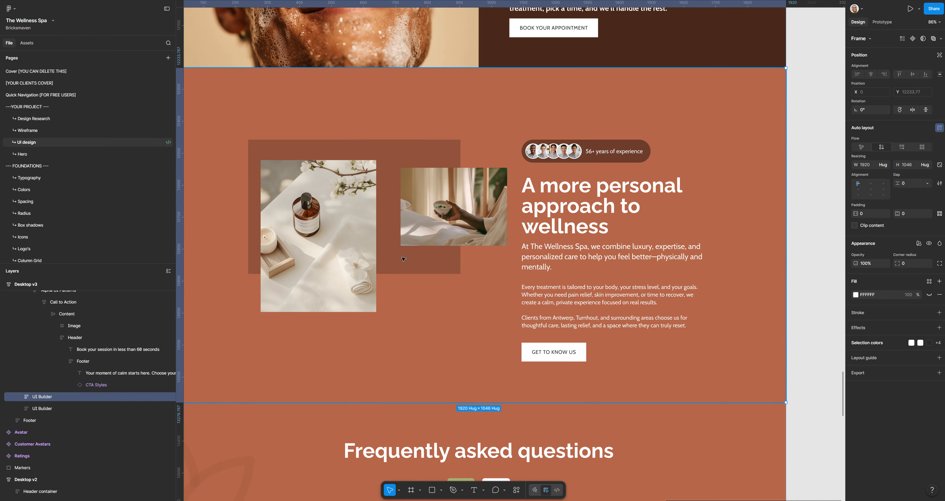
Step: Examine the Desktop v3 design's "Frequently asked questions" section and the closing "Your body does not need more pressure" call to action
scroll(407, 290, down, 6)
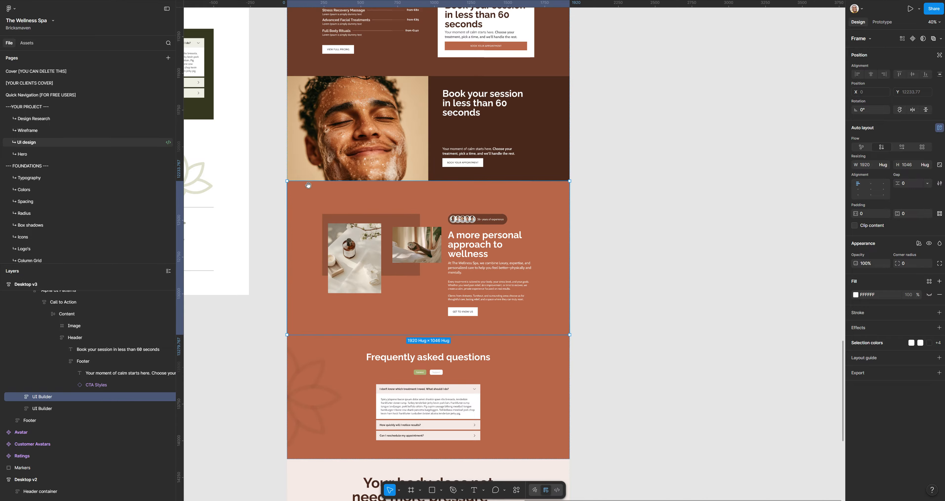
scroll(313, 97, left, 5)
scroll(313, 97, up, 3)
scroll(587, 339, down, 5)
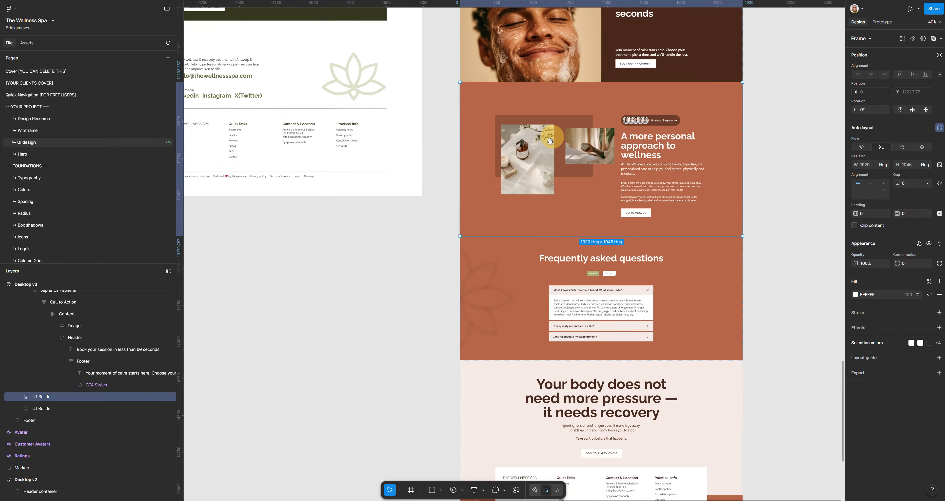
scroll(564, 280, up, 2)
scroll(565, 280, up, 4)
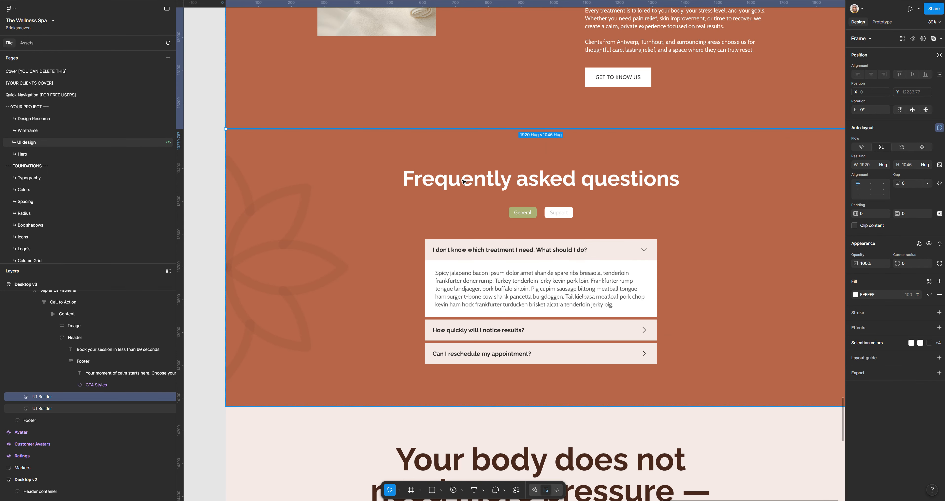
scroll(491, 313, down, 6)
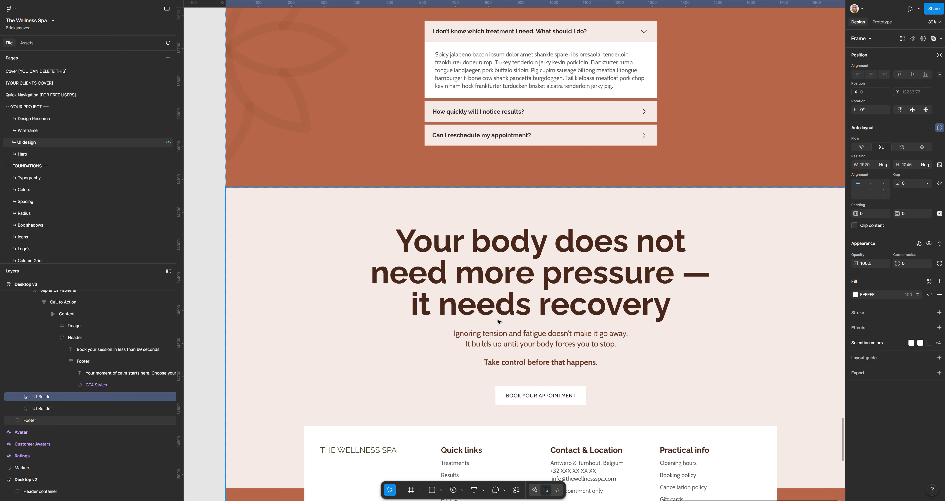
Step: Examine the Desktop v3 design's closing call to action and footer, return to its about section, and clear the frame selection
scroll(500, 339, down, 4)
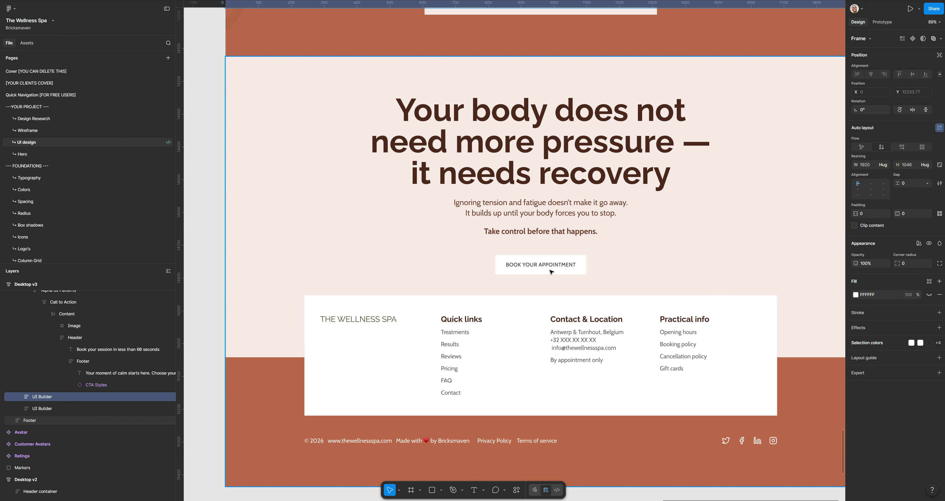
scroll(509, 294, down, 5)
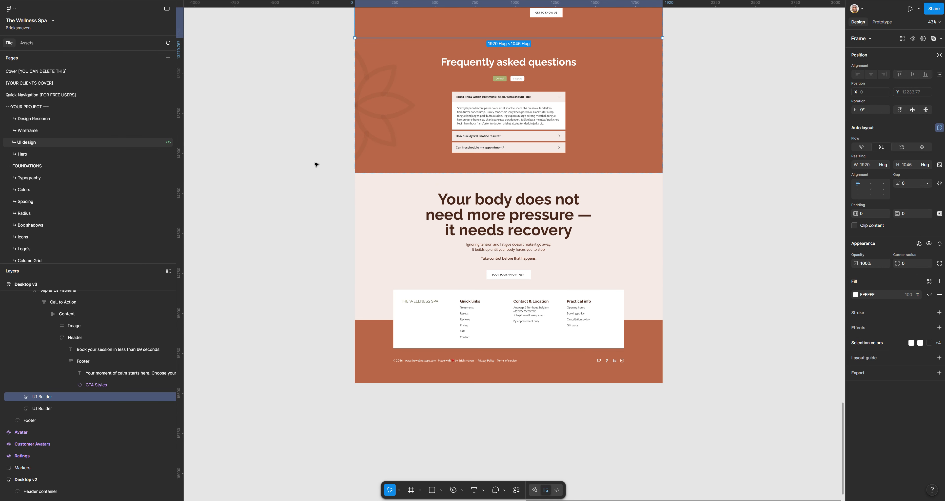
drag(313, 151, 437, 324)
drag(451, 255, 427, 336)
drag(434, 282, 450, 351)
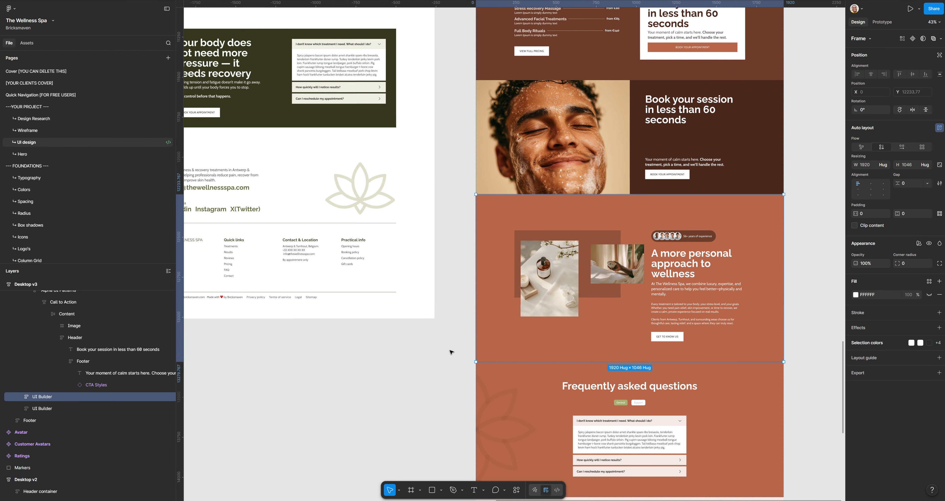
click(451, 345)
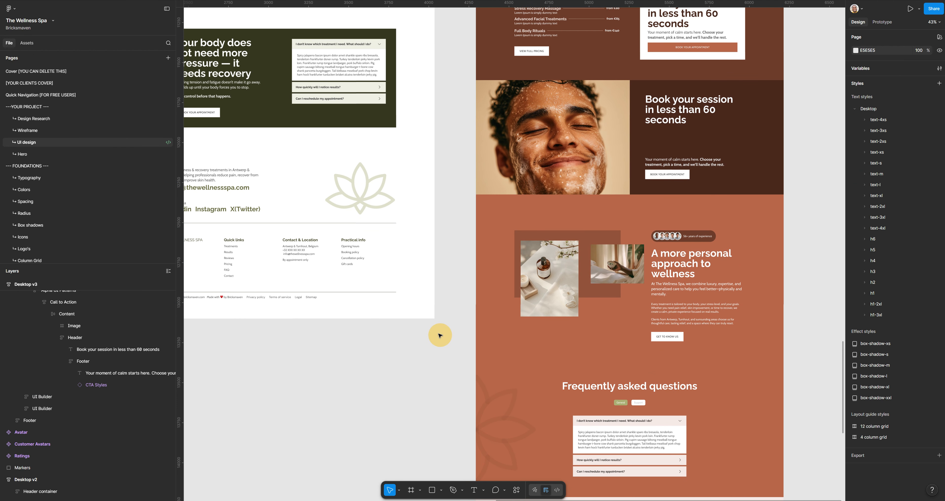
Step: Examine the first desktop design's "A more personal approach to wellness" section with its video and the FAQ below it
drag(430, 314, 592, 398)
drag(530, 305, 702, 373)
drag(473, 370, 689, 298)
drag(506, 442, 445, 192)
scroll(447, 259, up, 1)
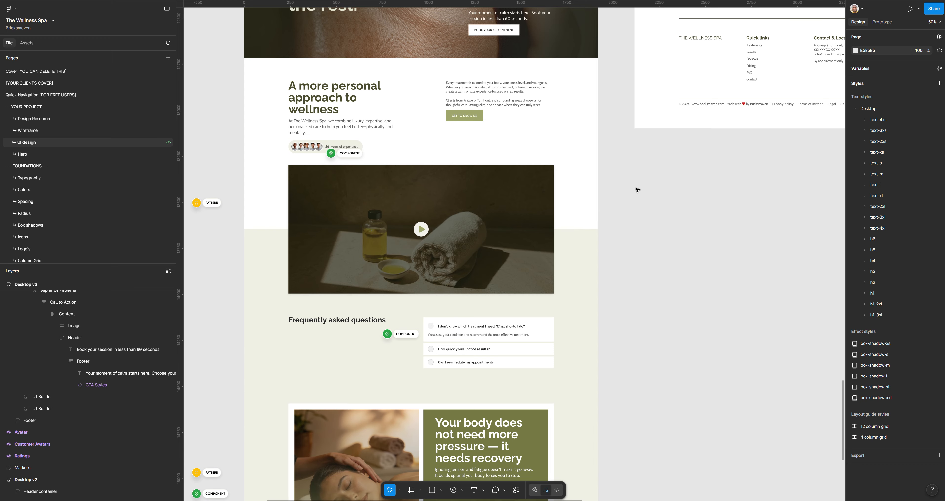
Step: Compare the "A more personal approach to wellness" sections of the Desktop v2 and Desktop v3 designs
drag(636, 188, 506, 348)
mouse_move(612, 257)
mouse_down()
mouse_move(559, 328)
mouse_move(489, 396)
mouse_move(517, 417)
mouse_up()
drag(585, 291, 543, 394)
mouse_move(539, 286)
mouse_down()
mouse_move(536, 362)
mouse_move(468, 368)
mouse_move(459, 433)
mouse_move(451, 411)
mouse_up()
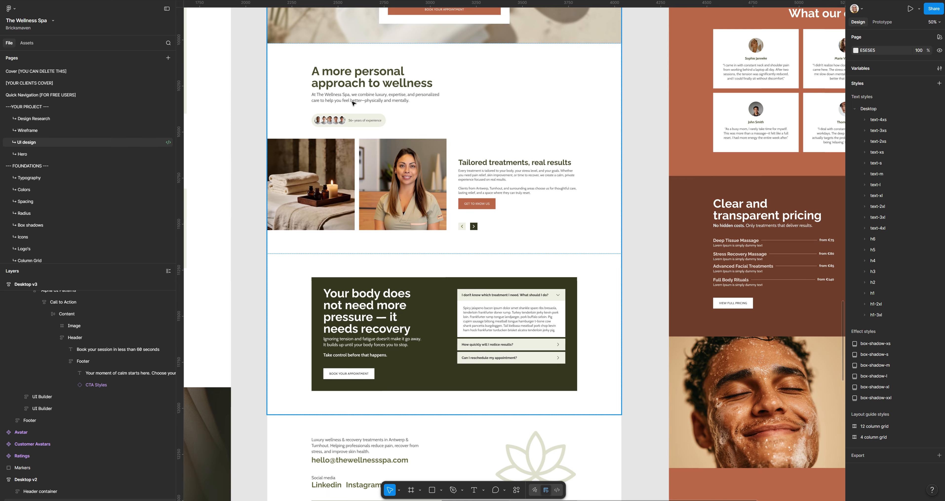
double_click(442, 159)
drag(674, 368, 576, 227)
drag(606, 384, 499, 253)
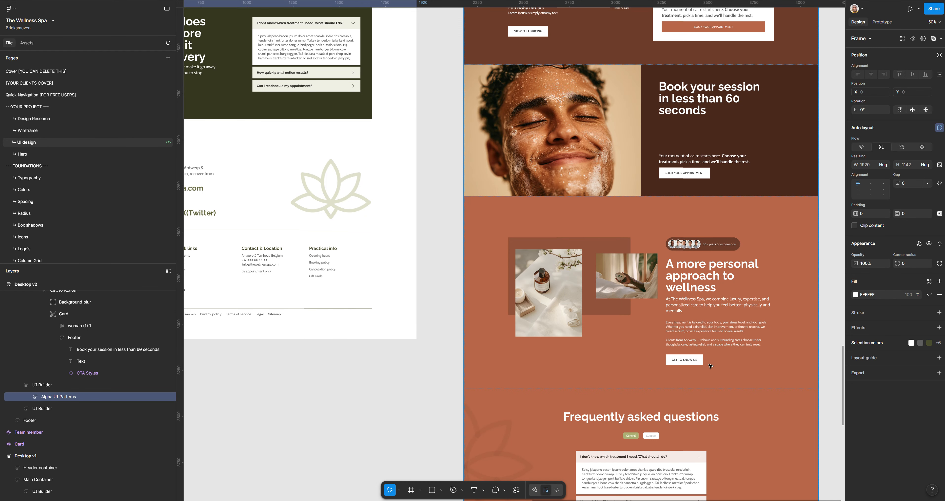
Step: Clear the selection and return to the first desktop design's about section, checking its pattern and component markers
click(448, 211)
scroll(548, 236, down, 20)
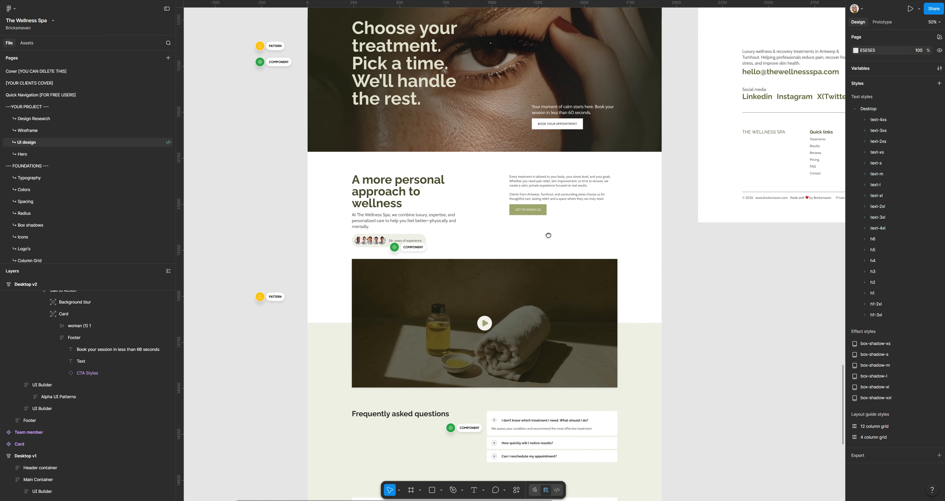
scroll(548, 236, down, 5)
scroll(548, 236, right, 2)
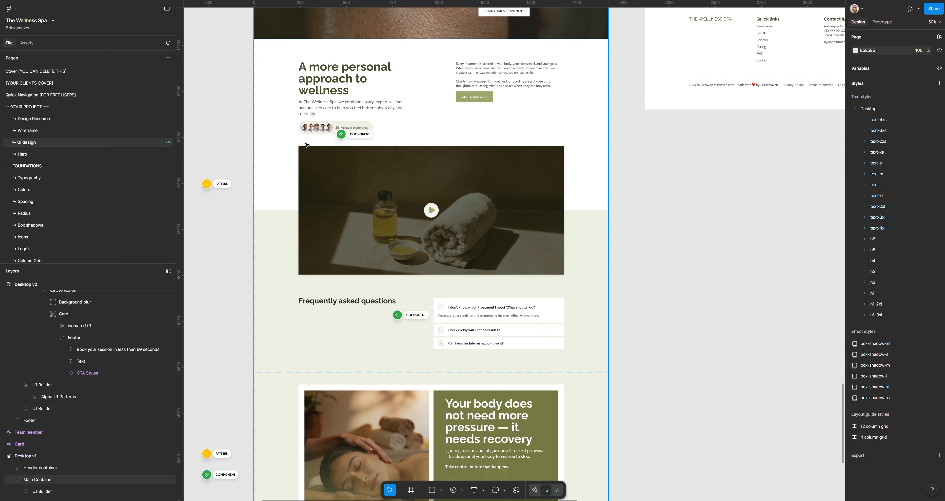